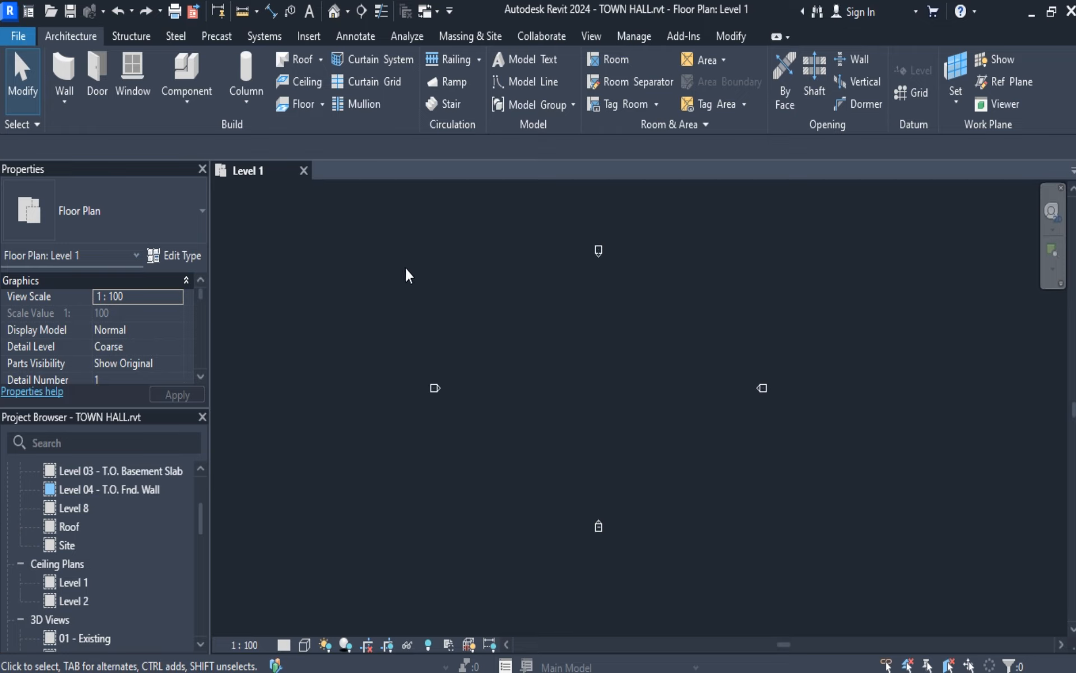
Draw the first vertical grid line in the Level 1 floor plan, ending with its bubble at the lower end.
mouse_move(336, 203)
mouse_down()
mouse_move(779, 583)
mouse_move(589, 400)
mouse_up()
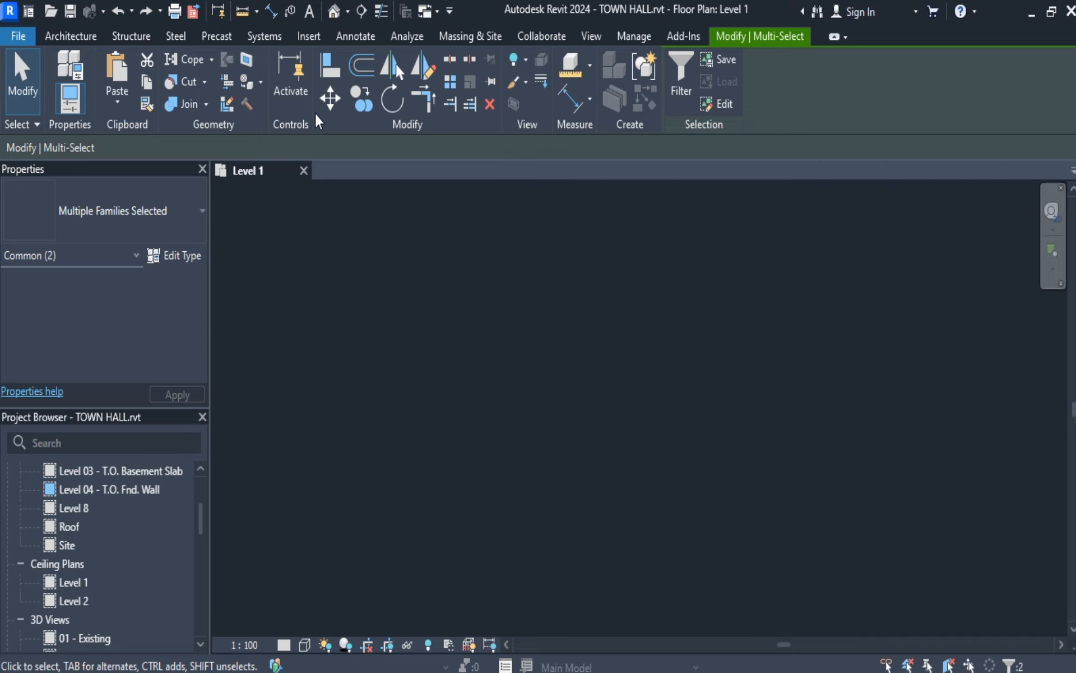
click(72, 37)
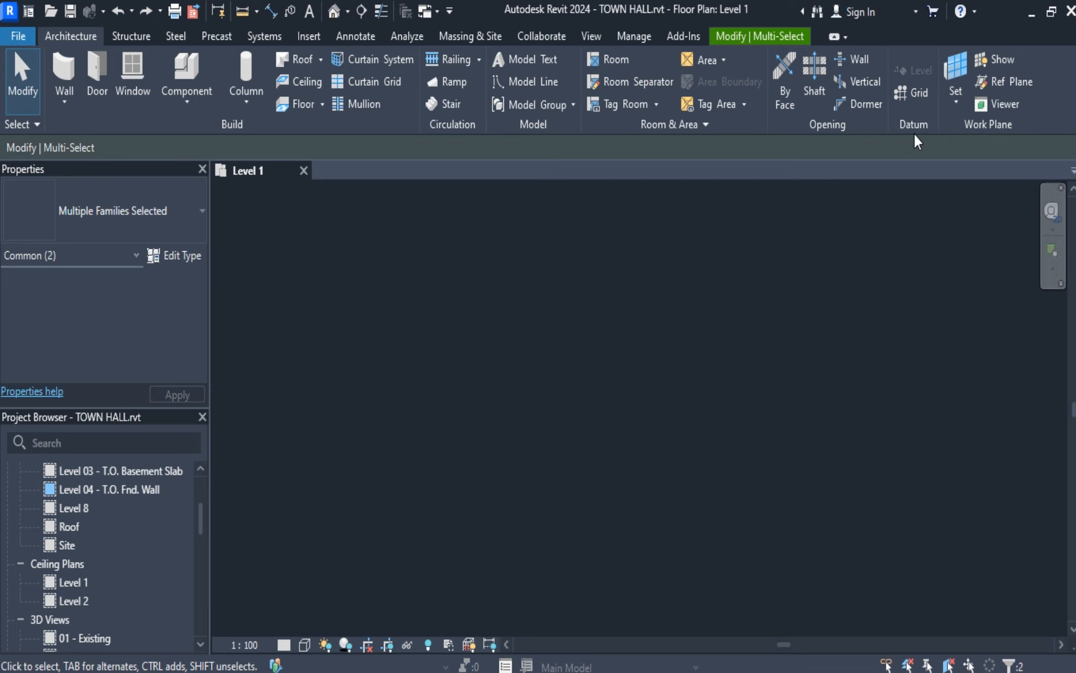
click(912, 90)
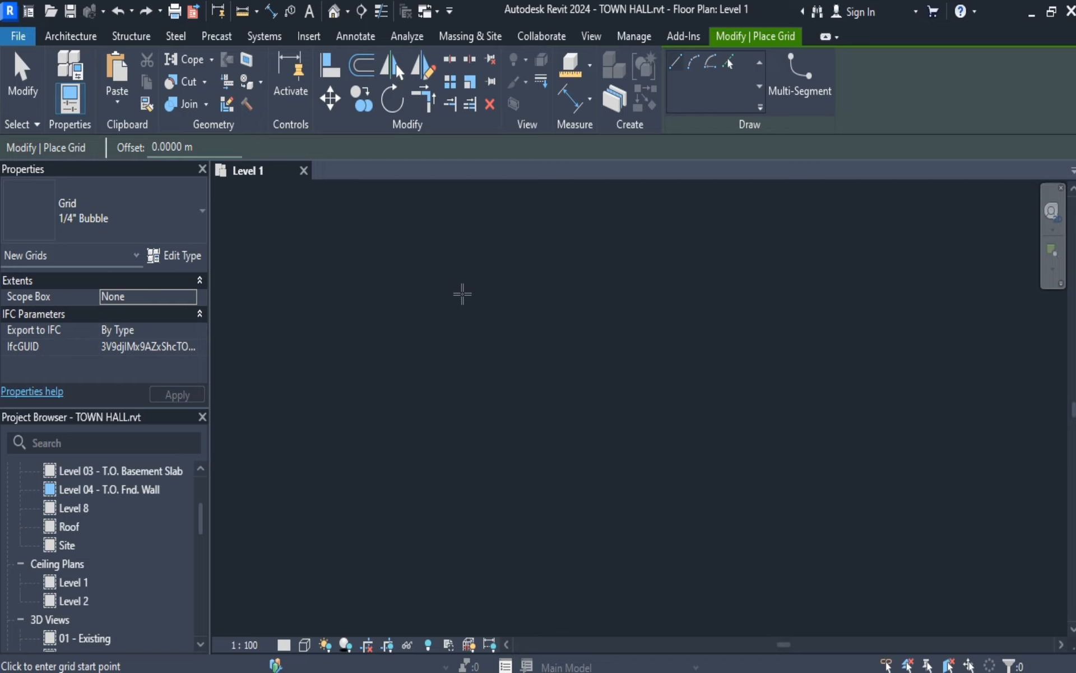
click(465, 285)
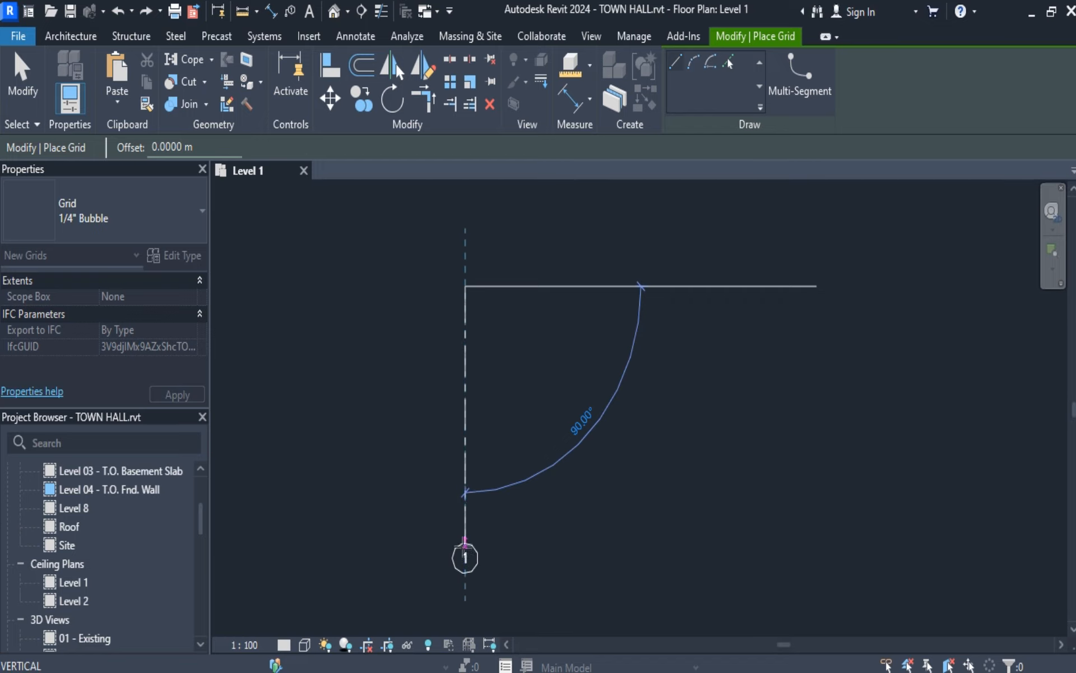
click(465, 551)
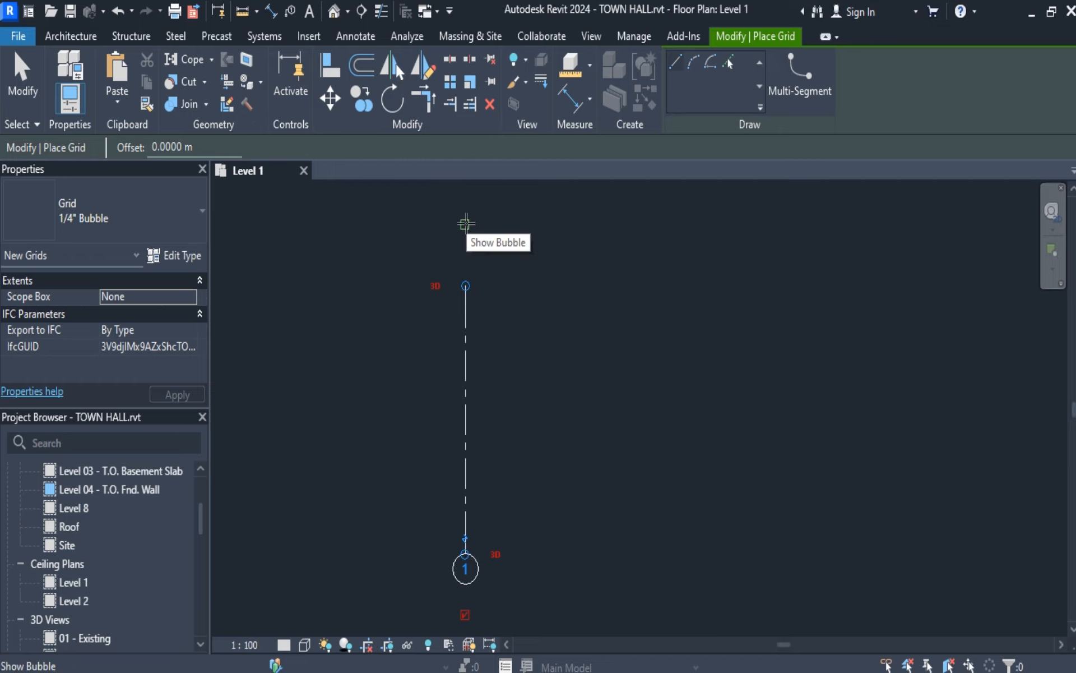
click(23, 76)
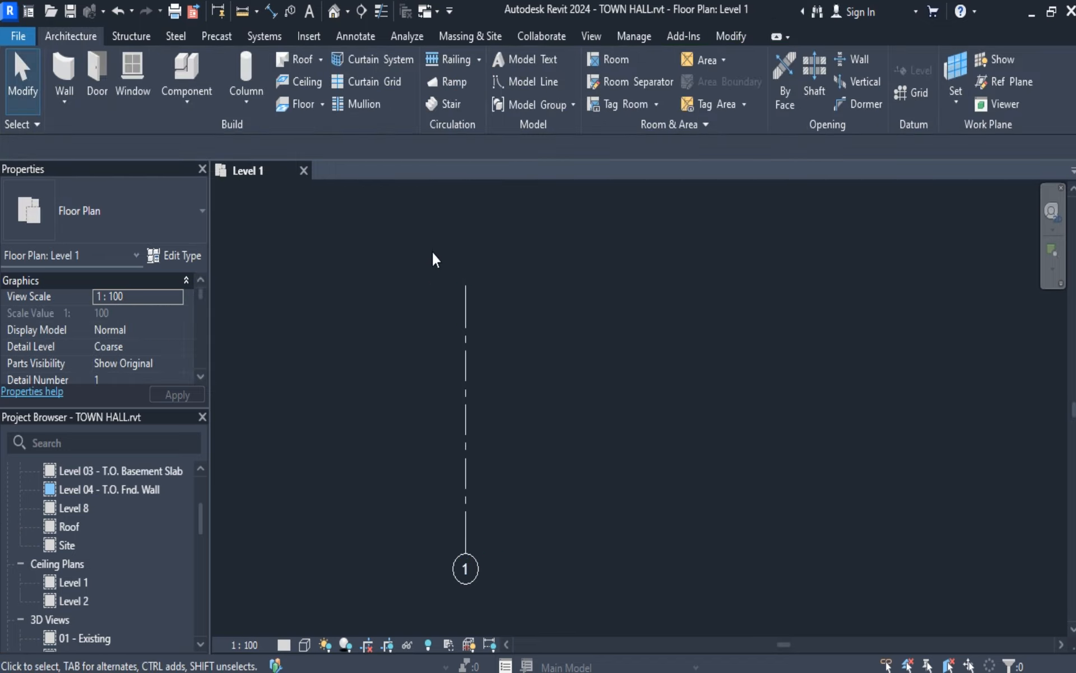
Show the bubble at the upper end of grid line 1, and hide it again.
click(466, 294)
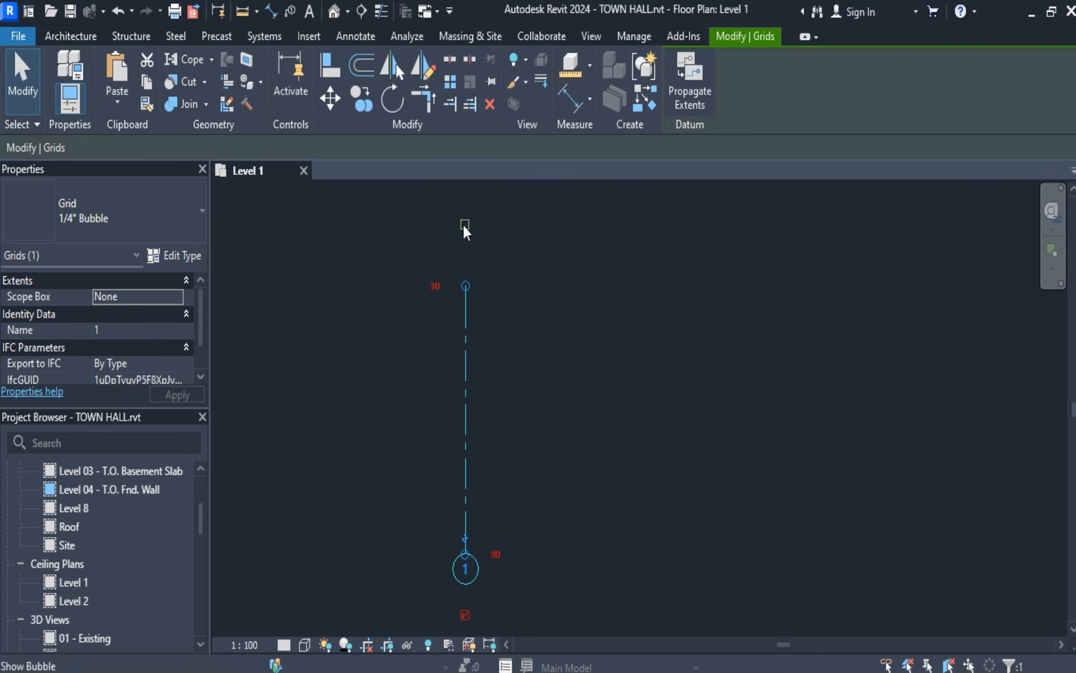
click(465, 225)
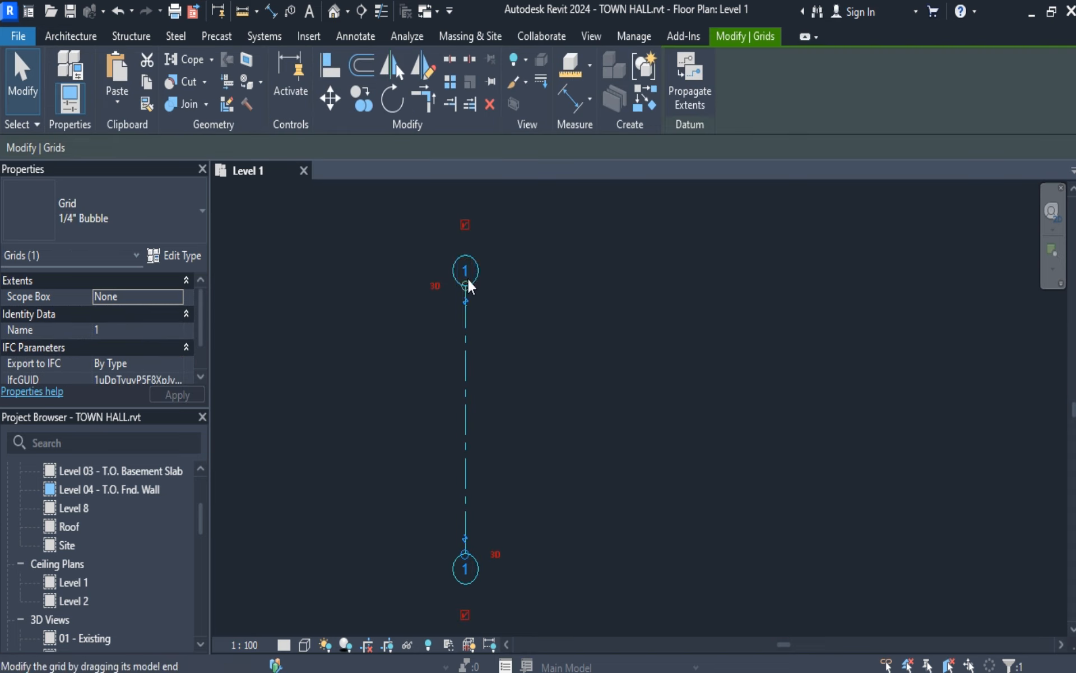
click(464, 224)
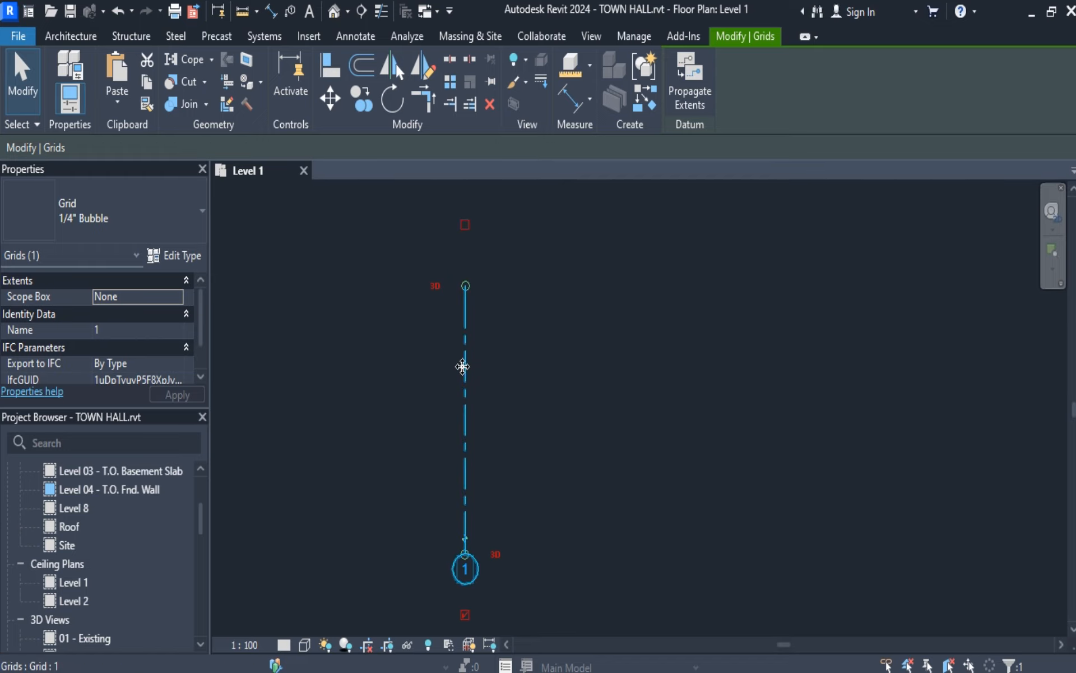
Add an elbow near the lower bubble of grid line 1, and straighten the line again.
scroll(464, 345, up, 2)
middle_drag(516, 546, 538, 336)
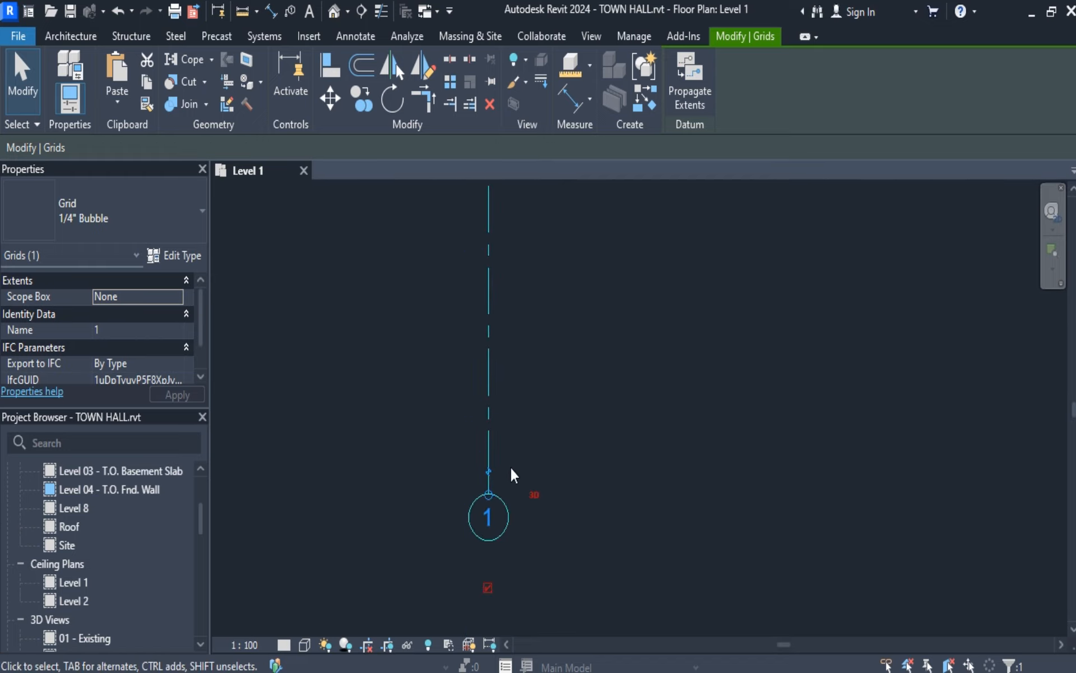
click(486, 472)
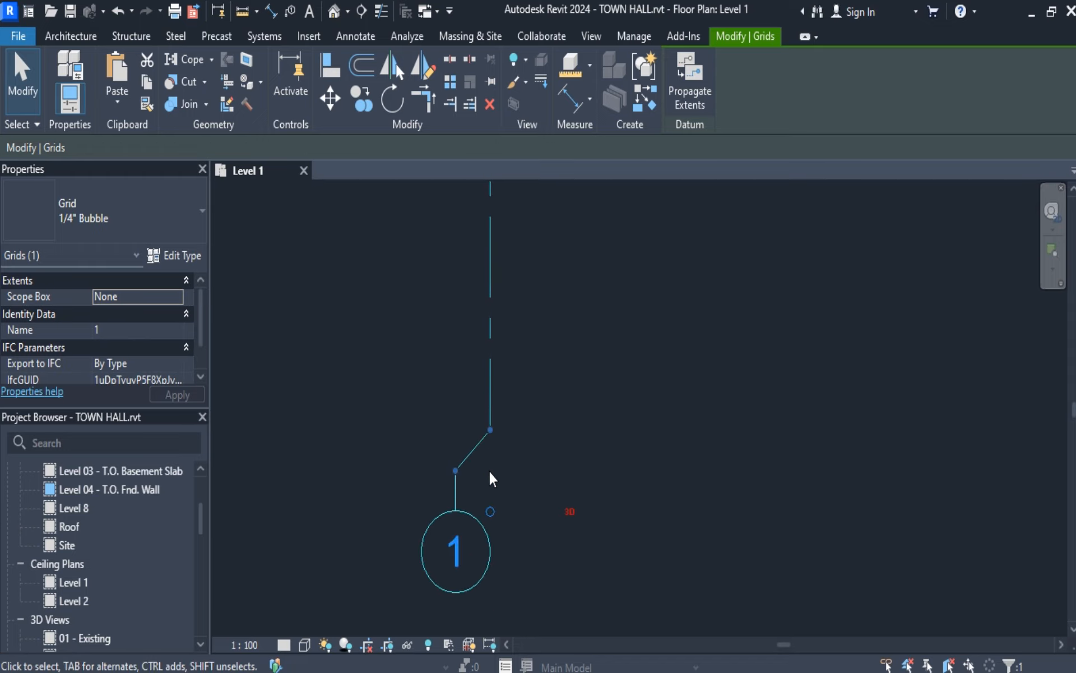
click(455, 471)
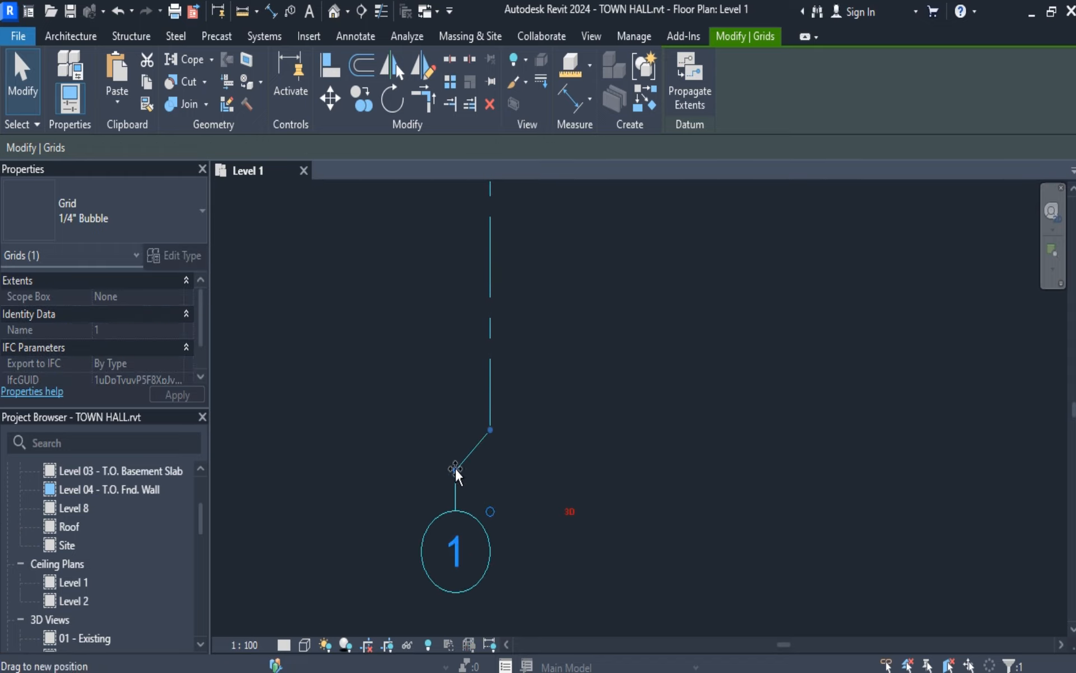
drag(454, 471, 491, 478)
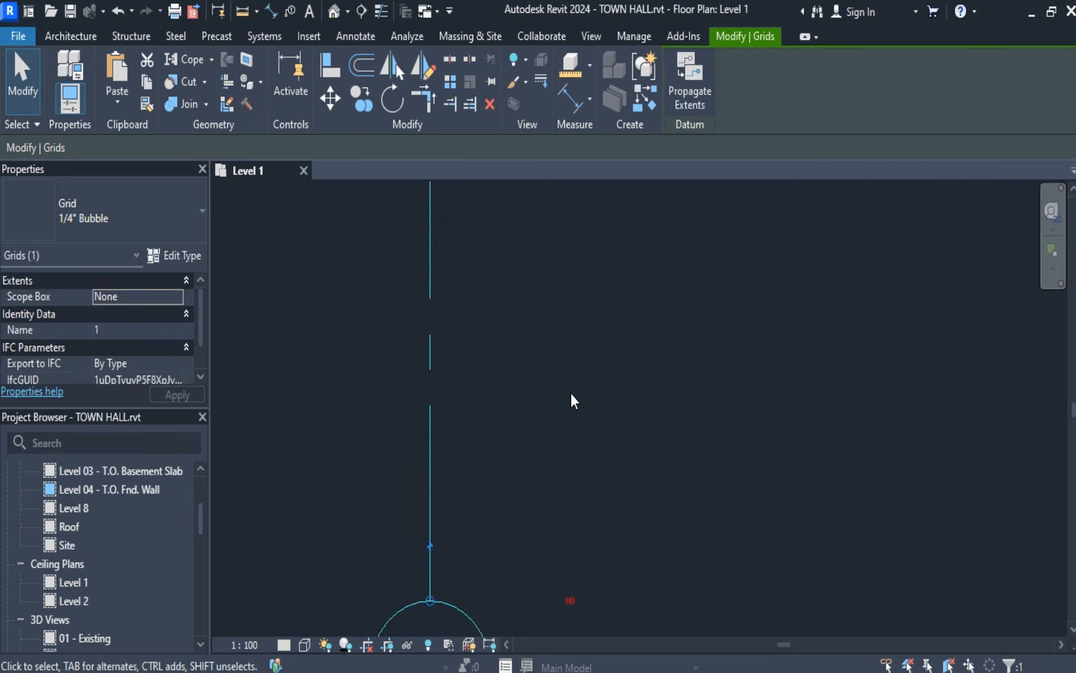
scroll(571, 394, down, 3)
middle_drag(613, 361, 582, 471)
scroll(572, 435, down, 2)
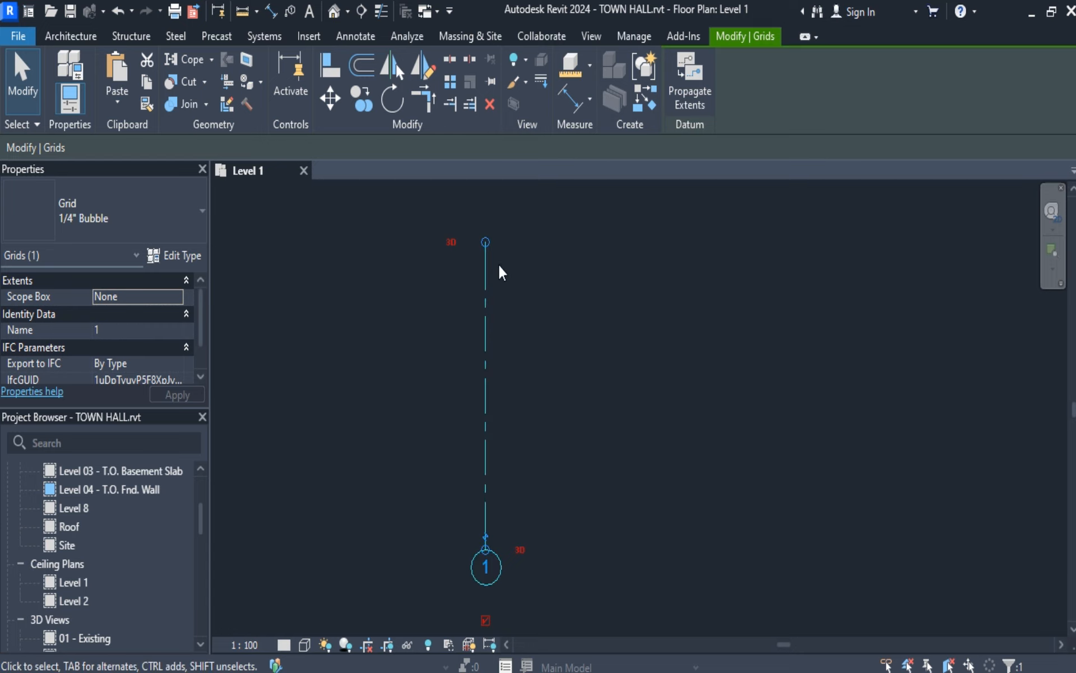
click(22, 84)
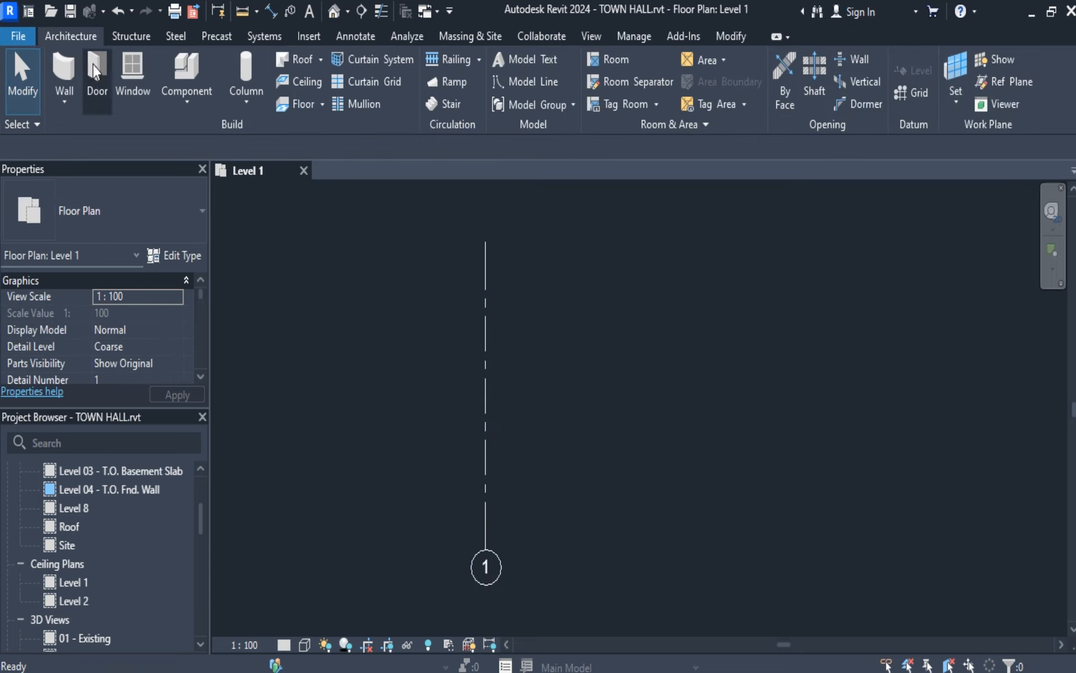
Draw a second vertical grid line 4 m to the right of grid 1, aligned with both of its ends.
click(903, 92)
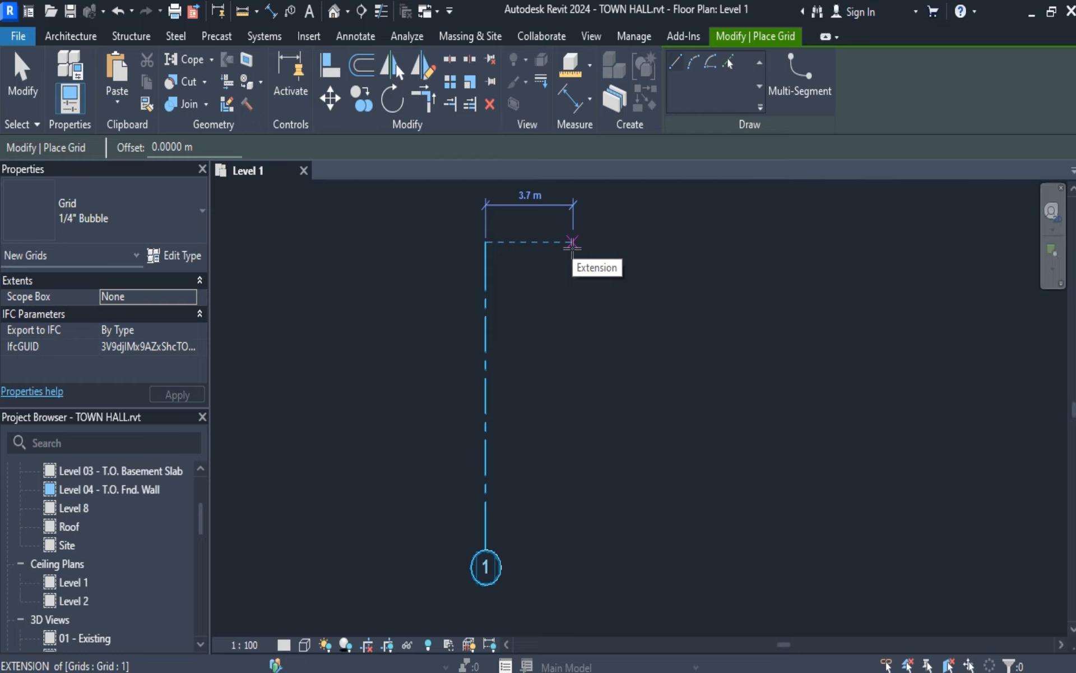
text(4)
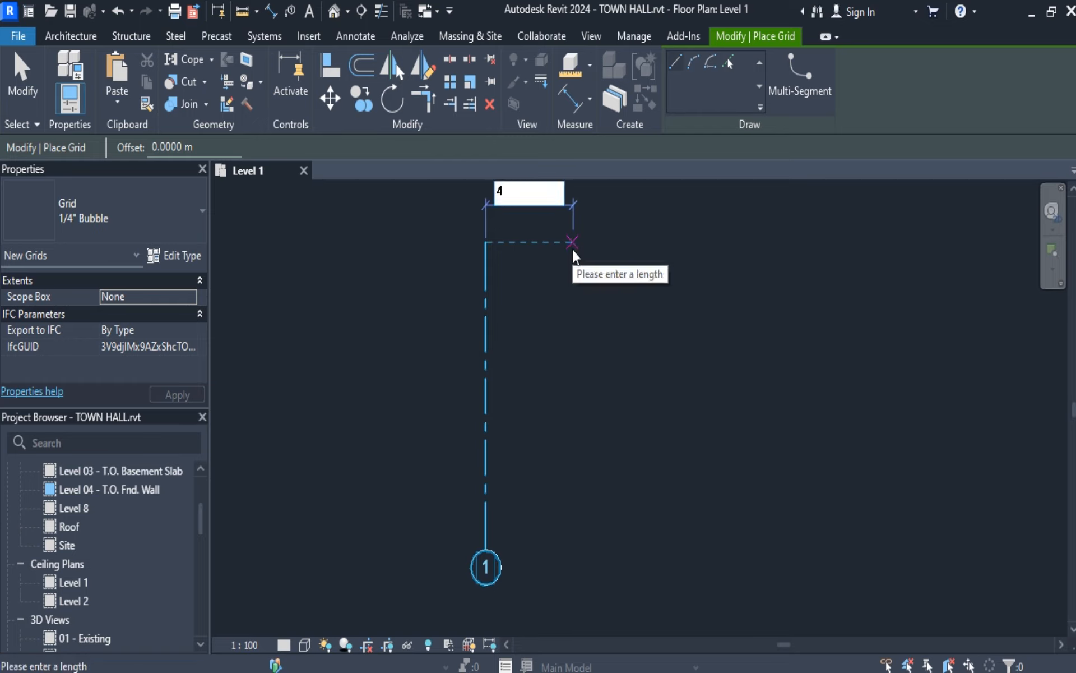
key(Return)
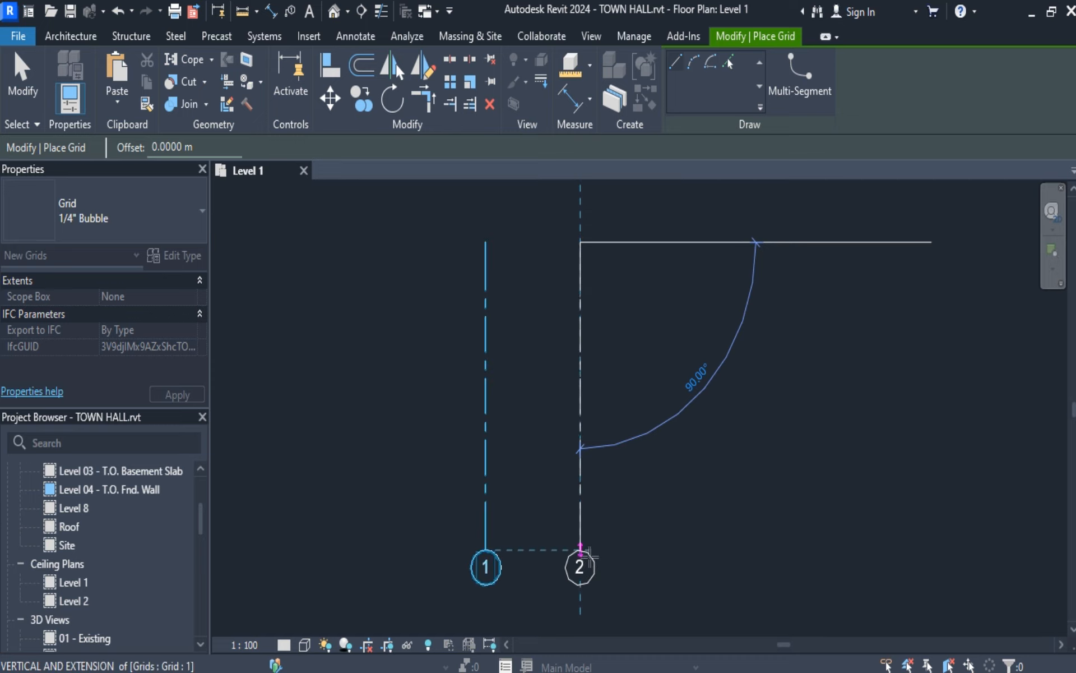
click(581, 551)
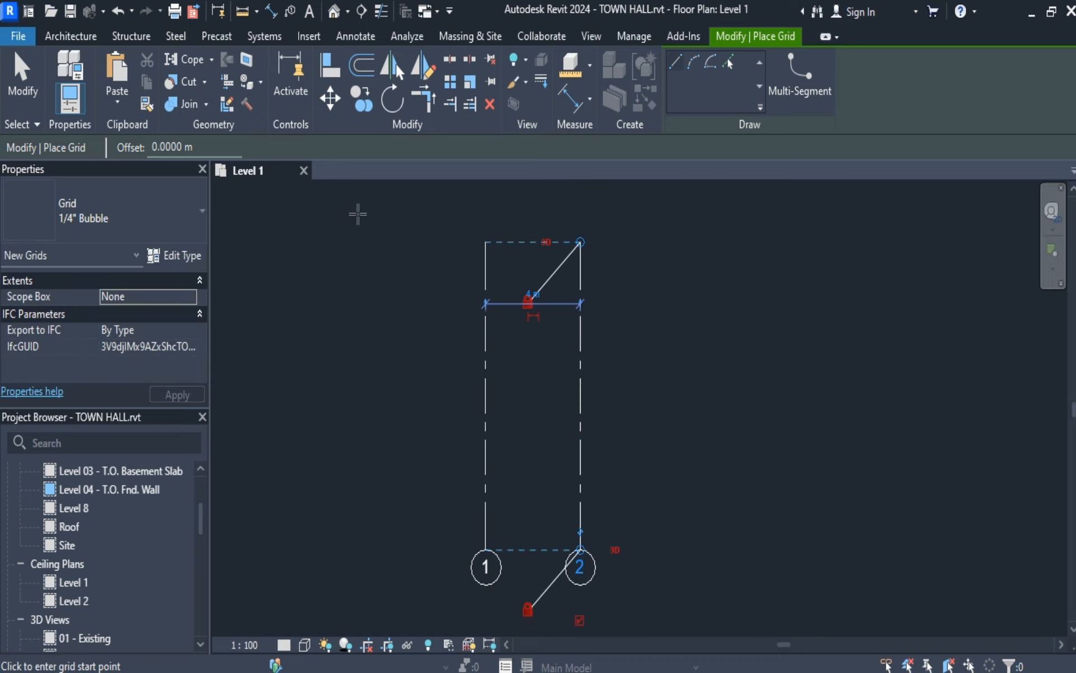
click(31, 84)
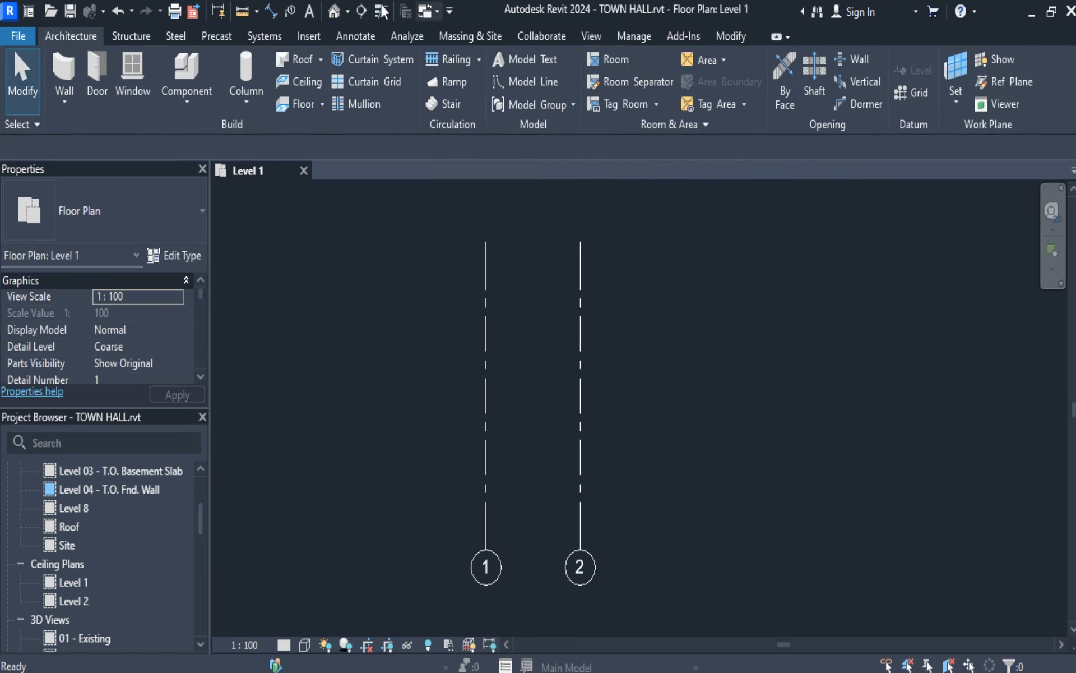
Measure the distance between grid lines 1 and 2.
click(256, 11)
click(265, 41)
click(485, 256)
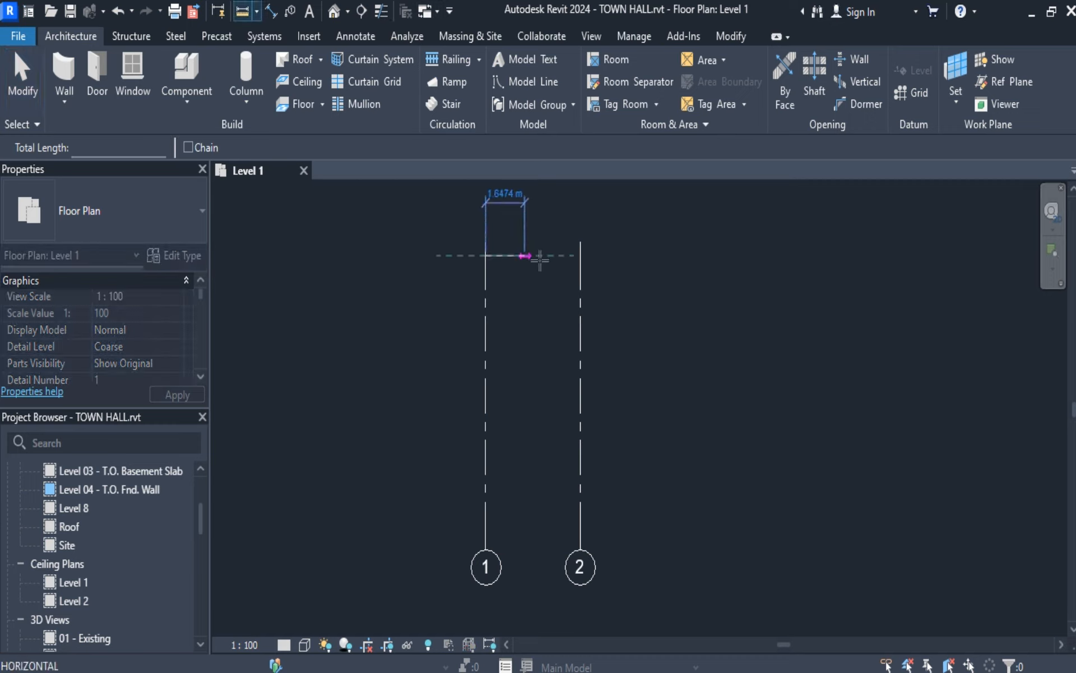
click(581, 256)
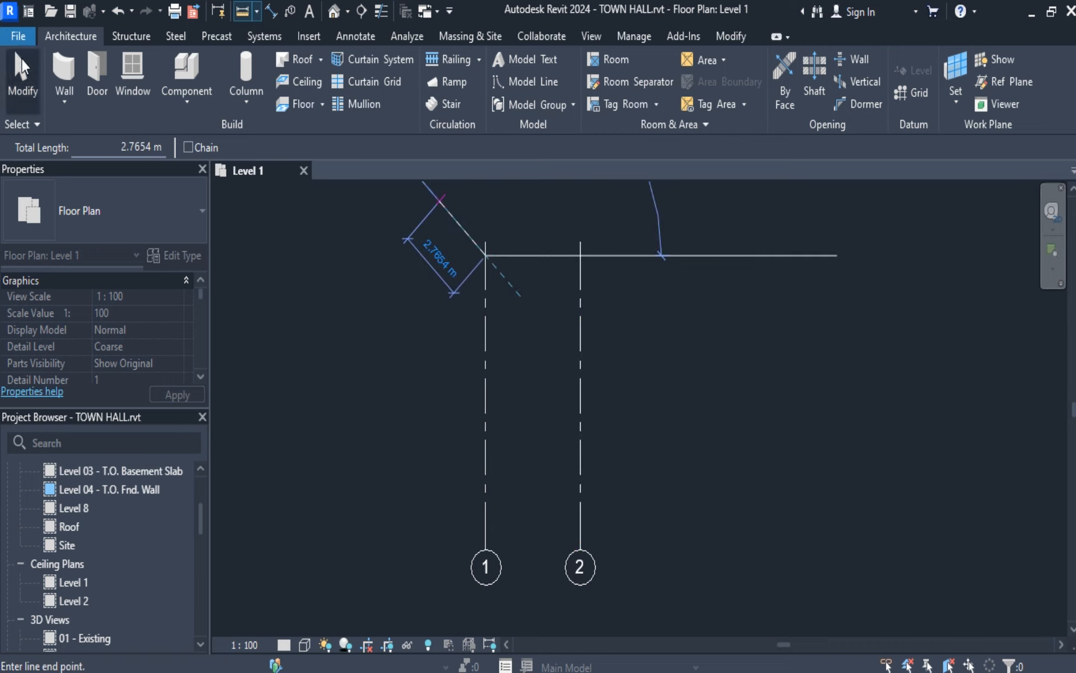
click(22, 79)
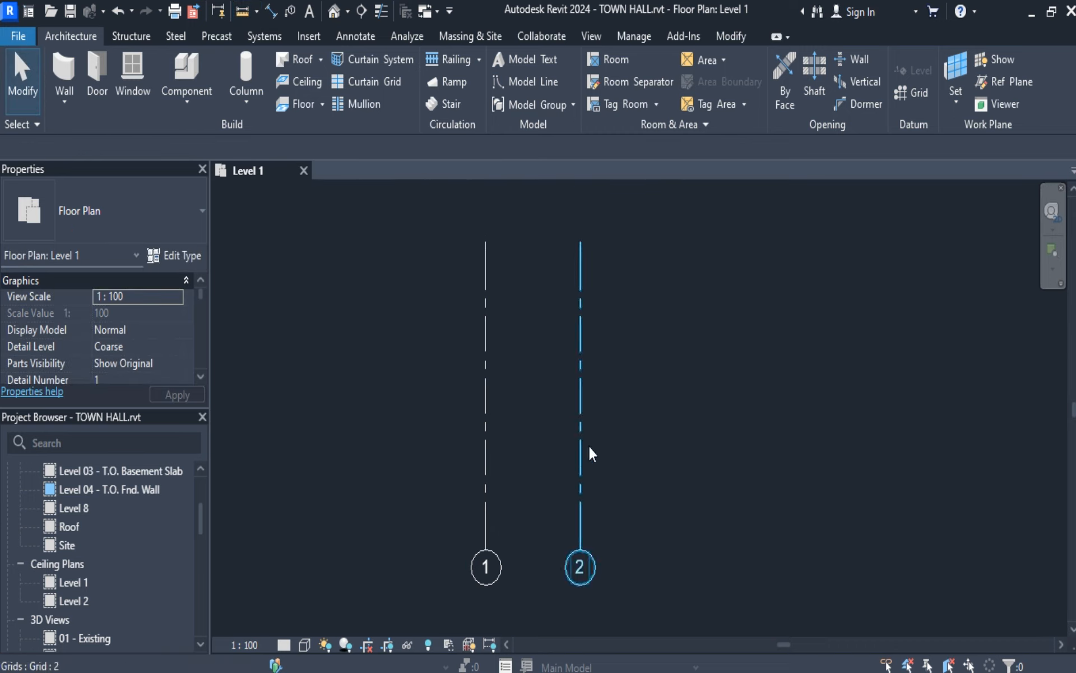
Copy grid line 2 to the right three times at successive spacings of 3, 5 and 6 m, with Constrain and Multiple enabled.
click(582, 368)
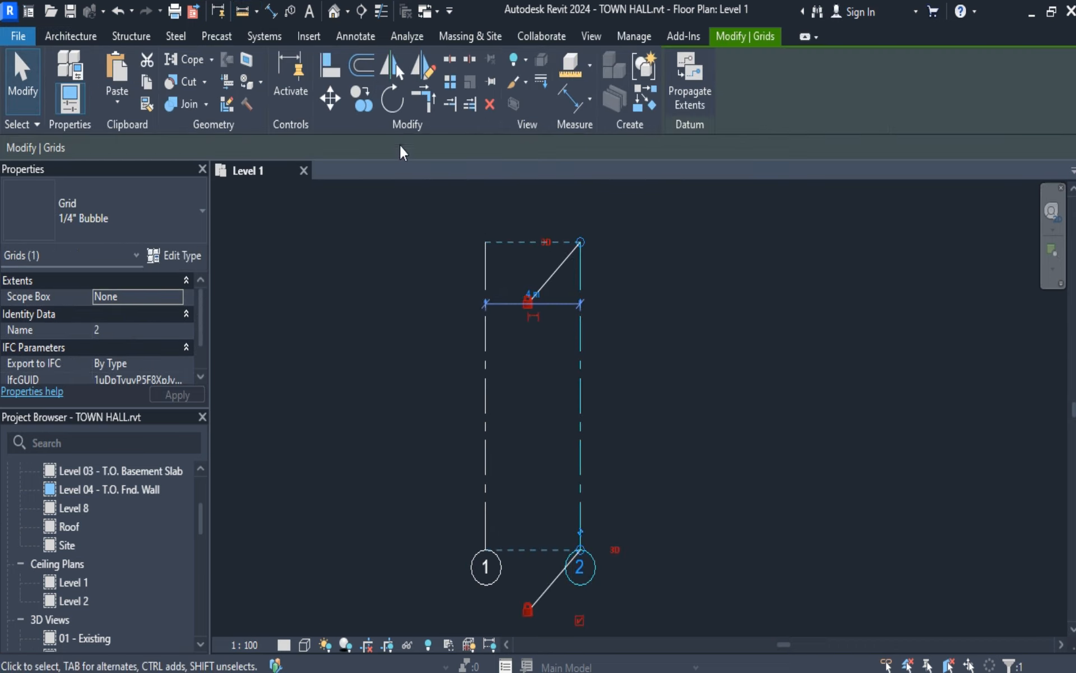
click(360, 101)
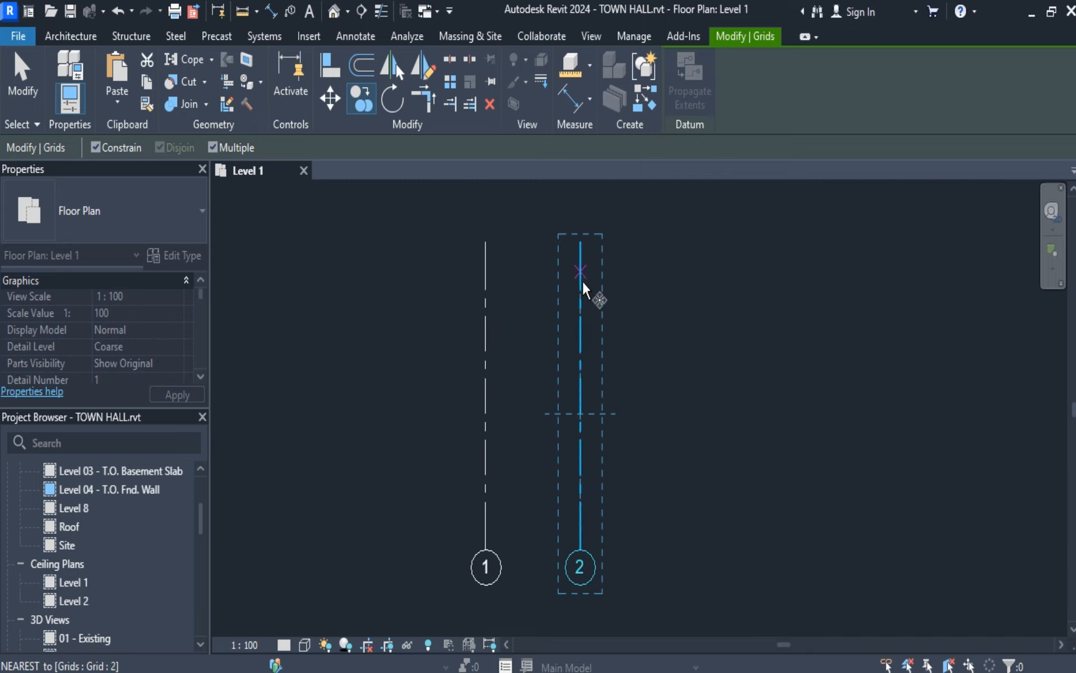
click(580, 411)
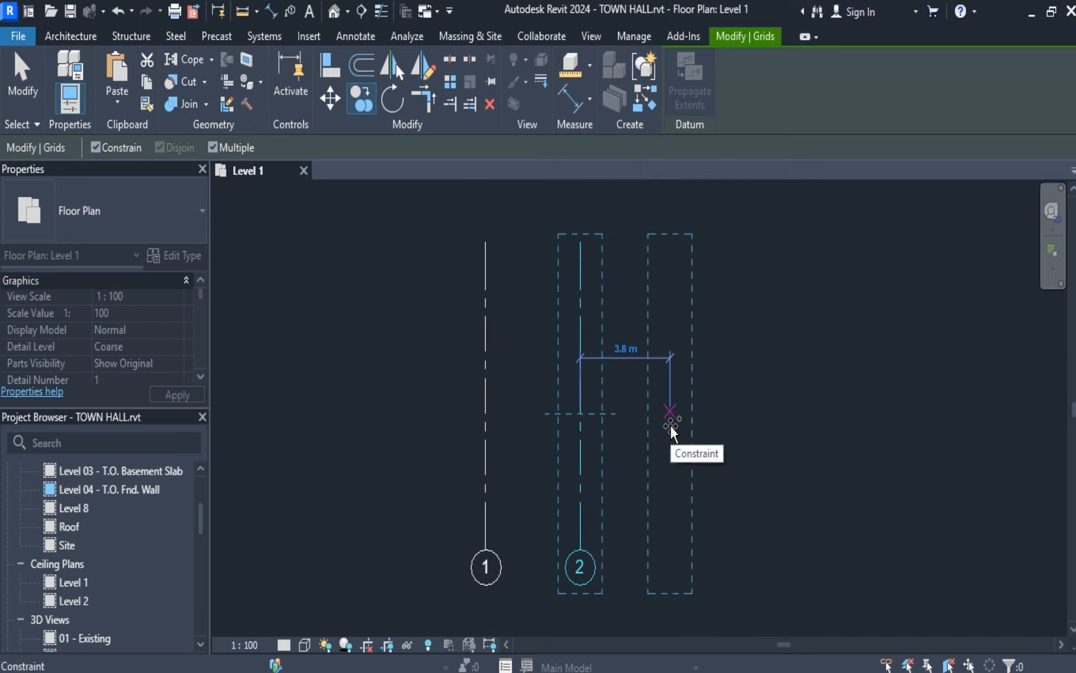
text(3)
key(Return)
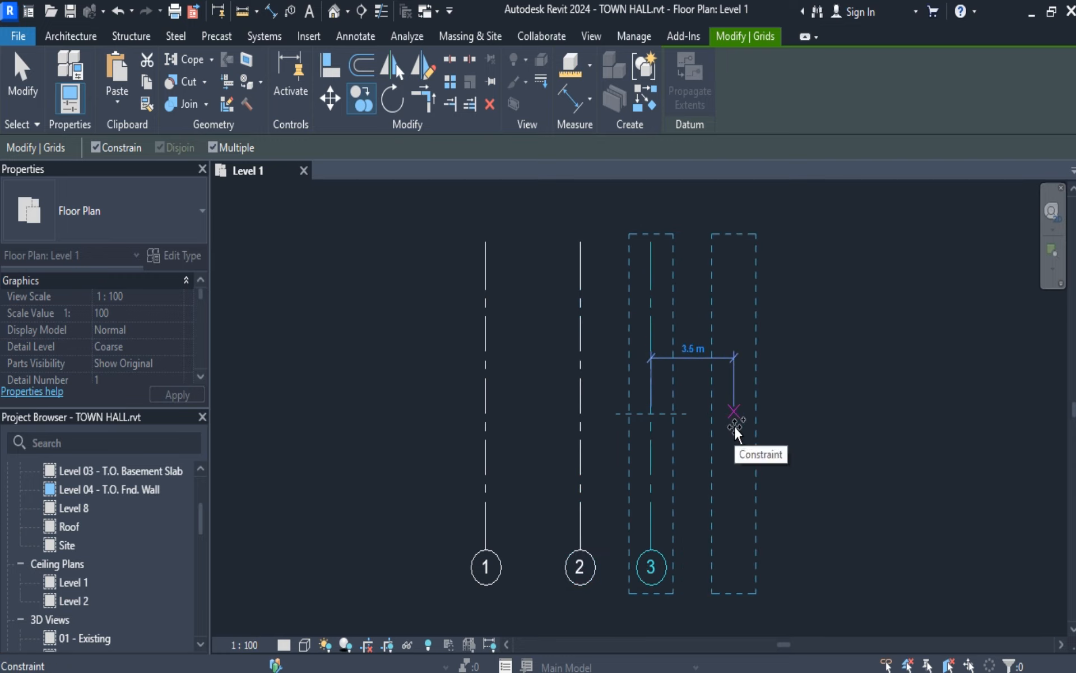
text(5)
key(Return)
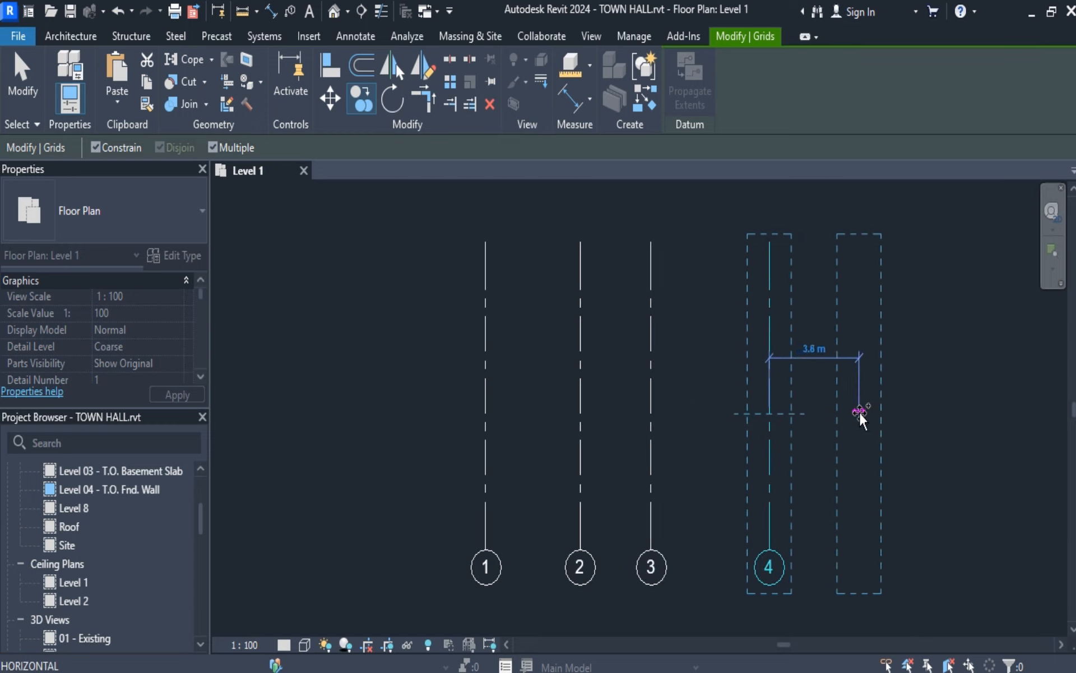
text(6)
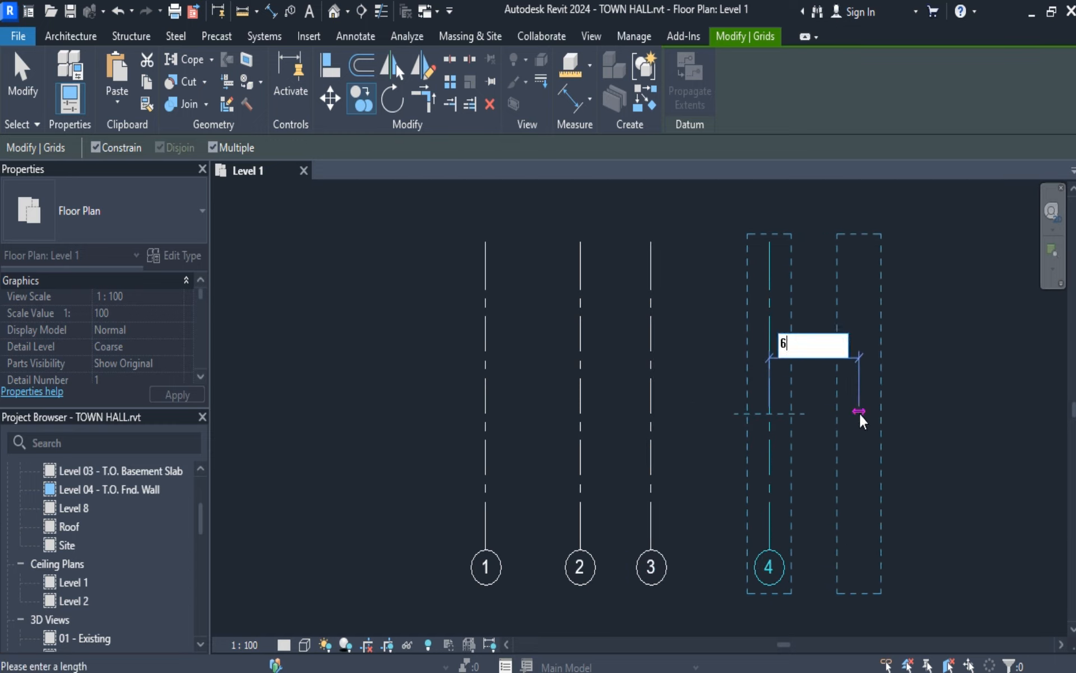
key(Return)
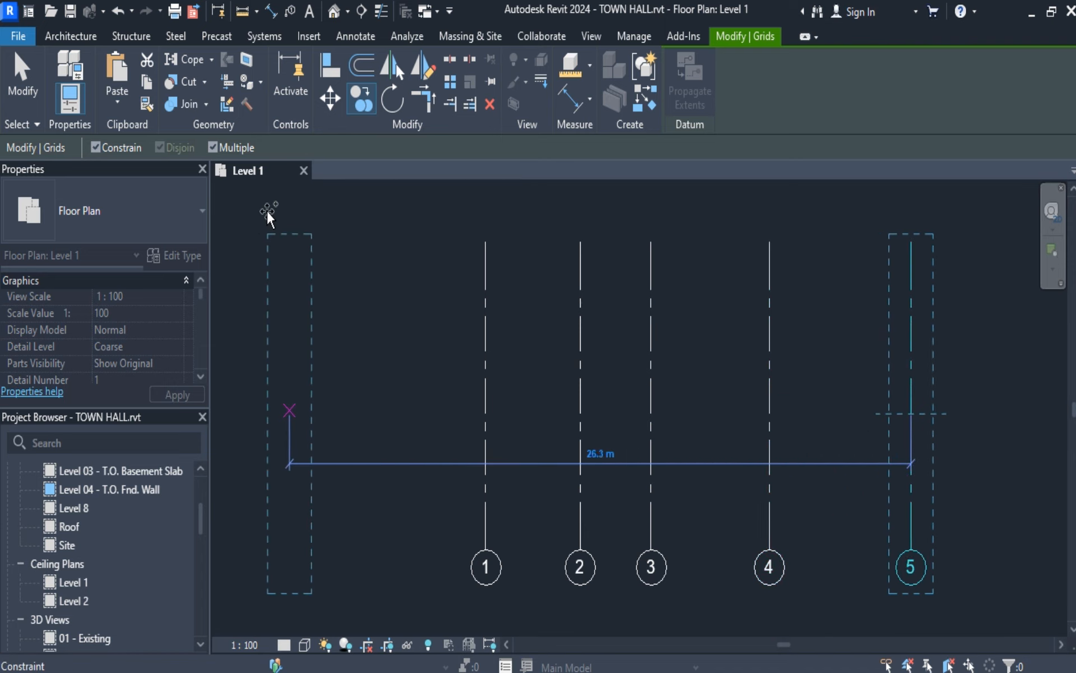
click(28, 76)
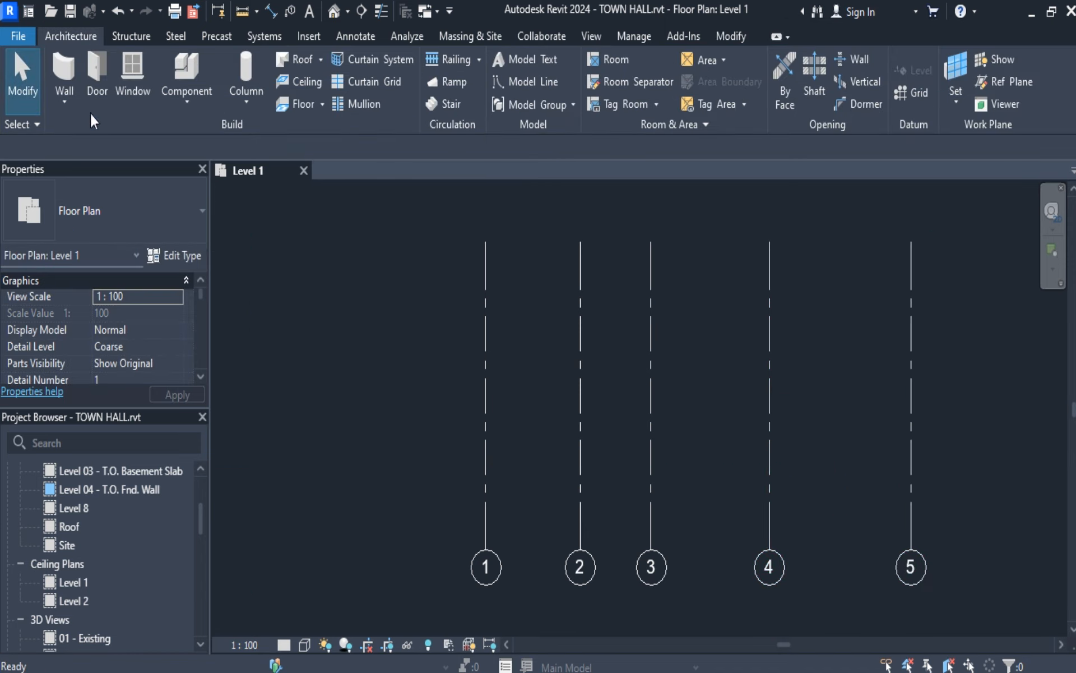
Draw a horizontal grid line across grids 1 to 5 just above their bubbles, and select it.
middle_drag(763, 475, 663, 471)
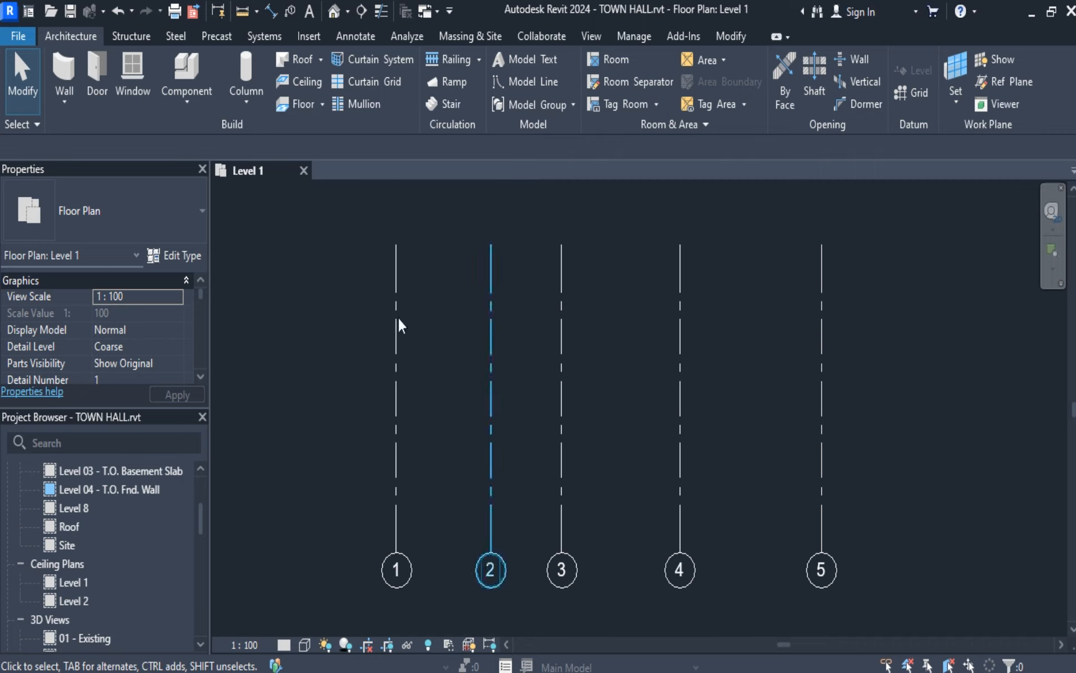
click(913, 93)
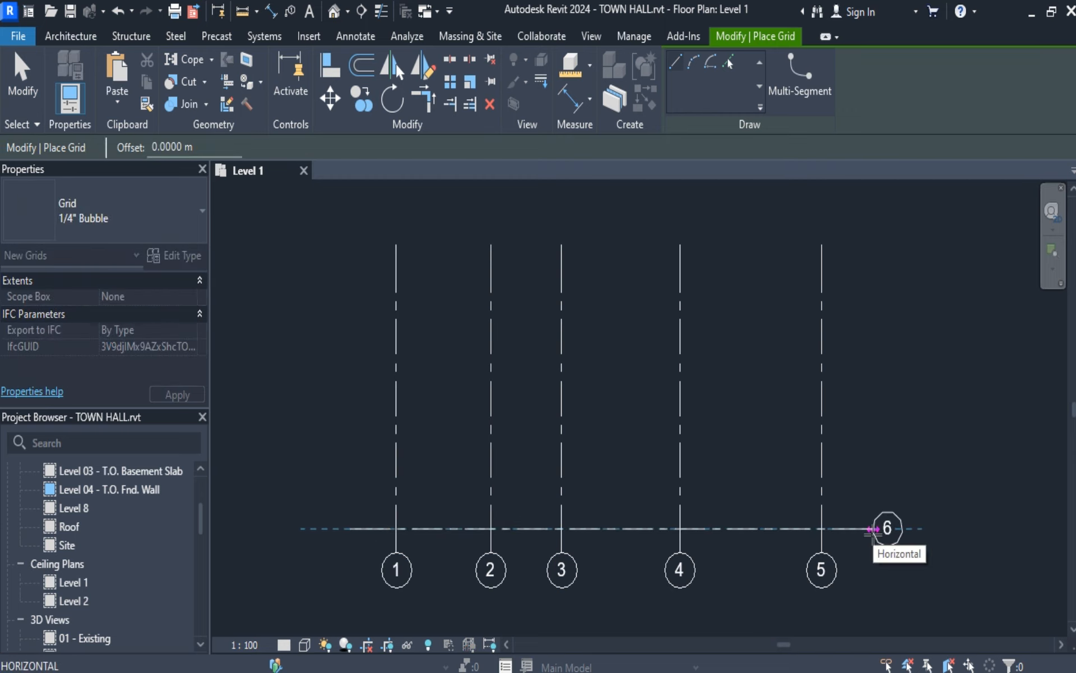
click(873, 529)
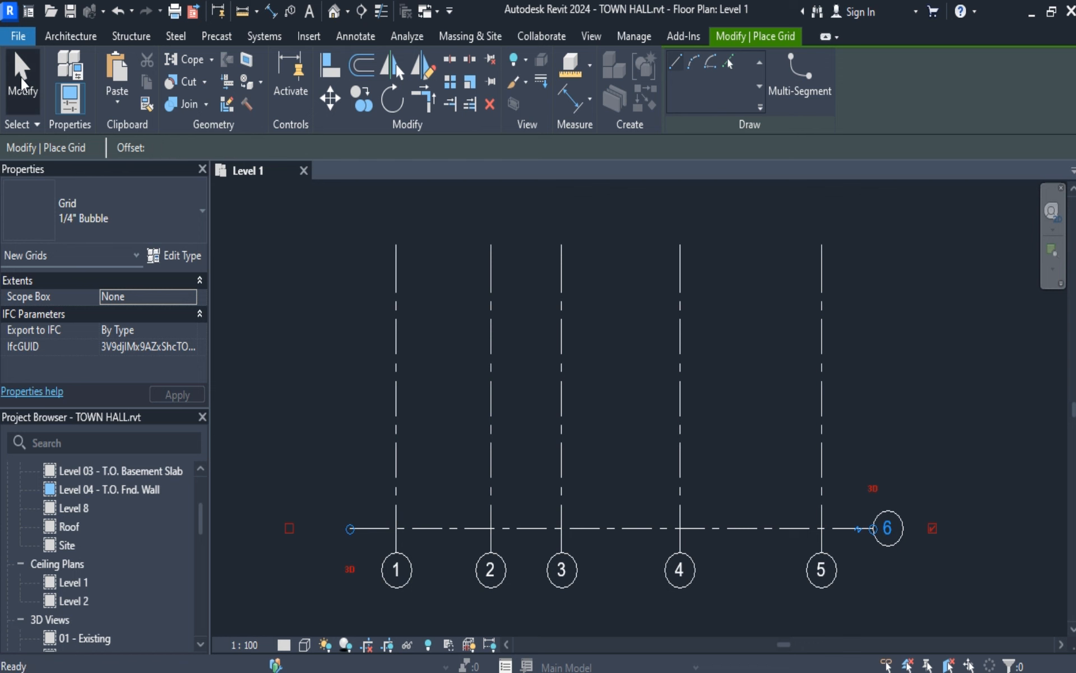
click(22, 83)
click(887, 527)
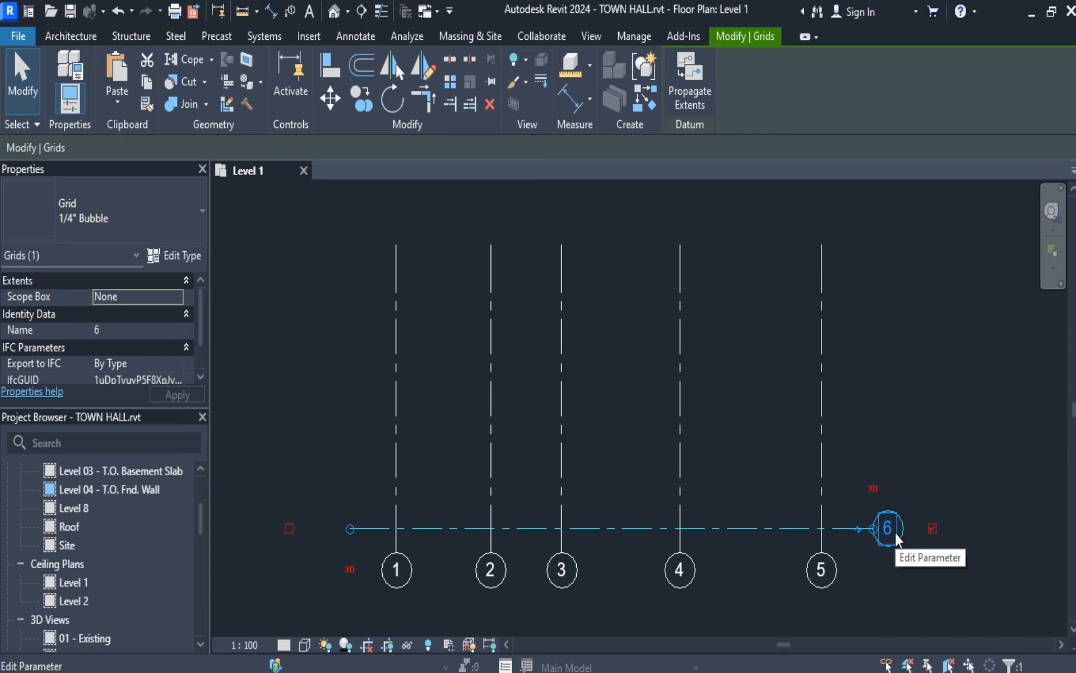
Rename the horizontal grid line as A.
click(895, 534)
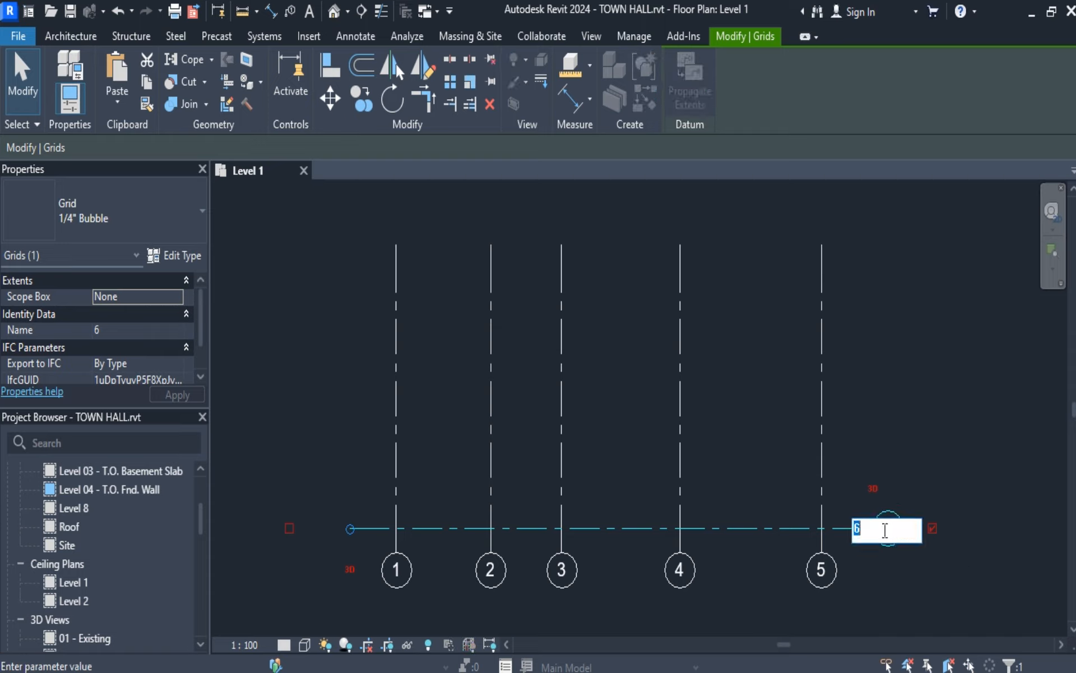
text(A)
key(Return)
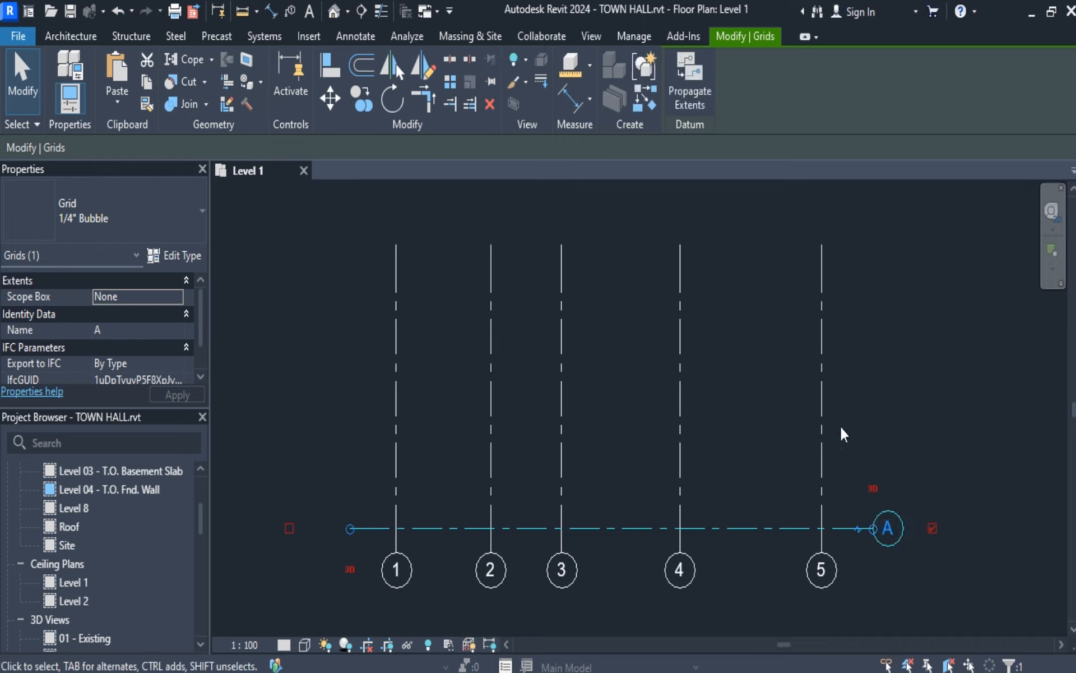
Copy grid line A upward three times at successive spacings of 2.5, 3 and 2.5 m, with Constrain and Multiple enabled.
click(18, 68)
click(367, 104)
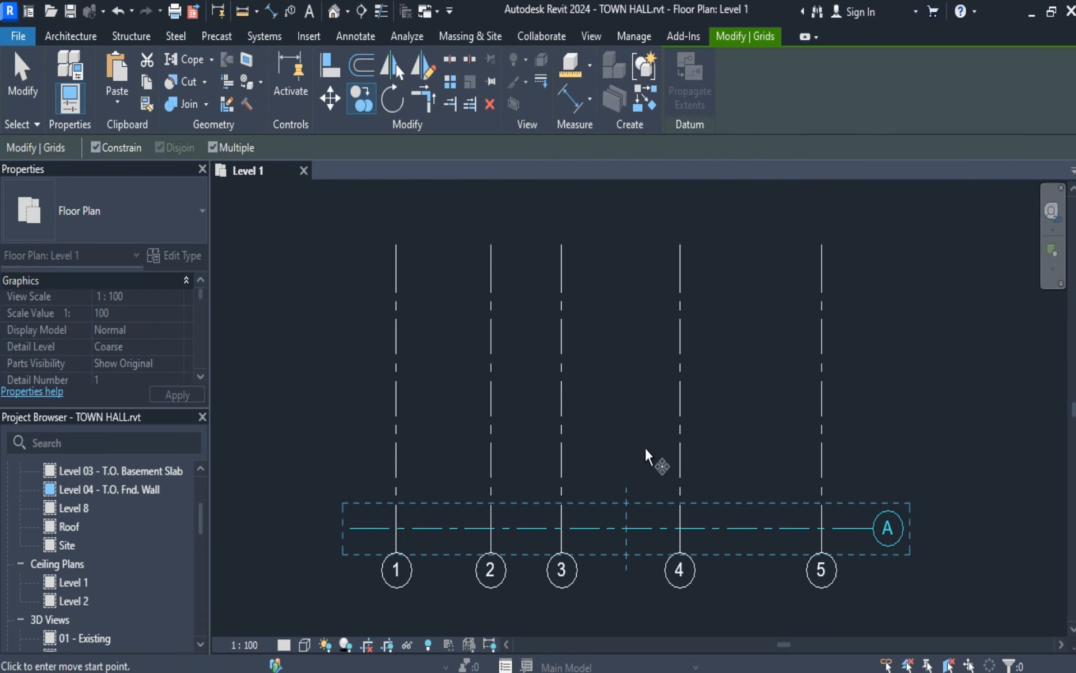
click(623, 526)
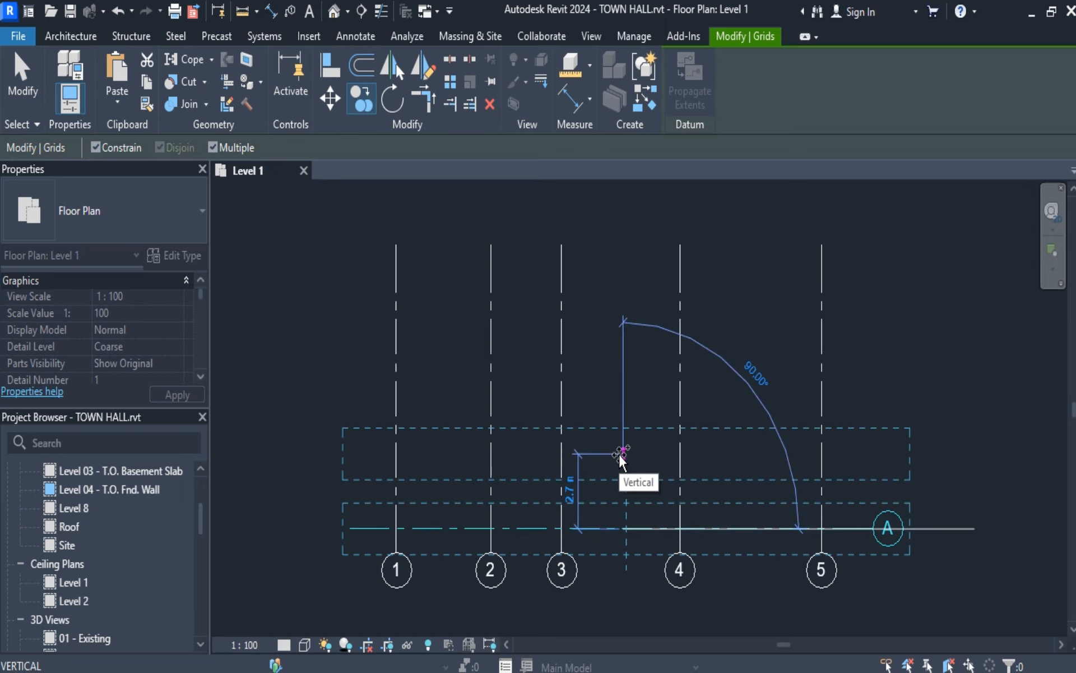
text(2.5)
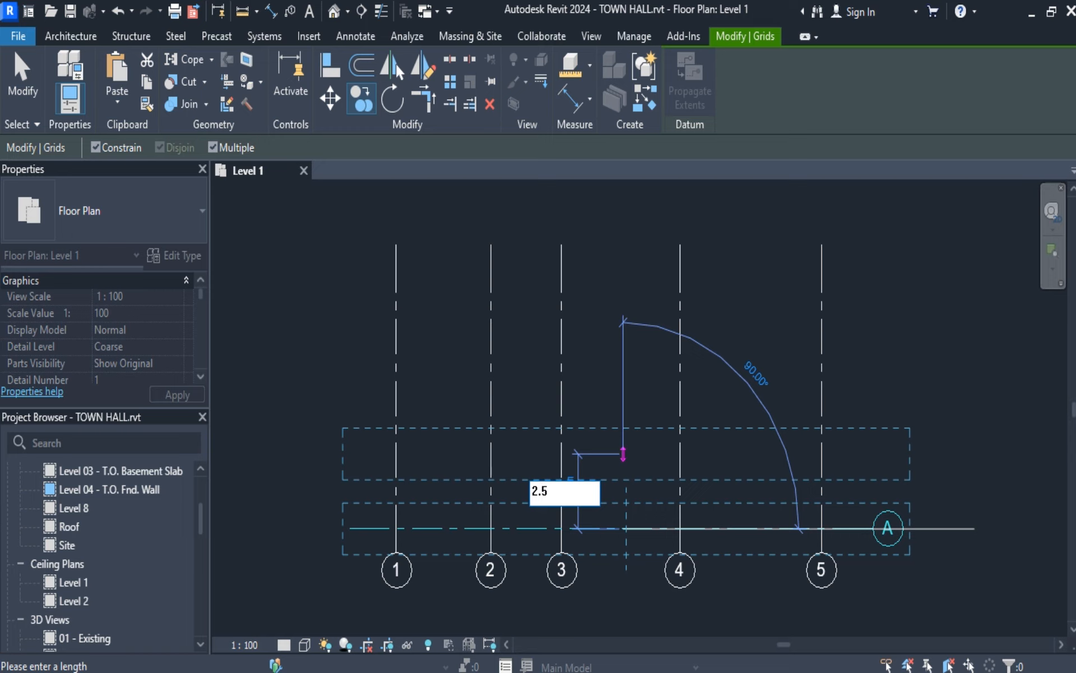
key(Return)
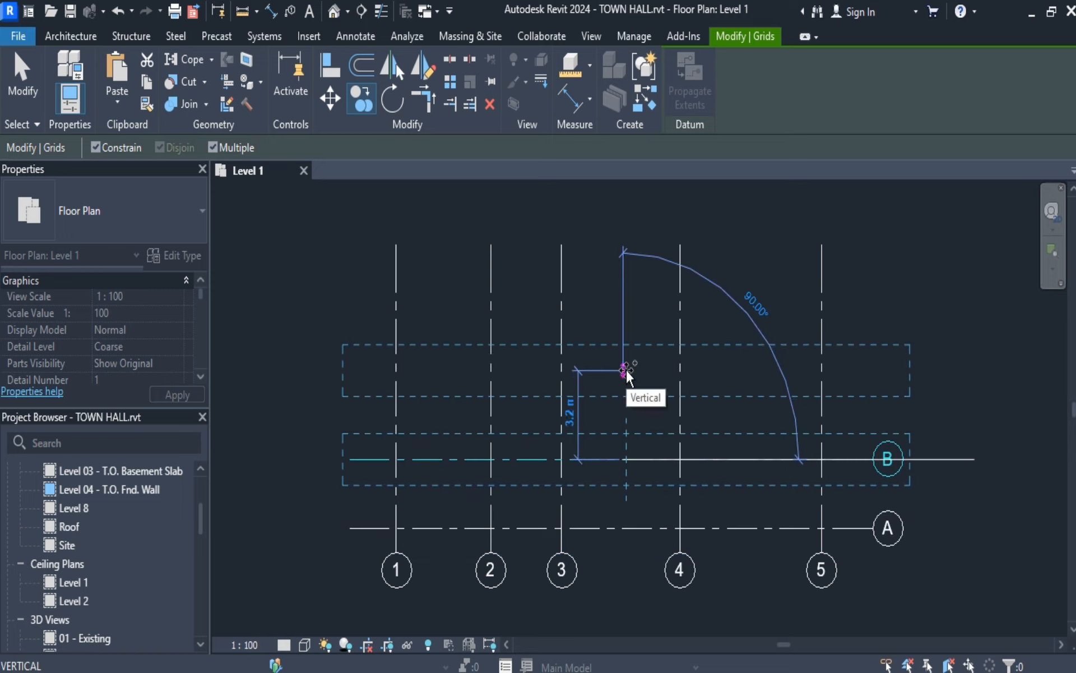
text(3)
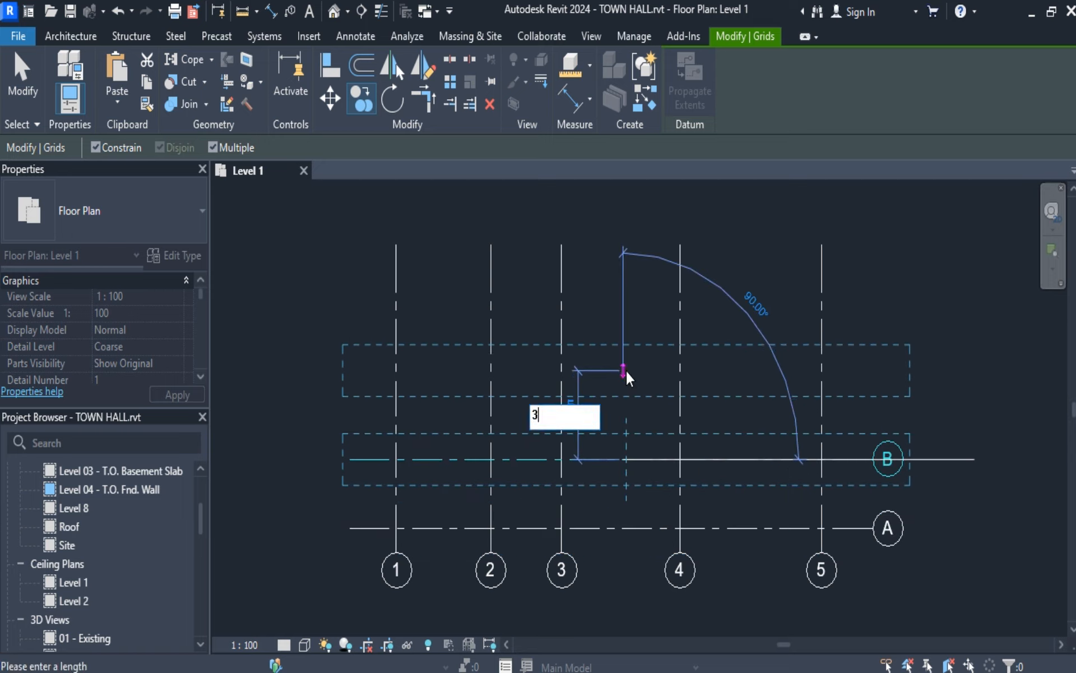
key(Return)
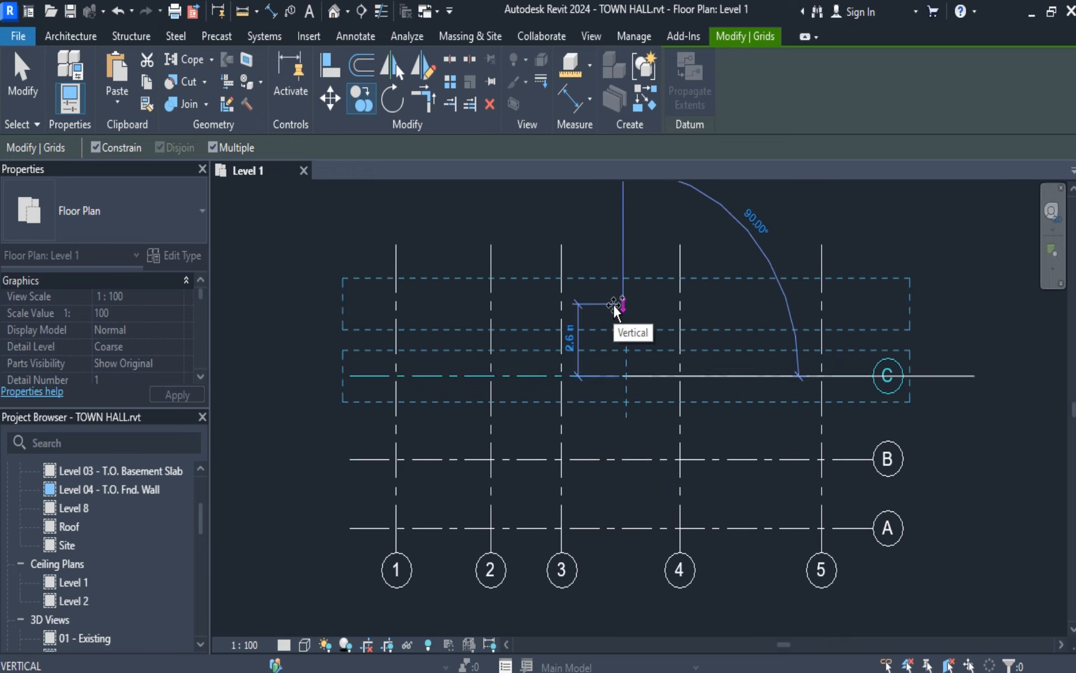
text(2)
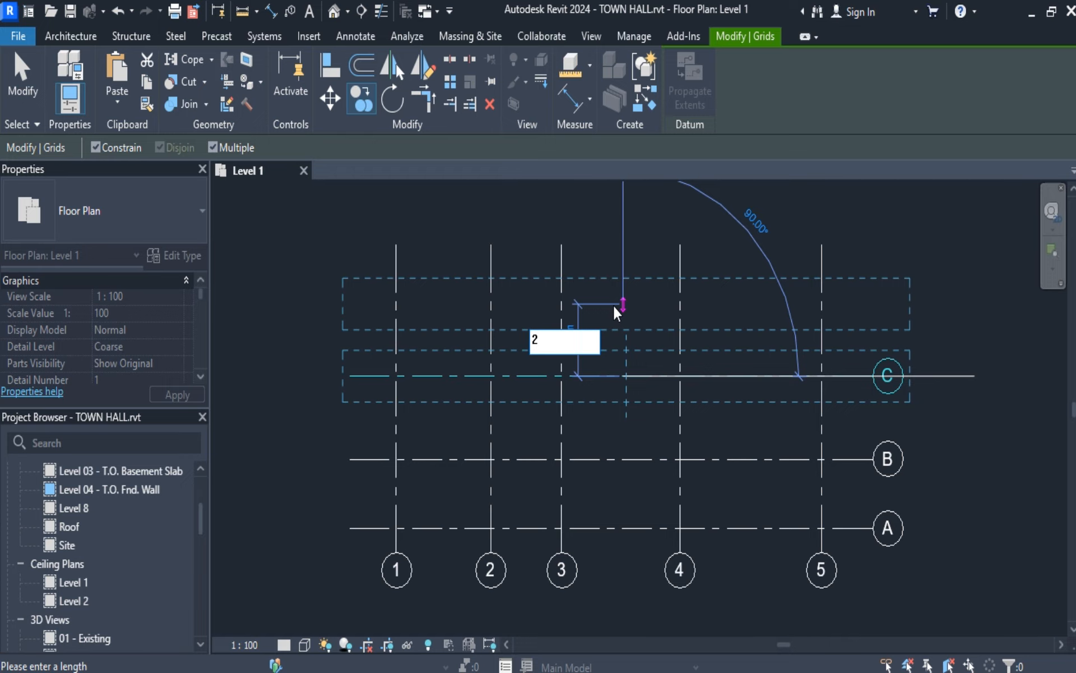
text(.5)
key(Return)
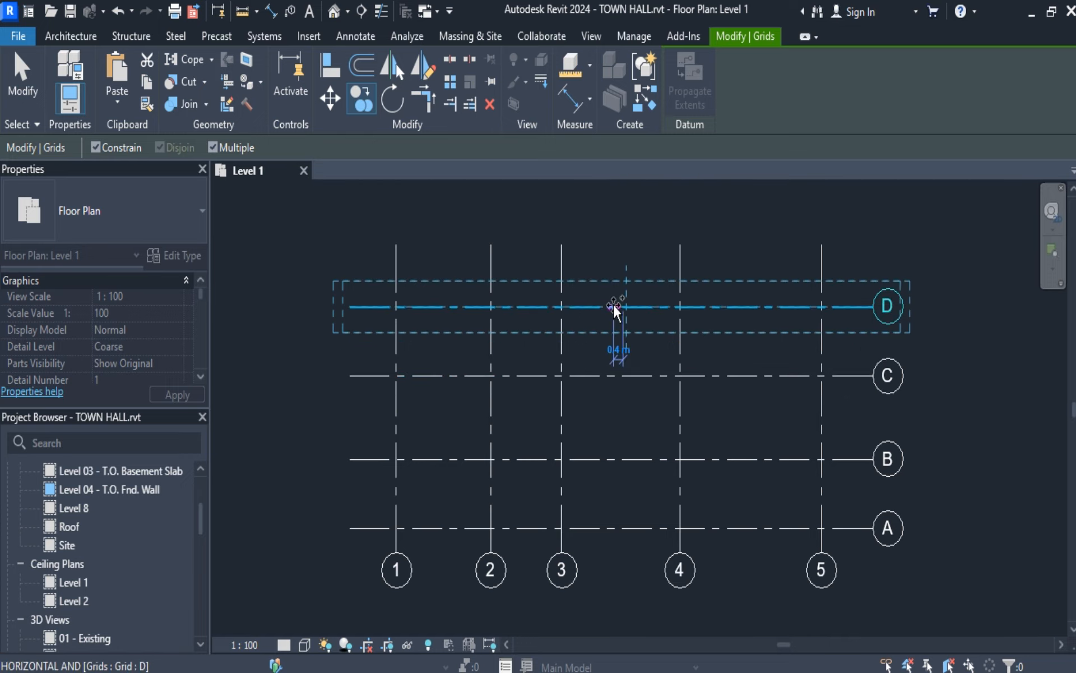
click(24, 84)
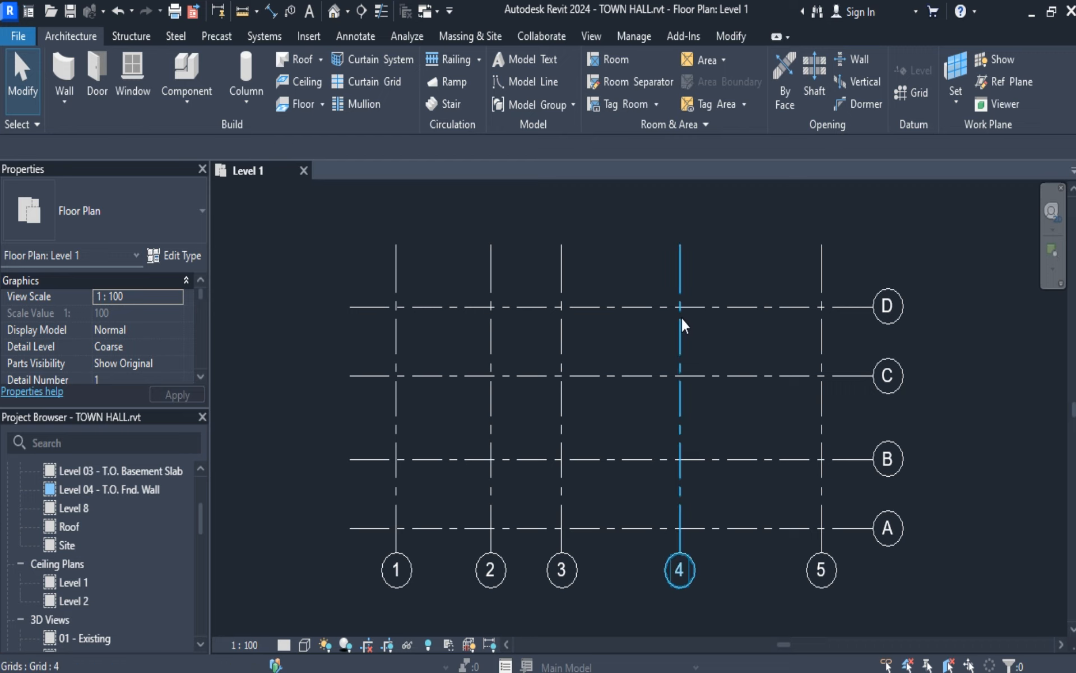
Move grid line D straight up so that it sits about 3 m above grid line C.
click(714, 308)
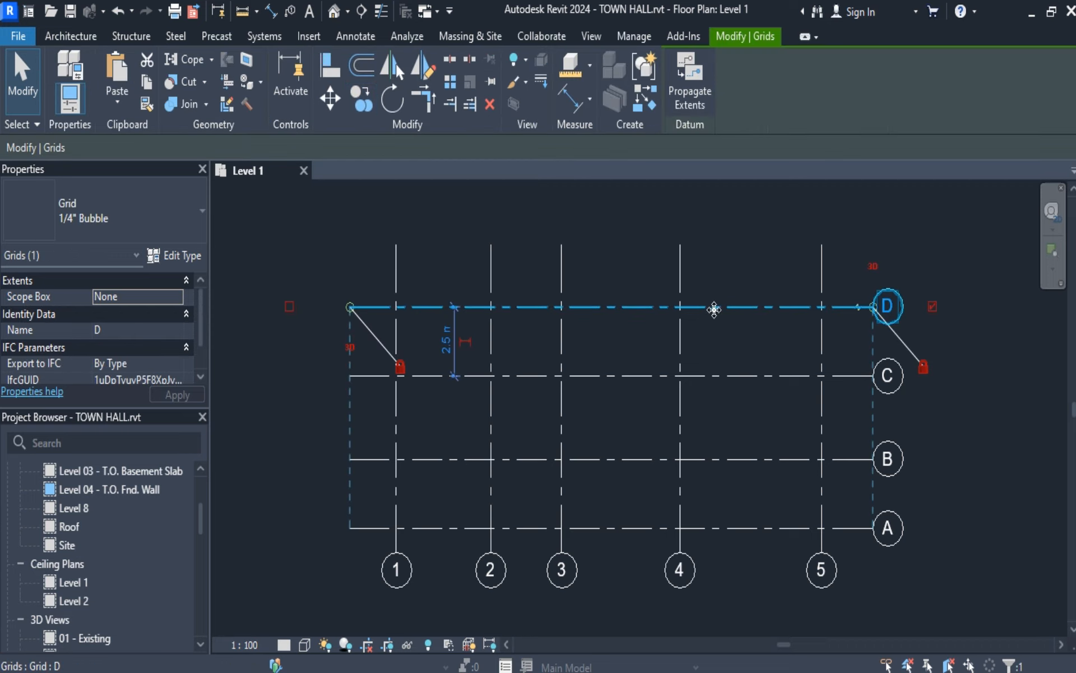
click(331, 100)
click(625, 310)
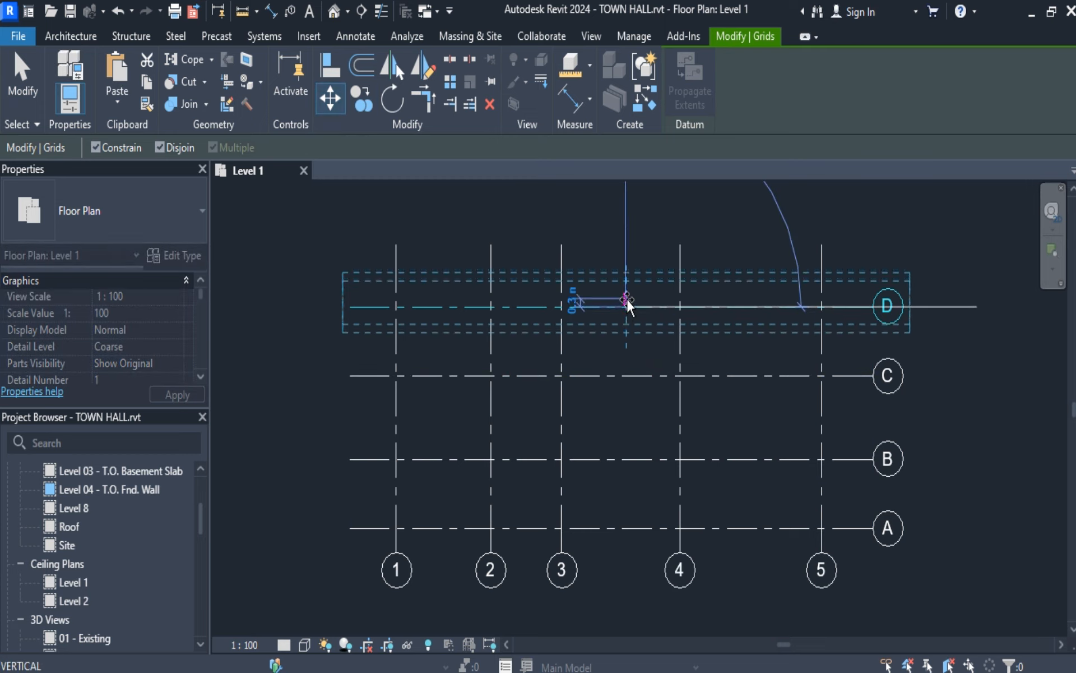
click(627, 293)
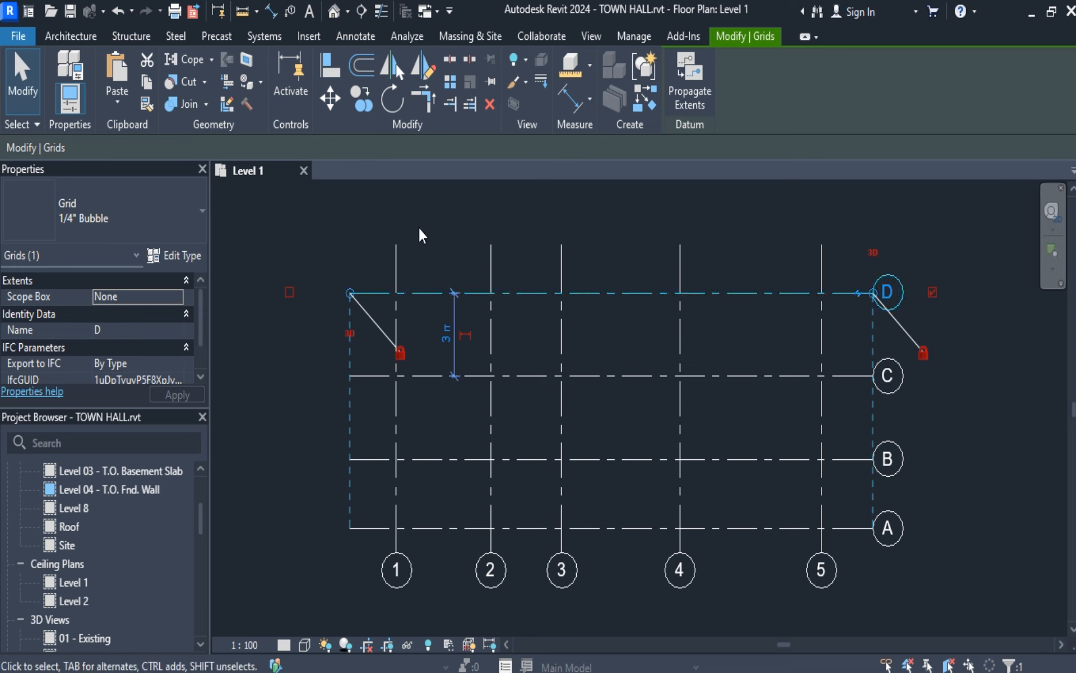
click(25, 89)
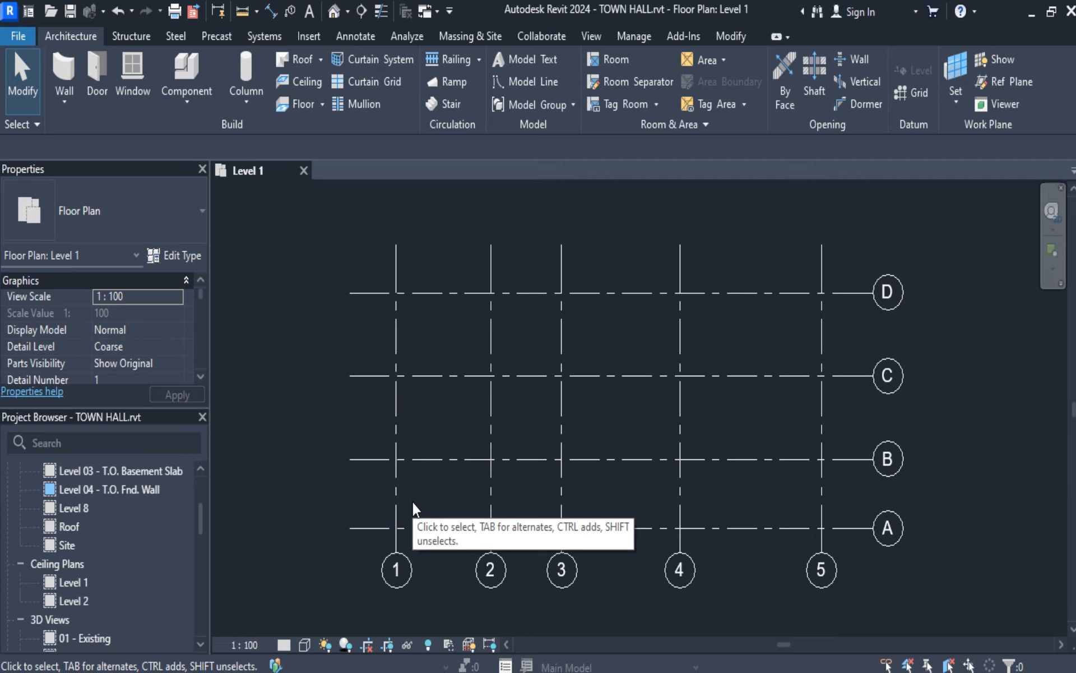
Draw a downward-bulging Start-End-Radius arc grid with a radius of about 14.7 m in the empty area up and right of the rectangular grid.
scroll(574, 508, down, 5)
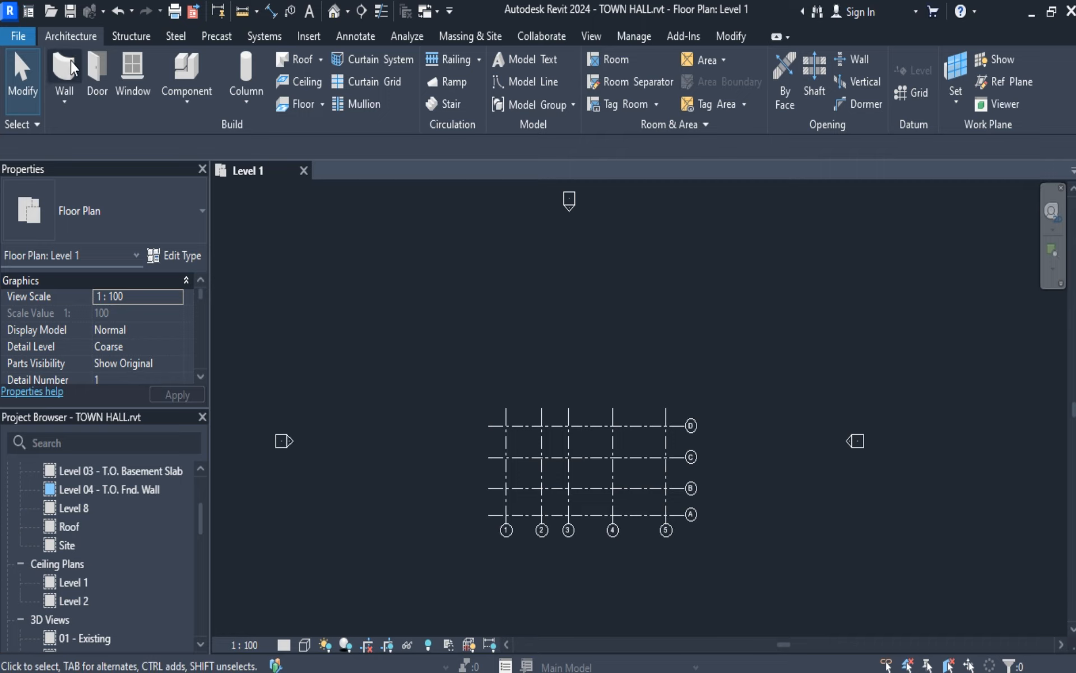
click(905, 96)
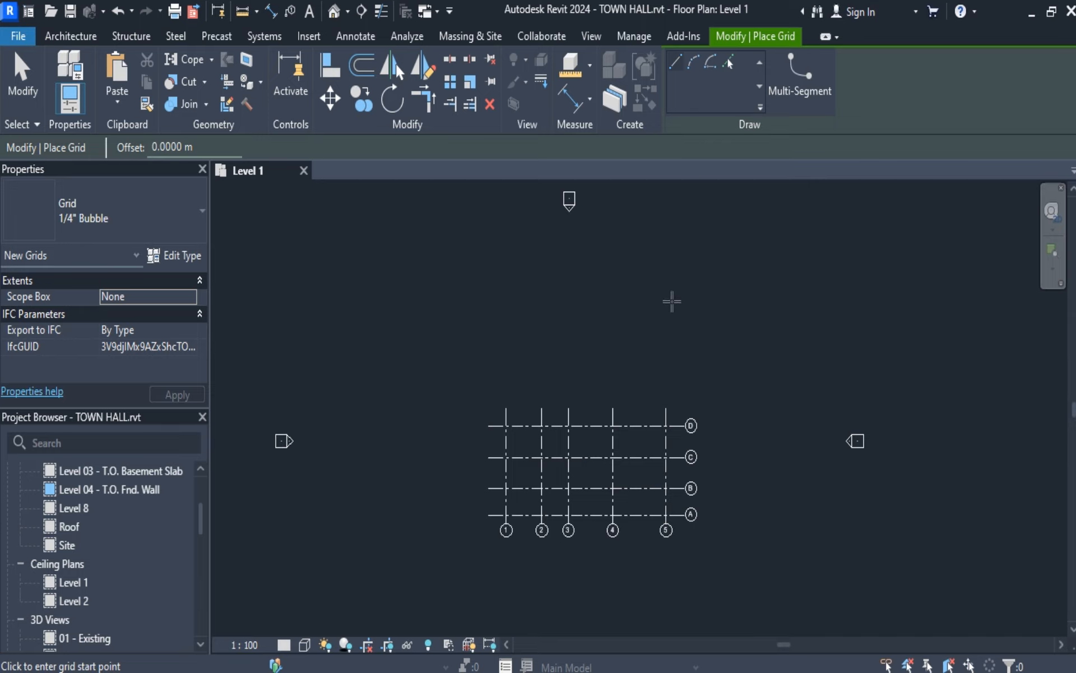
click(692, 63)
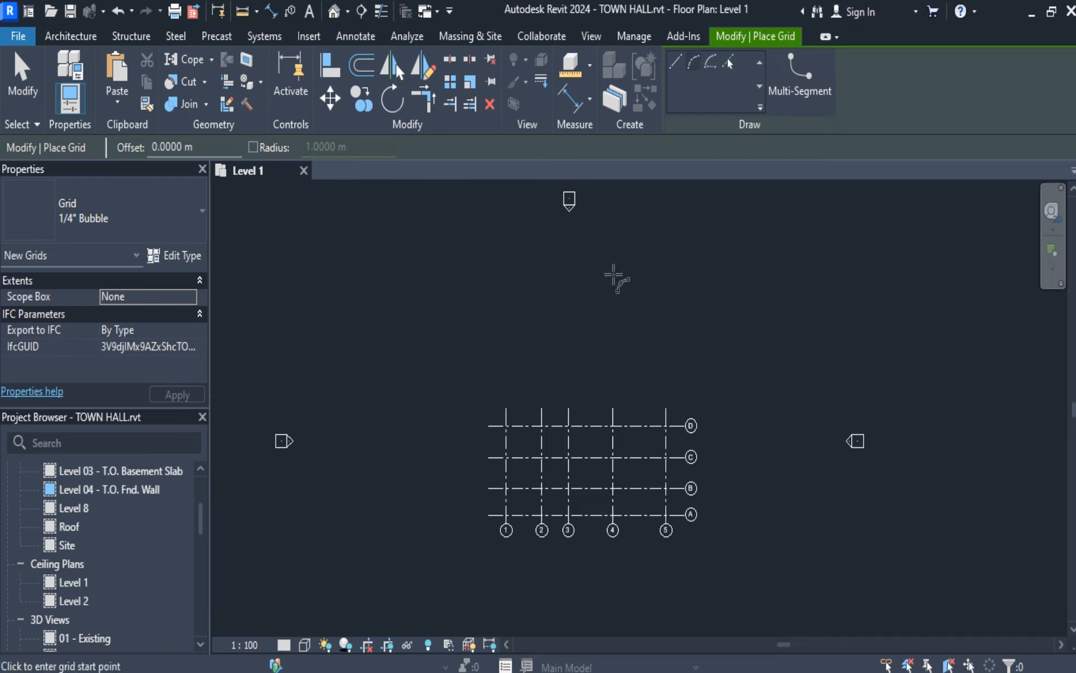
middle_drag(747, 348, 484, 511)
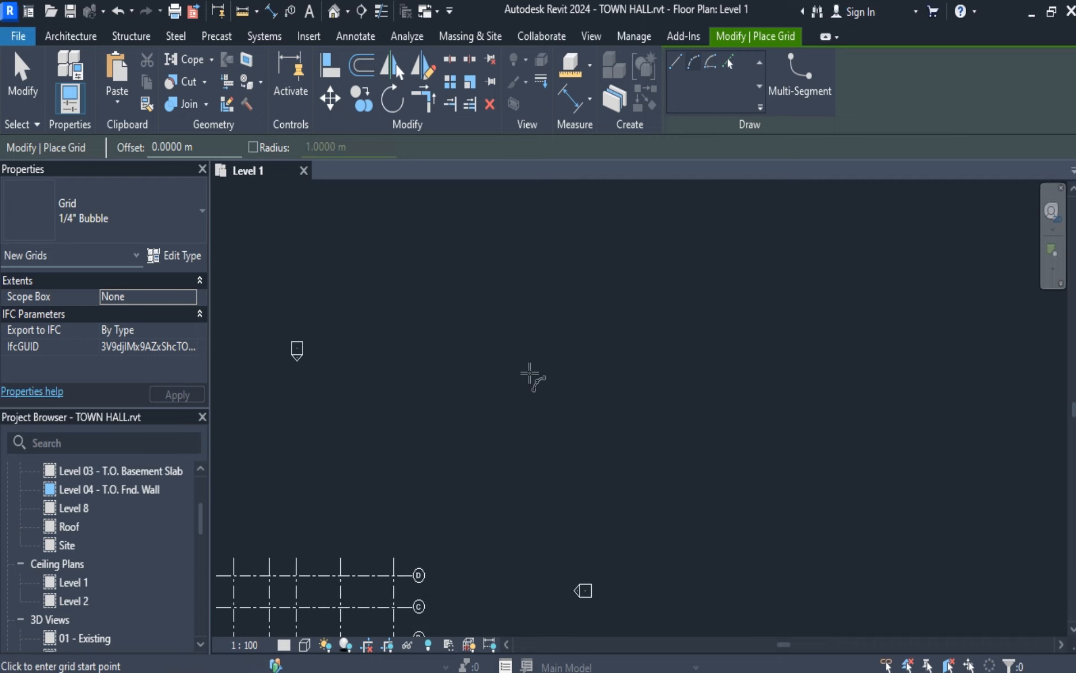
click(513, 403)
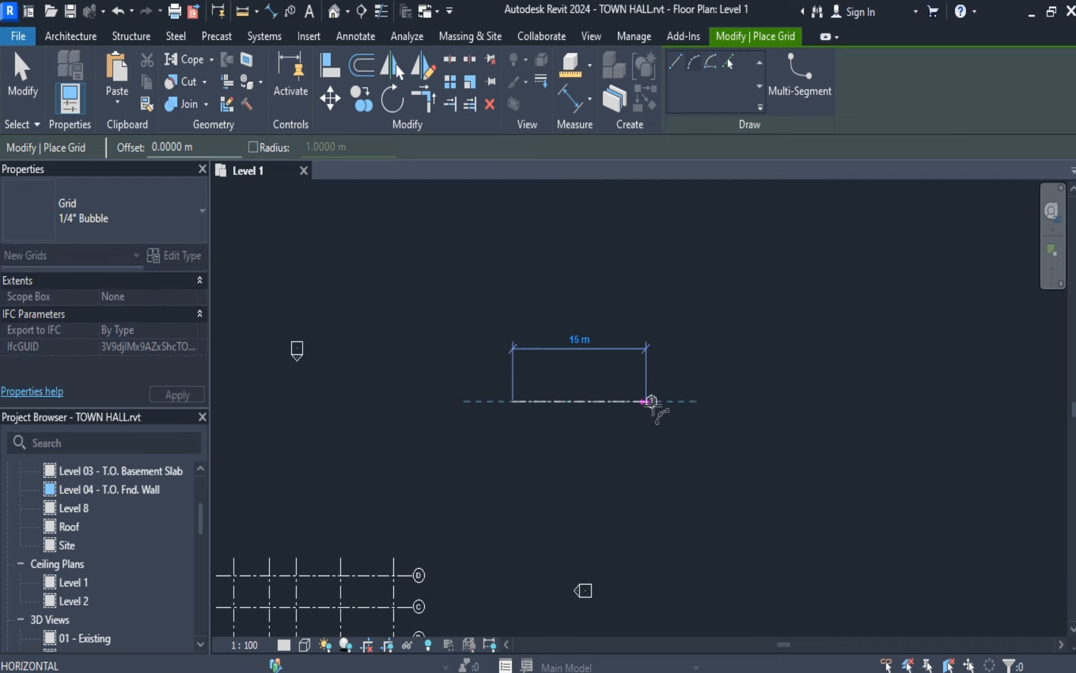
click(707, 402)
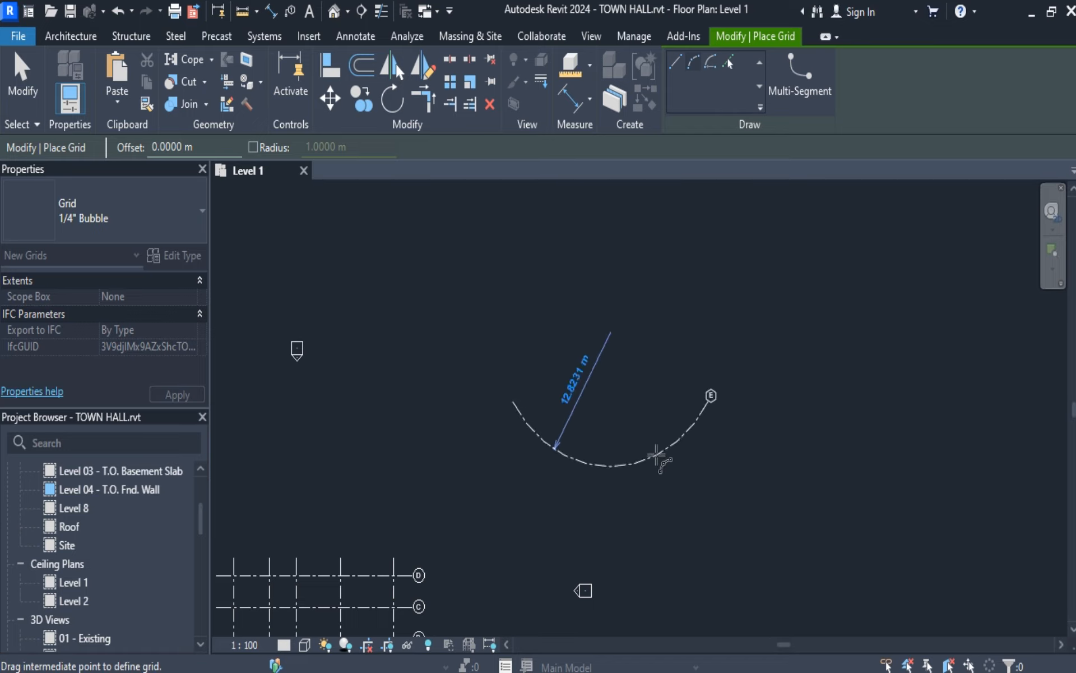
click(656, 443)
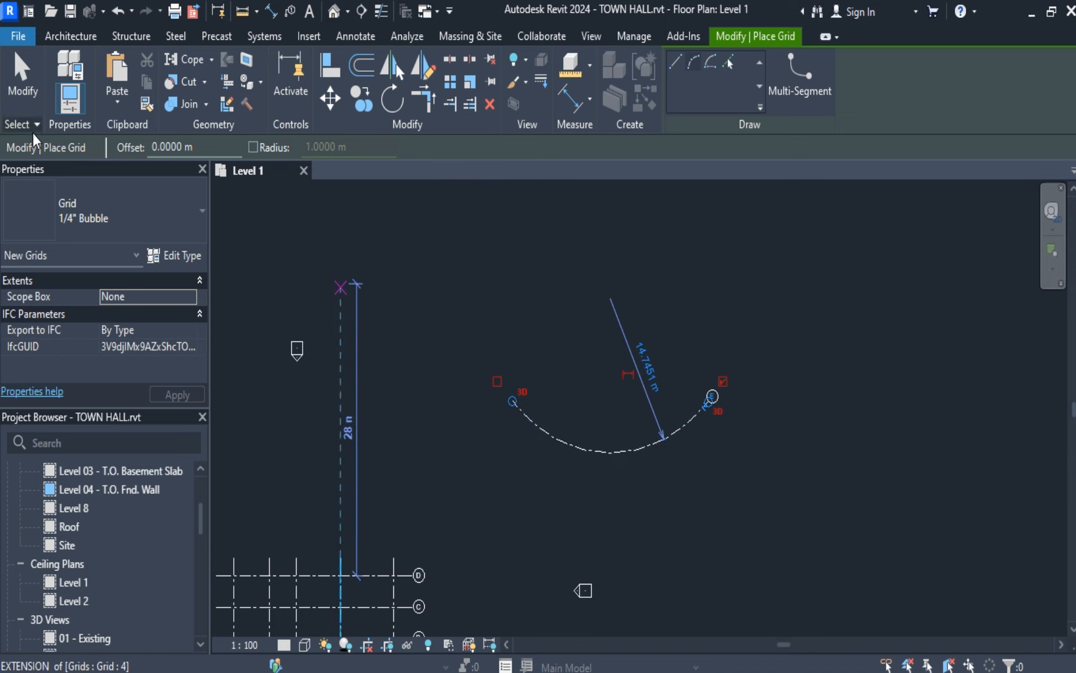
click(17, 75)
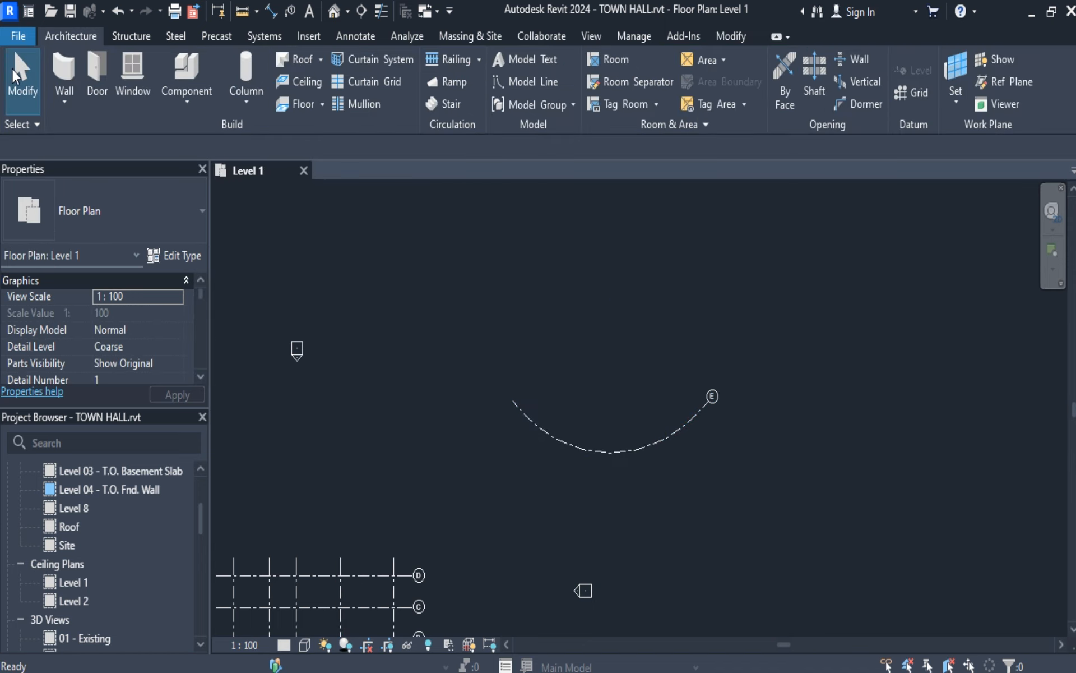
Copy the arc grid E vertically upward twice to make a stack of three curved grids, with Constrain and Multiple enabled.
click(647, 450)
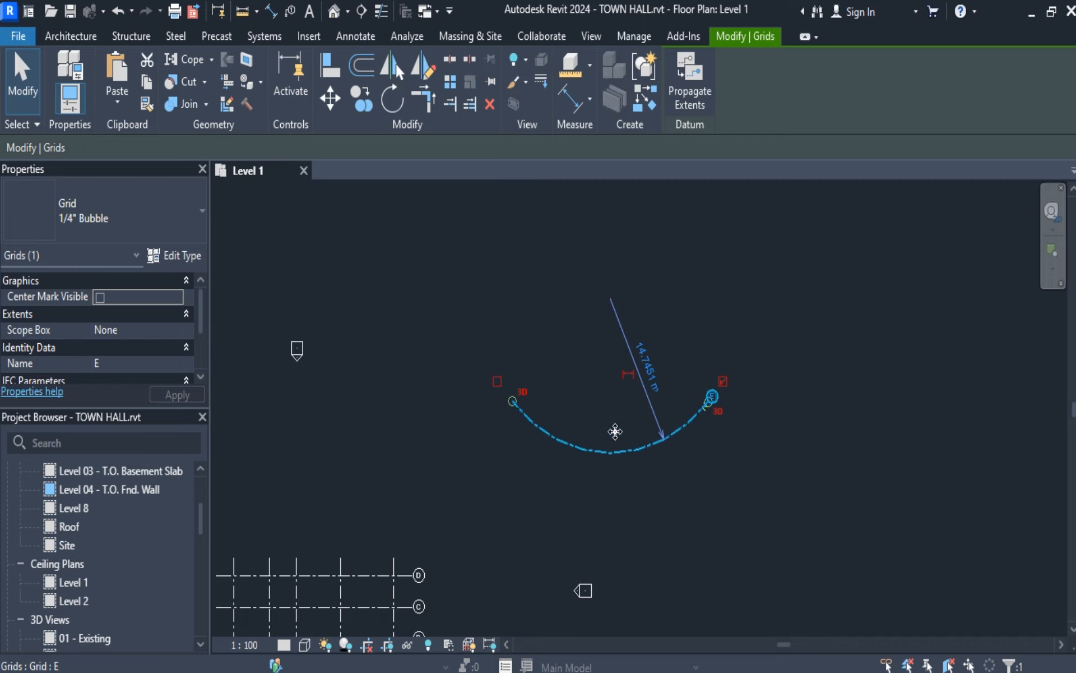
click(360, 102)
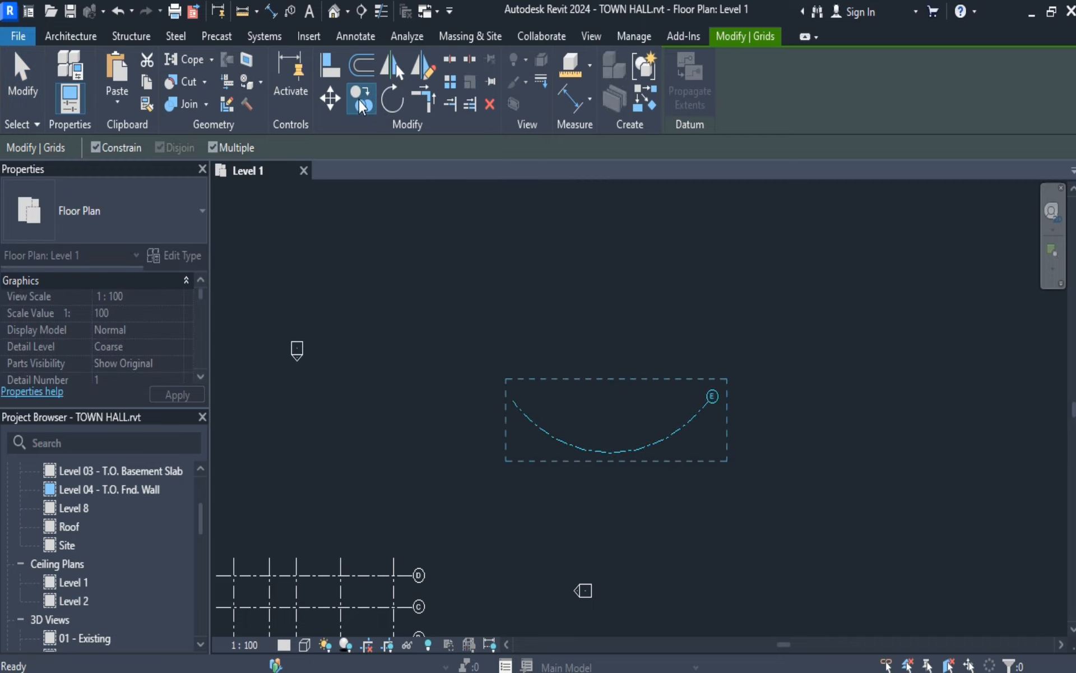
click(617, 452)
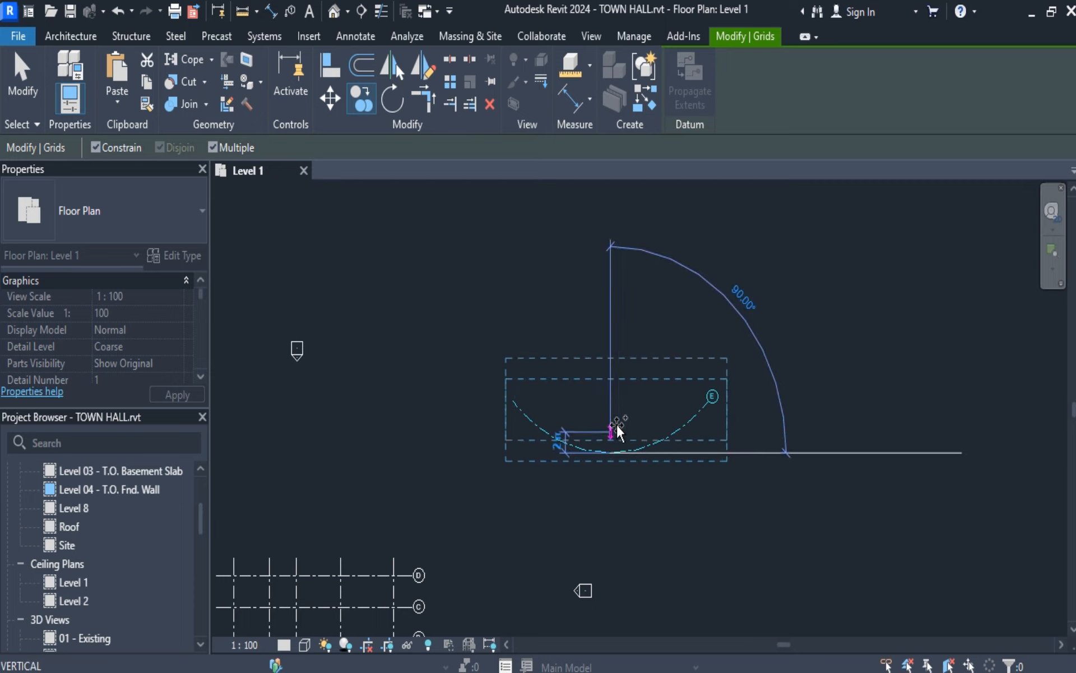
click(614, 396)
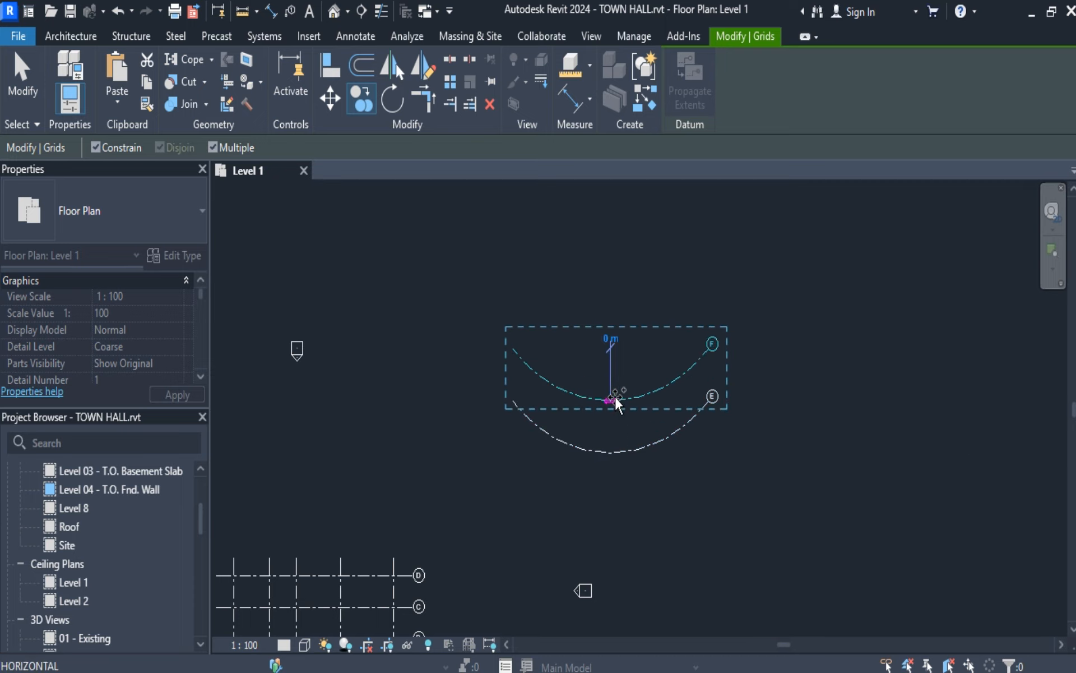
click(613, 338)
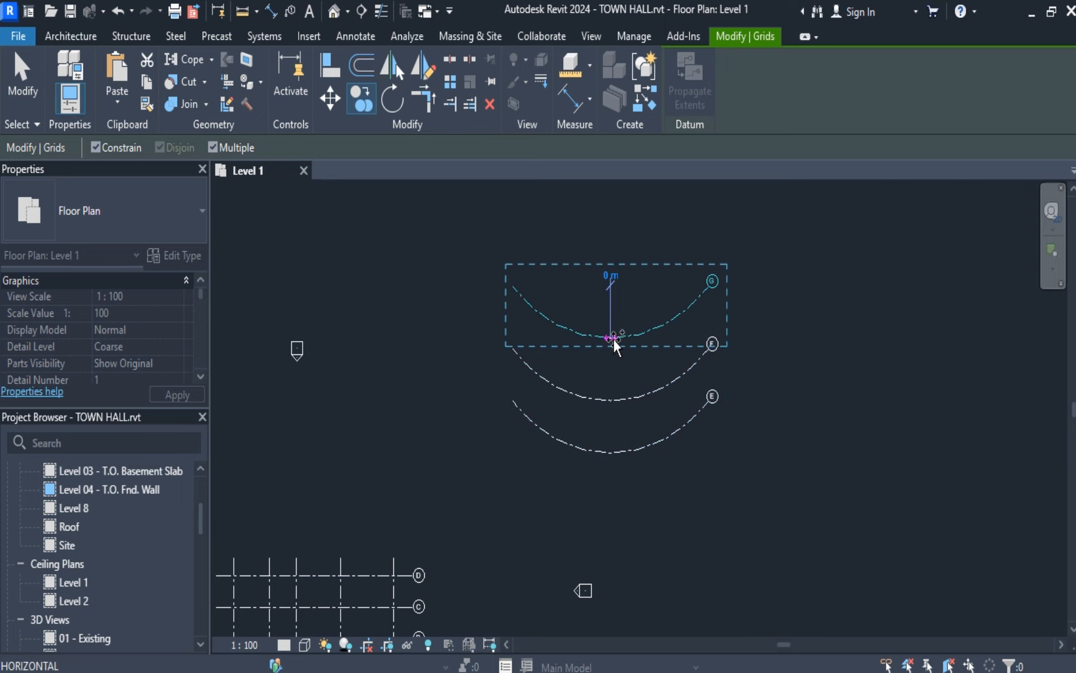
click(13, 74)
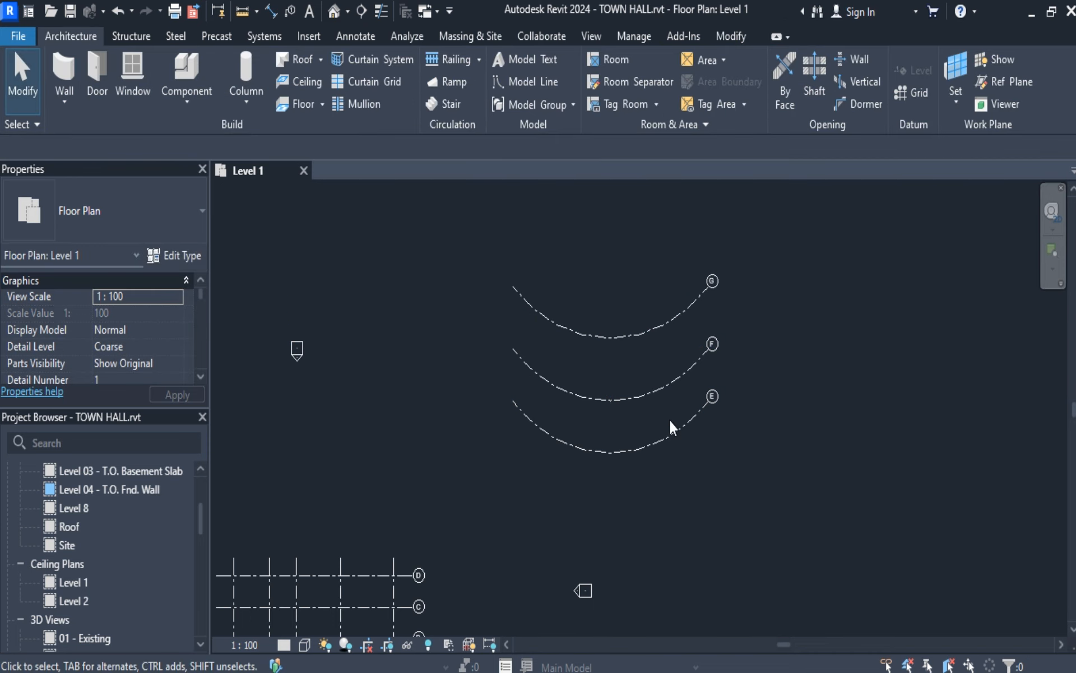
scroll(642, 418, up, 2)
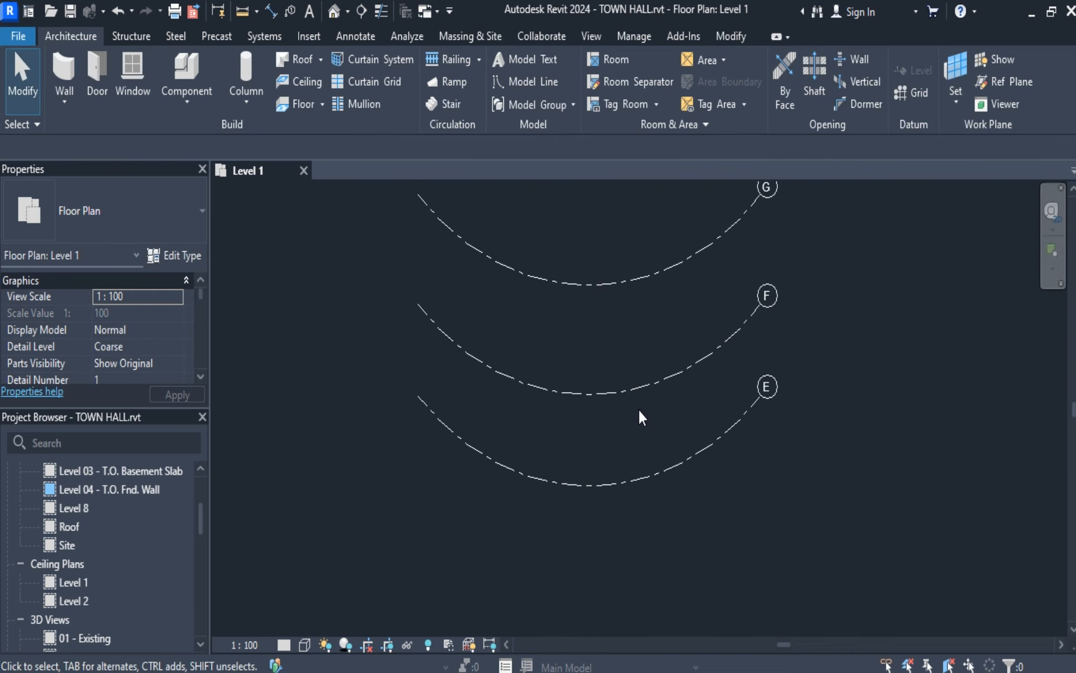
scroll(642, 418, down, 2)
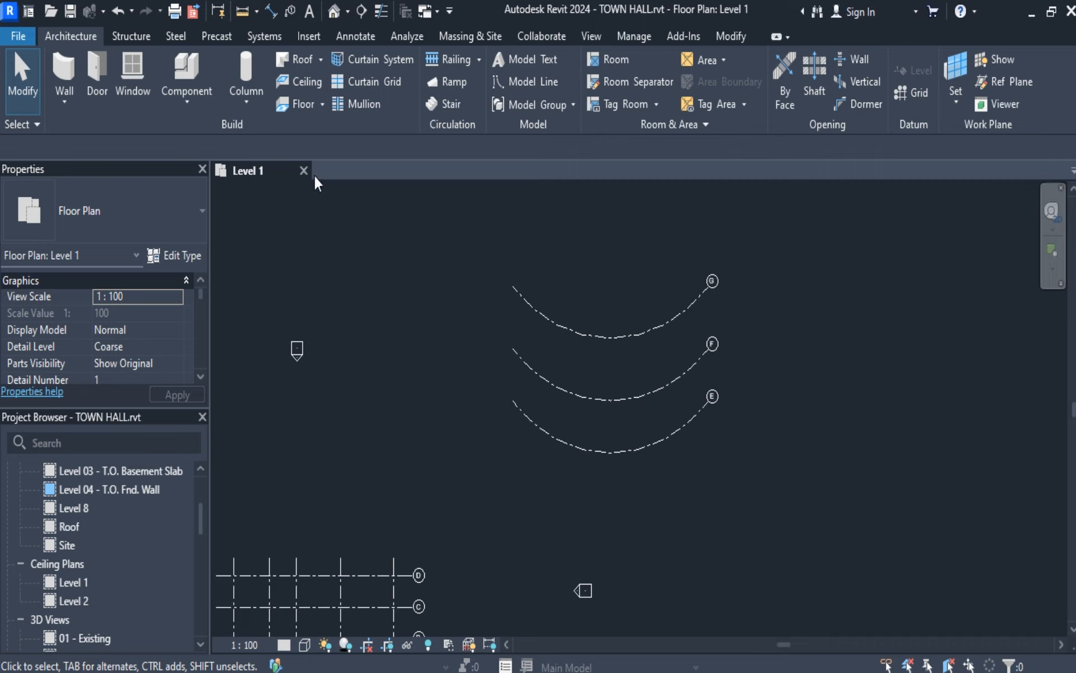
Draw a vertical model line about 17 m long in the empty area to the right of the three arc grids.
click(909, 94)
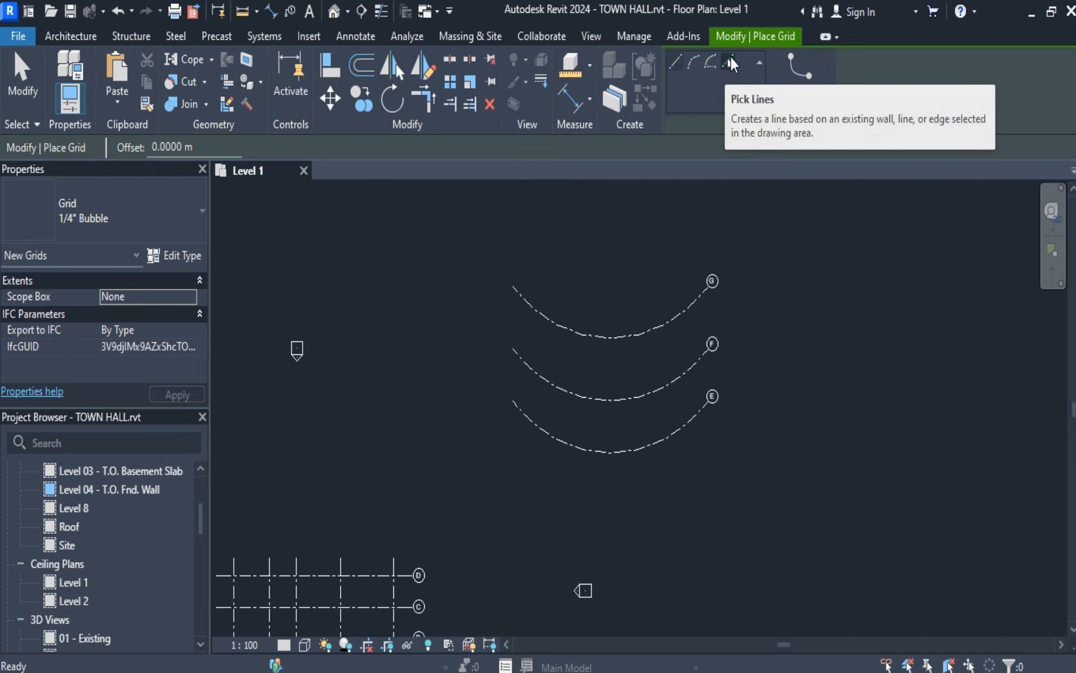
click(72, 33)
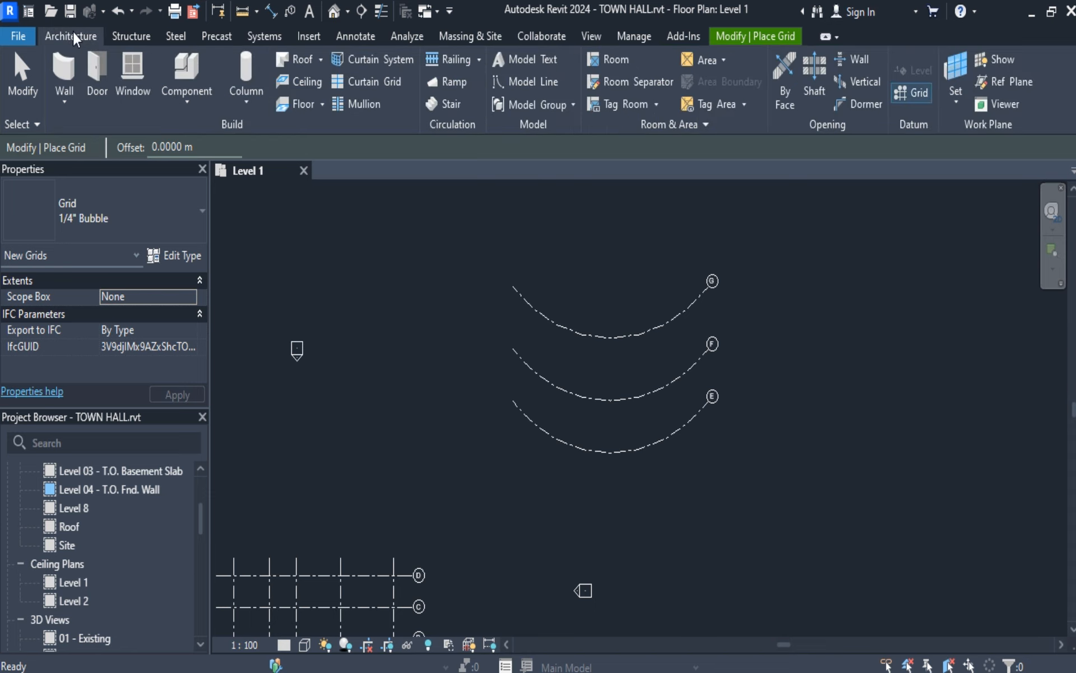
click(543, 87)
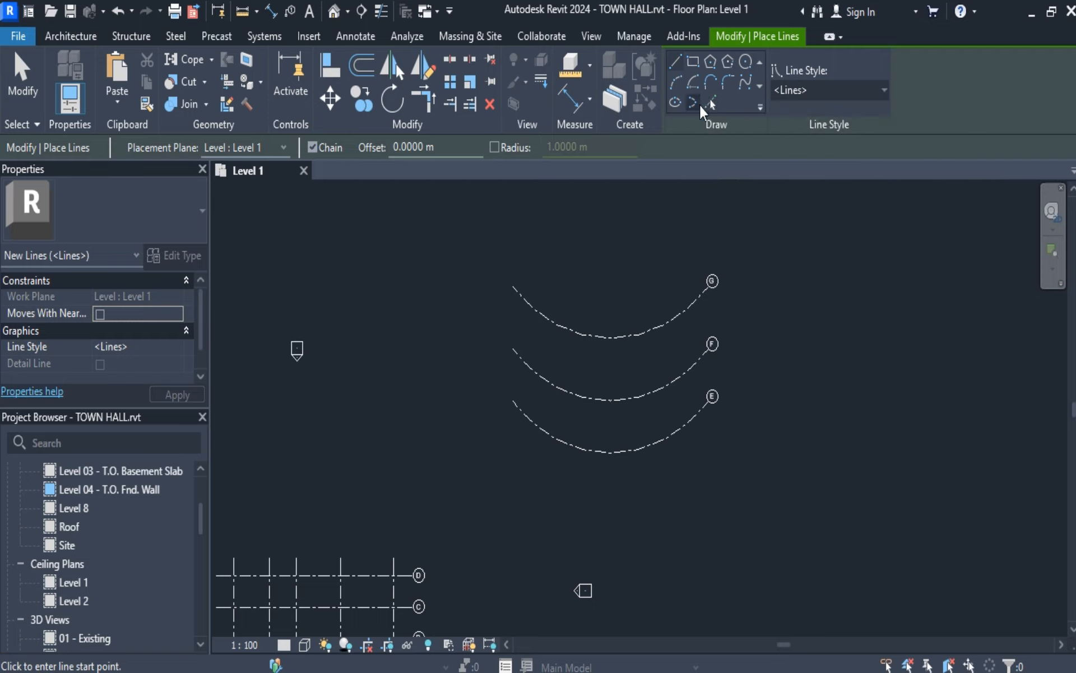
click(676, 58)
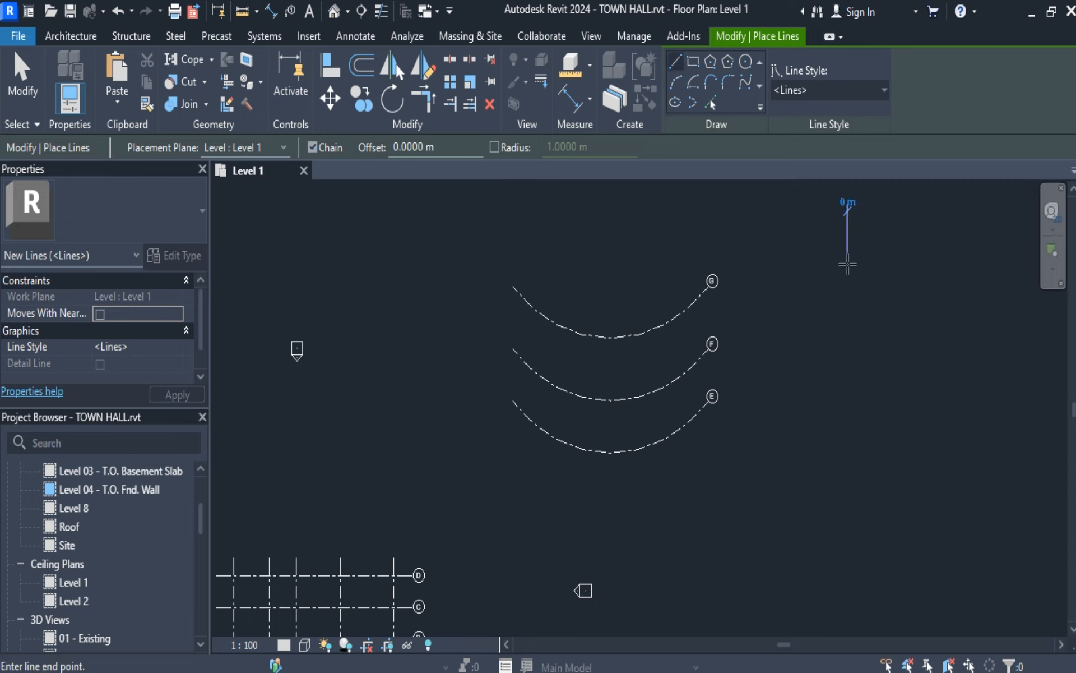
click(848, 264)
click(848, 442)
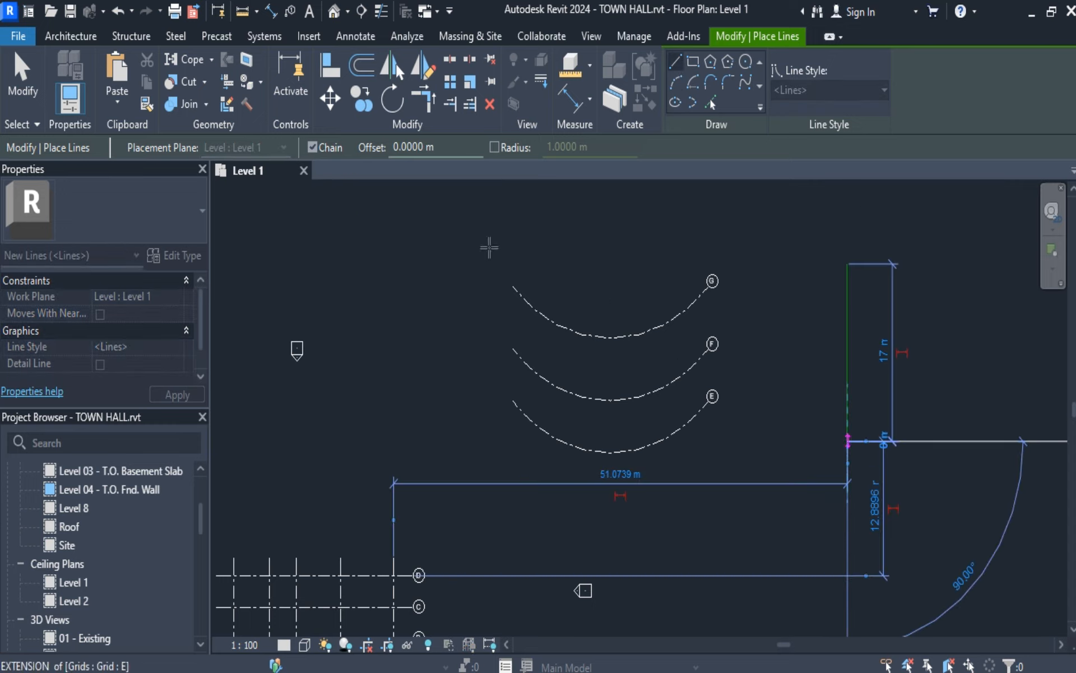
click(24, 73)
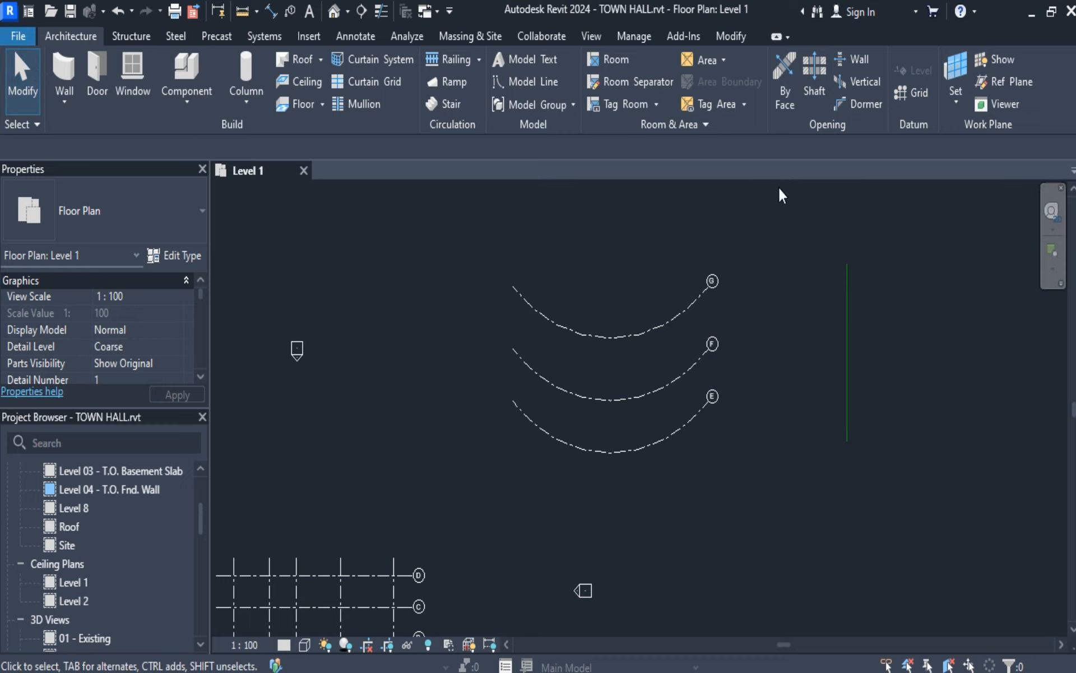
Create a grid line on the vertical model line with the Grid tool's Pick Lines option.
click(913, 100)
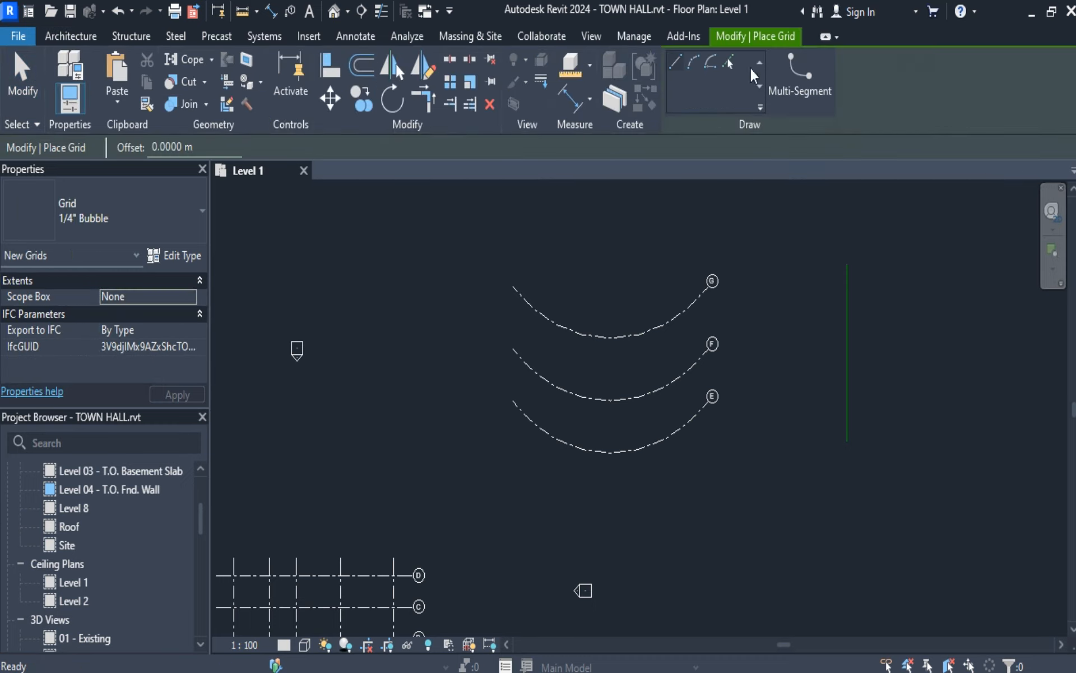
click(730, 61)
click(846, 313)
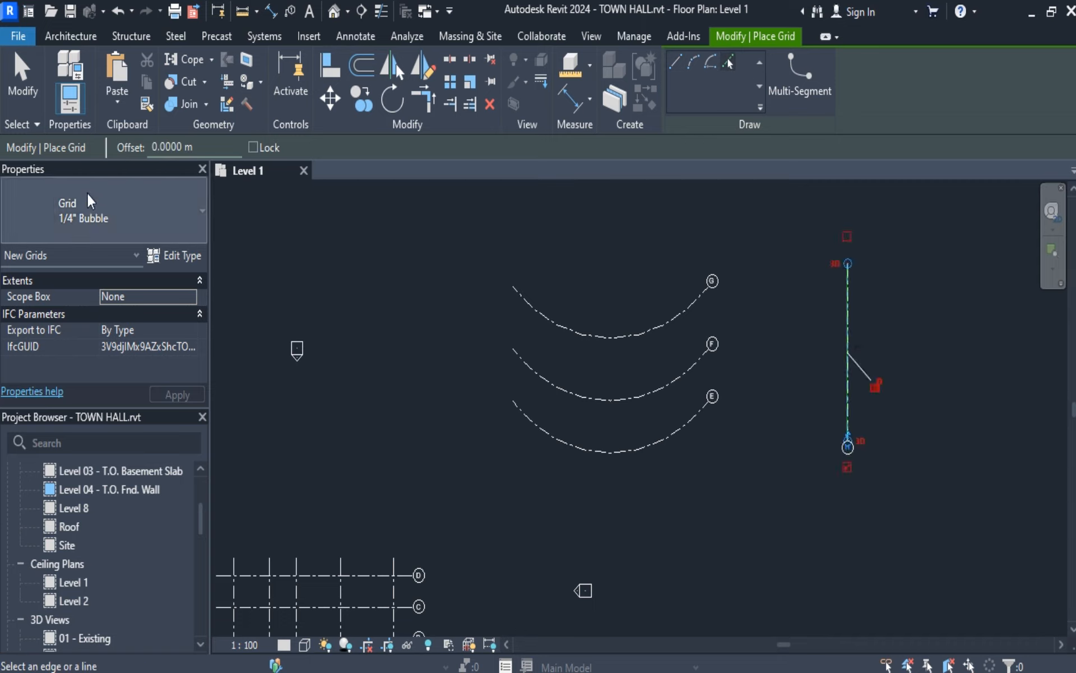
click(19, 81)
scroll(851, 332, up, 3)
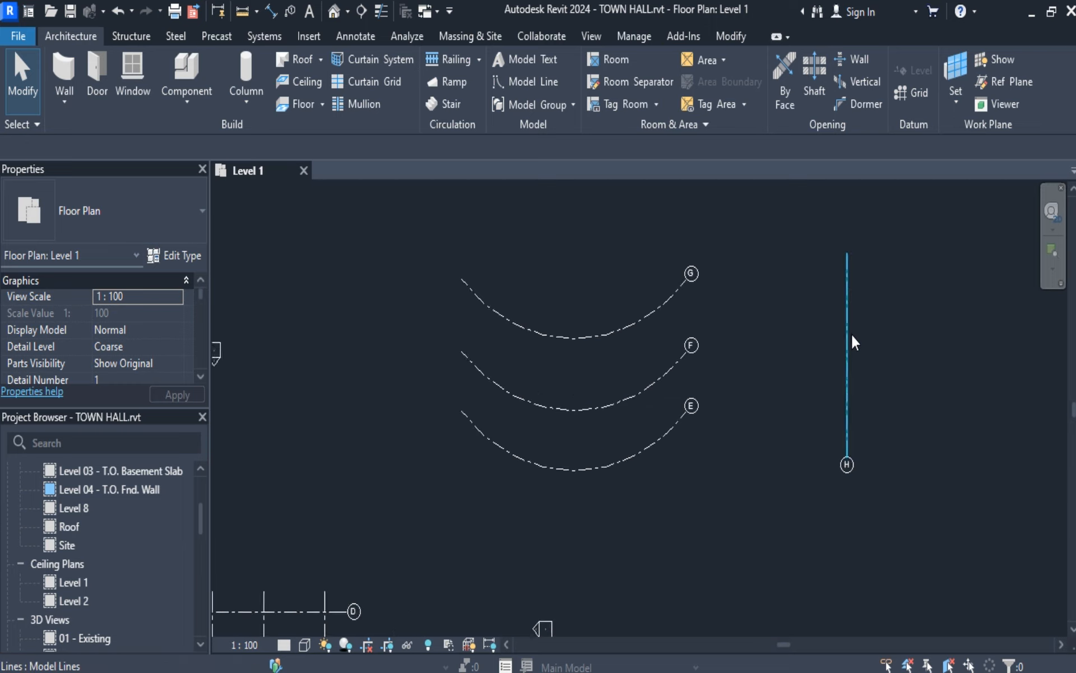
scroll(851, 332, down, 3)
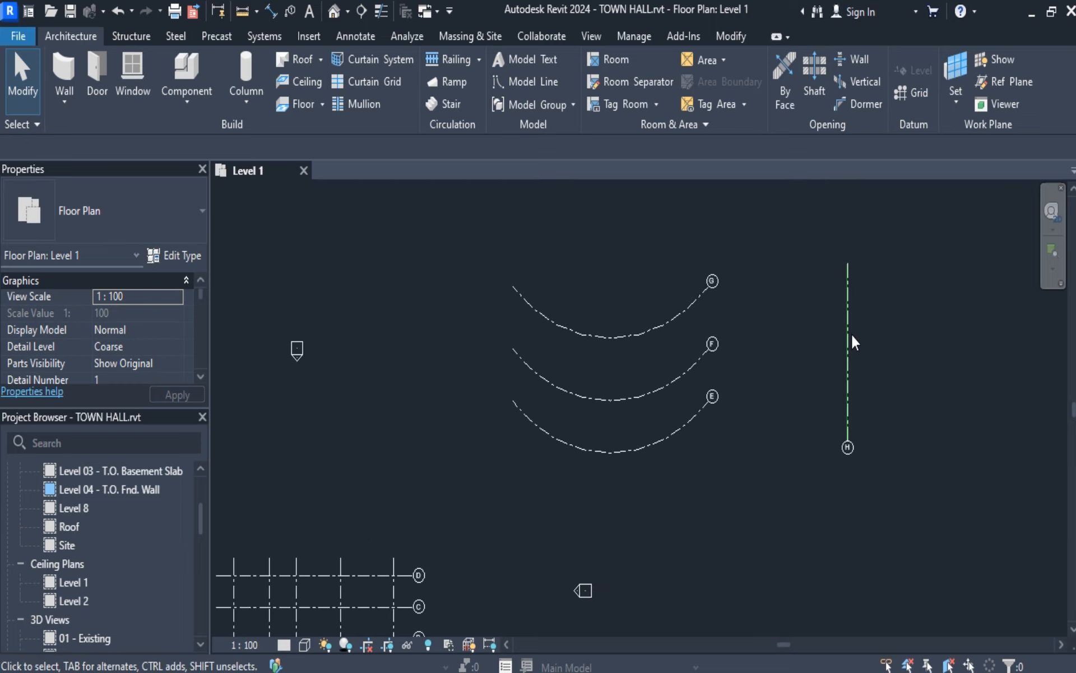
Delete the three arc grids, the picked vertical grid and its model line, keeping the rectangular grid.
scroll(842, 339, down, 2)
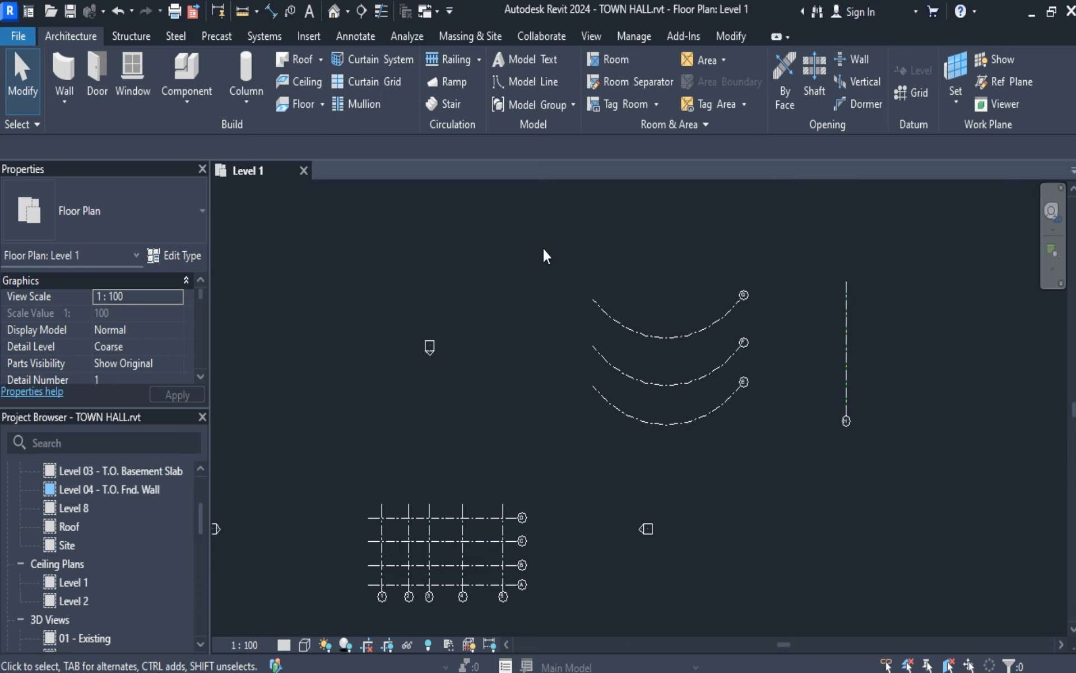
drag(543, 246, 908, 507)
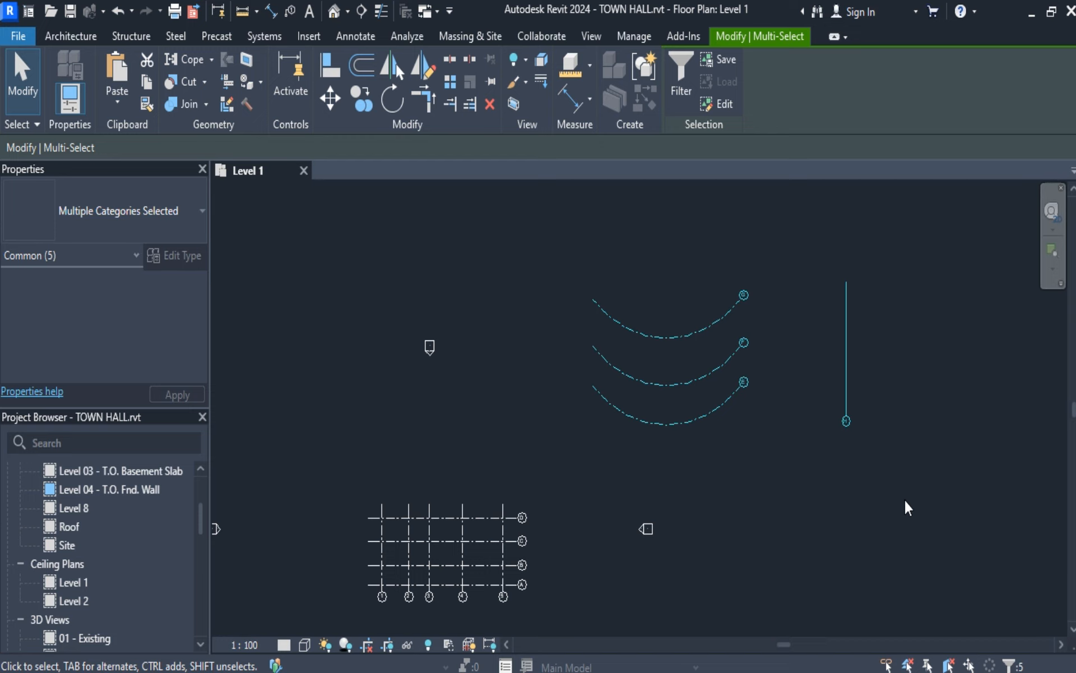
key(Delete)
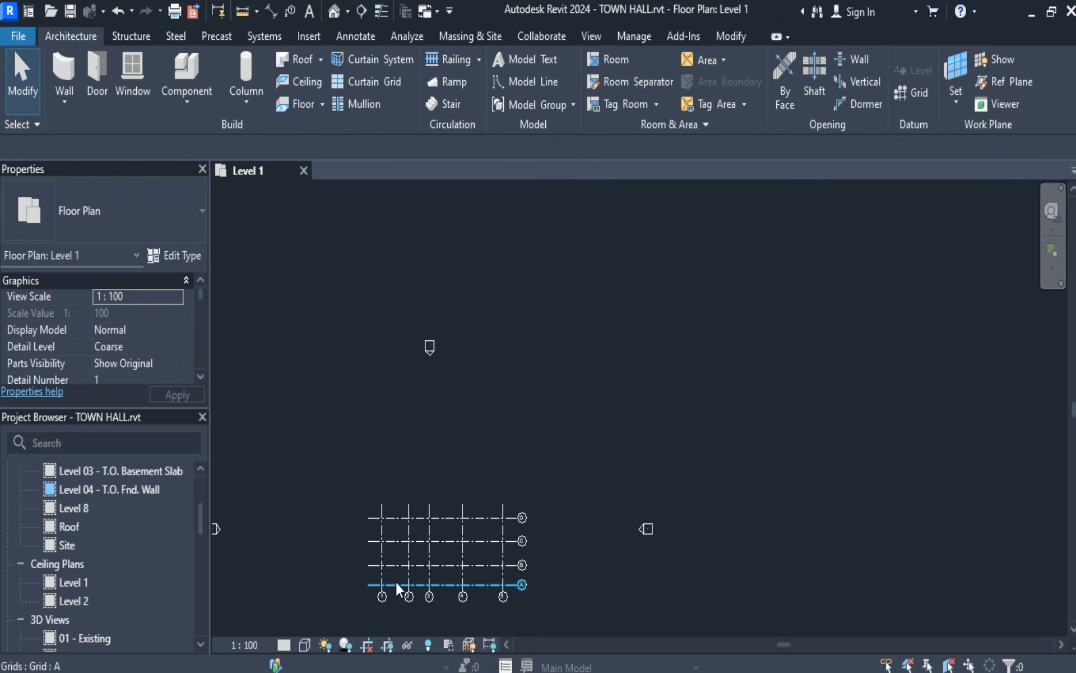
Examine the rectangular grid of lines 1 to 5 and A to D within the surrounding elevation markers.
scroll(396, 582, up, 2)
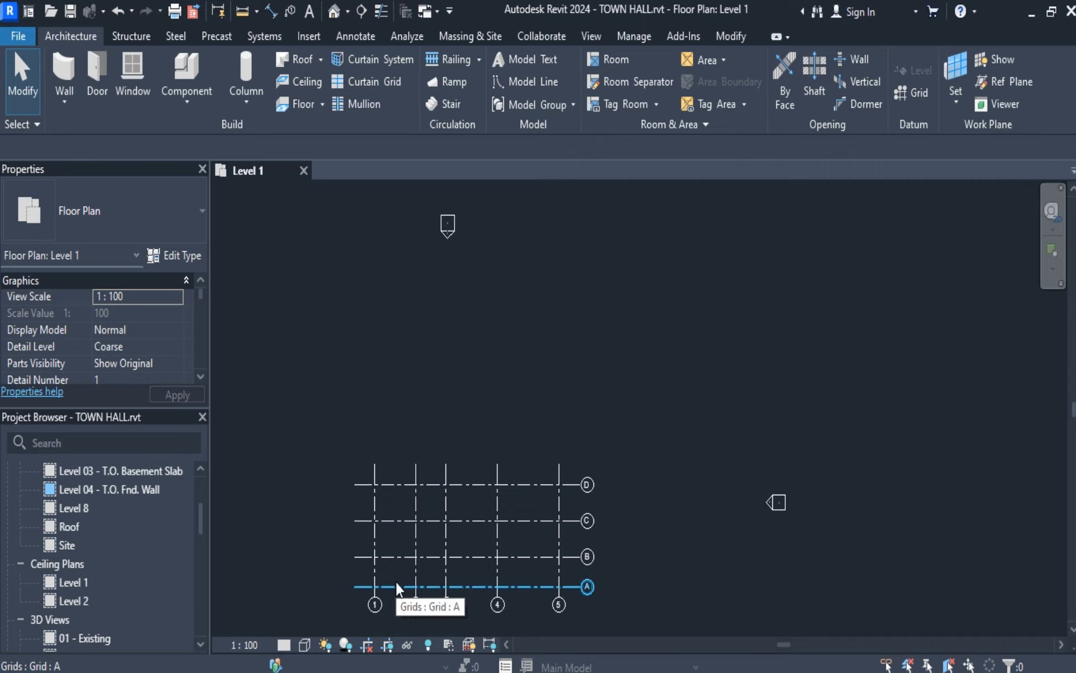
scroll(396, 584, up, 2)
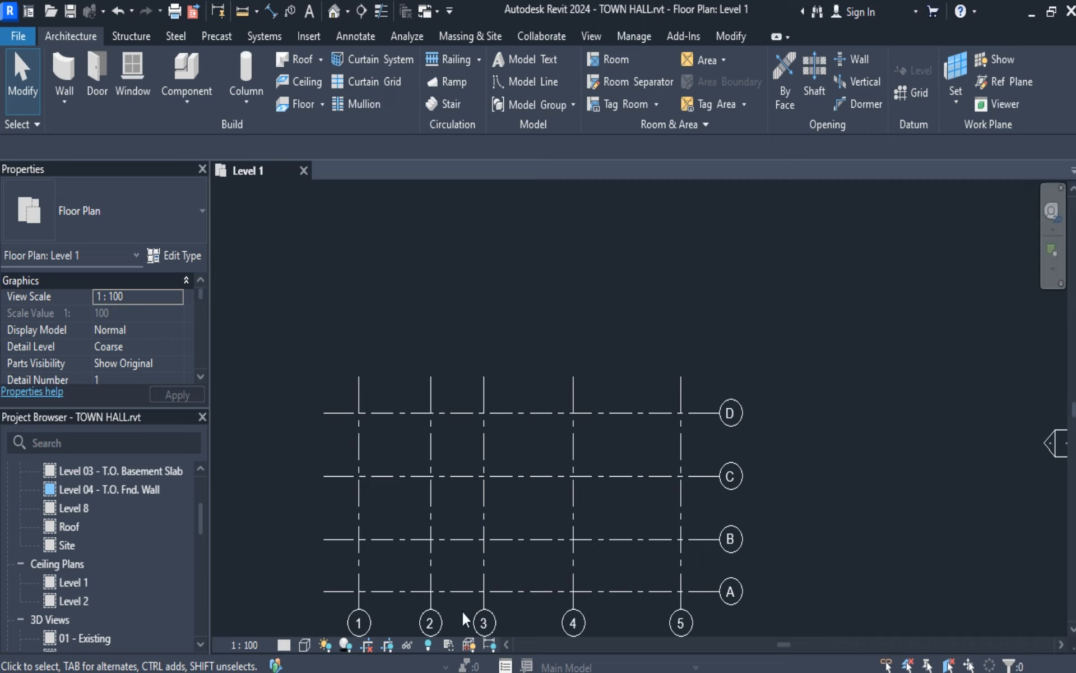
middle_drag(494, 579, 507, 493)
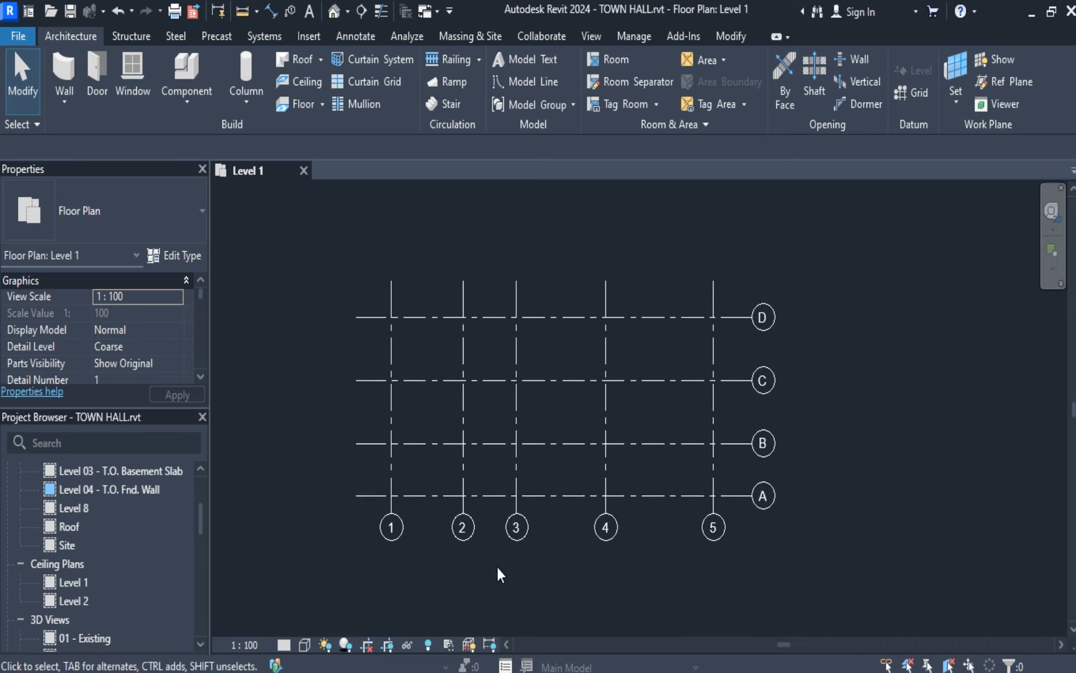
scroll(496, 564, down, 1)
scroll(497, 567, down, 1)
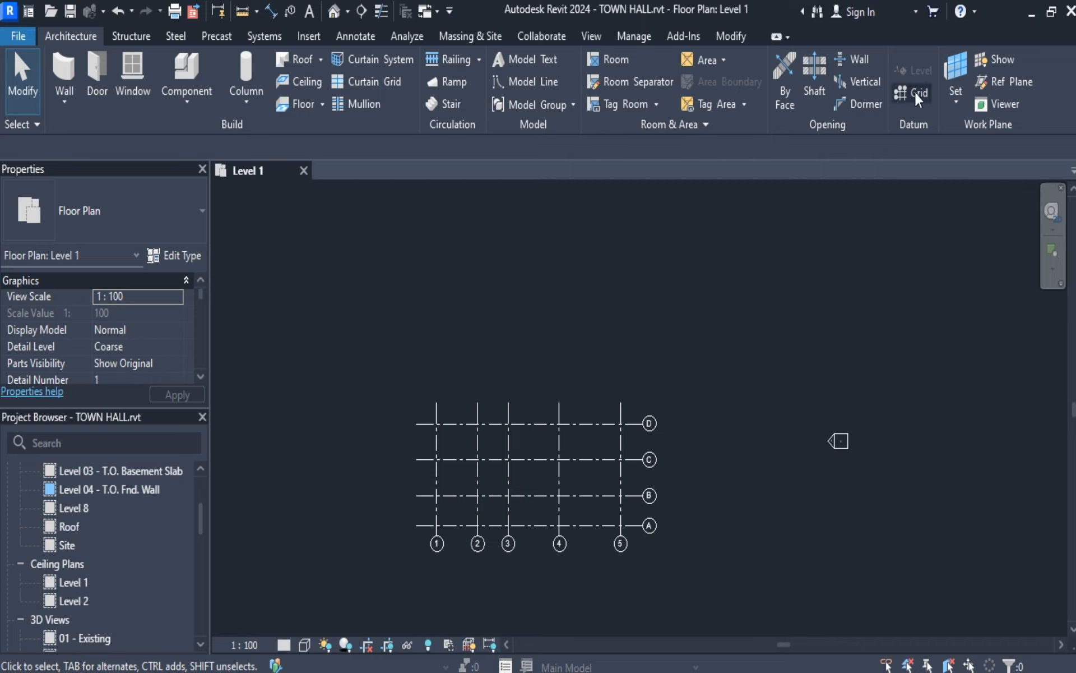
scroll(562, 423, down, 1)
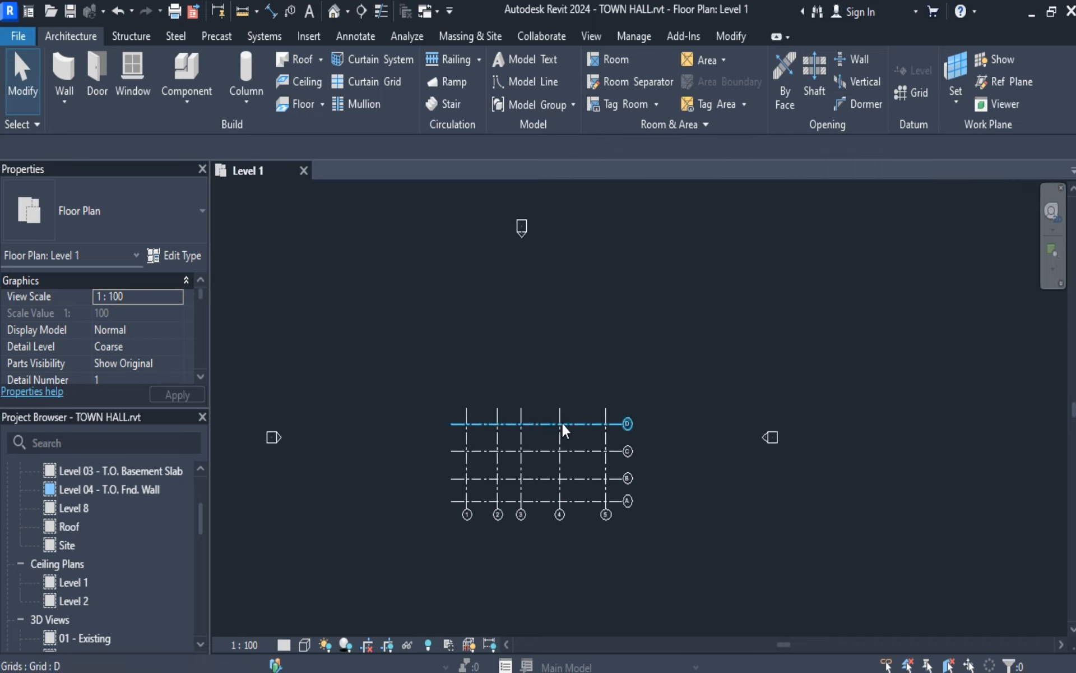
scroll(592, 400, down, 2)
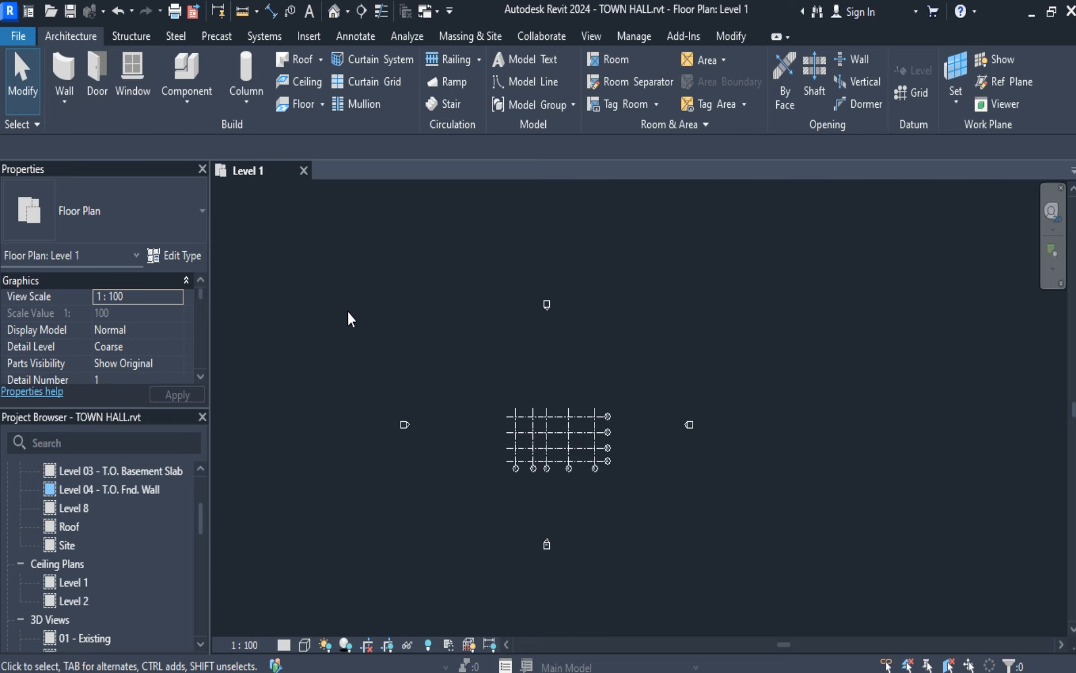
Inspect the view-direction controls of the elevation marker west of the grid, leaving the marker unchanged and deselected.
drag(348, 267, 480, 546)
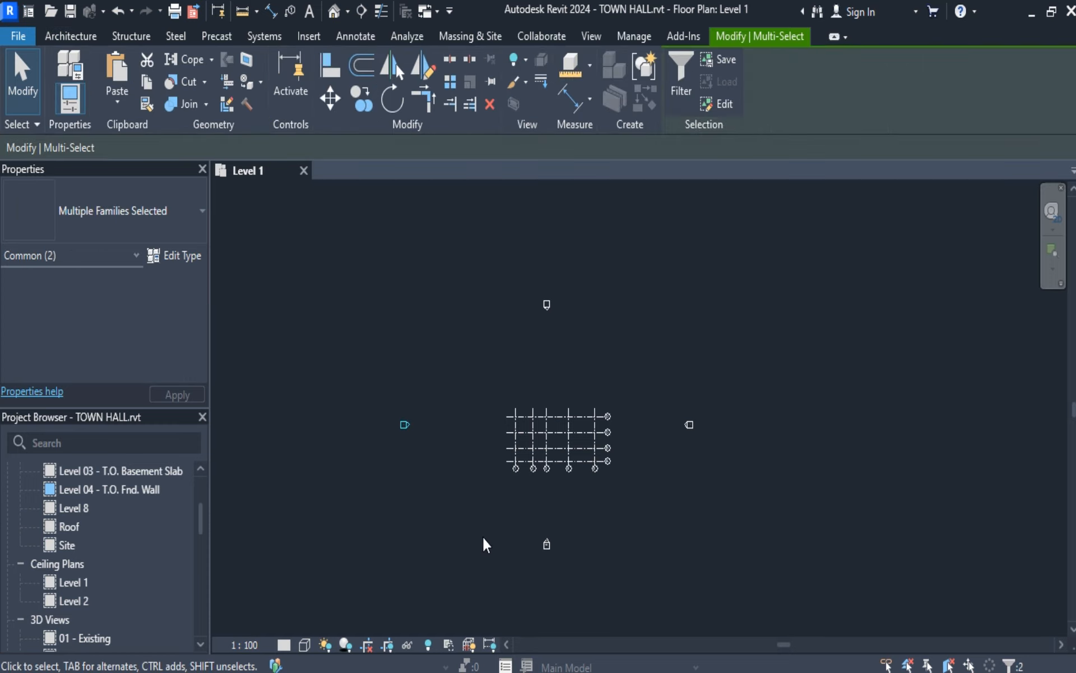
scroll(412, 363, up, 3)
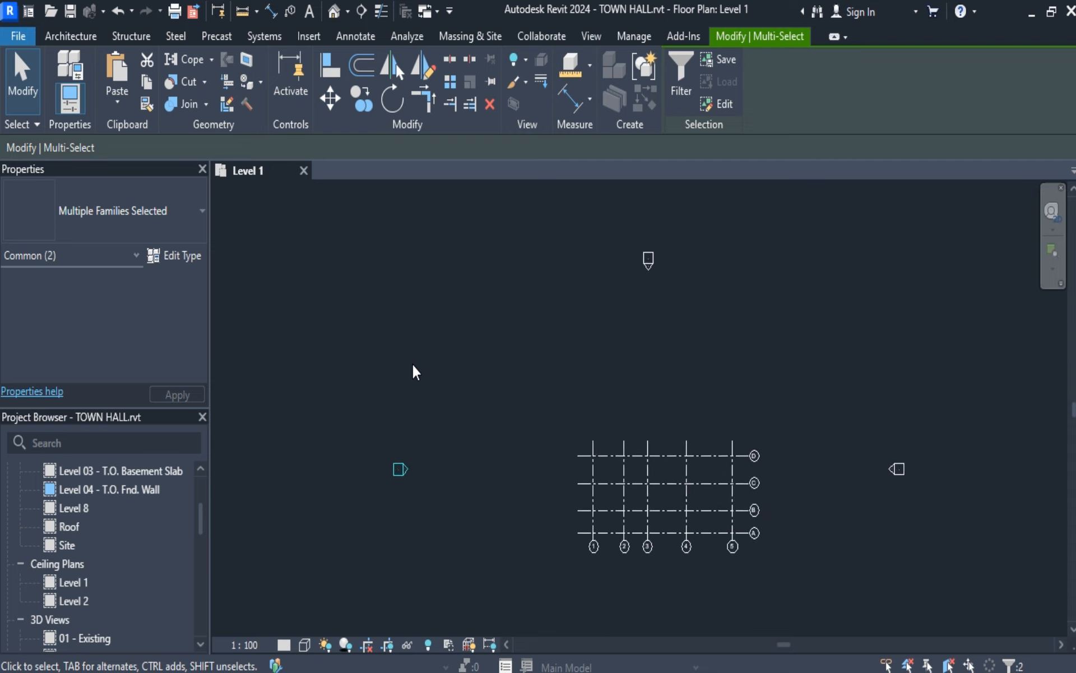
click(22, 90)
scroll(388, 492, up, 2)
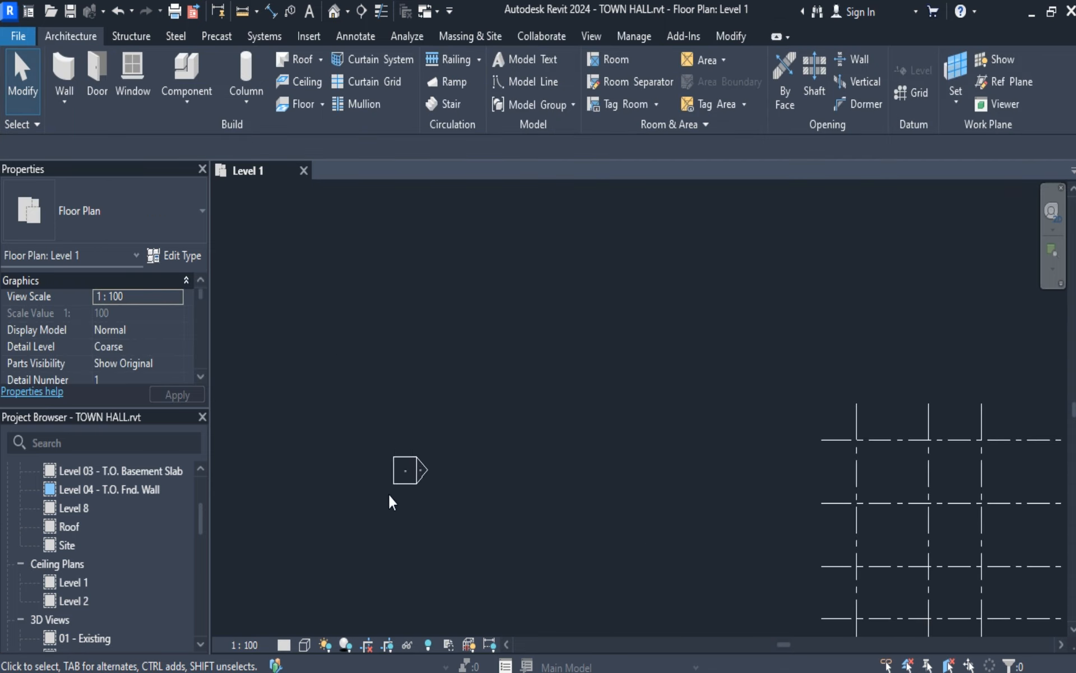
click(402, 467)
click(403, 466)
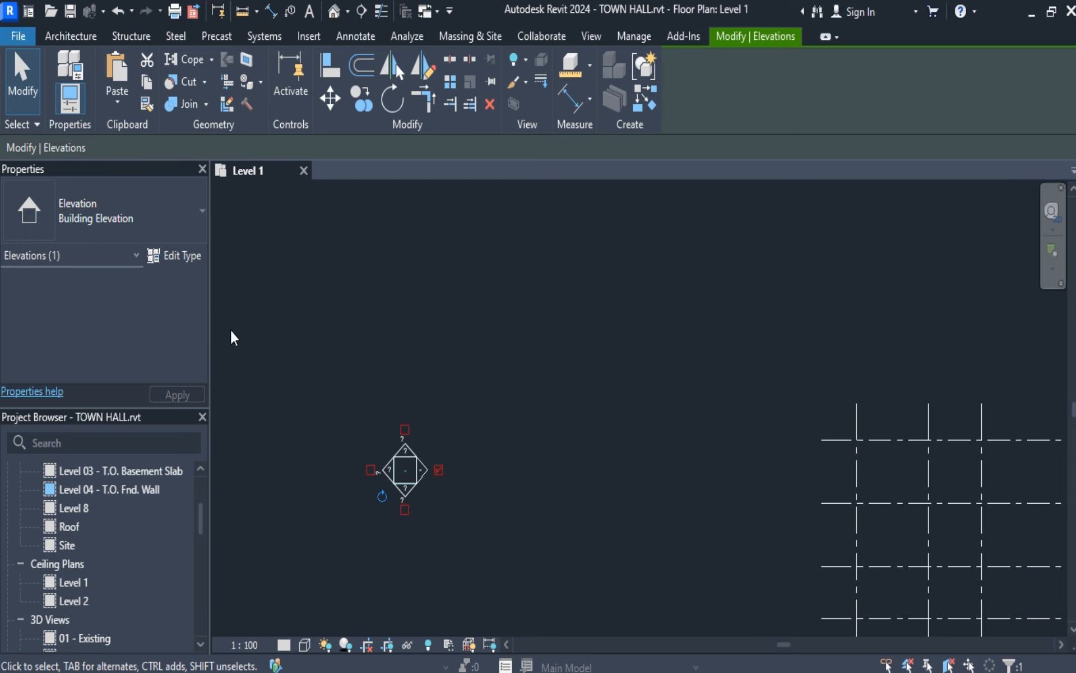
click(24, 82)
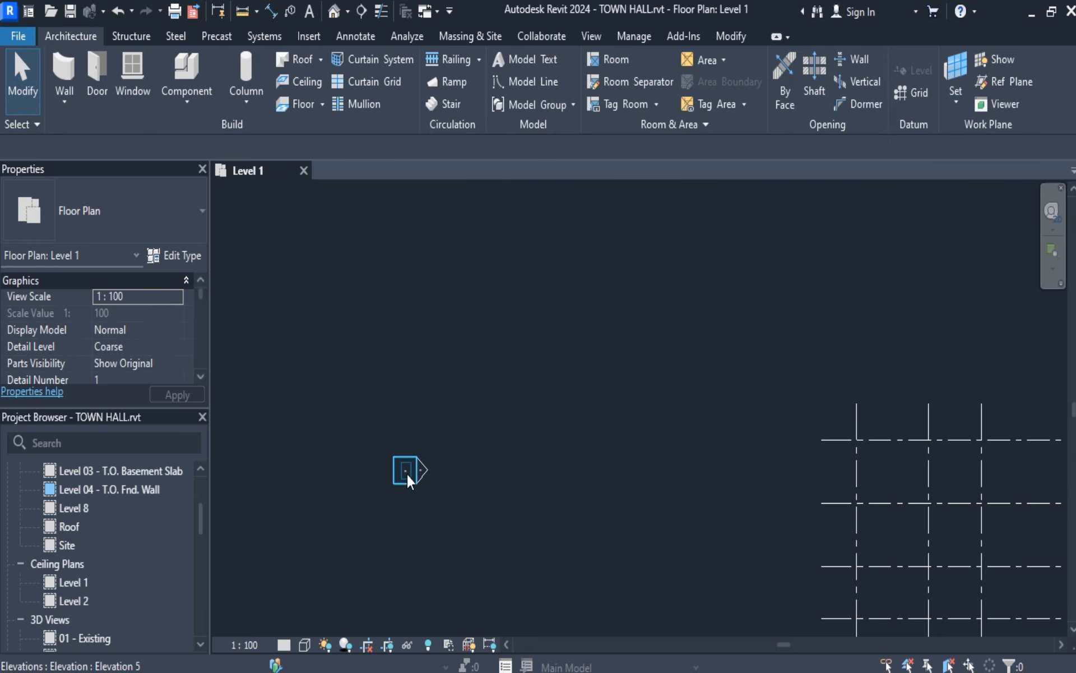
click(402, 468)
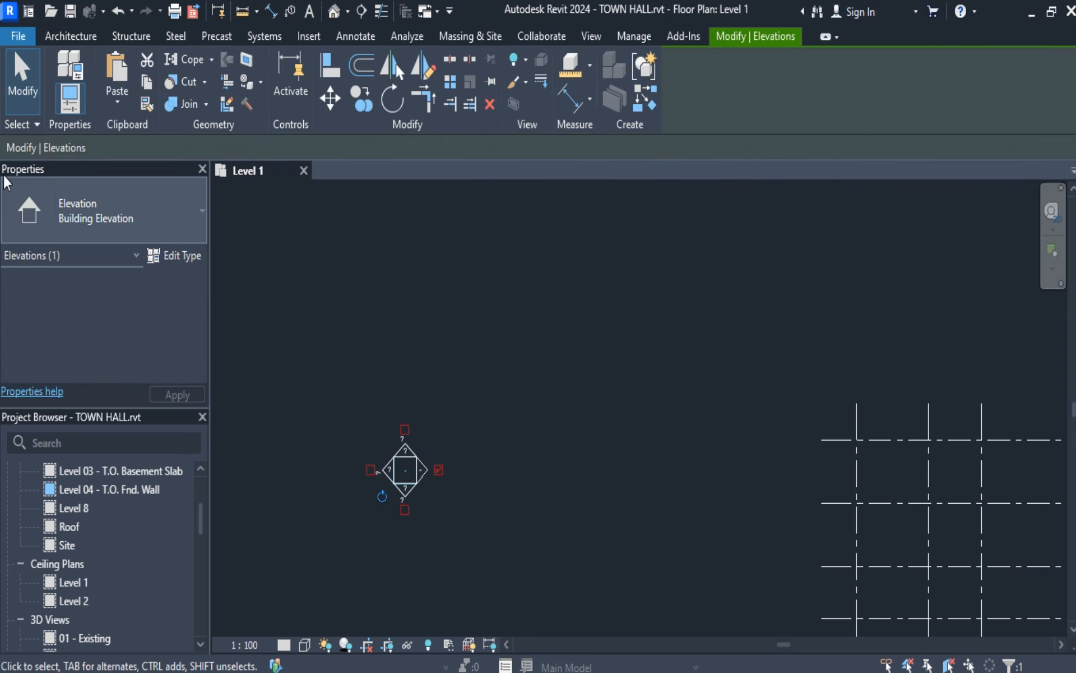
click(24, 84)
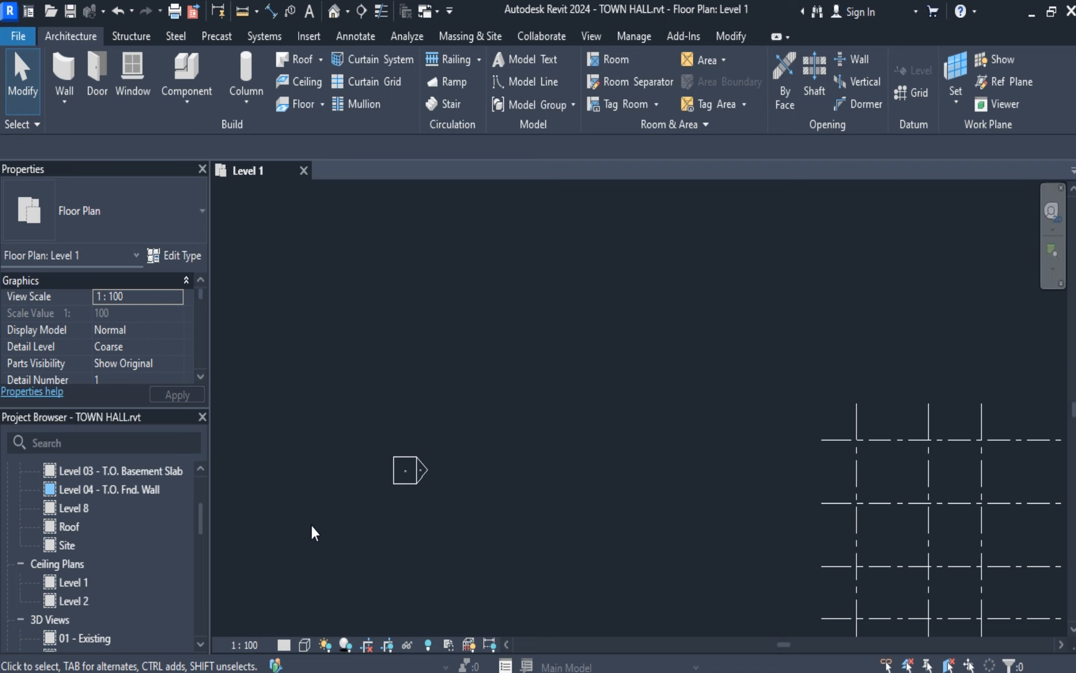
click(405, 470)
click(22, 78)
click(391, 469)
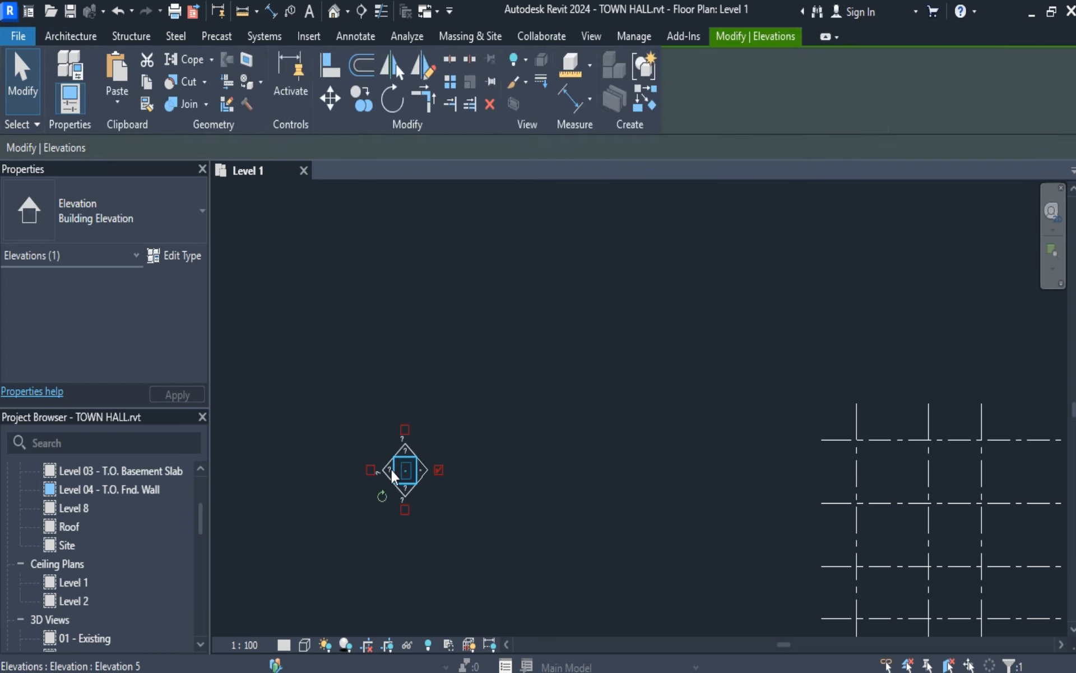
click(23, 84)
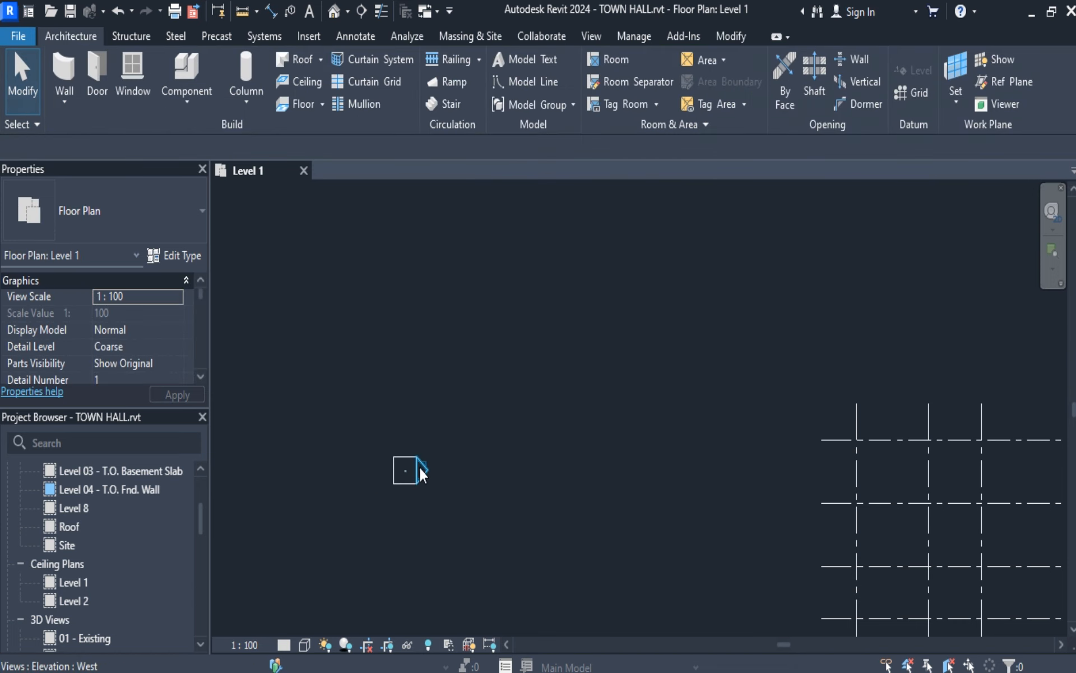
Open the West elevation from its marker's arrow and examine the level lines from Level 9 to the footing levels.
double_click(419, 466)
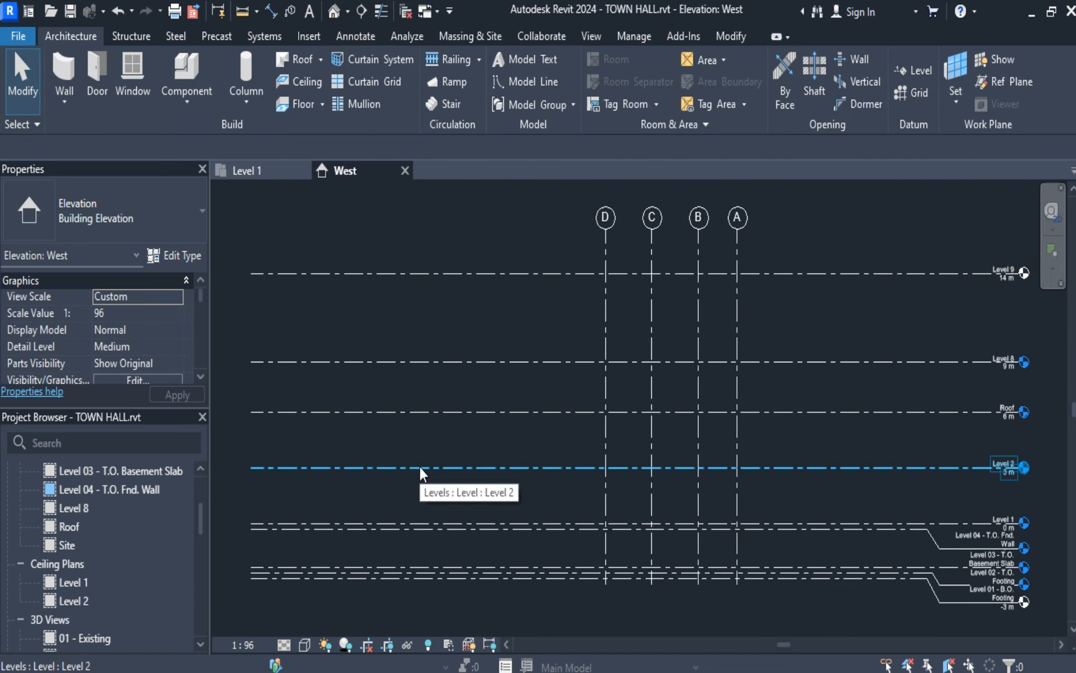
scroll(784, 483, down, 1)
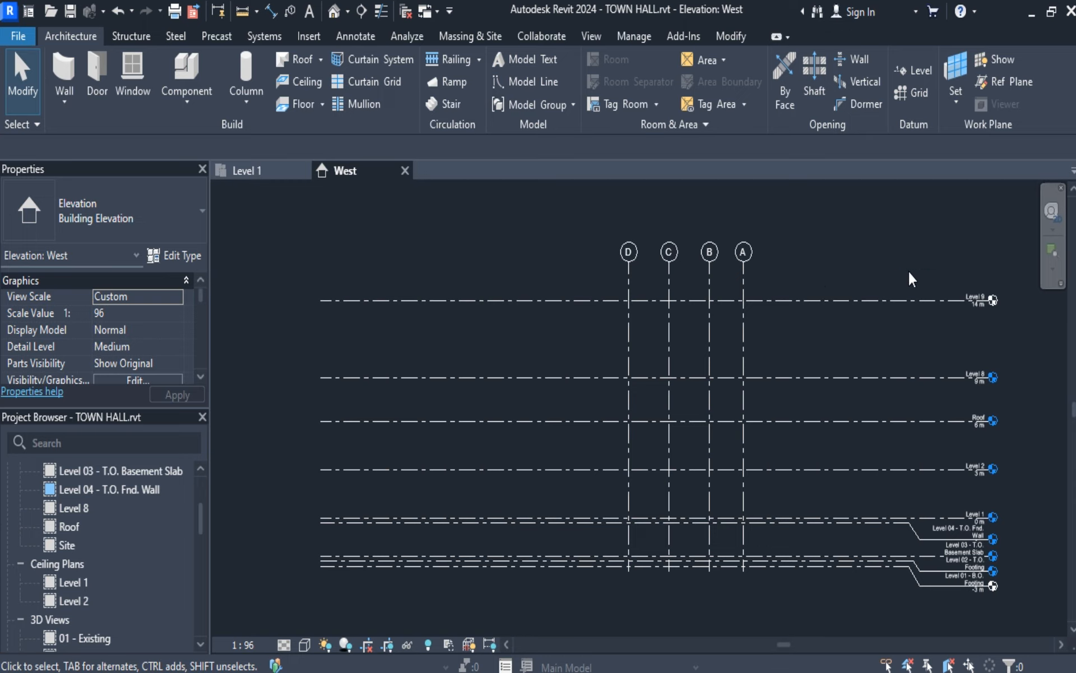
click(809, 300)
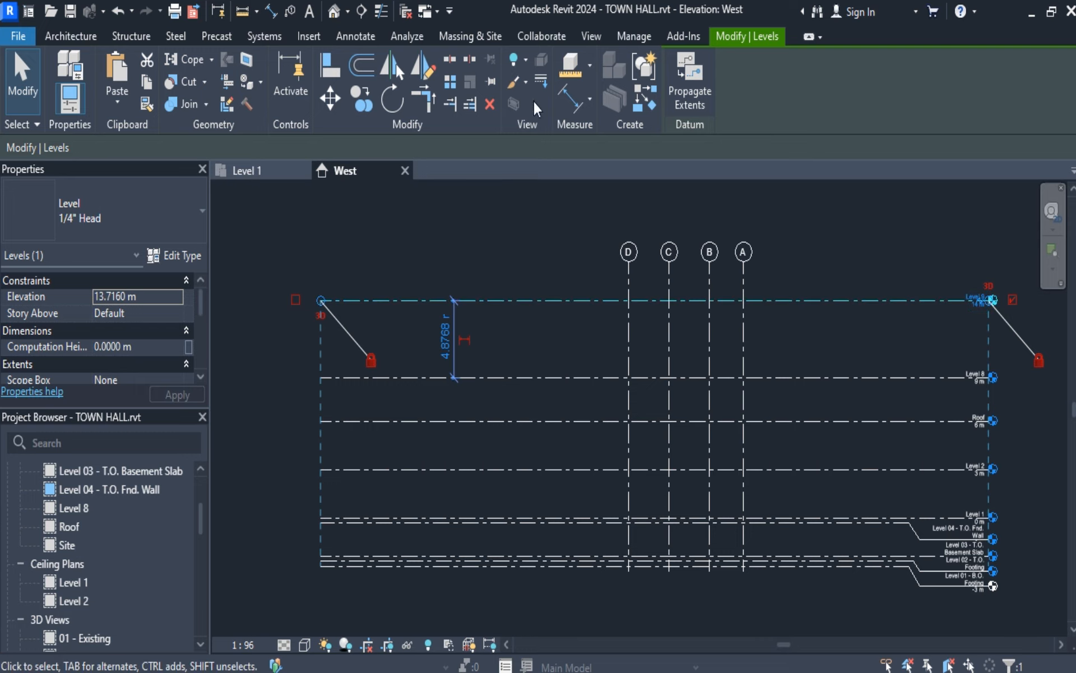
click(22, 73)
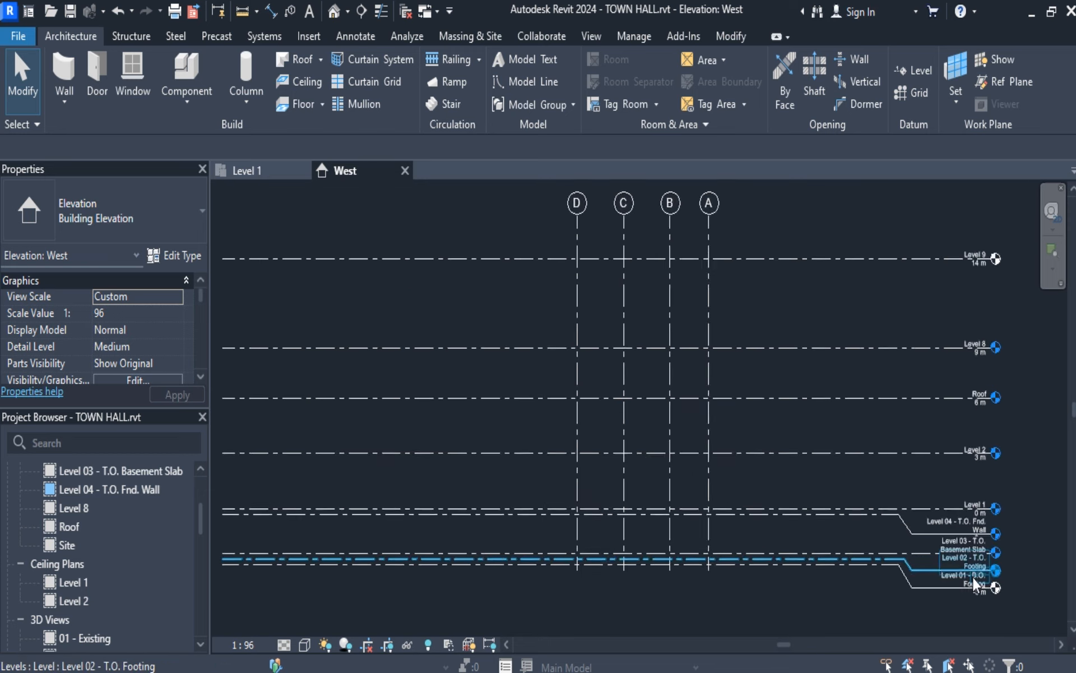
scroll(973, 577, up, 5)
scroll(973, 576, down, 3)
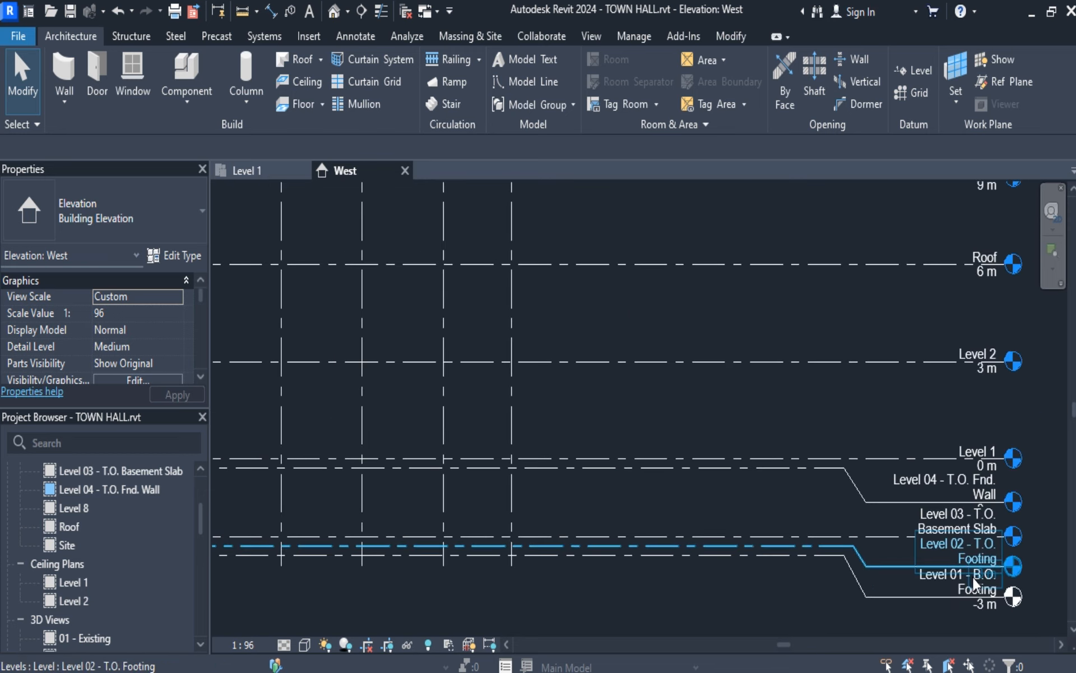
middle_drag(1051, 511, 1004, 543)
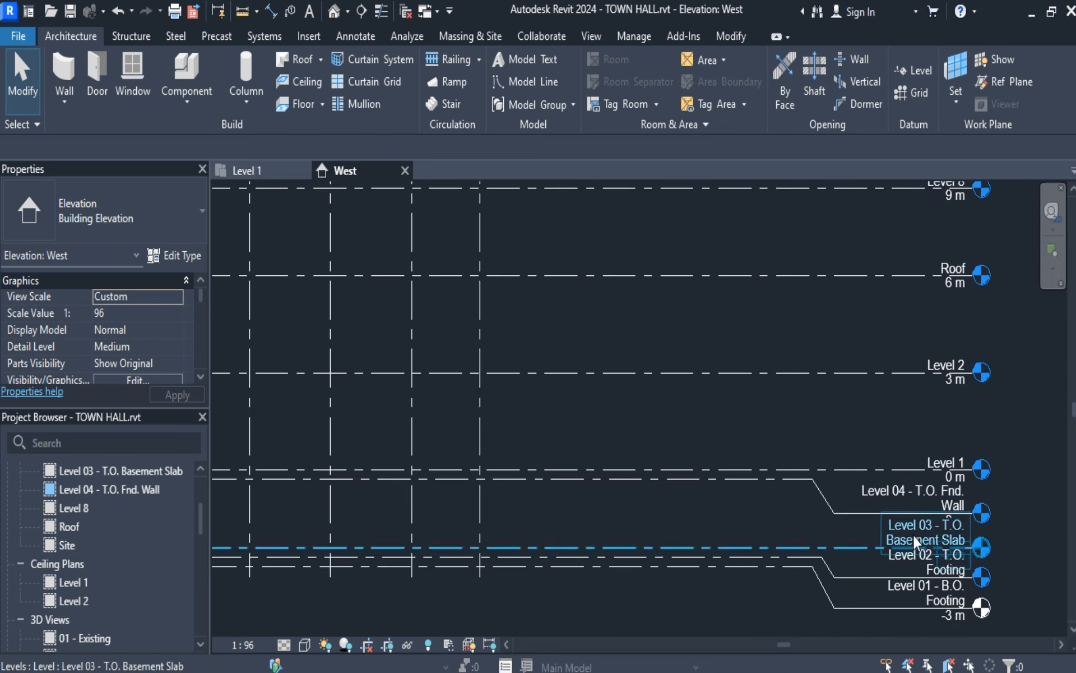
Return to the Level 1 plan and delete the elevation marker north of the grid together with its North view.
scroll(877, 525, down, 5)
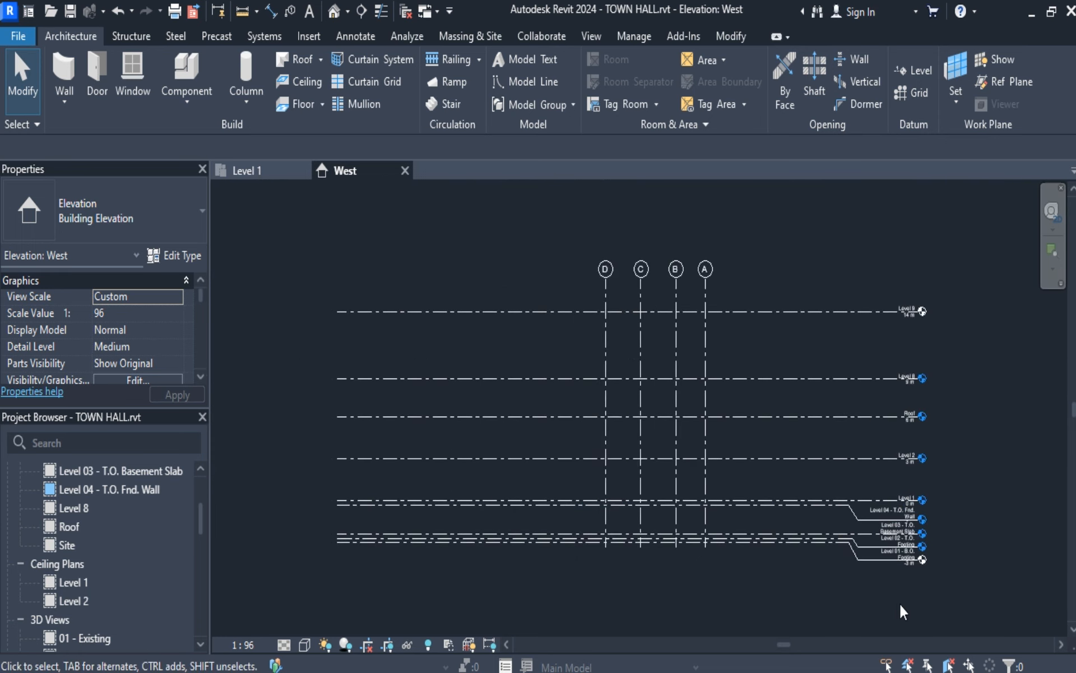
click(271, 169)
scroll(510, 355, down, 4)
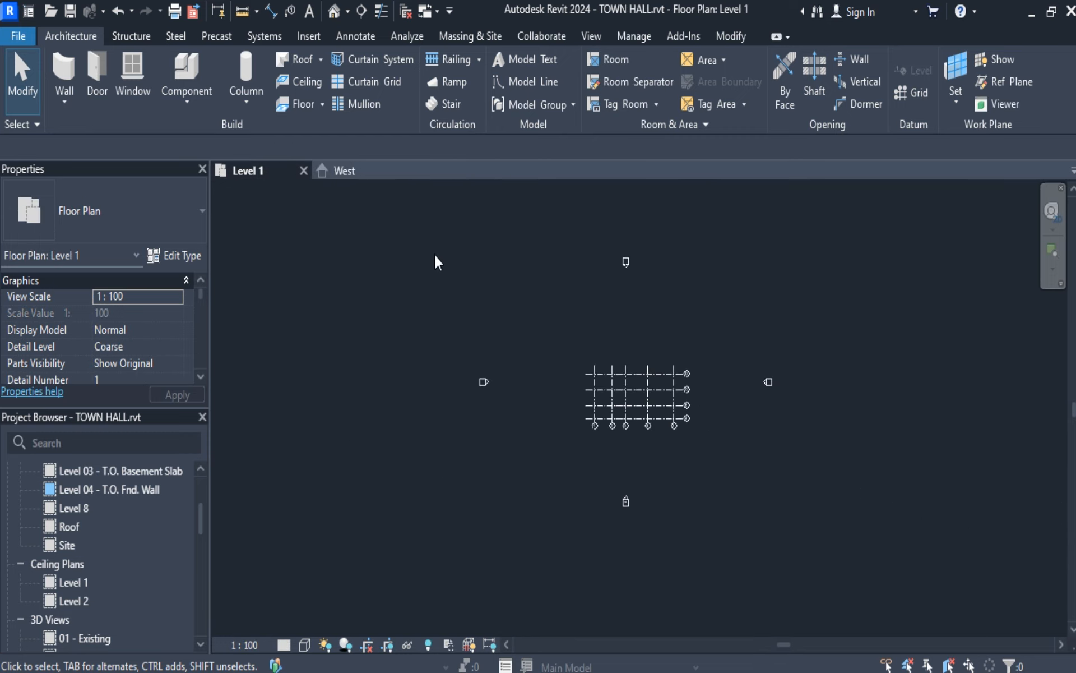
mouse_move(462, 217)
mouse_down()
mouse_move(868, 443)
mouse_move(862, 471)
mouse_move(768, 306)
mouse_move(676, 266)
mouse_move(644, 267)
mouse_up()
click(648, 288)
drag(597, 222, 658, 316)
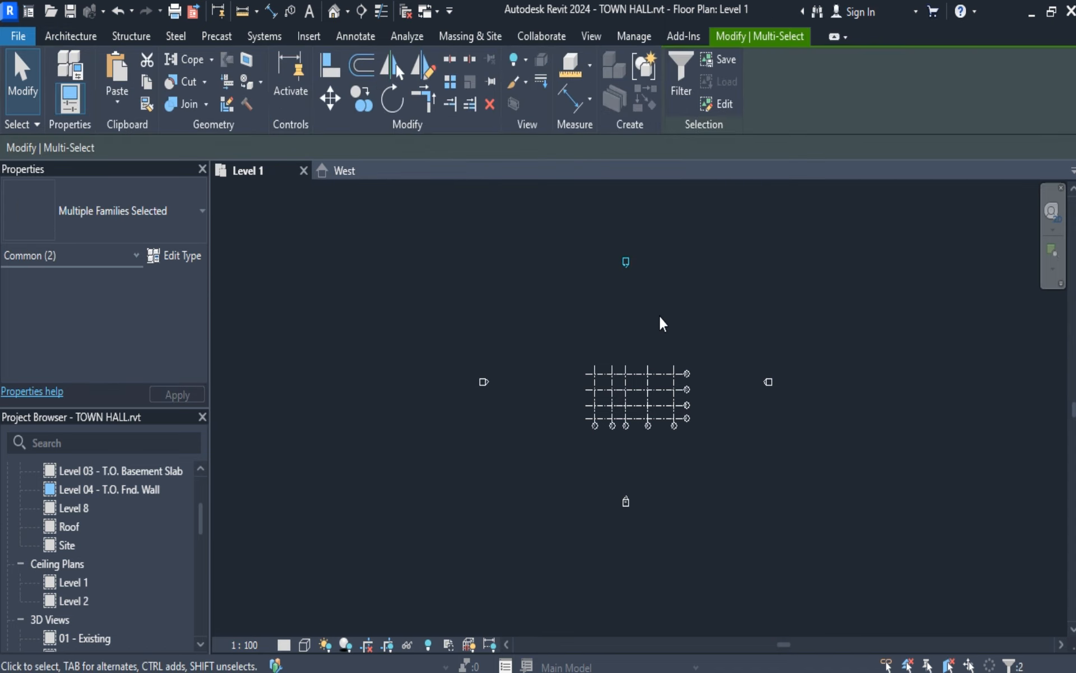
key(Delete)
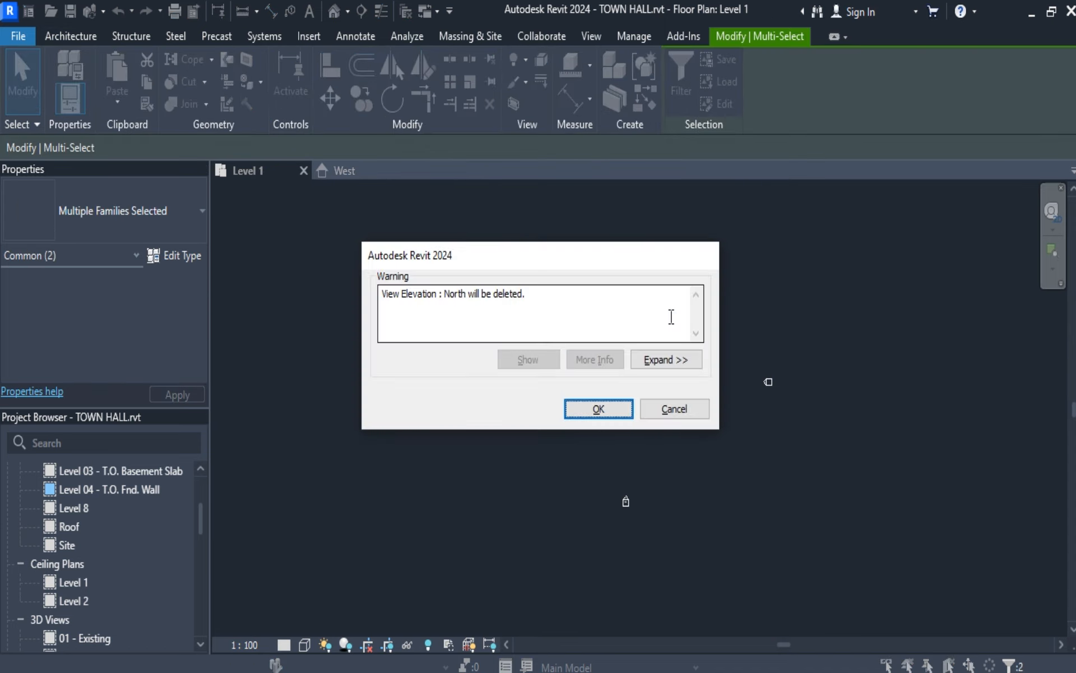
click(610, 412)
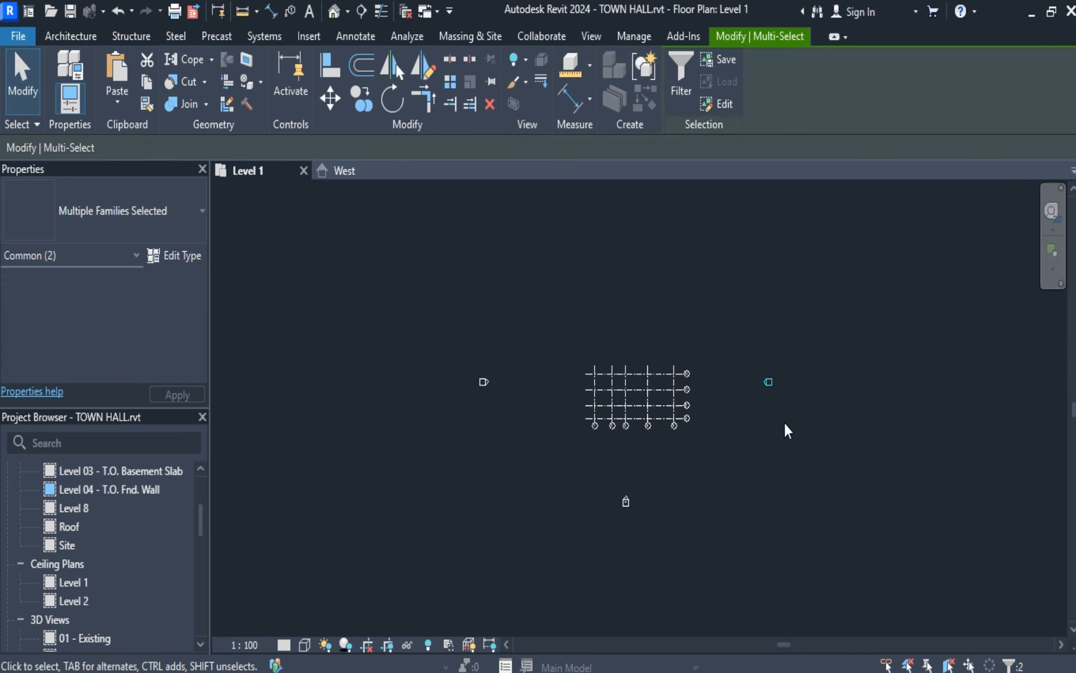
Delete the remaining east, south and west elevation markers together with their views.
key(Delete)
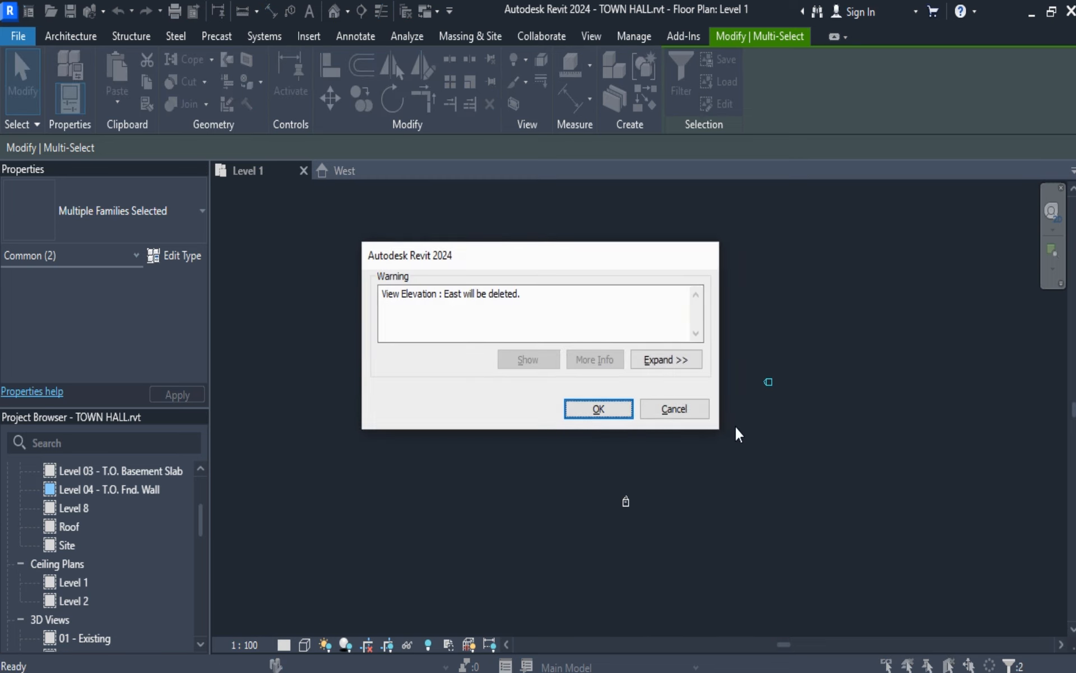
click(611, 409)
drag(596, 457, 648, 546)
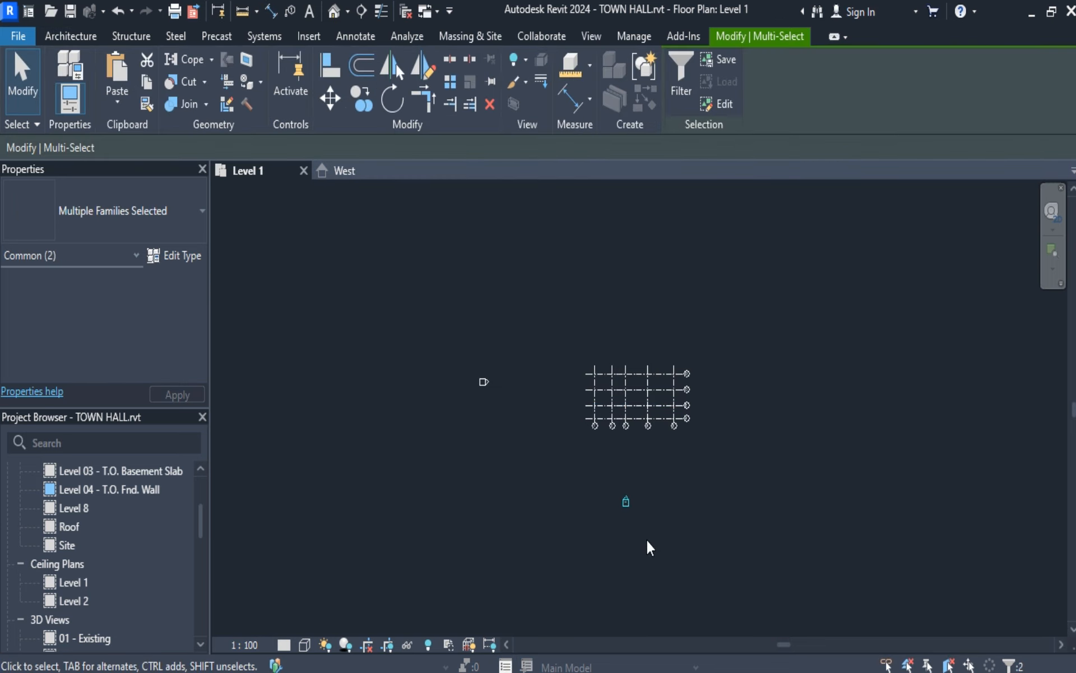
key(Delete)
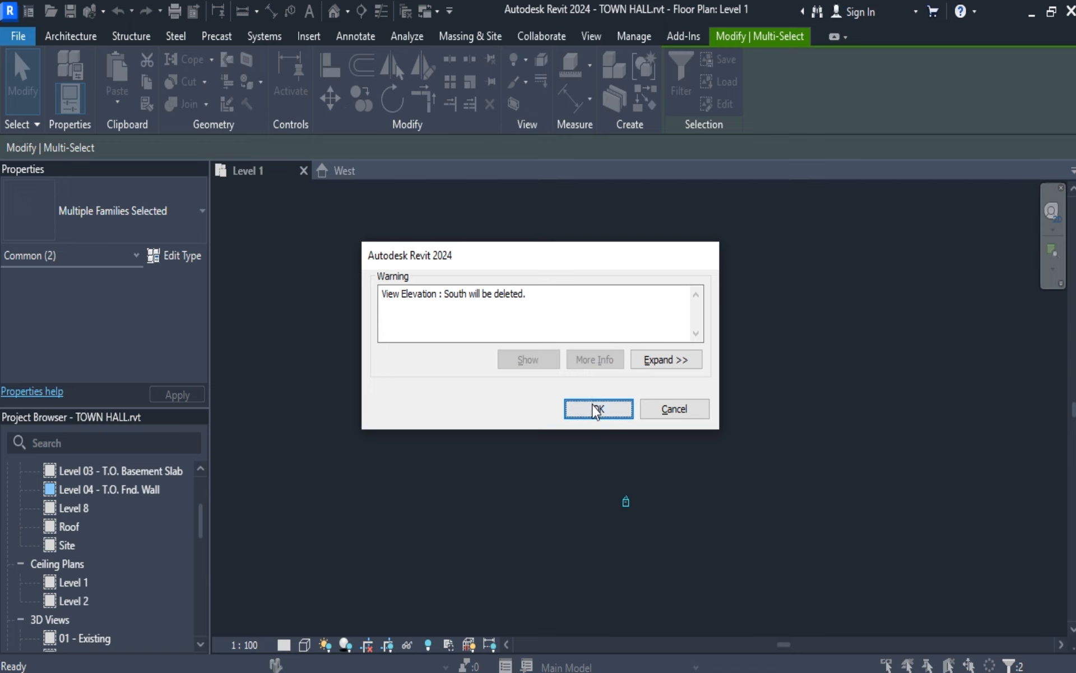
click(529, 407)
drag(469, 336, 507, 427)
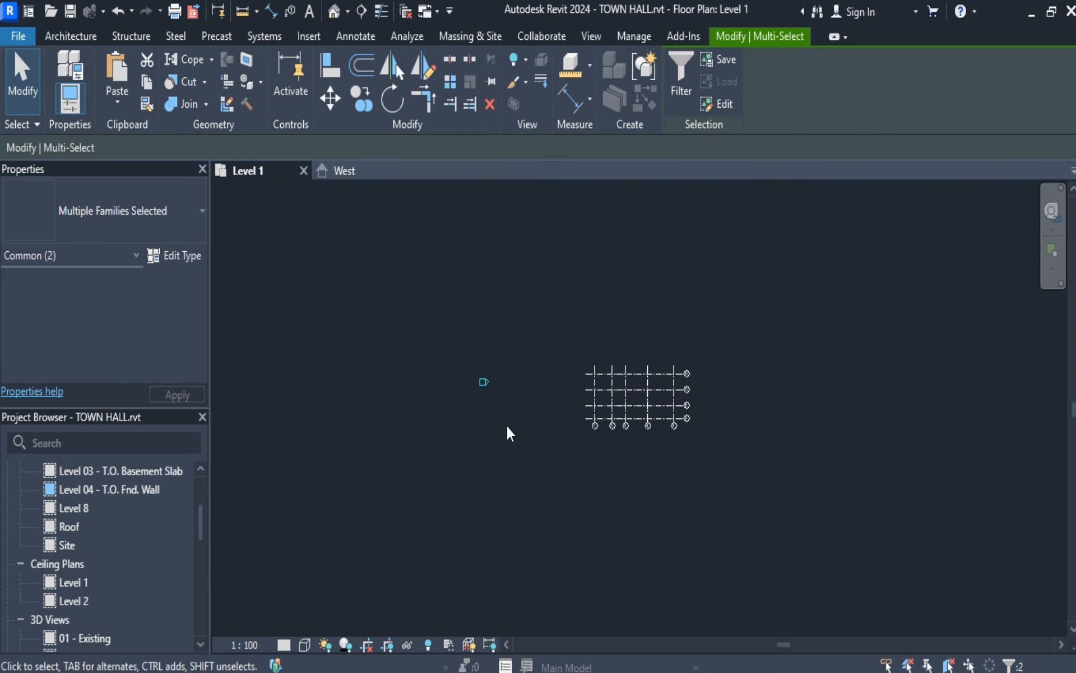
key(Delete)
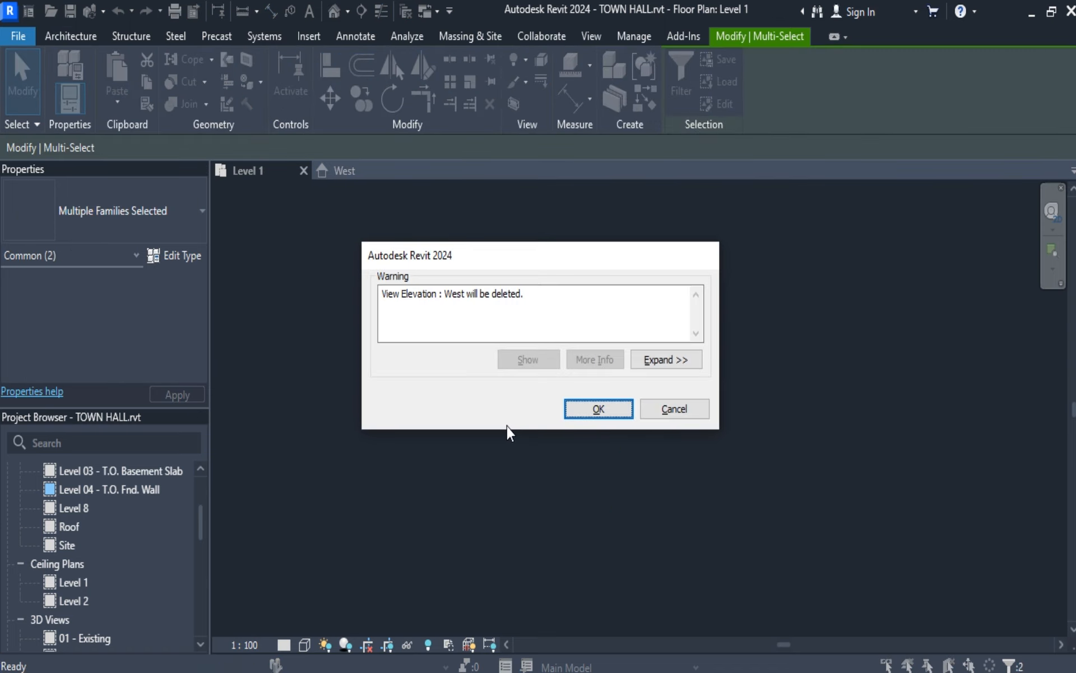
click(582, 413)
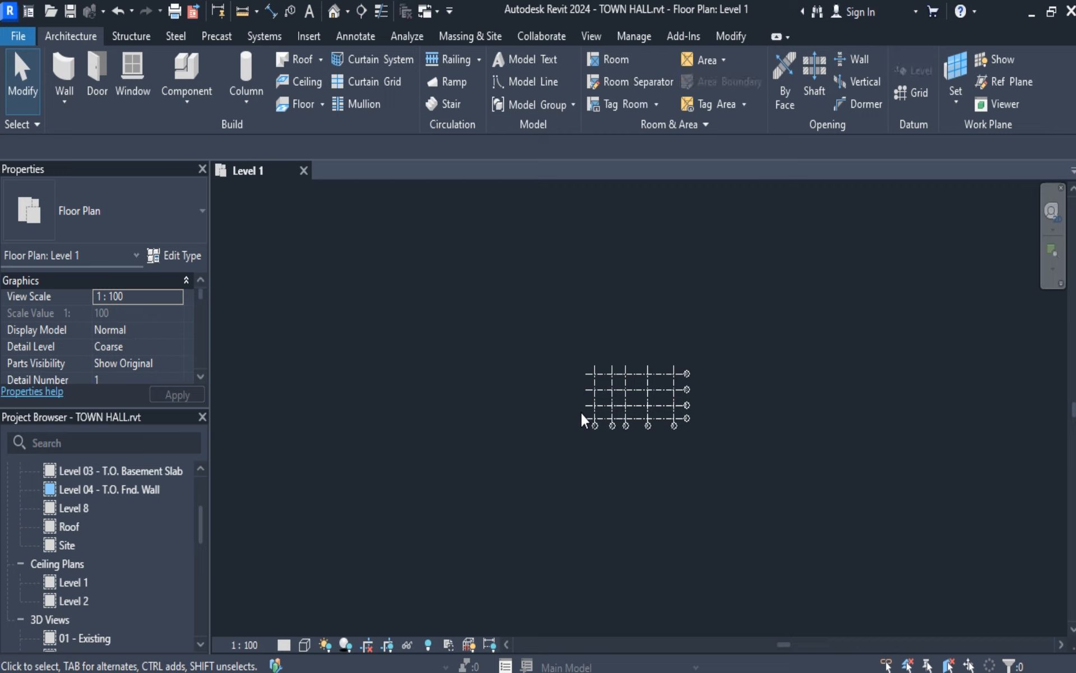
Place four new Building Elevation markers around the grid, one each to the north, south, east and west.
click(592, 35)
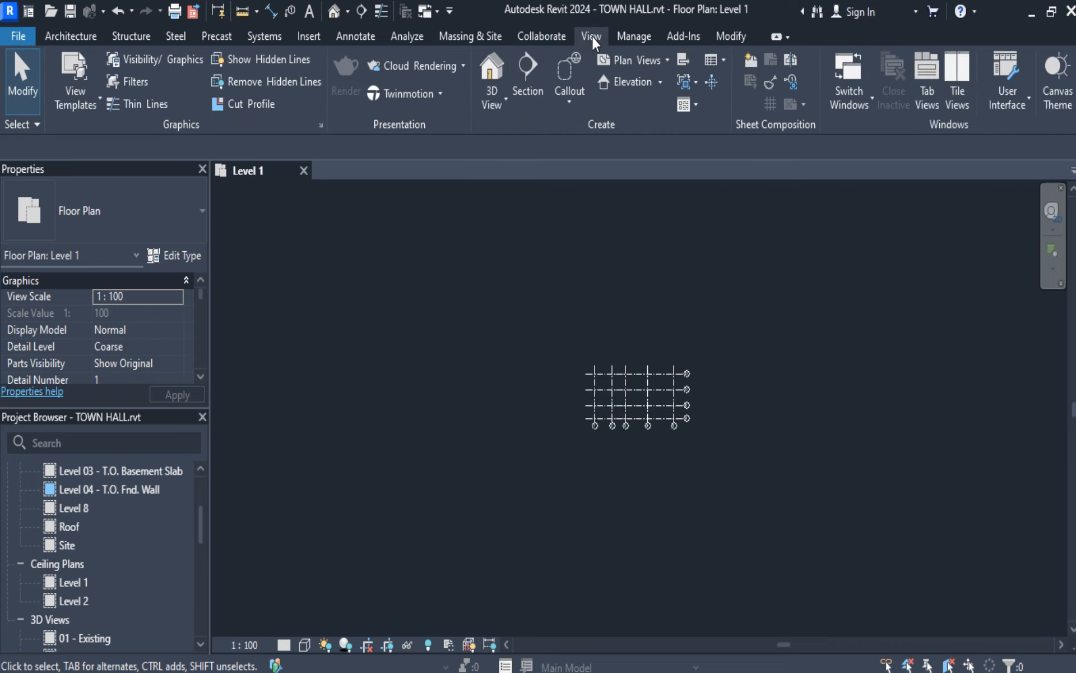
click(660, 82)
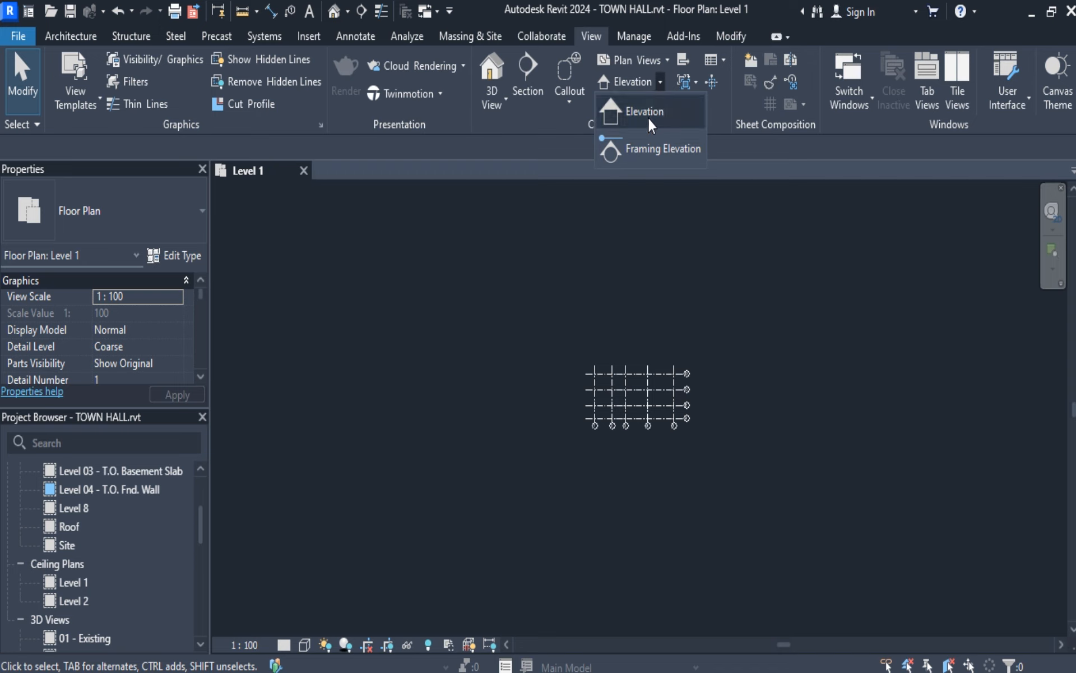
click(648, 115)
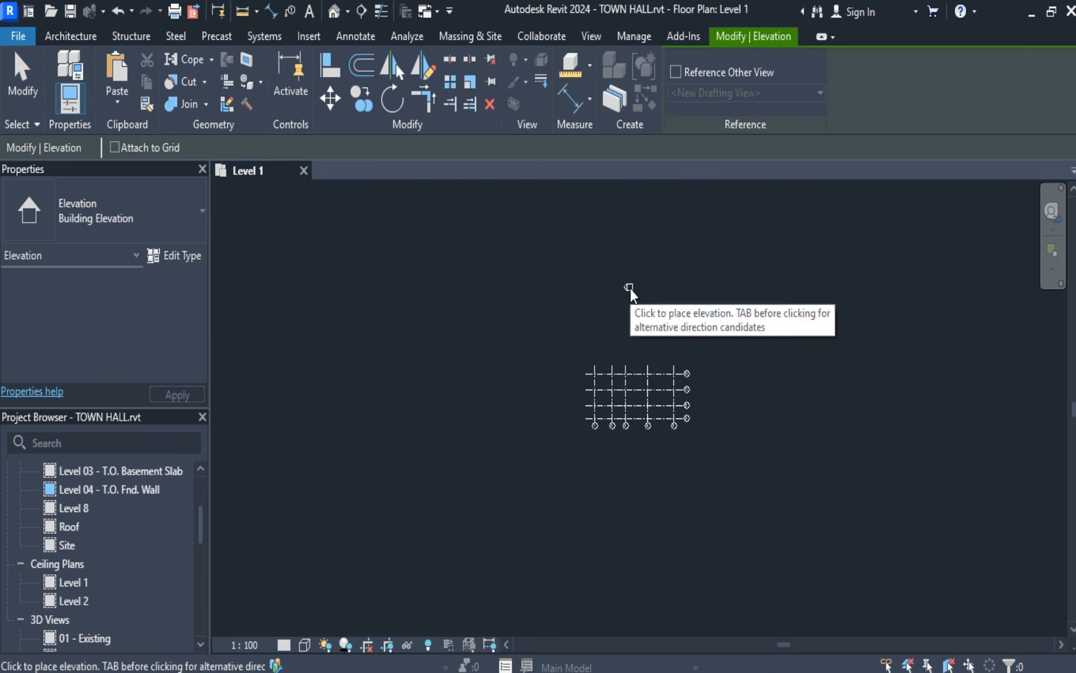
click(637, 251)
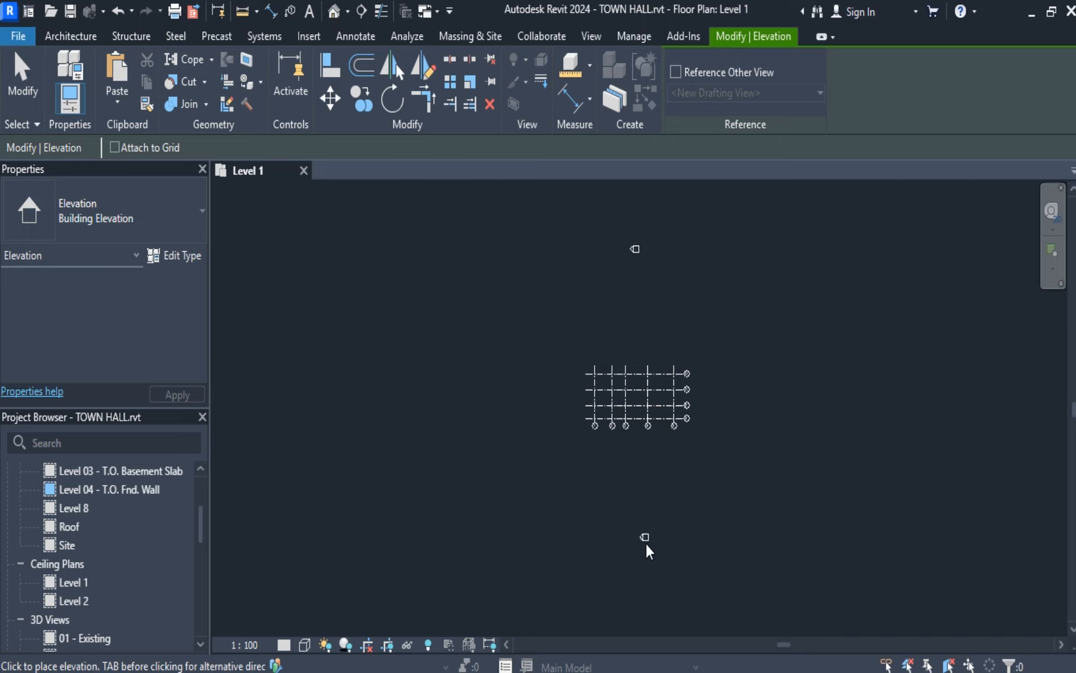
click(639, 557)
click(819, 406)
click(440, 390)
click(20, 73)
Locate the building elevations in the project's view list and expand them to examine the newly created elevation views.
scroll(164, 556, down, 5)
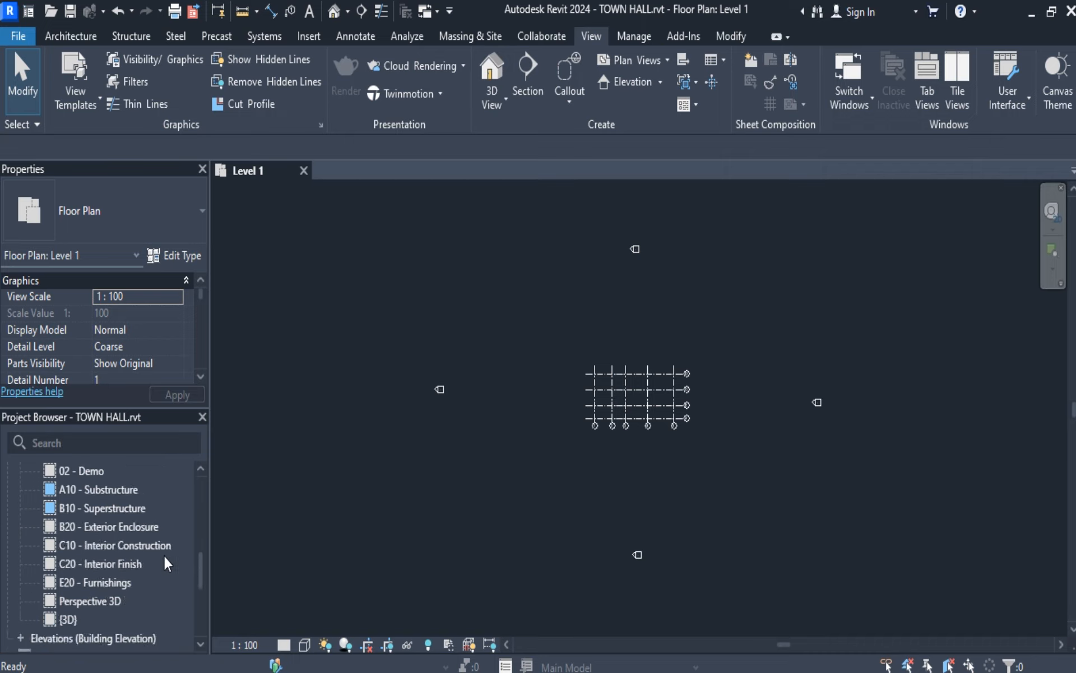
scroll(164, 556, up, 5)
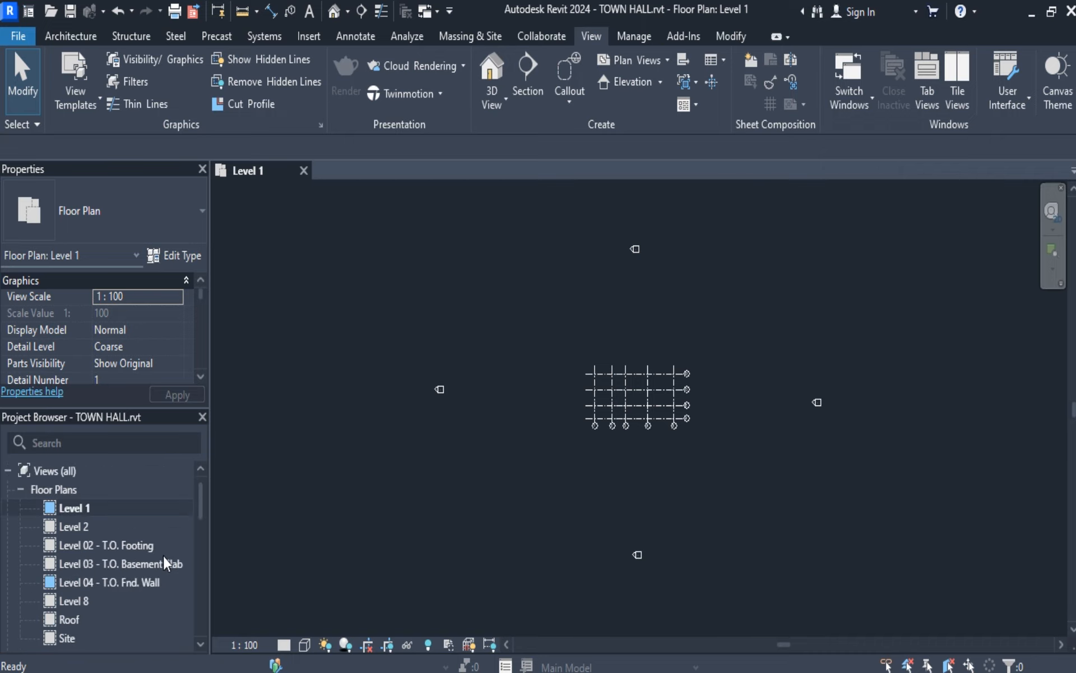
scroll(142, 540, down, 5)
scroll(142, 539, down, 2)
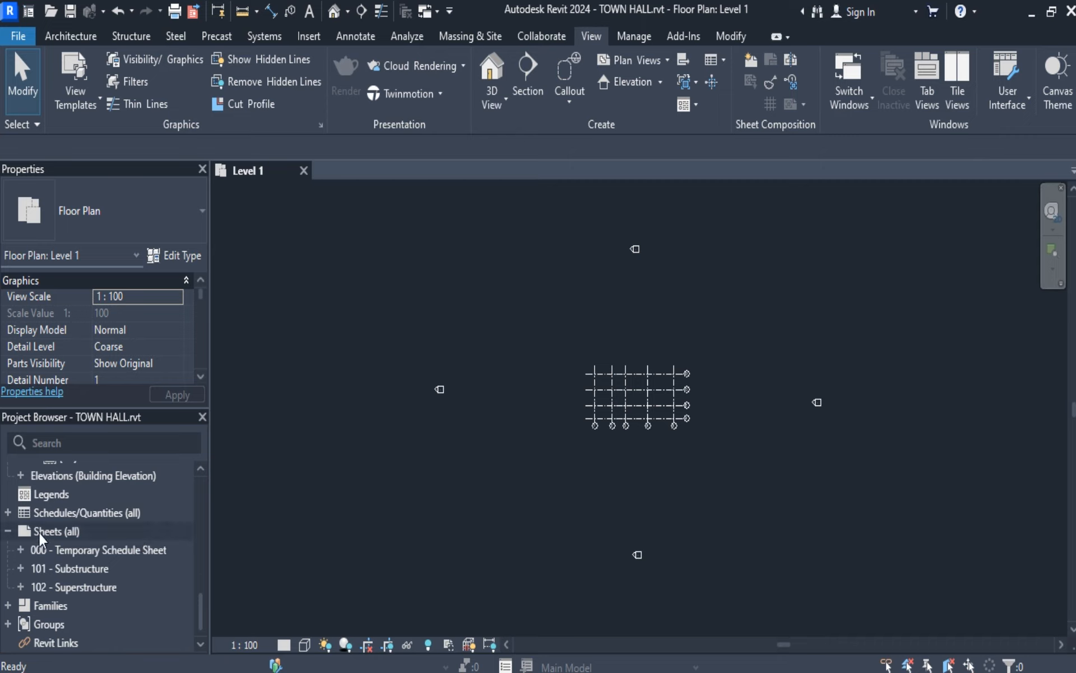
scroll(31, 508, up, 2)
scroll(22, 512, down, 2)
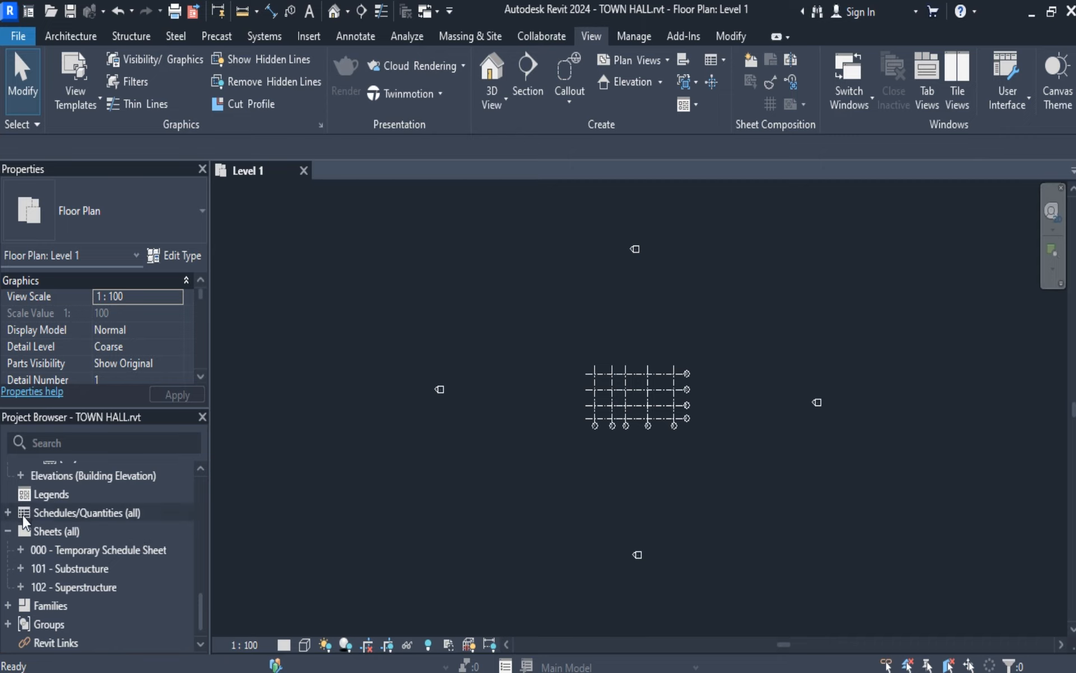
click(21, 475)
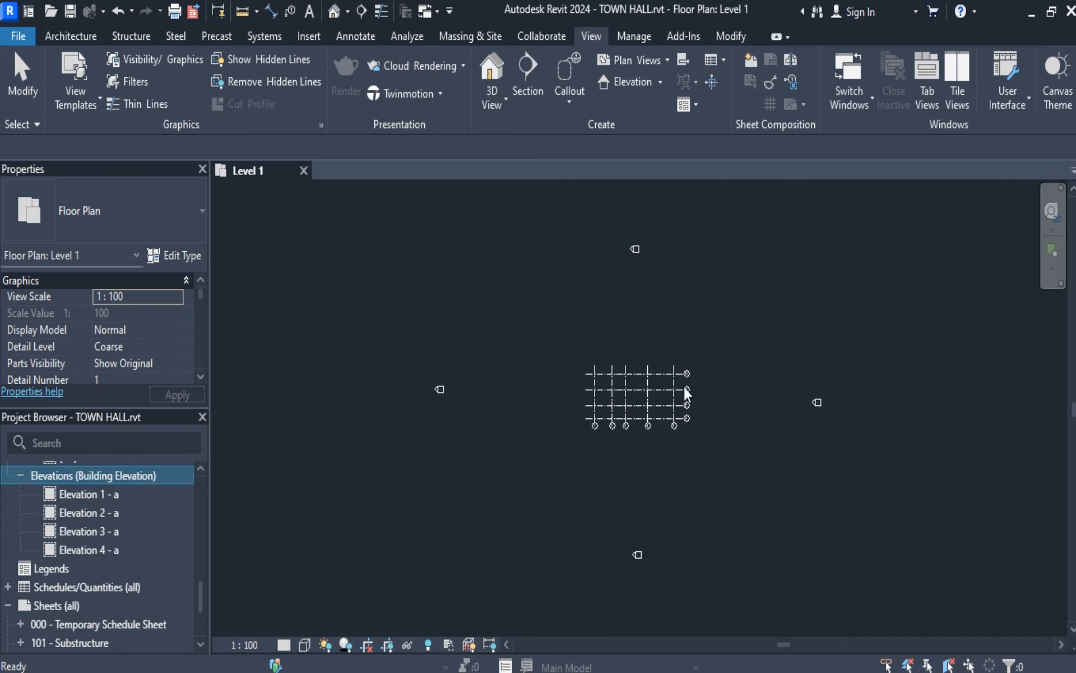
click(522, 453)
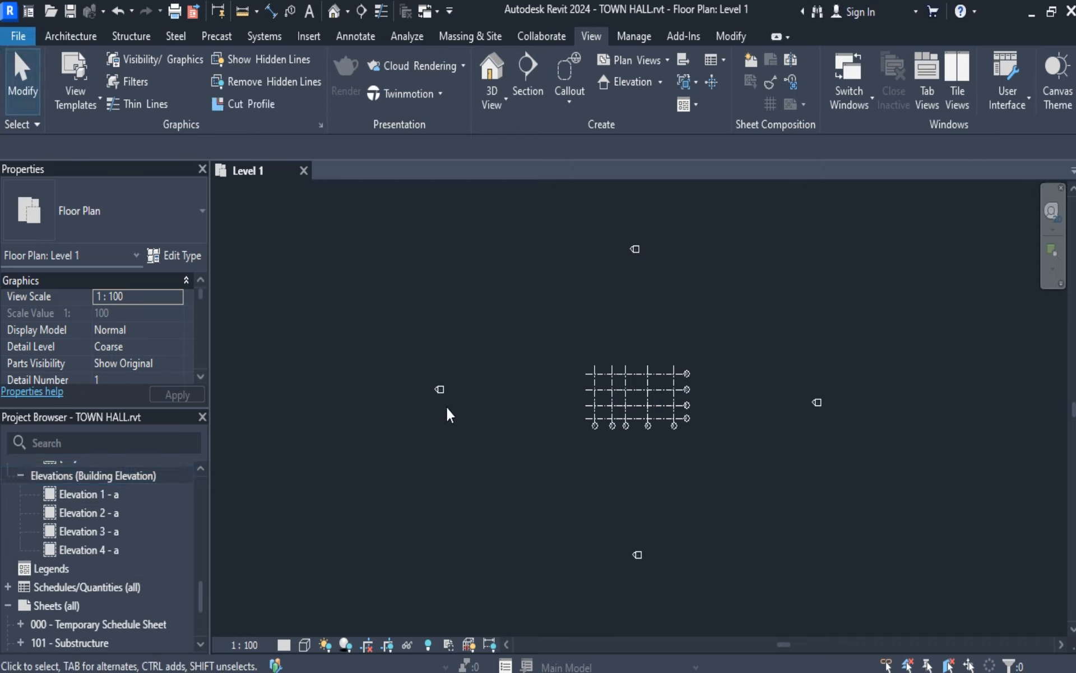
Rotate the elevation marker west of the grid by 180° so it faces the grid, and leave it deselected.
mouse_move(401, 321)
mouse_down()
mouse_move(475, 451)
mouse_move(473, 442)
mouse_up()
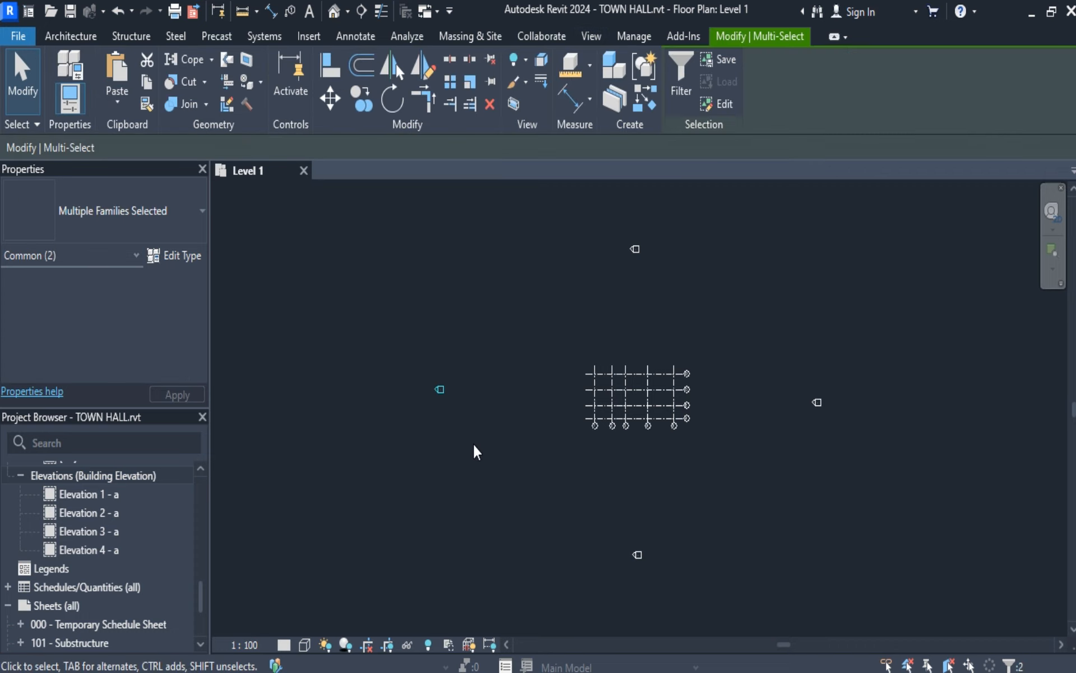
click(384, 98)
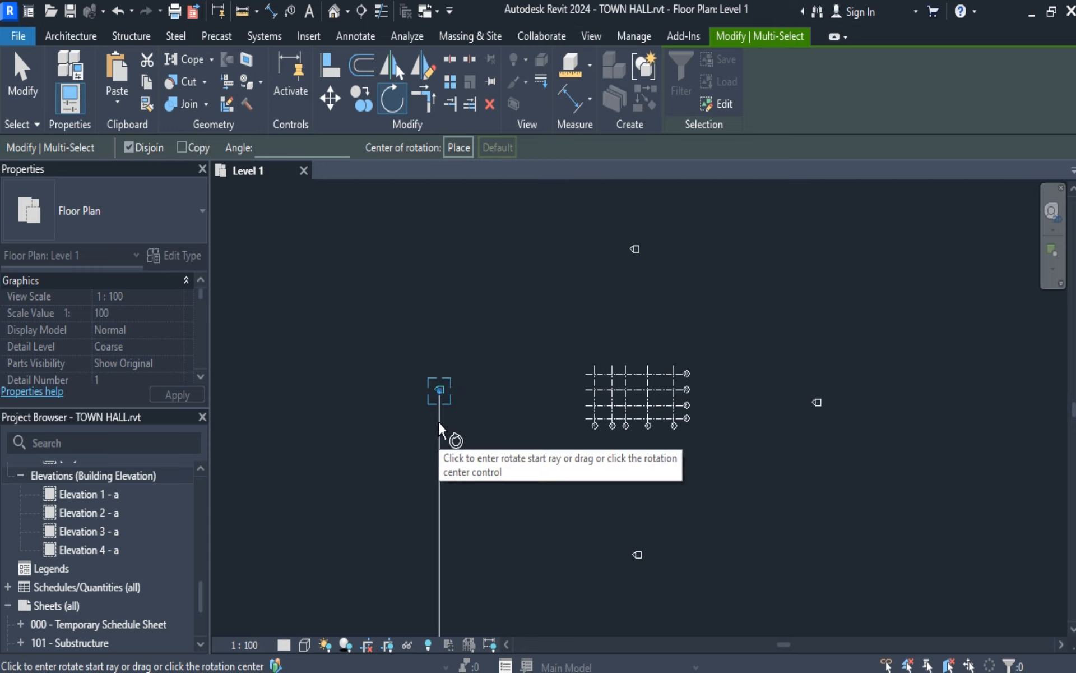
click(439, 421)
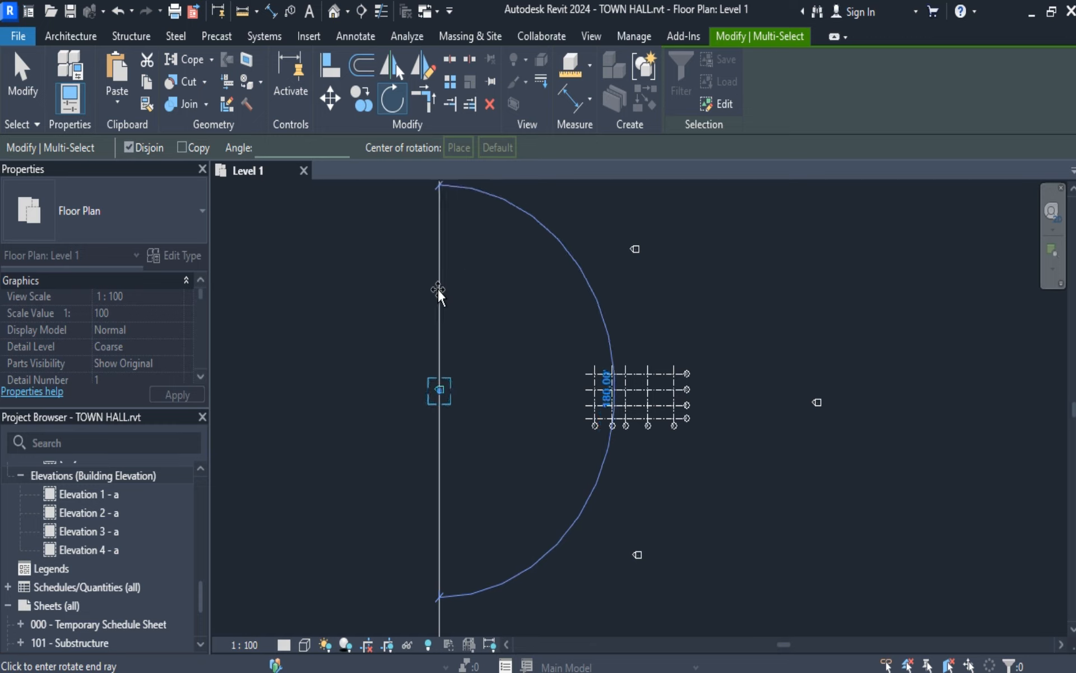
click(439, 290)
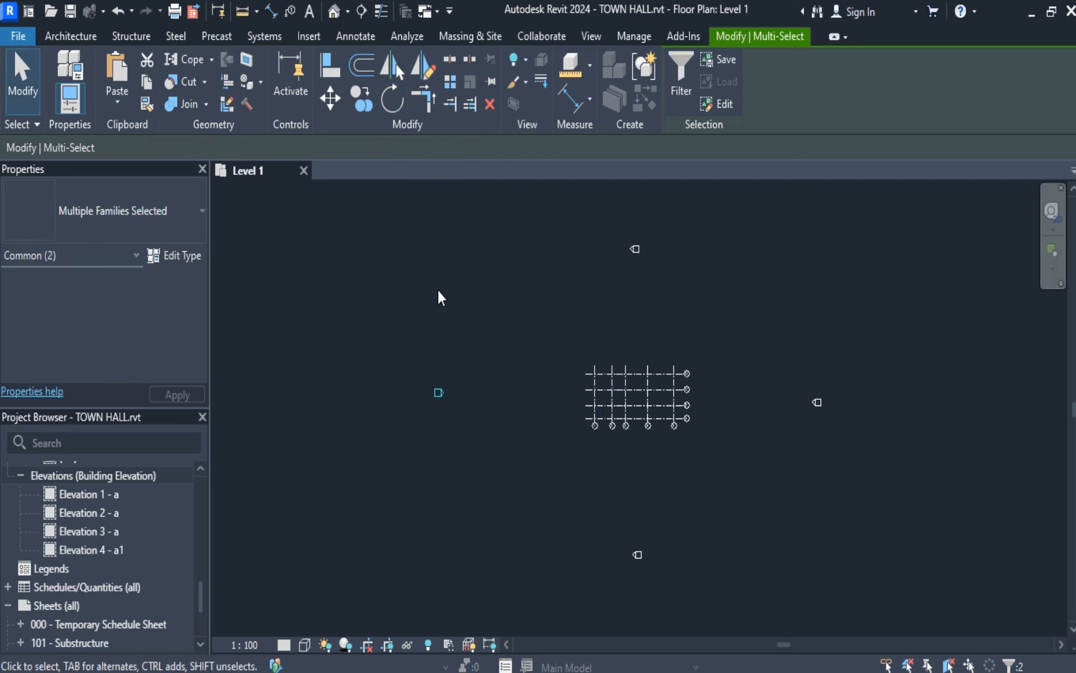
scroll(439, 395, up, 4)
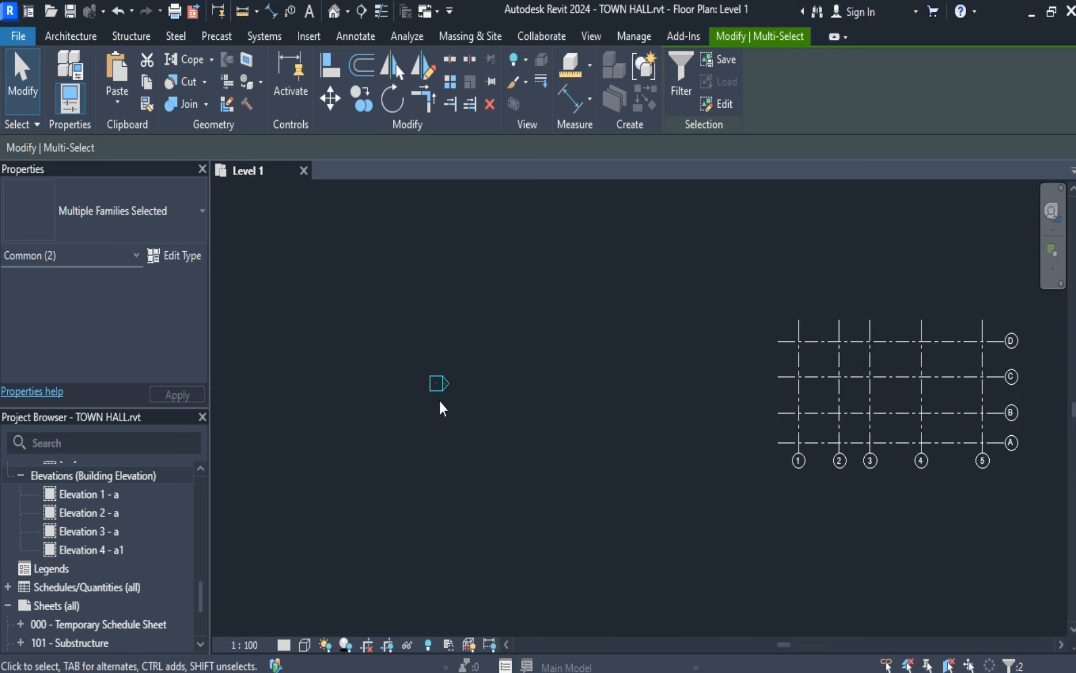
click(18, 93)
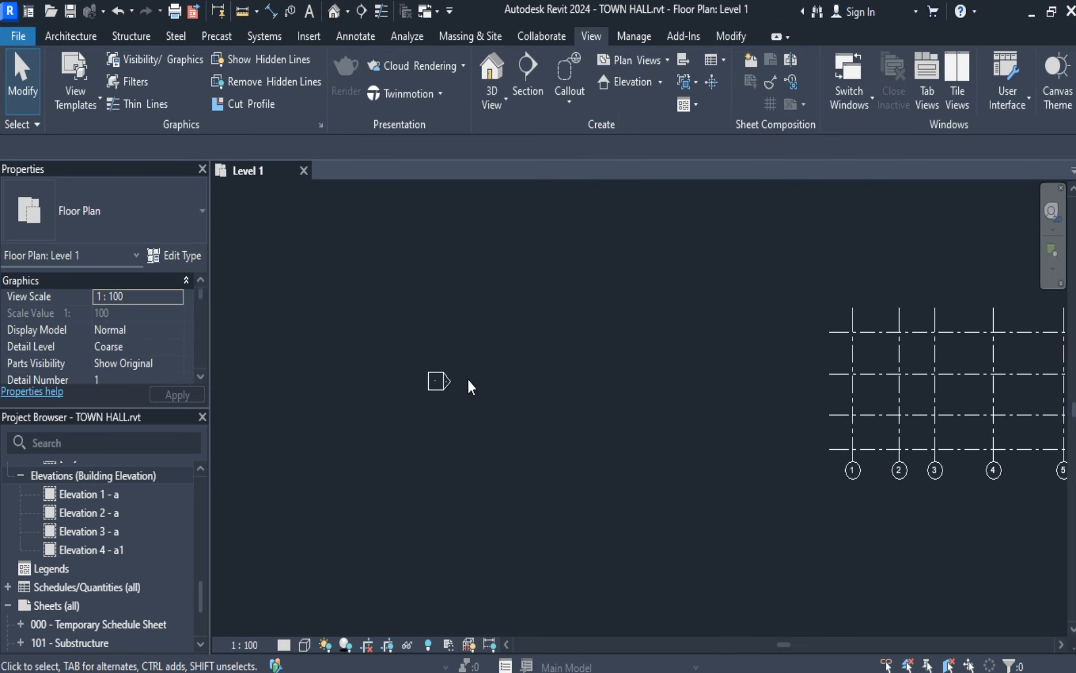
drag(409, 341, 501, 467)
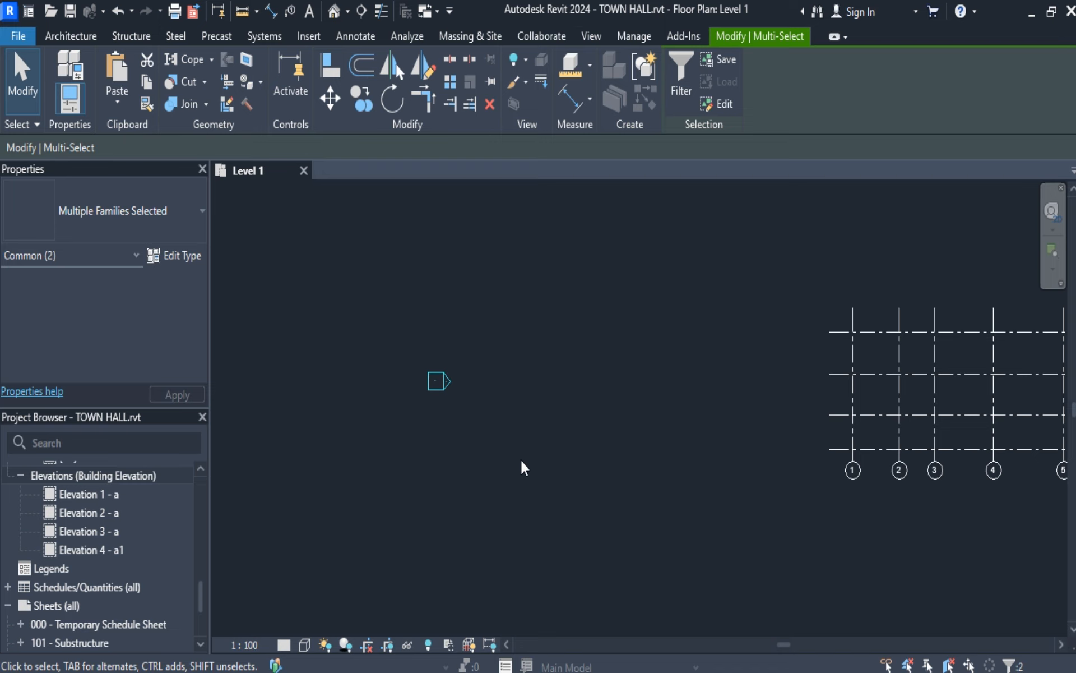
click(499, 451)
Rotate the elevation marker south of the grid 90° clockwise so it points north towards the grid.
scroll(644, 493, down, 3)
middle_drag(884, 511, 792, 515)
scroll(708, 567, down, 2)
middle_drag(709, 569, 675, 402)
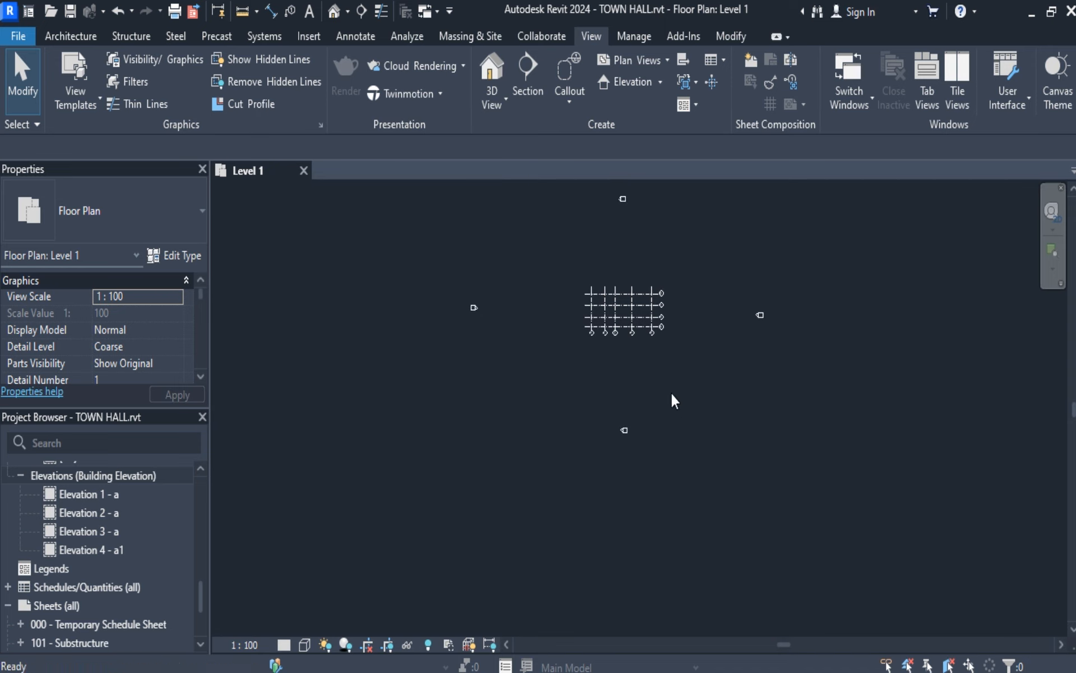
mouse_move(567, 383)
mouse_down()
mouse_move(674, 460)
mouse_move(666, 456)
mouse_up()
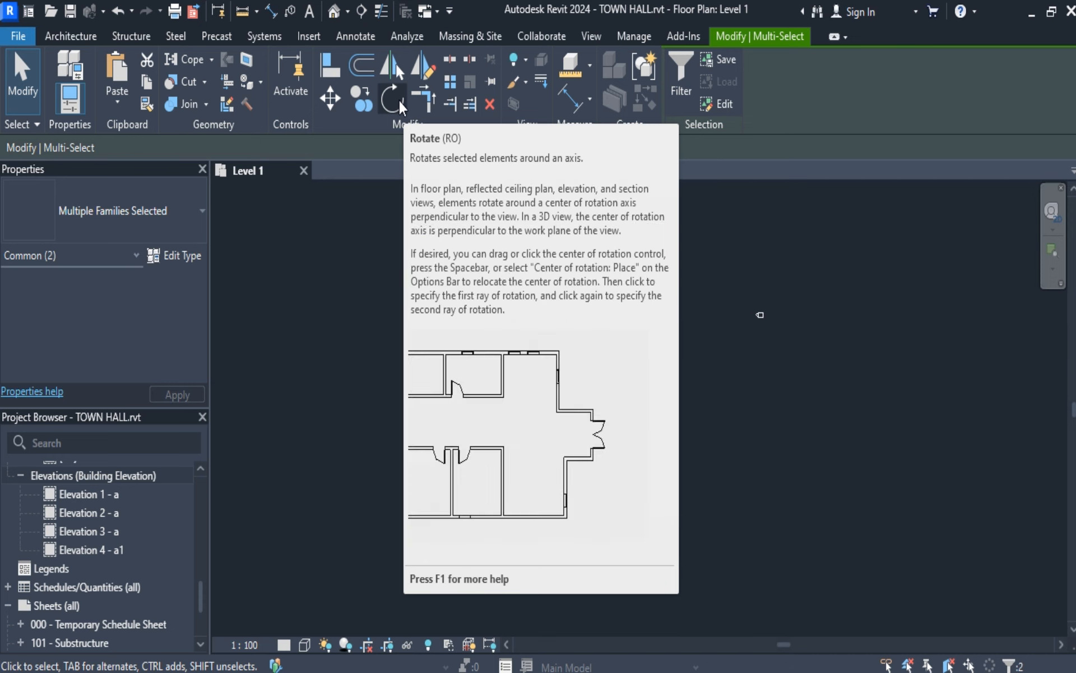
click(399, 100)
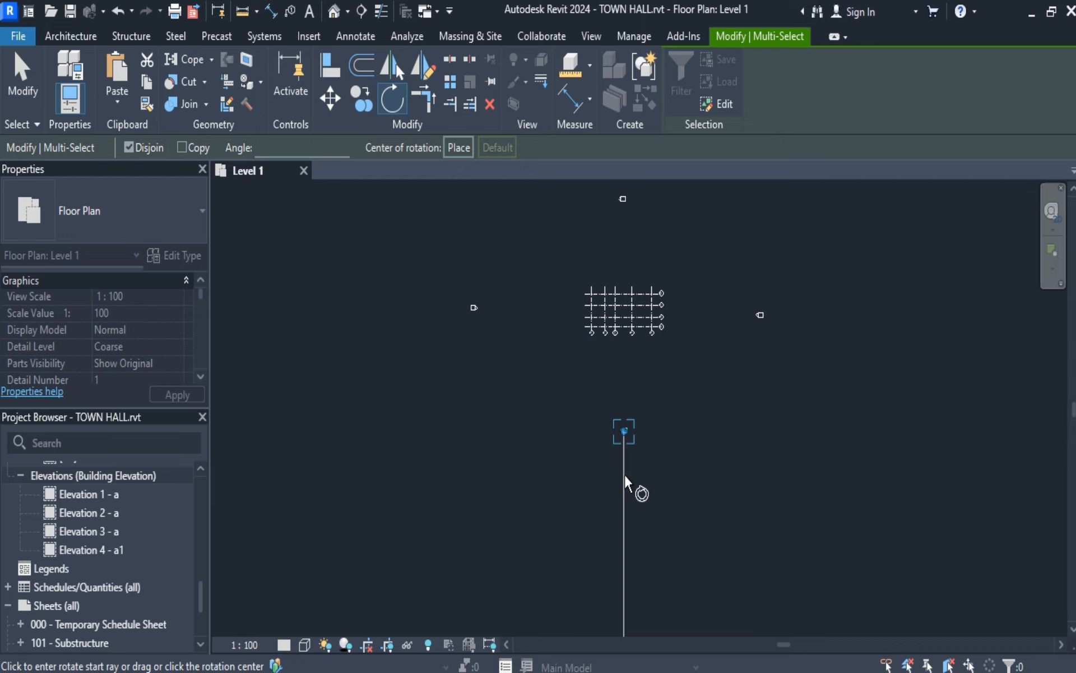
click(625, 475)
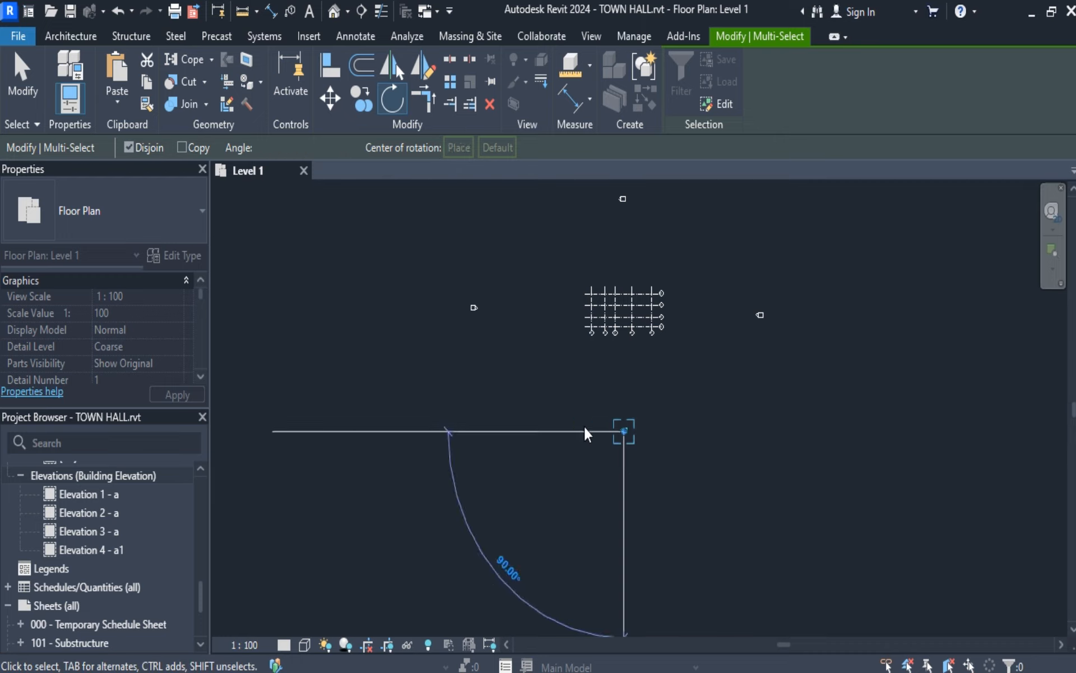
click(585, 427)
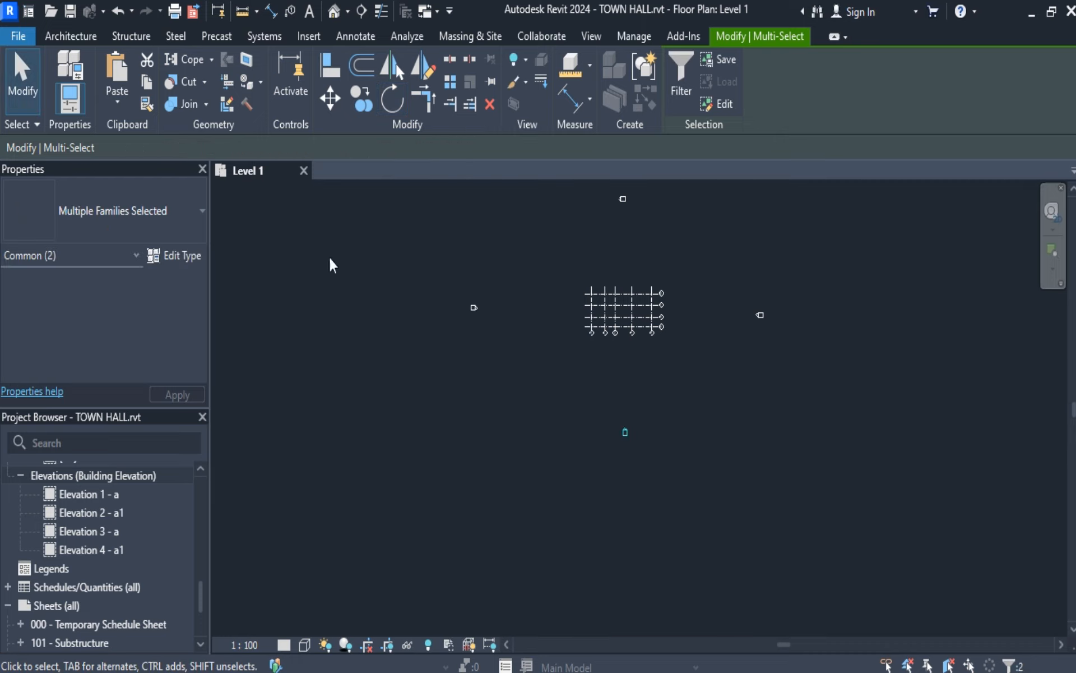
click(13, 83)
scroll(639, 440, up, 4)
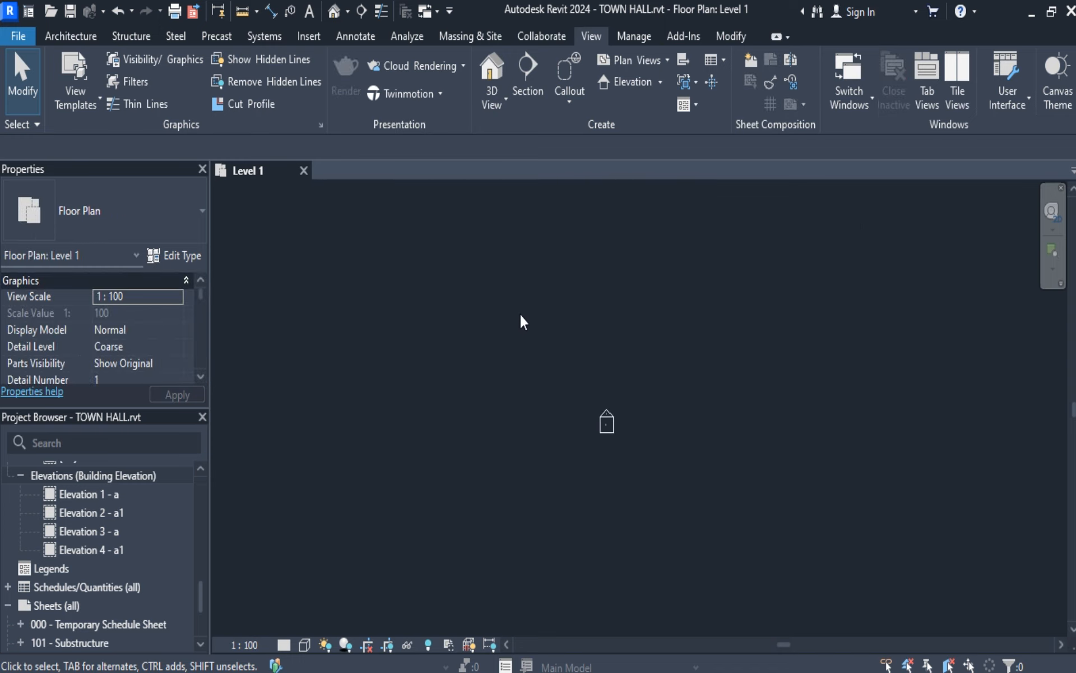
middle_drag(547, 347, 639, 584)
scroll(526, 241, down, 2)
scroll(558, 312, down, 3)
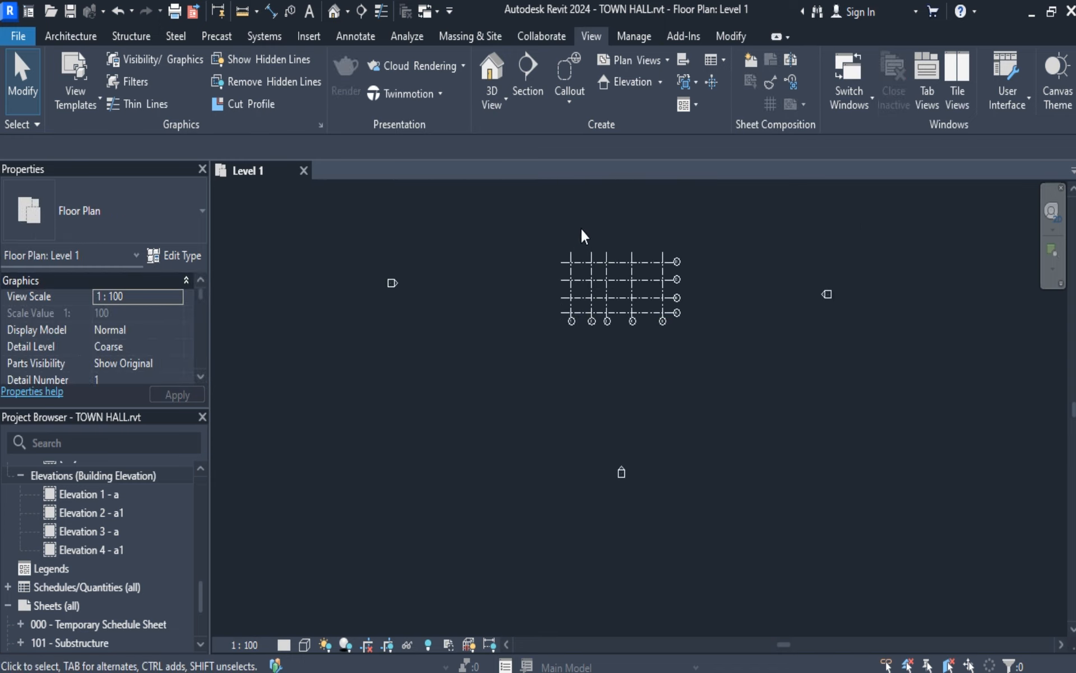
Rotate the elevation marker north of the grid 90° counter-clockwise so it points south towards the grid, and leave it deselected.
middle_drag(583, 236, 574, 428)
drag(572, 280, 668, 344)
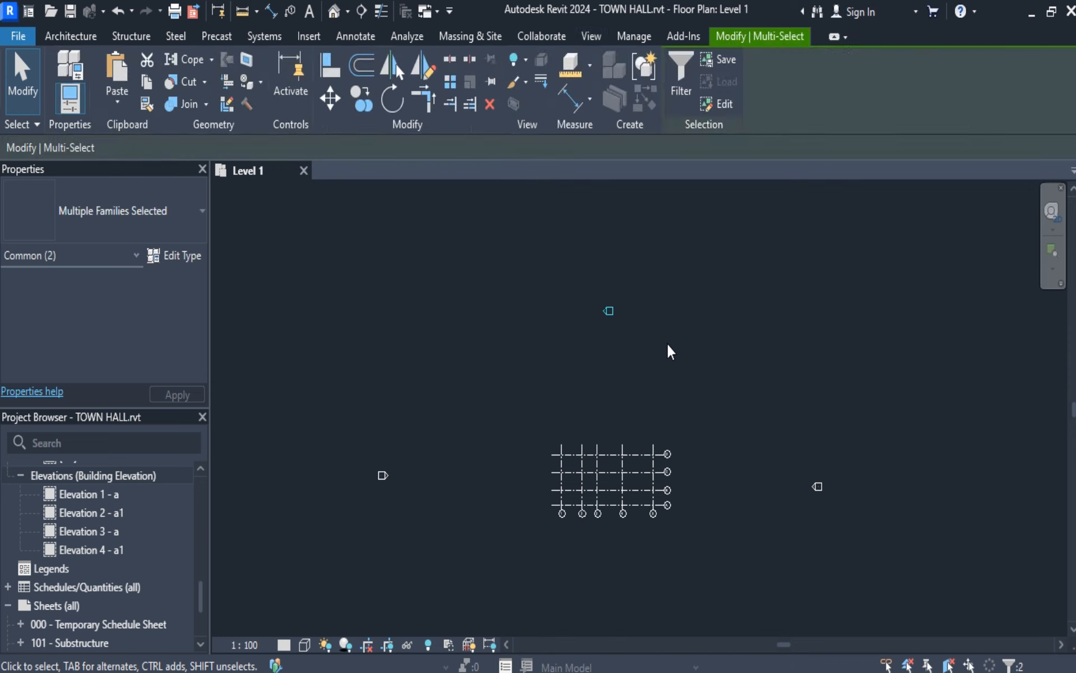
click(392, 98)
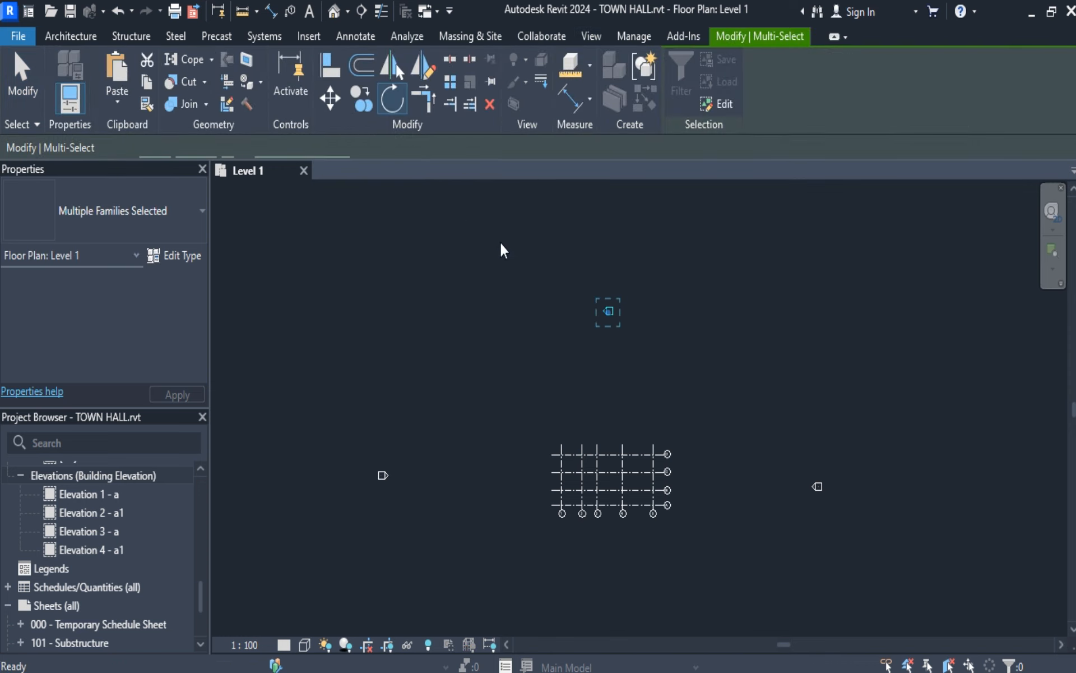
click(564, 314)
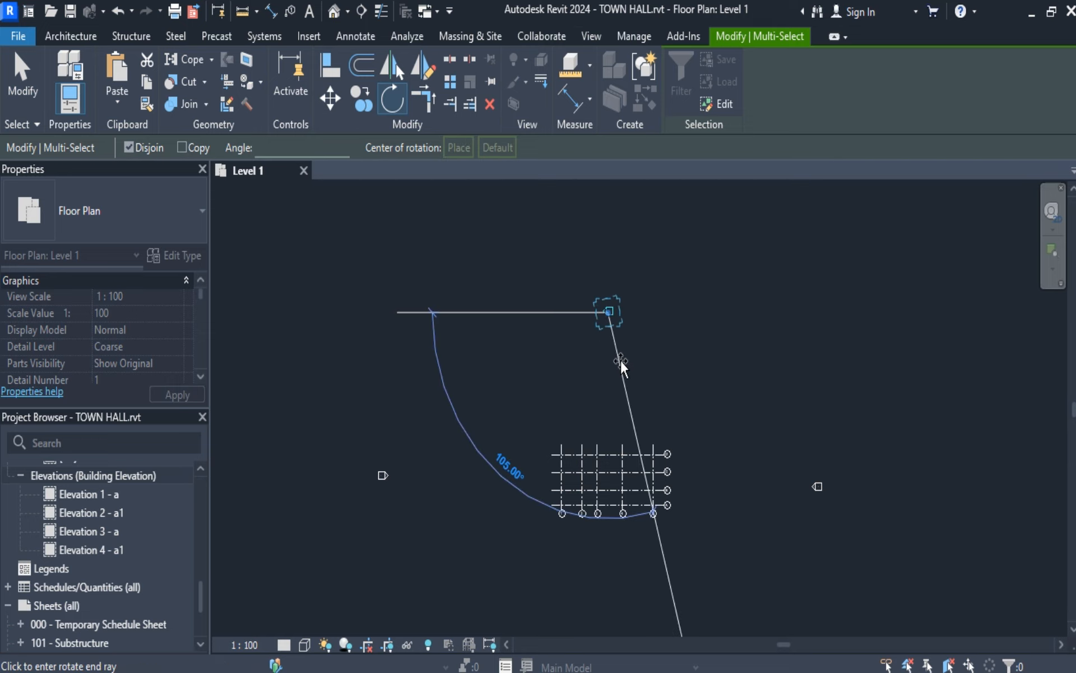
click(608, 360)
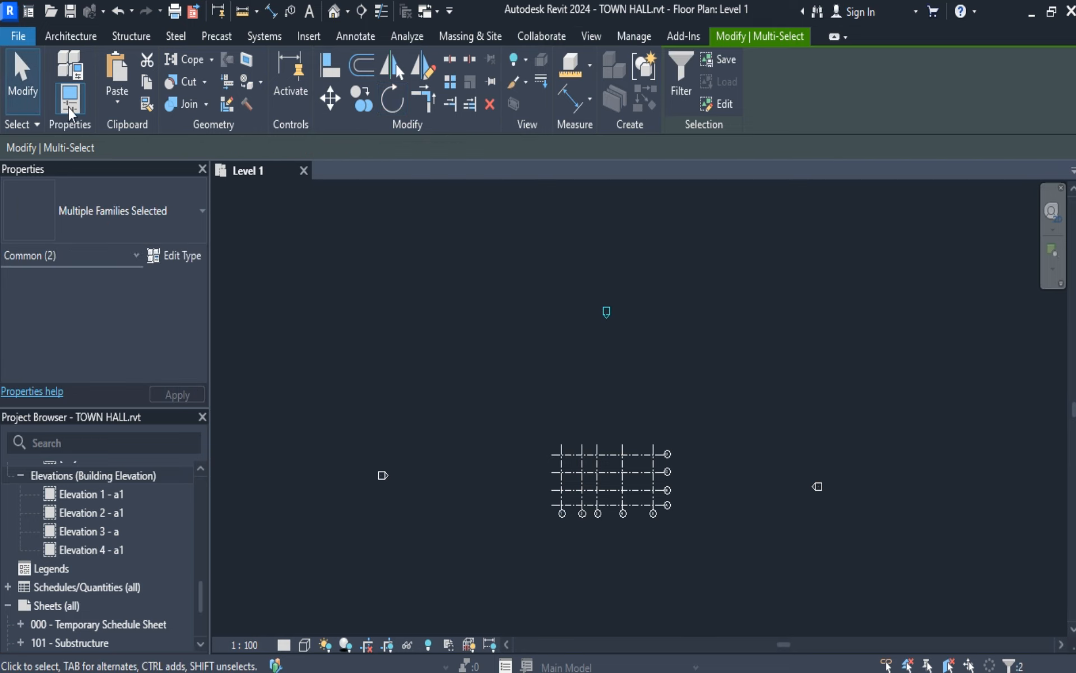
click(23, 81)
Examine the elevation marker west of the grid up close, selecting its square body to inspect the four view-direction options.
scroll(568, 376, down, 3)
scroll(533, 503, up, 3)
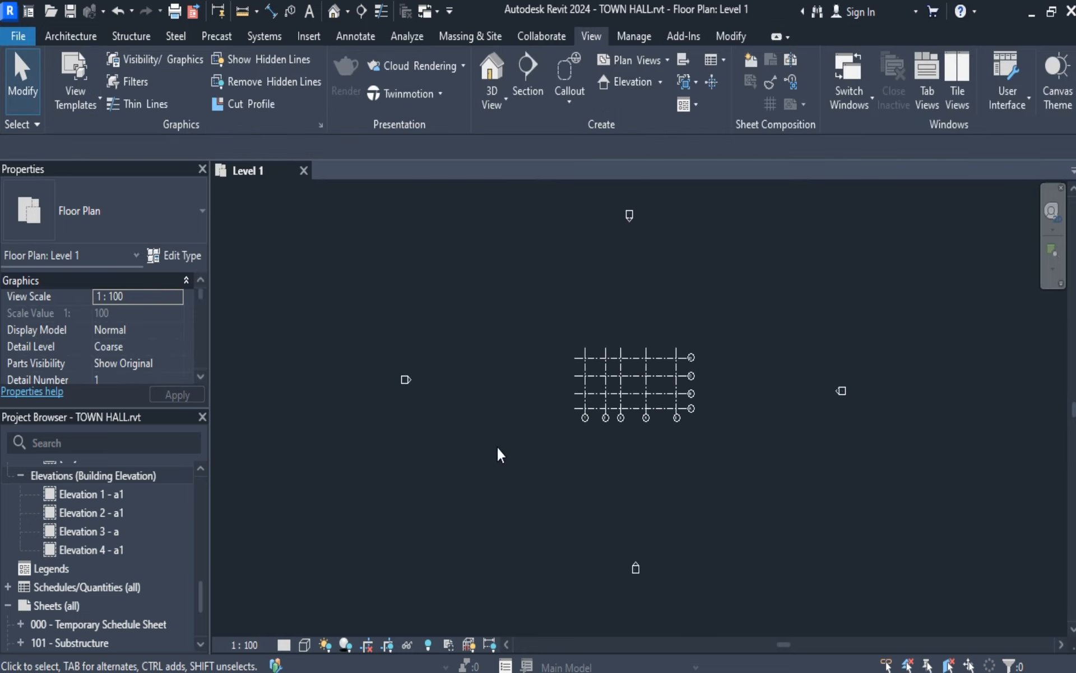
scroll(404, 379, up, 5)
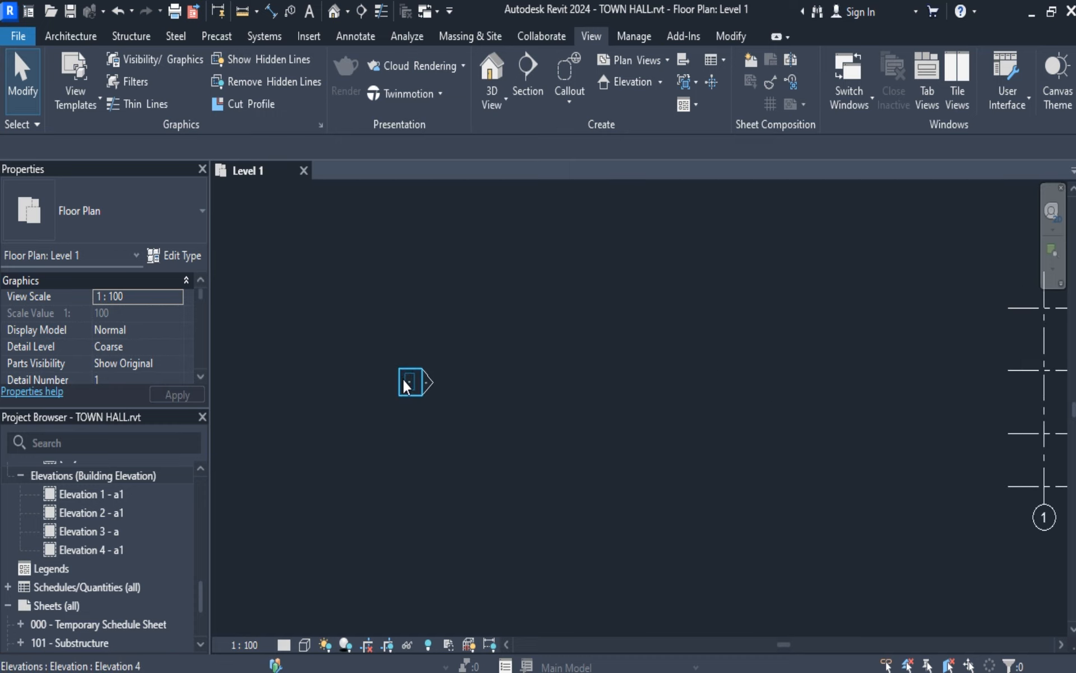
click(396, 383)
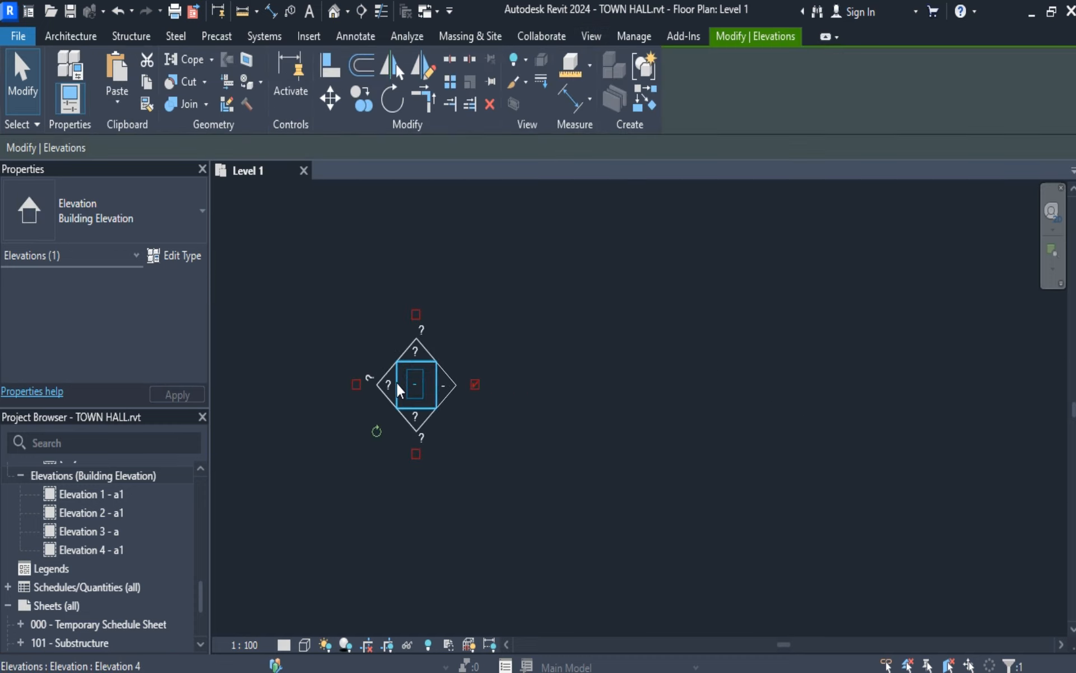
click(25, 90)
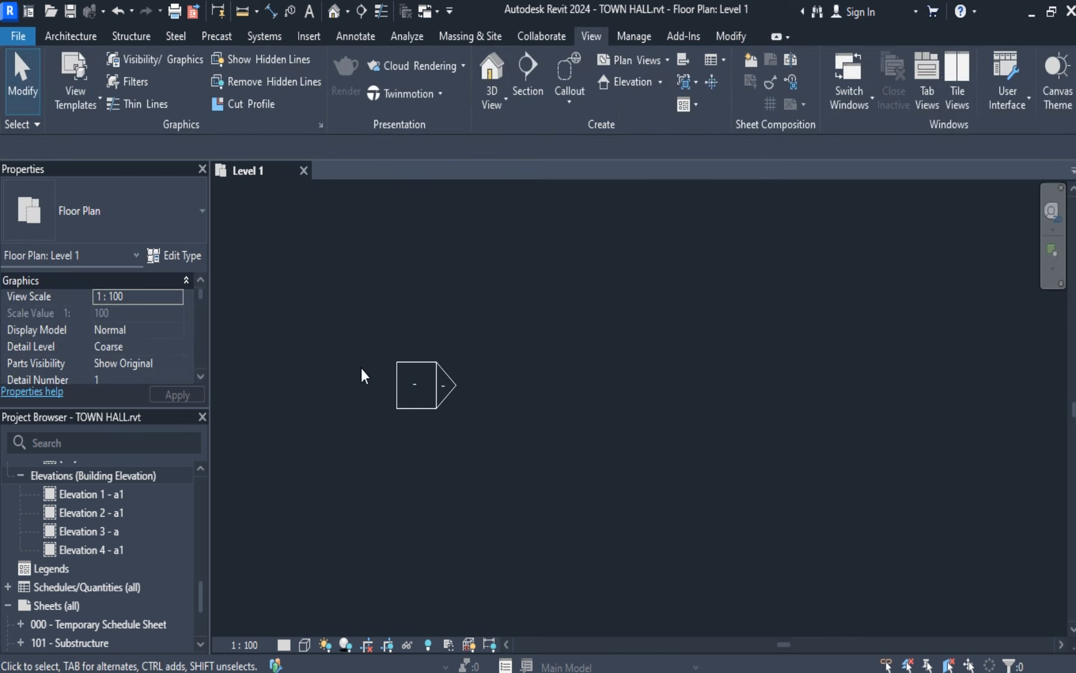
click(398, 382)
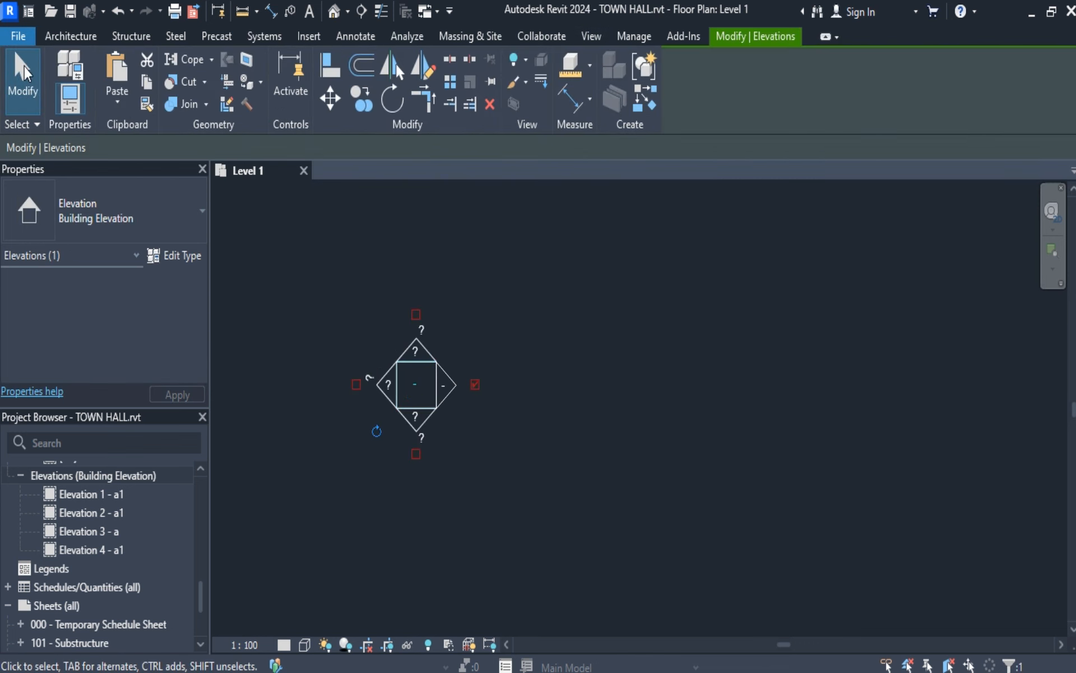
click(24, 72)
click(402, 380)
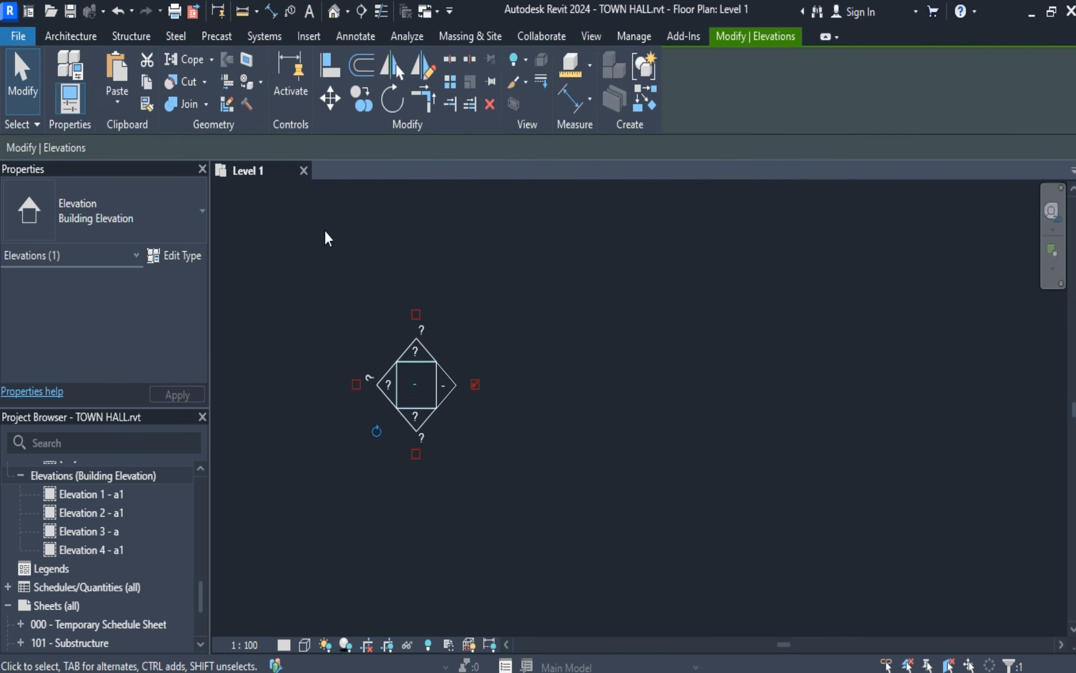
click(27, 94)
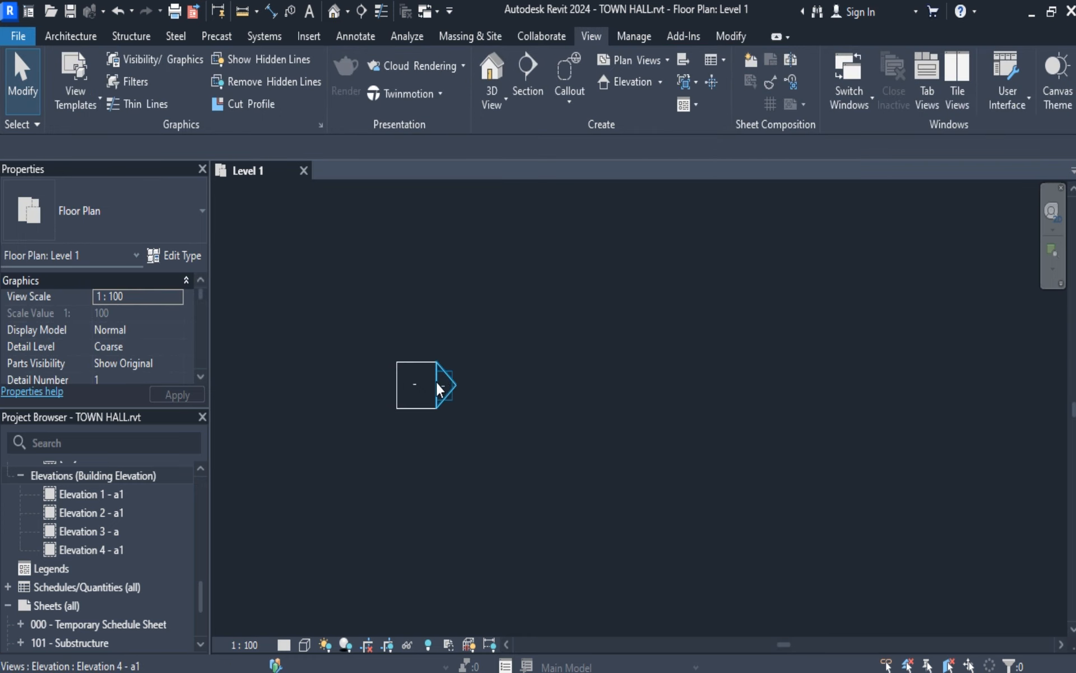
click(403, 382)
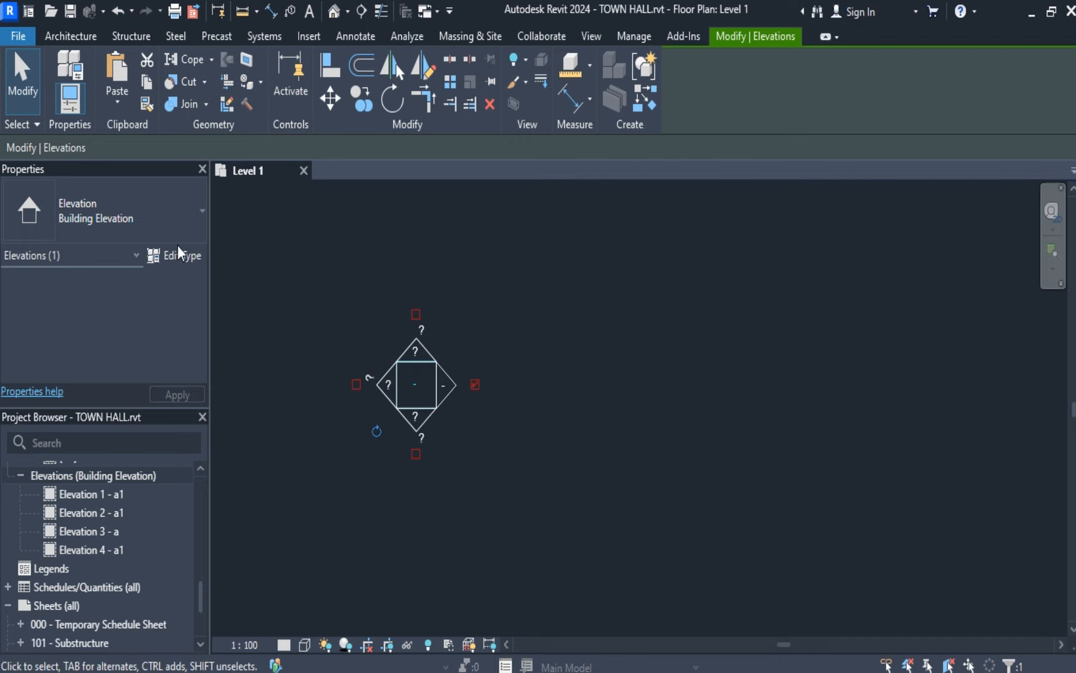
Enable additional west-facing and south-facing elevation views on the marker west of the grid.
click(22, 73)
click(356, 384)
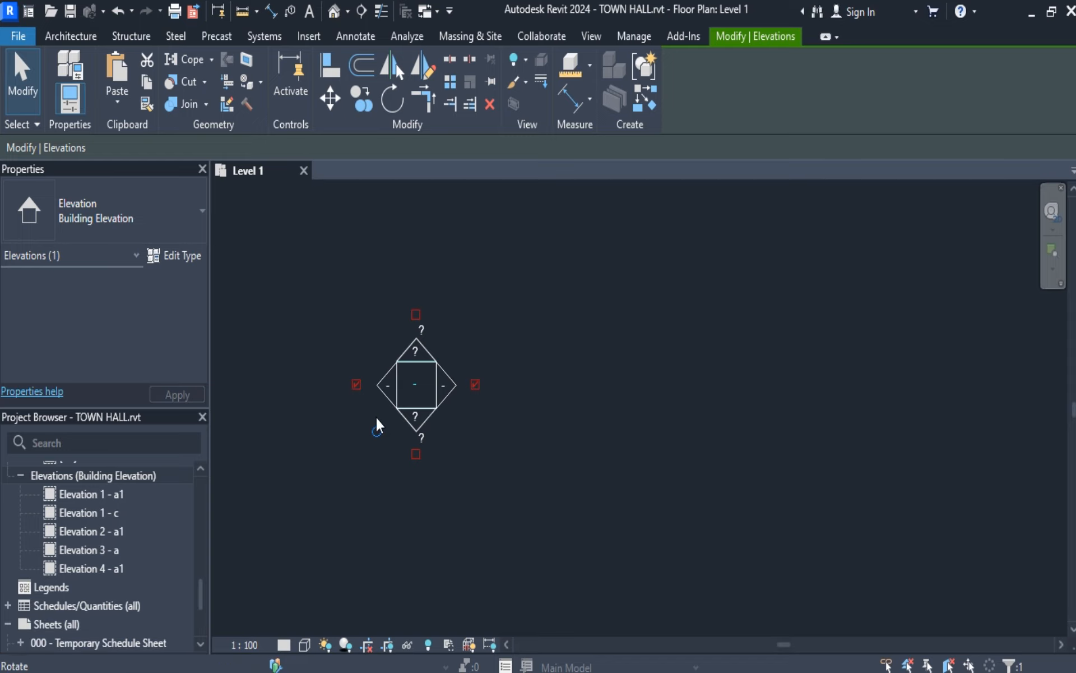
click(415, 454)
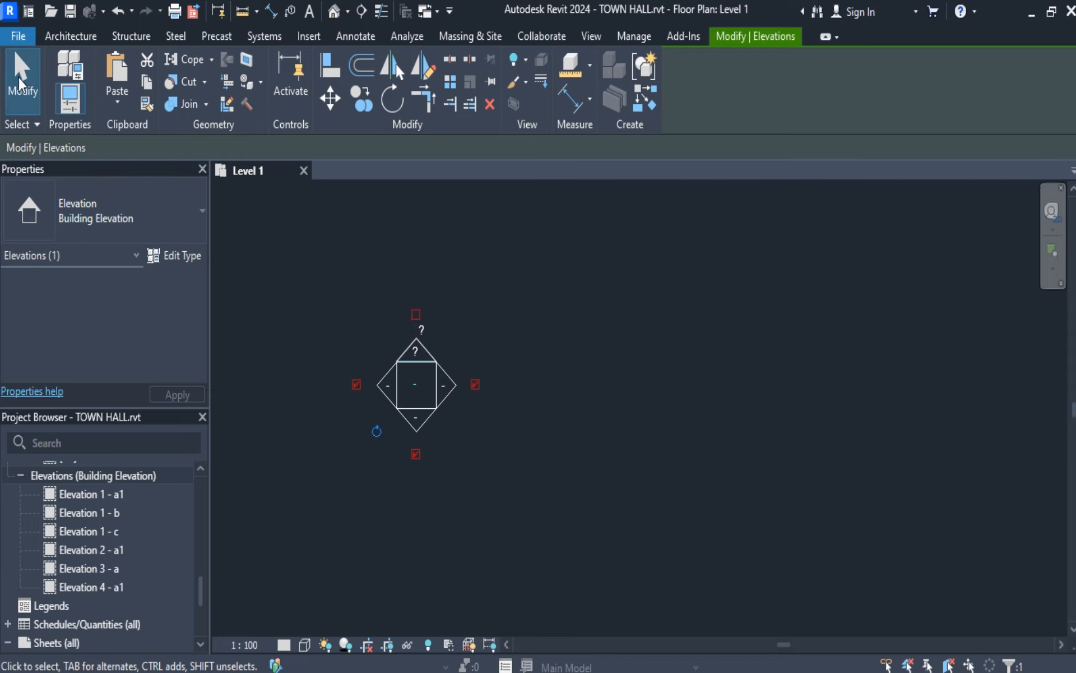
Delete the west-facing and south-facing elevation views from the marker west of the grid, and leave it deselected.
click(356, 384)
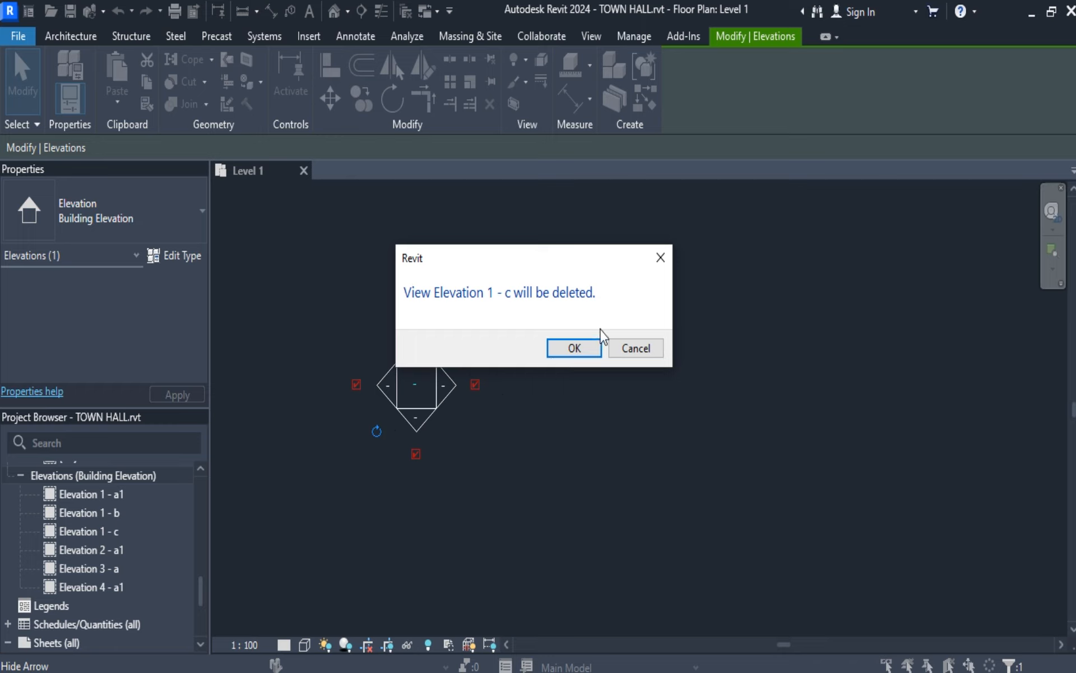
click(660, 258)
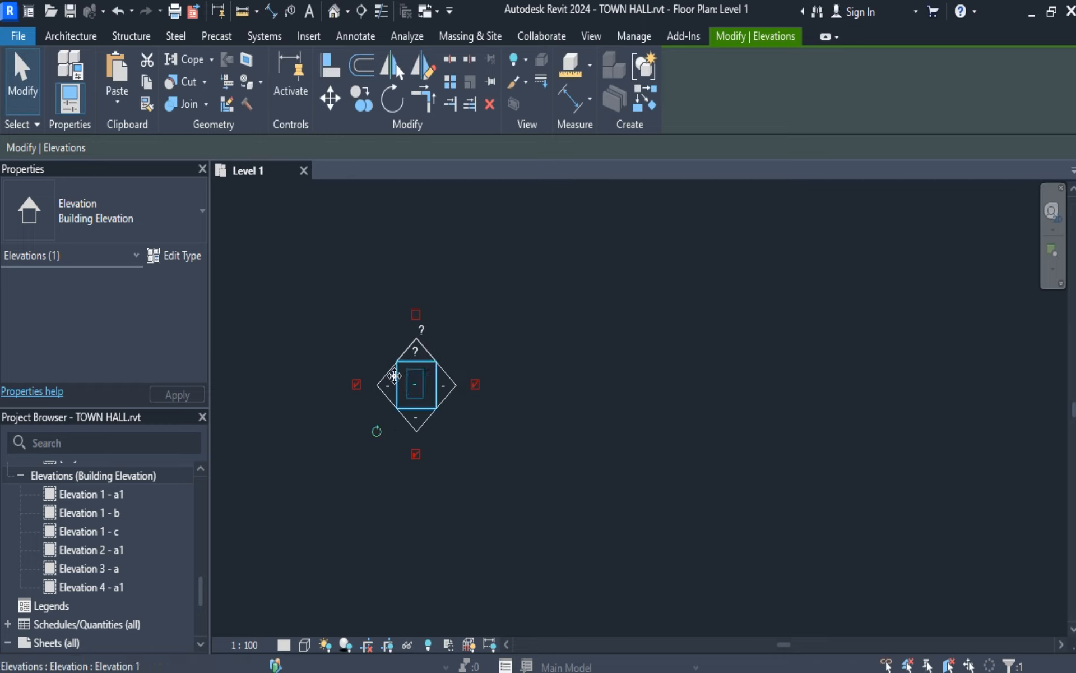
click(355, 384)
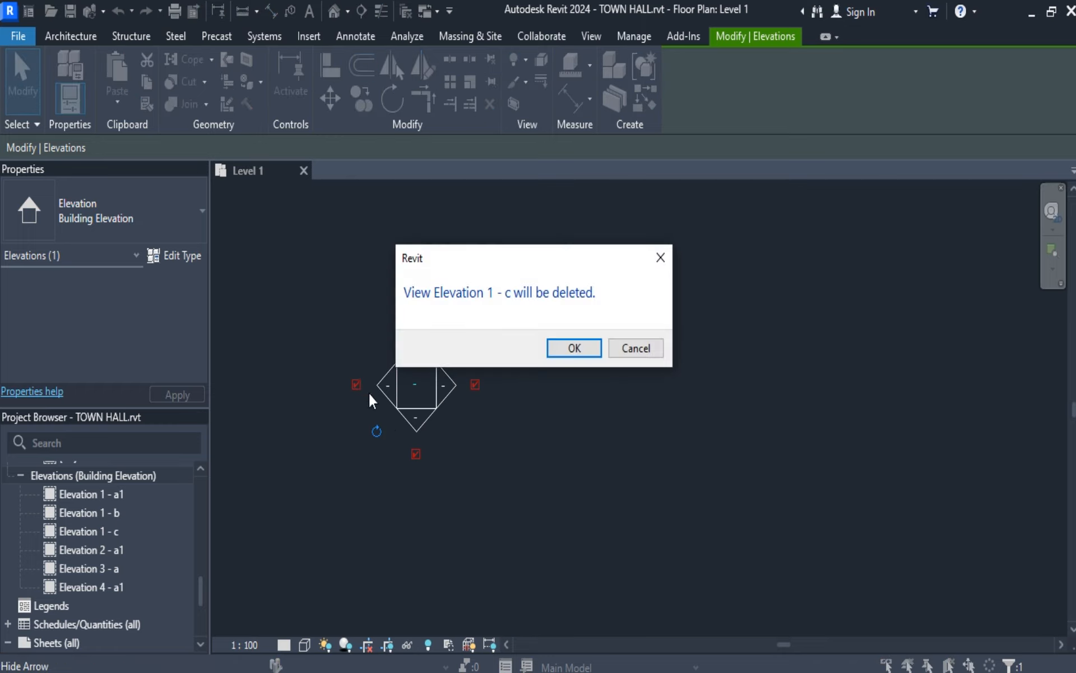
click(560, 355)
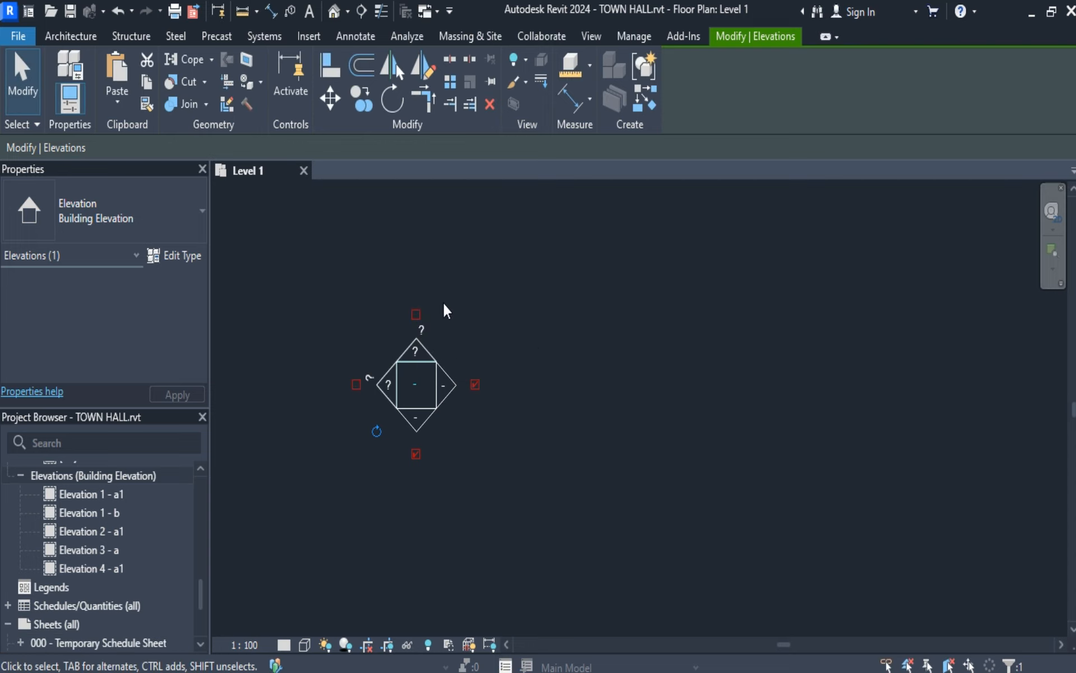
click(416, 454)
click(581, 350)
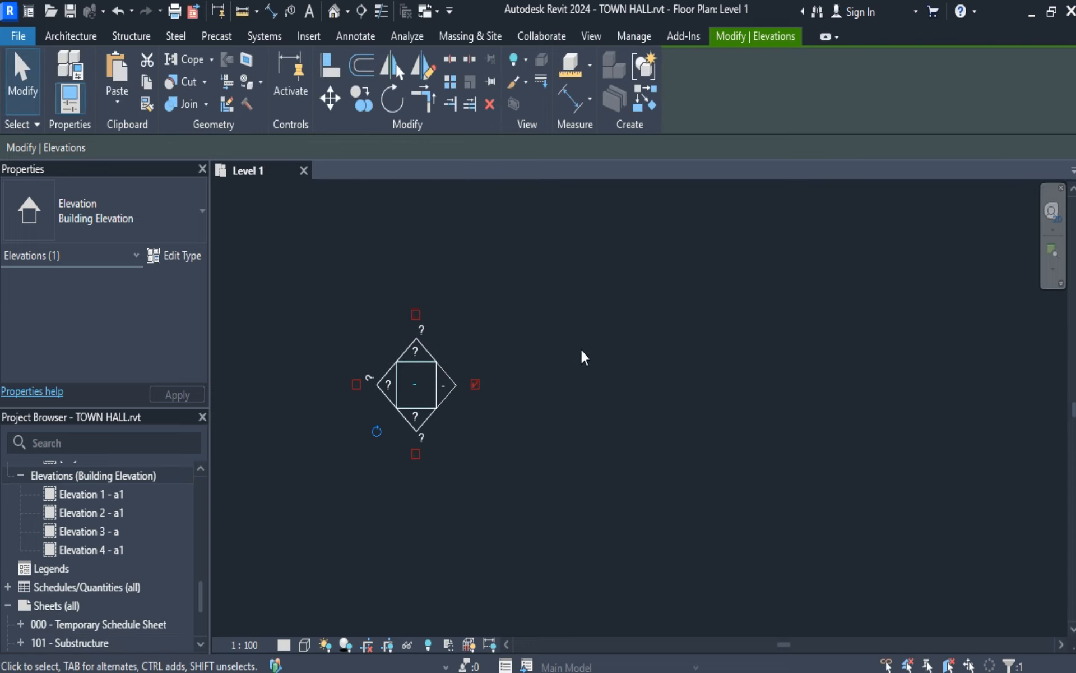
click(8, 71)
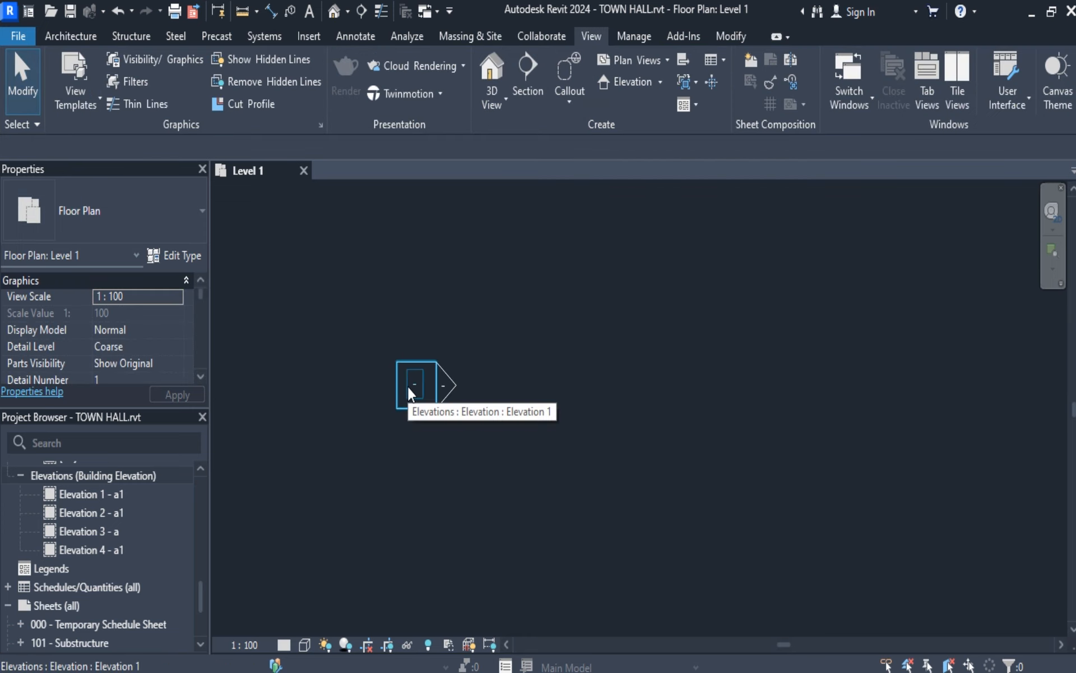
click(411, 361)
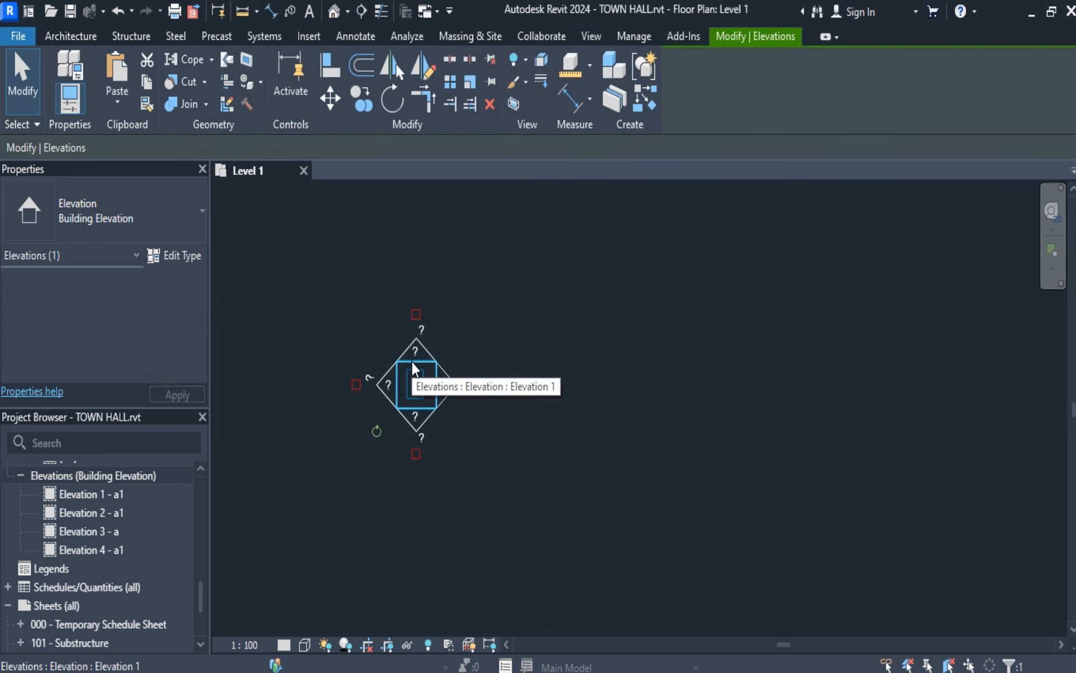
click(385, 374)
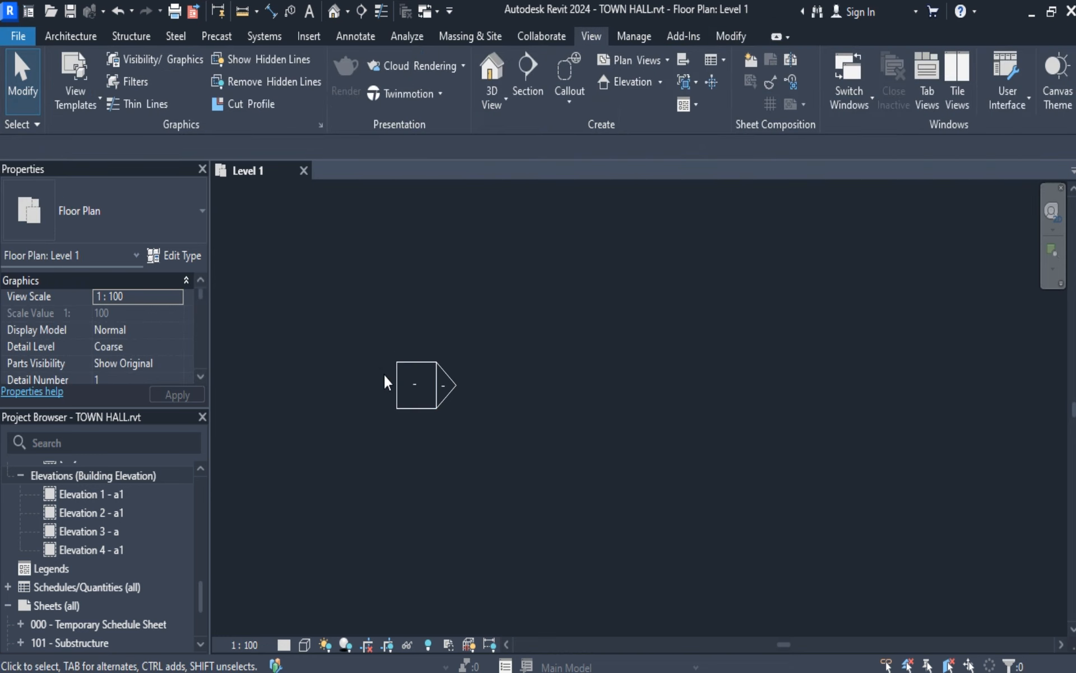
click(416, 386)
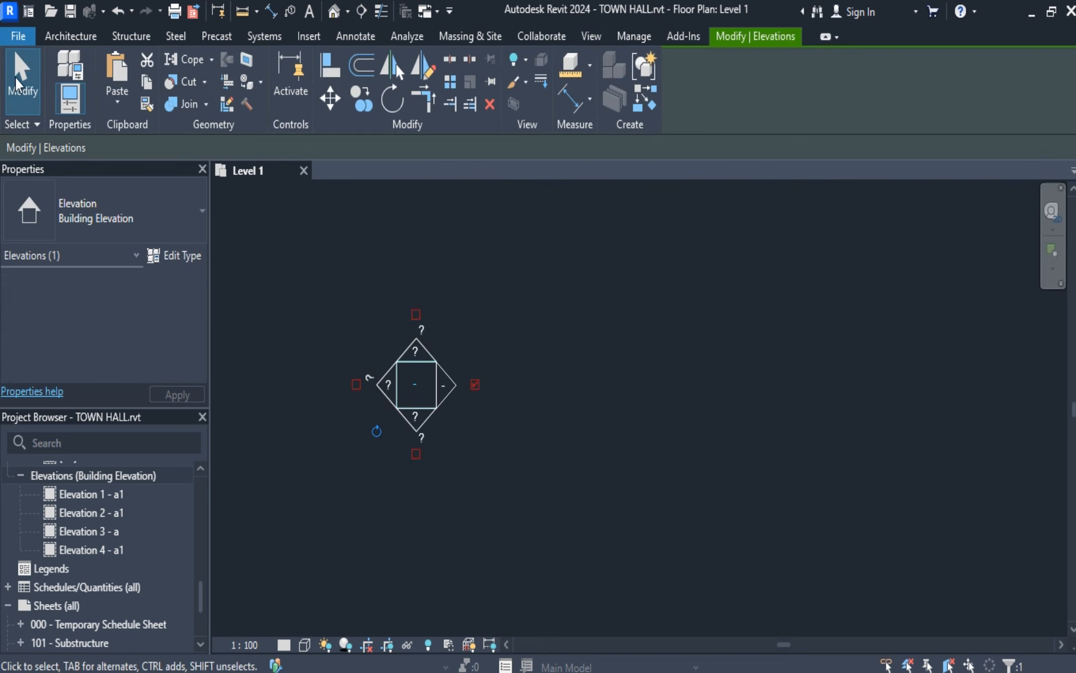
click(260, 354)
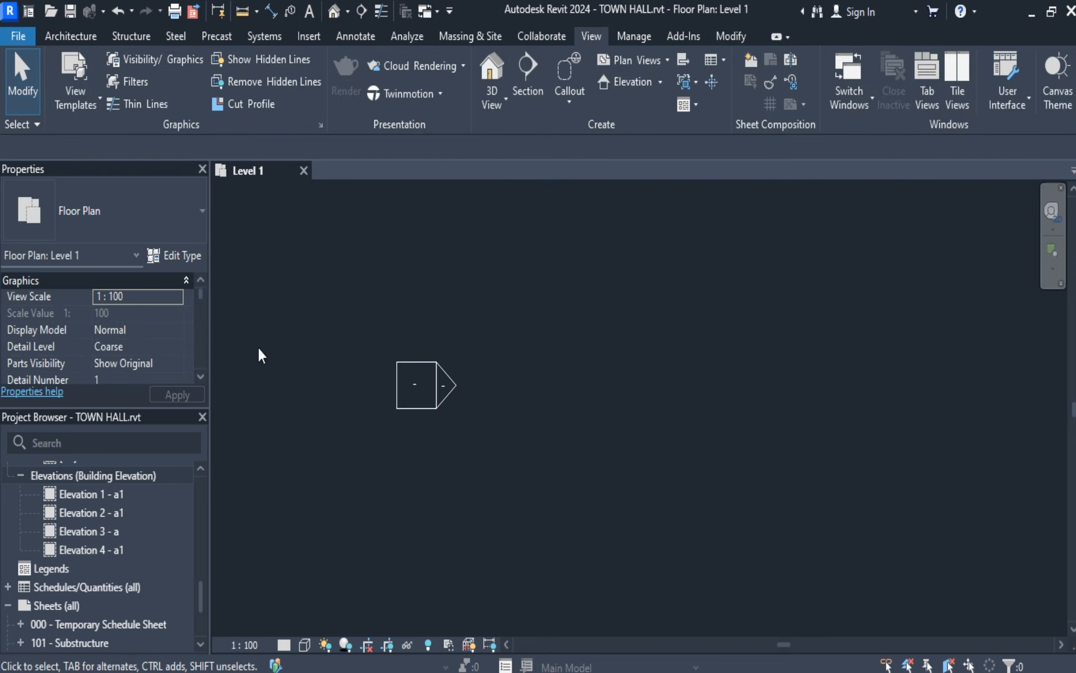
click(396, 384)
click(264, 600)
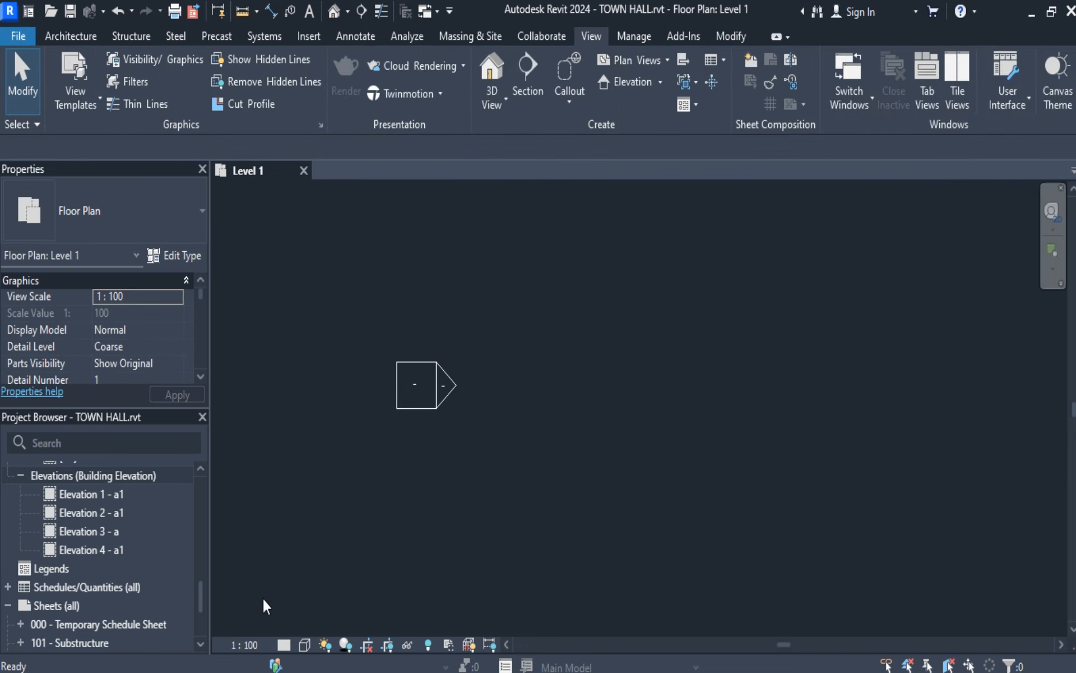
Open the Elevation 1 - a1 view to examine its level lines, and return to the Level 1 plan.
scroll(115, 577, down, 2)
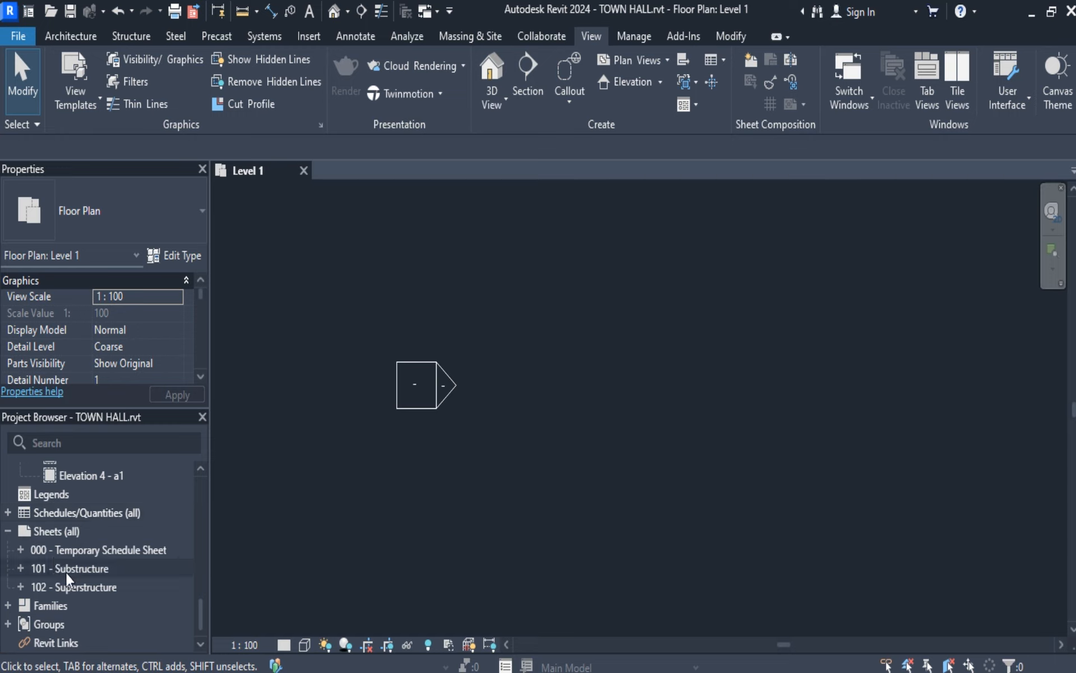
scroll(84, 532, up, 5)
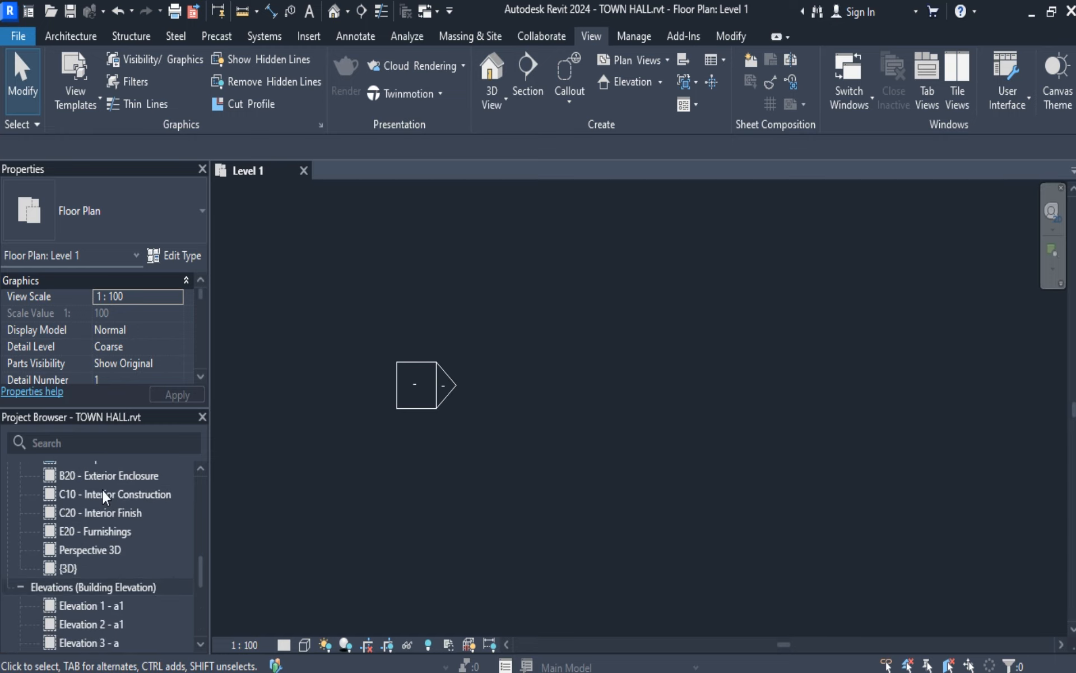
scroll(89, 549, down, 3)
double_click(81, 516)
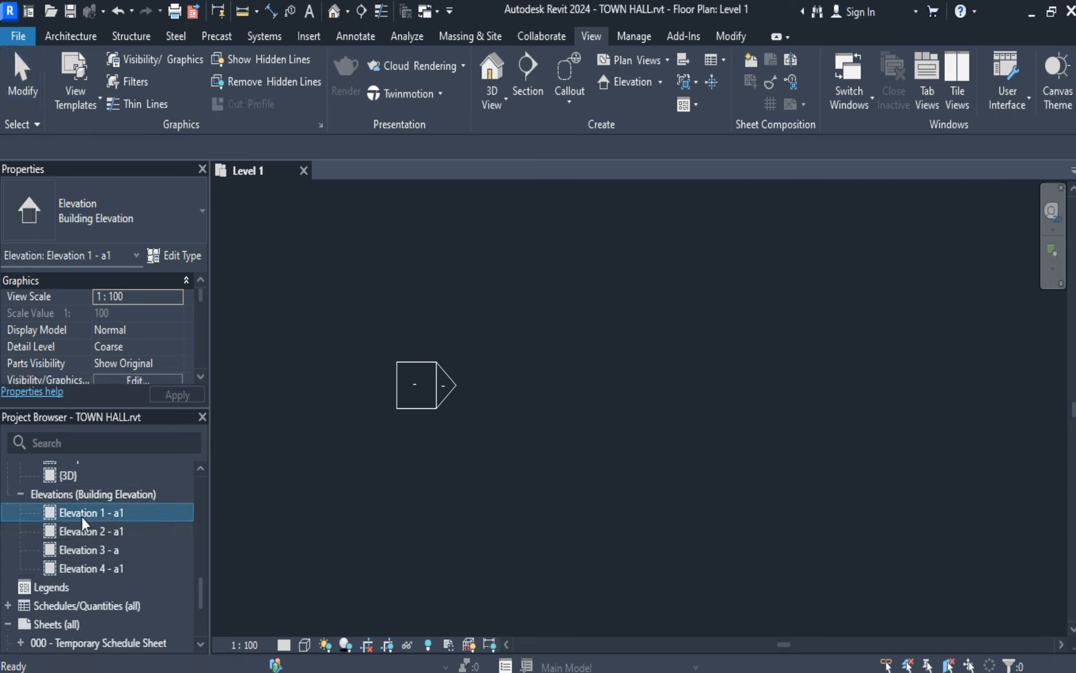
scroll(410, 553, down, 2)
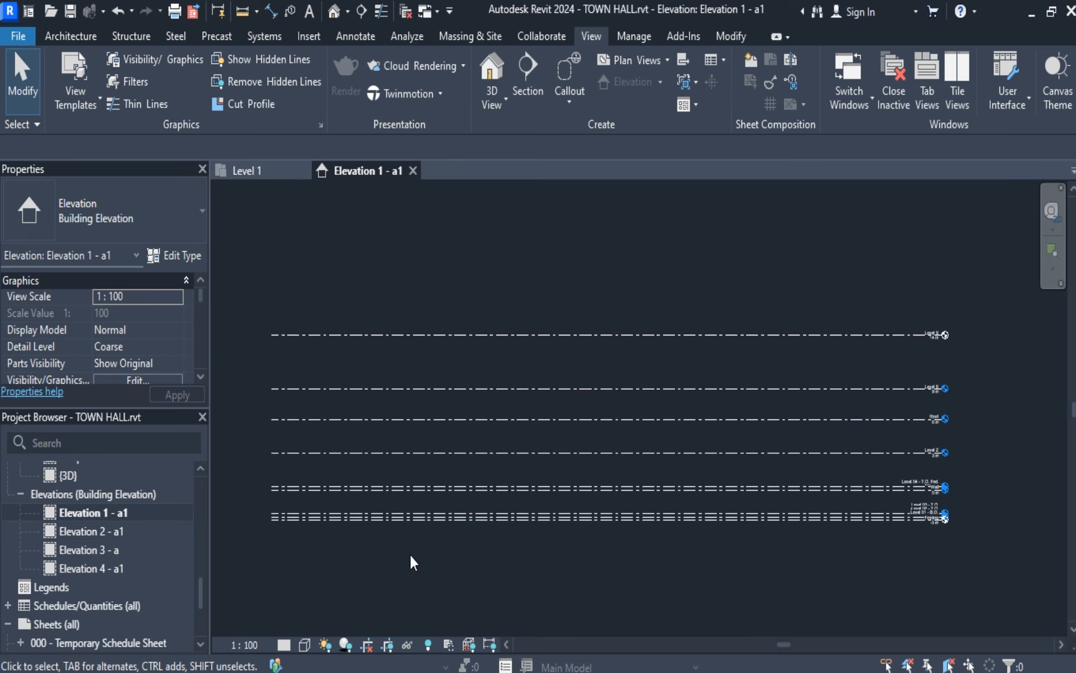
scroll(409, 553, up, 3)
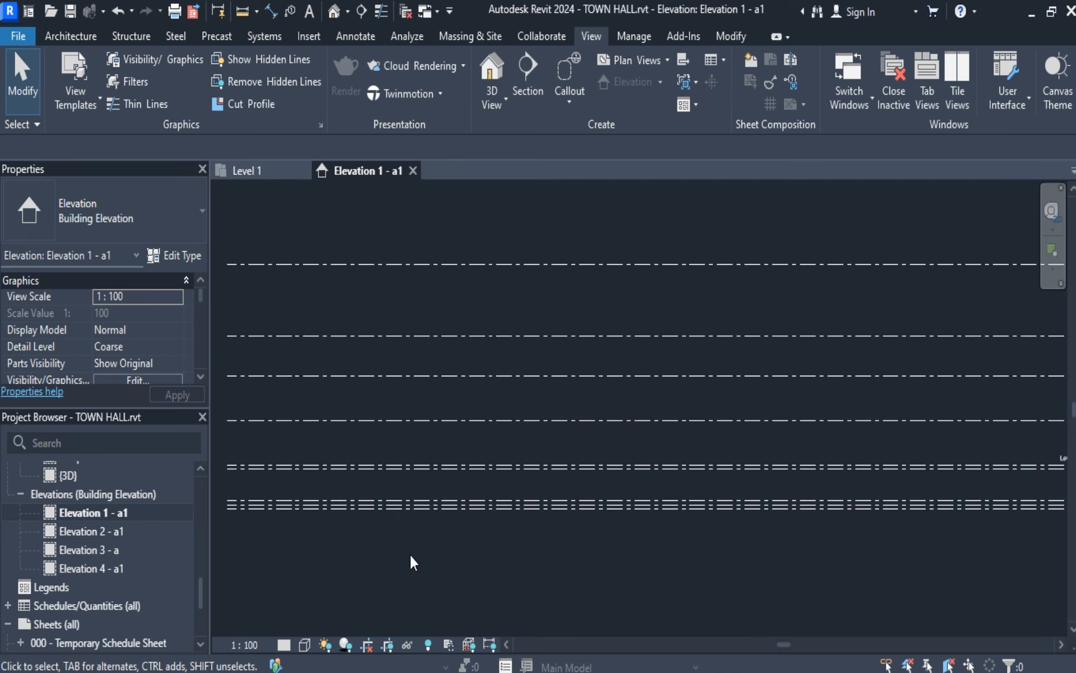
scroll(409, 553, down, 1)
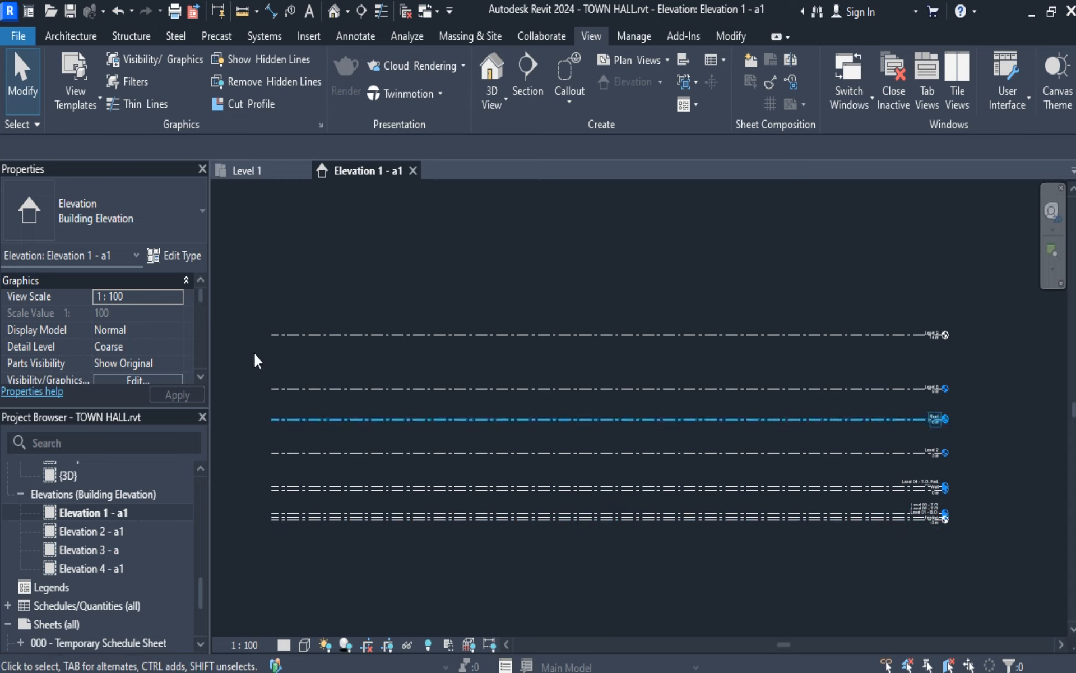
click(253, 172)
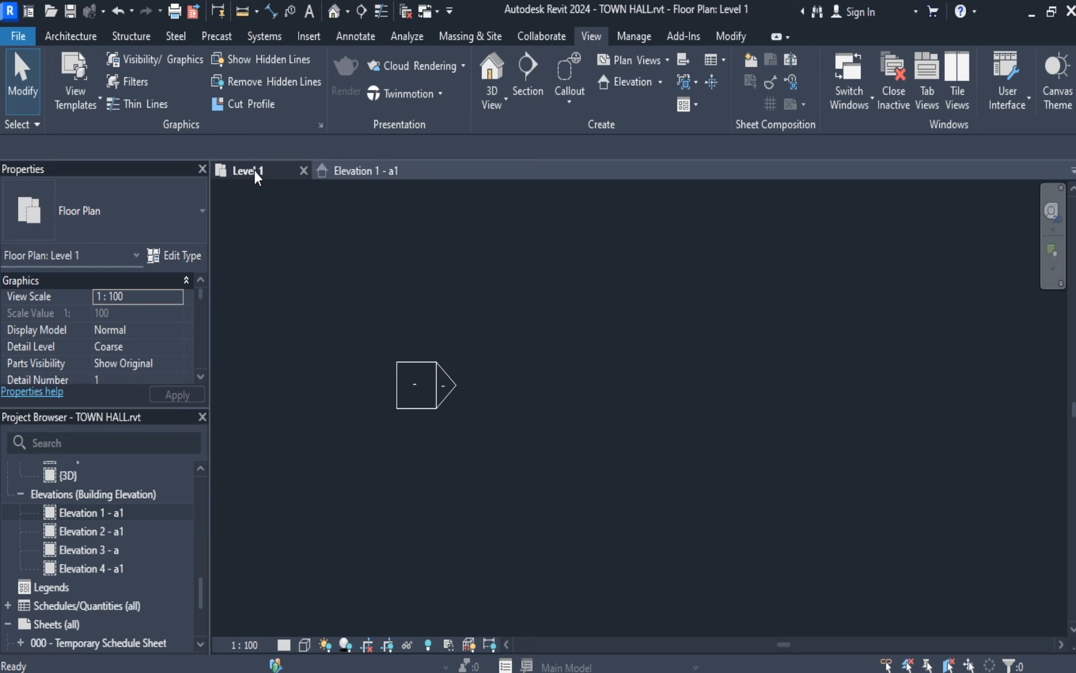
click(407, 382)
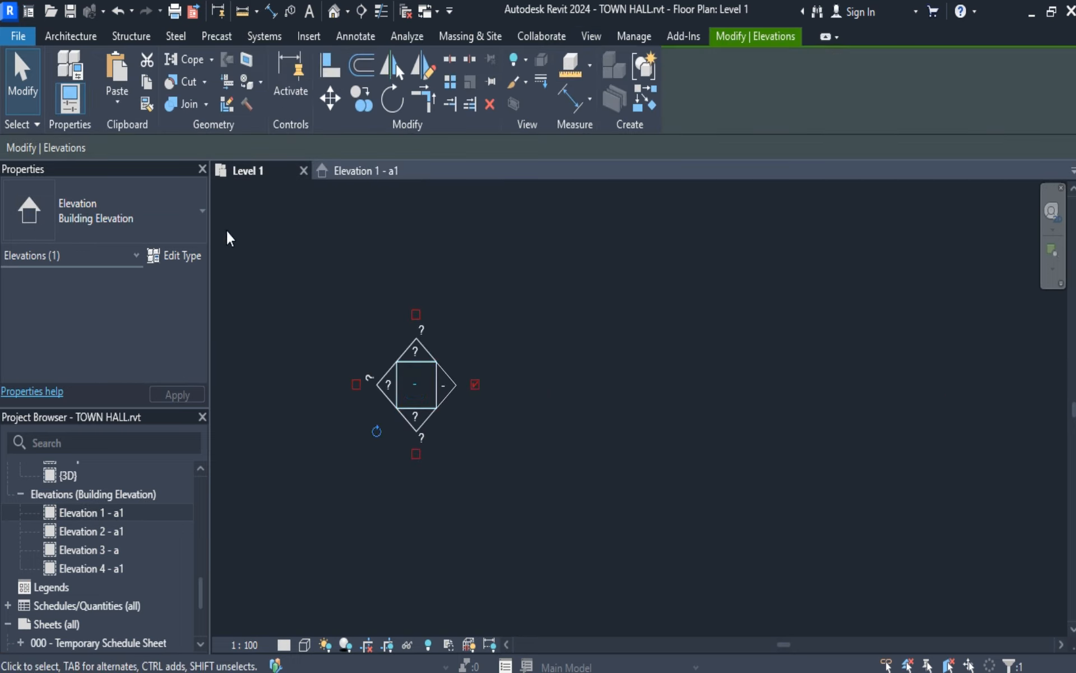
click(35, 106)
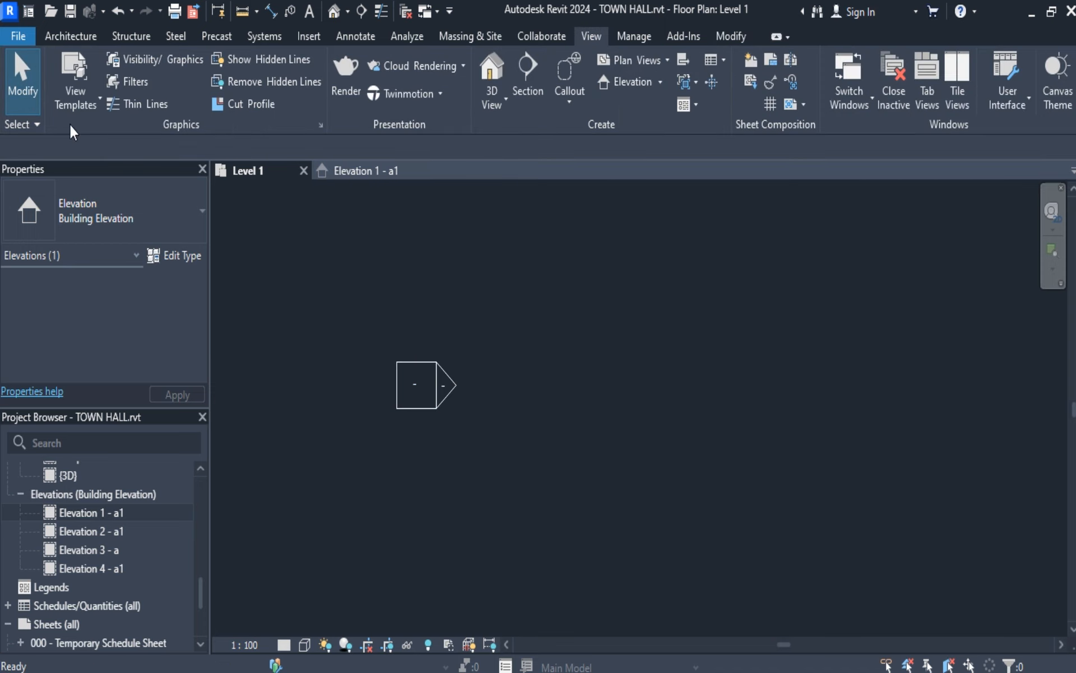
click(395, 365)
click(20, 89)
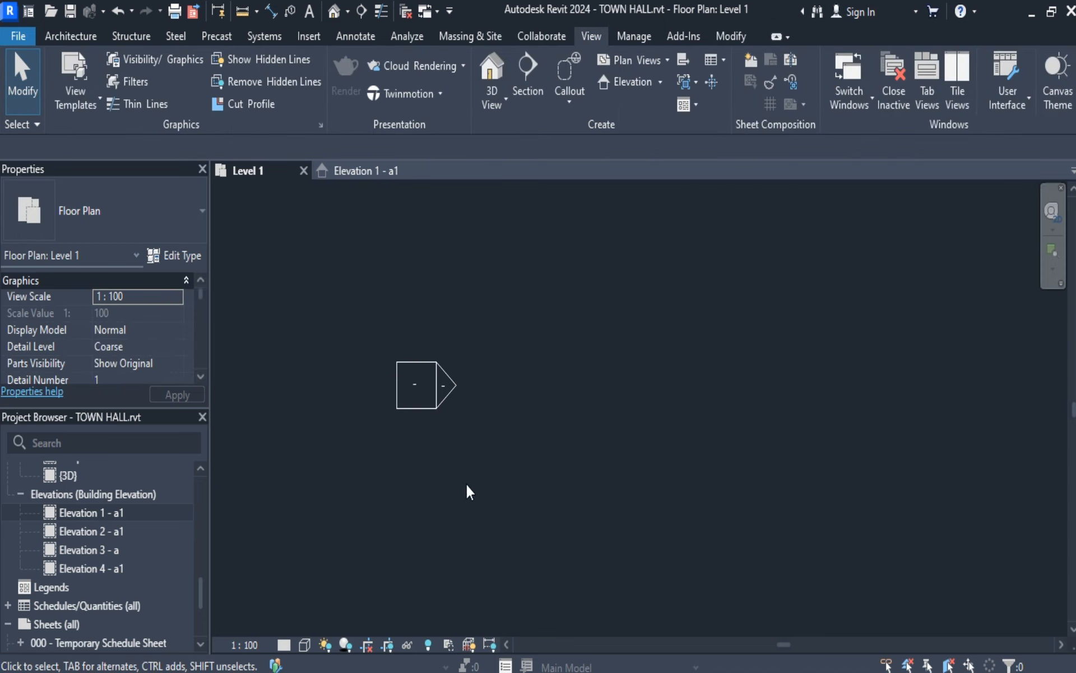
Open the elevation view of the marker west of the grid and close the Elevation 1 - a1 view.
double_click(444, 384)
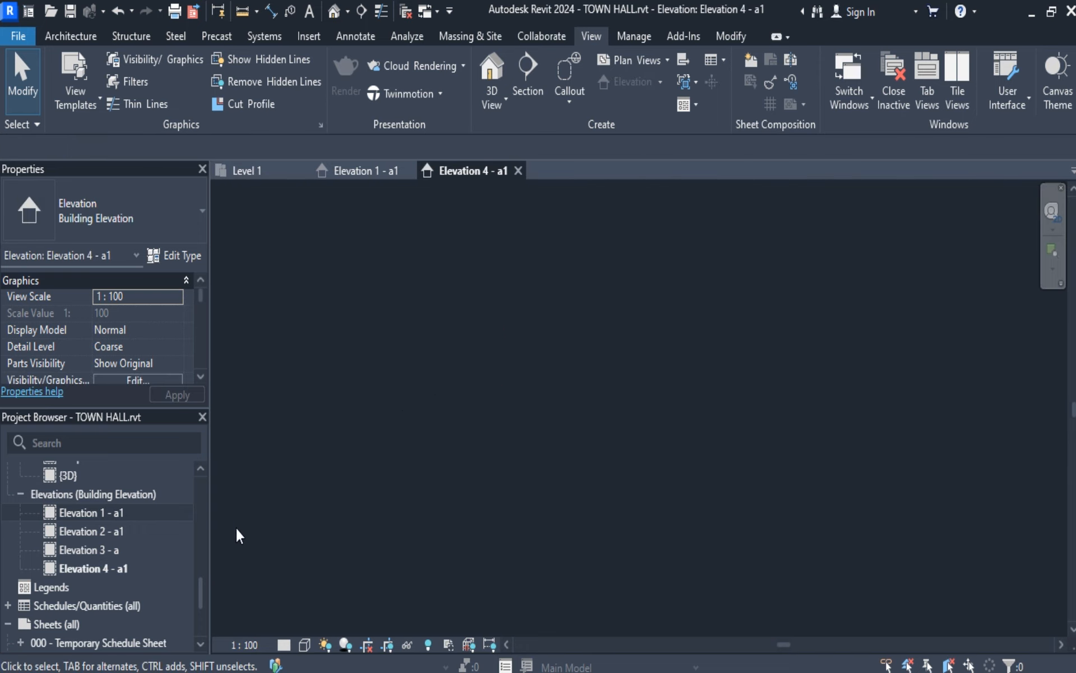
click(396, 169)
click(413, 171)
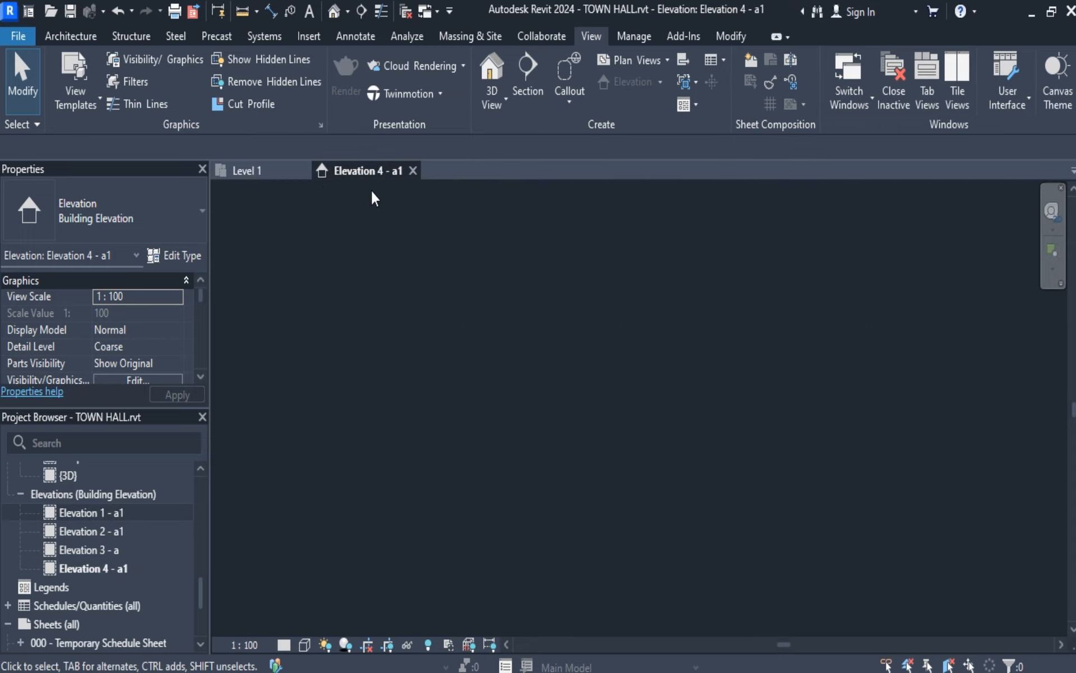
Match the west marker's Elevation 4 - a1 view to its project browser entry, and return to the Level 1 plan.
click(255, 171)
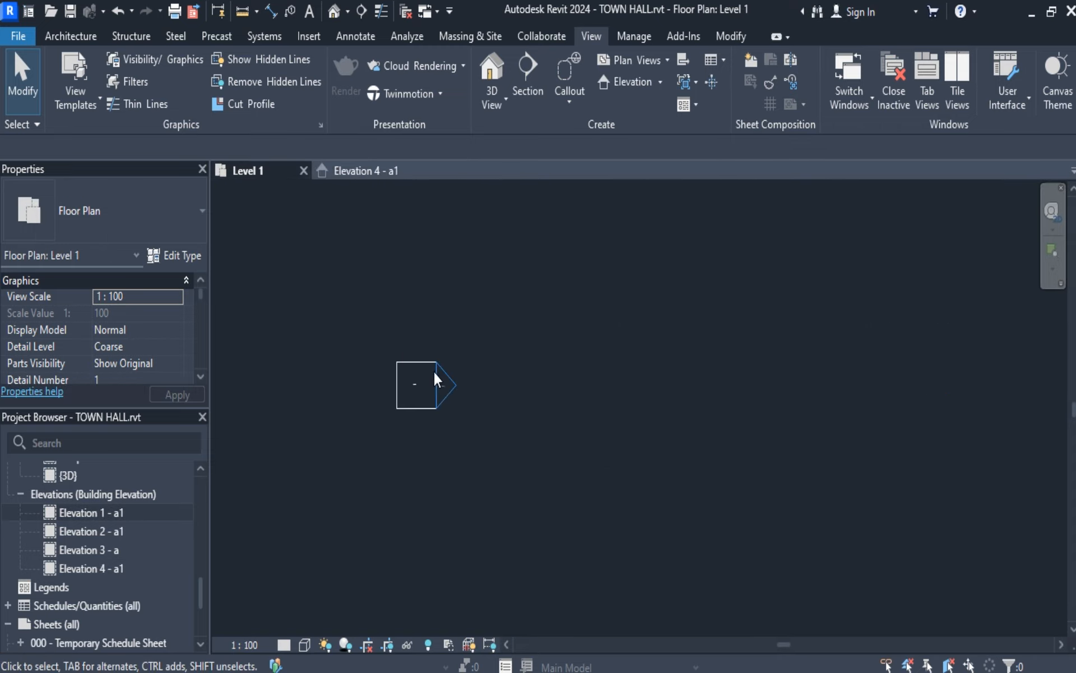
click(366, 173)
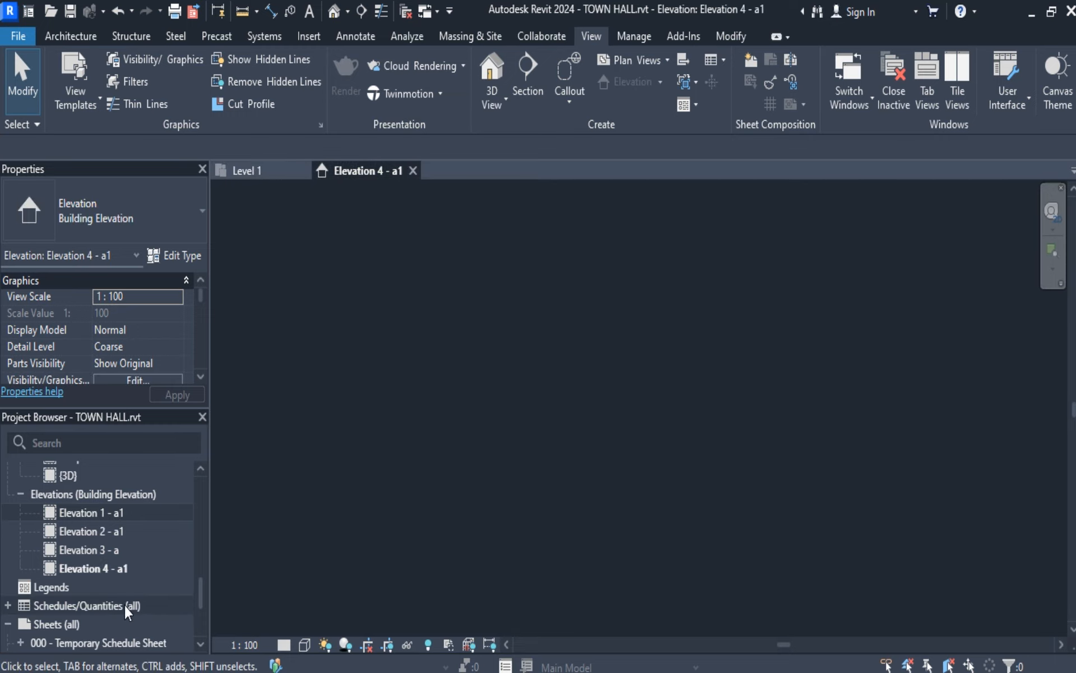
click(121, 568)
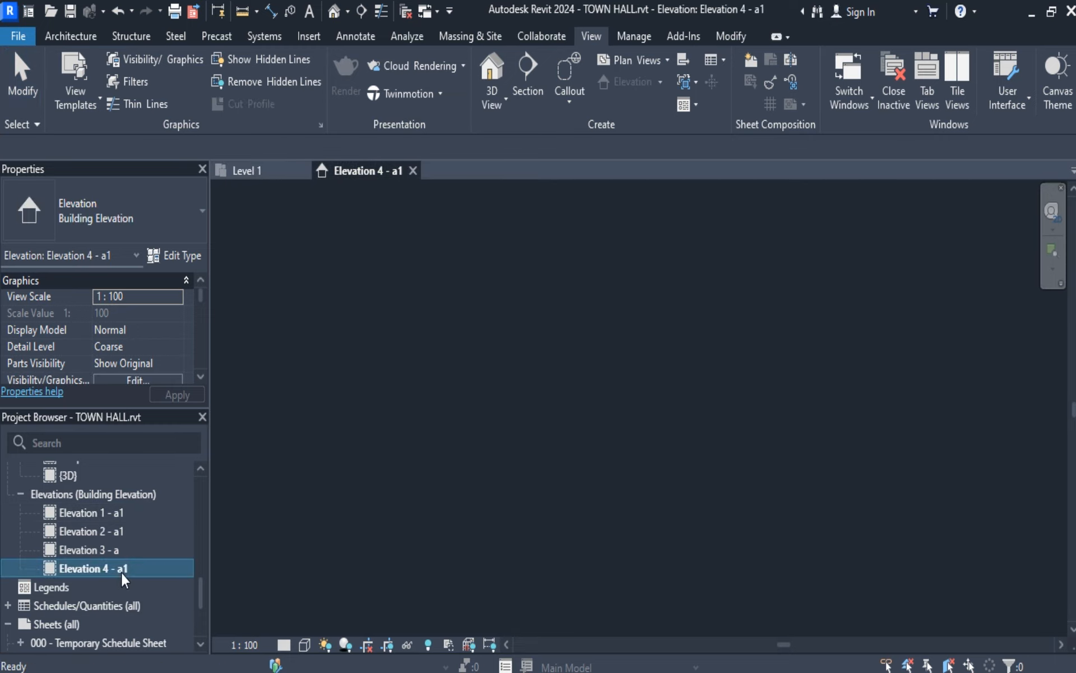
click(269, 170)
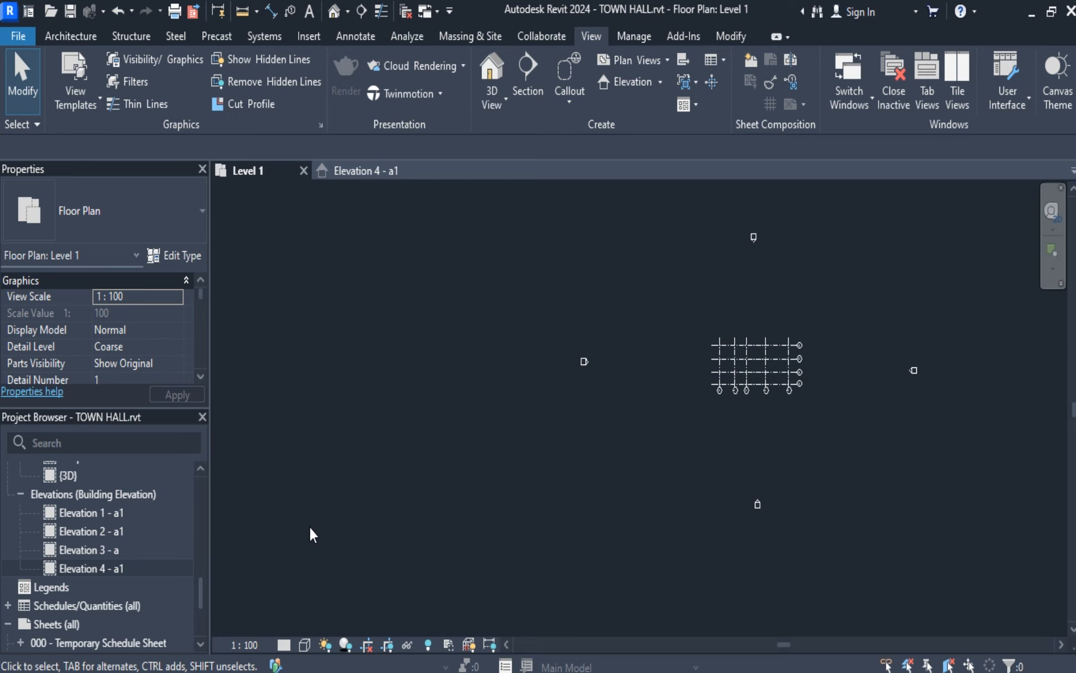
Rename the Elevation 4 - a1 view as WEST.
right_click(132, 567)
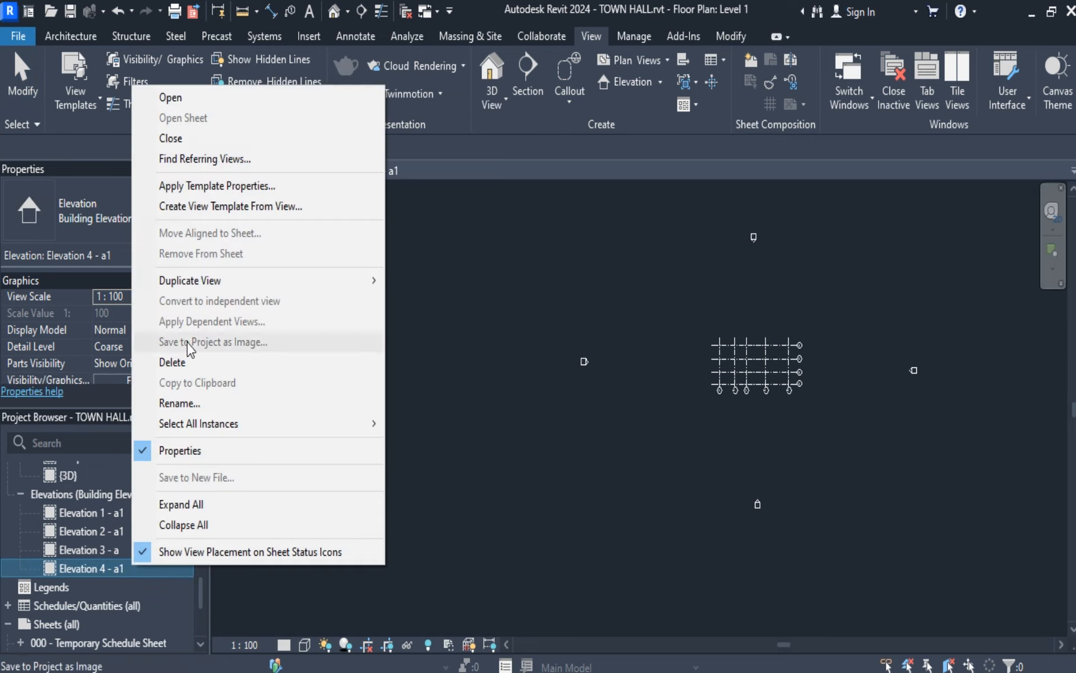
click(212, 401)
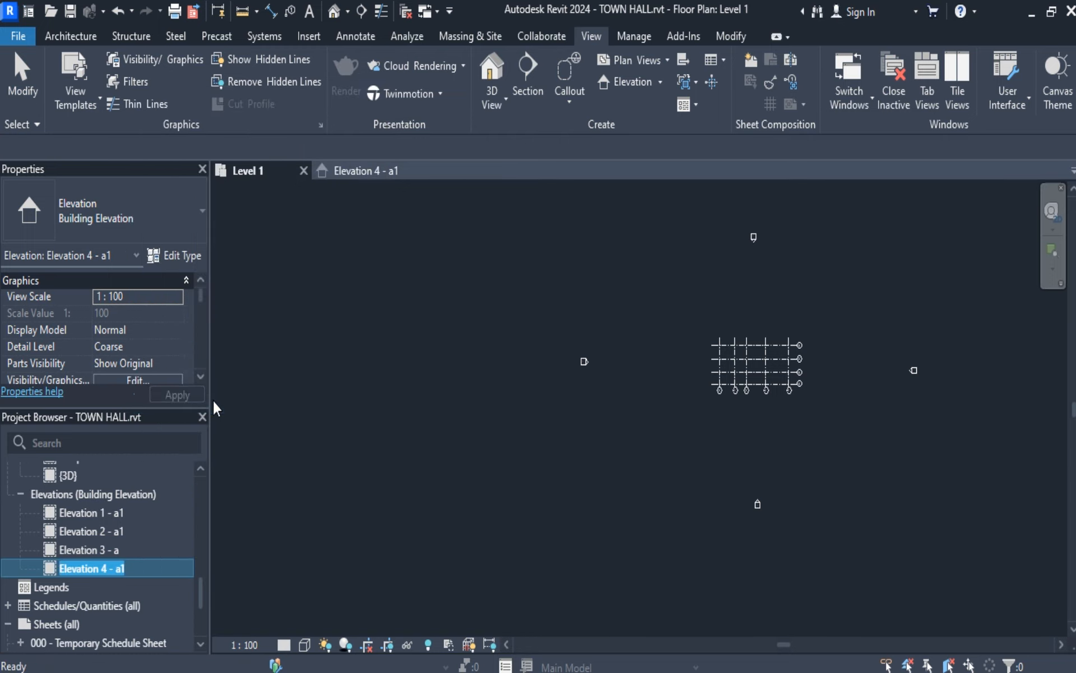
text(WEST)
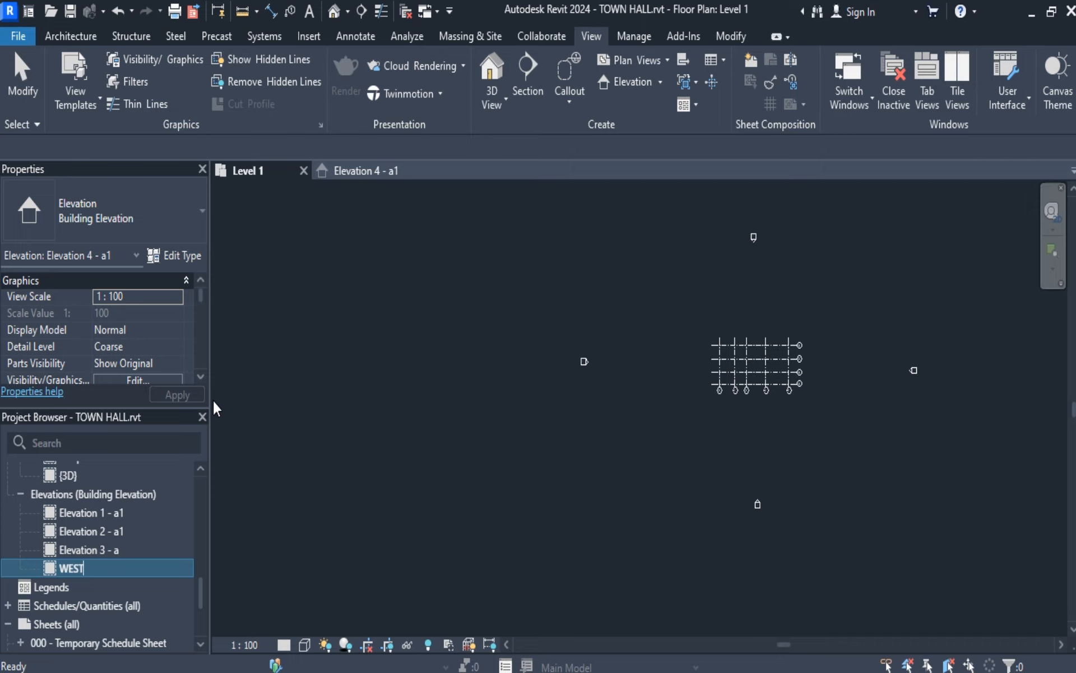
click(366, 472)
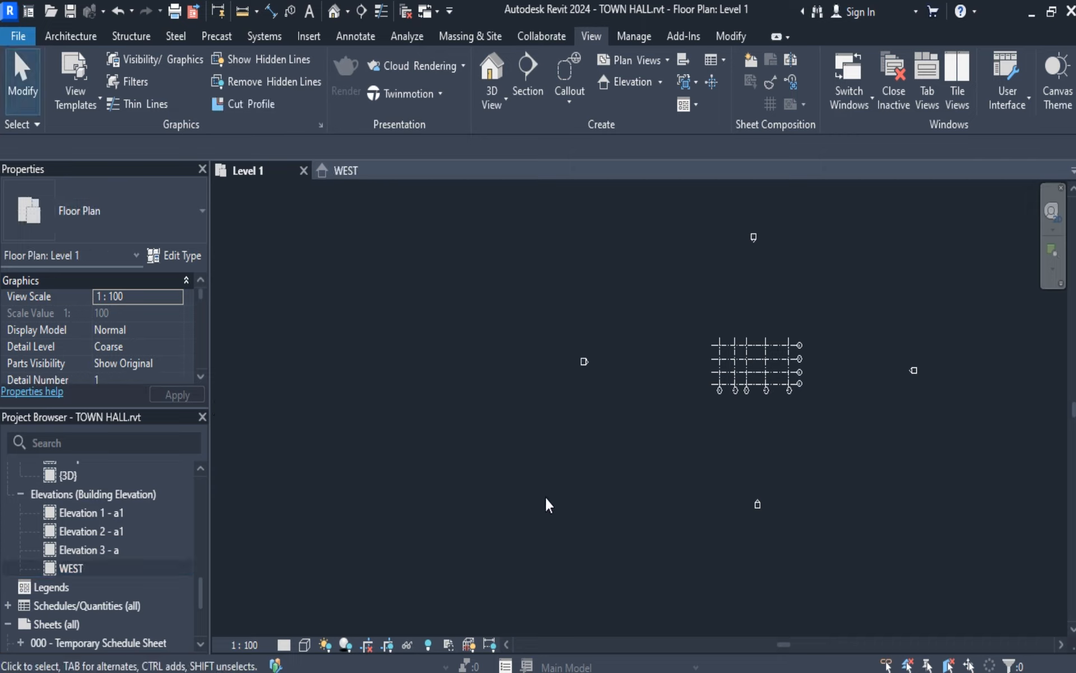
Open the elevation view of the marker south of the grid to identify its name, and return to the Level 1 plan.
scroll(780, 513, up, 5)
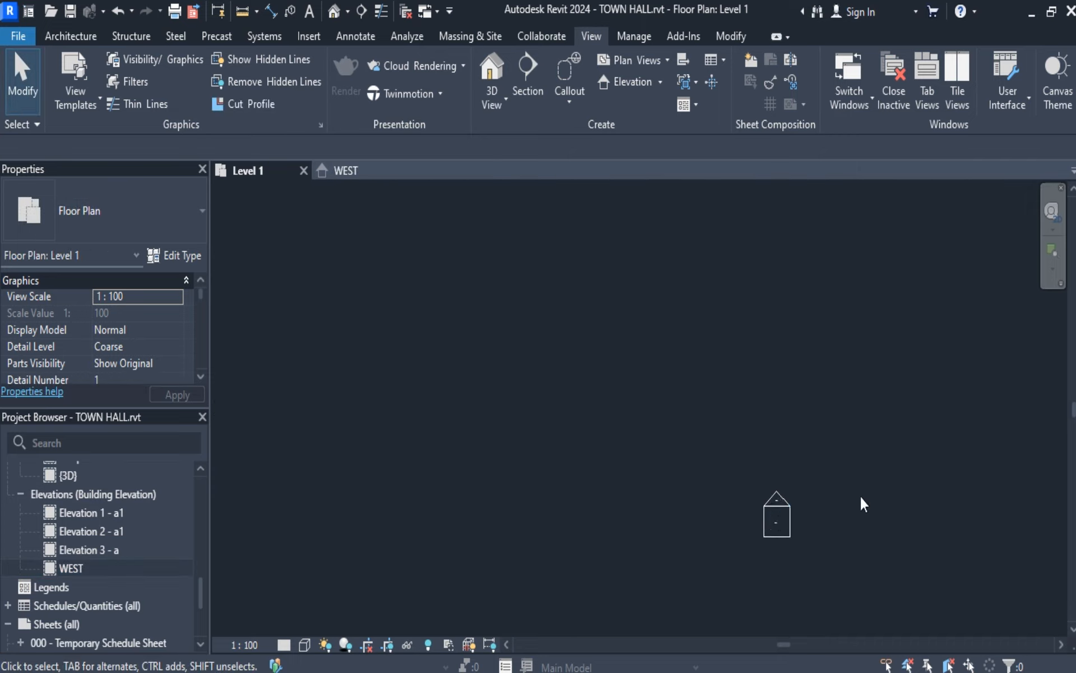
middle_drag(935, 465, 783, 506)
scroll(703, 499, up, 2)
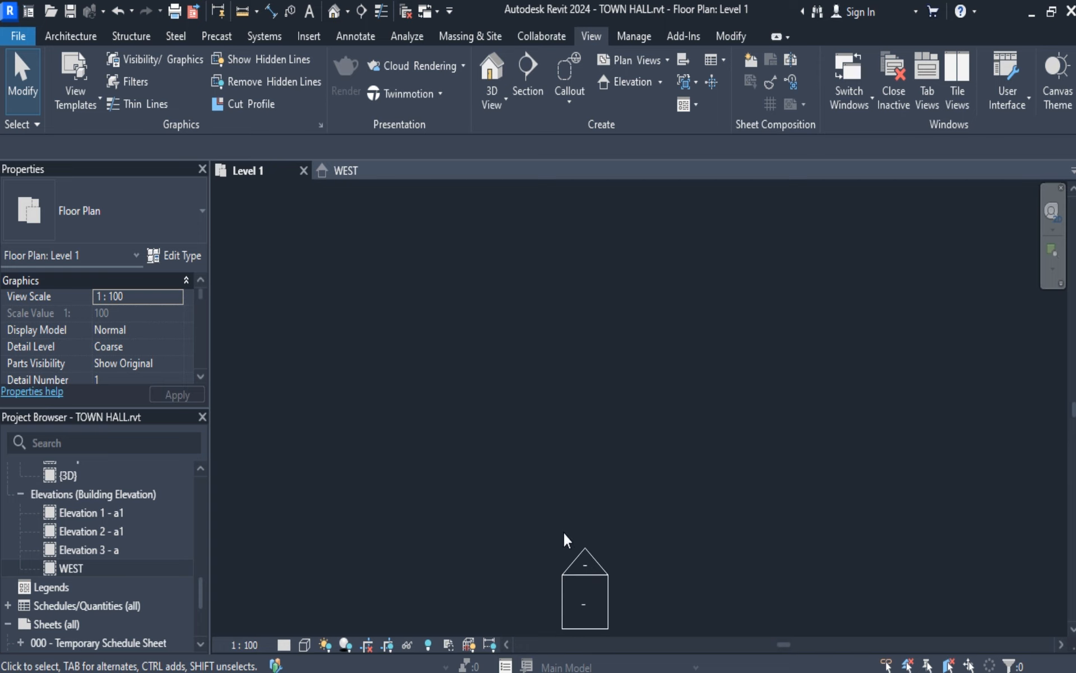
double_click(583, 562)
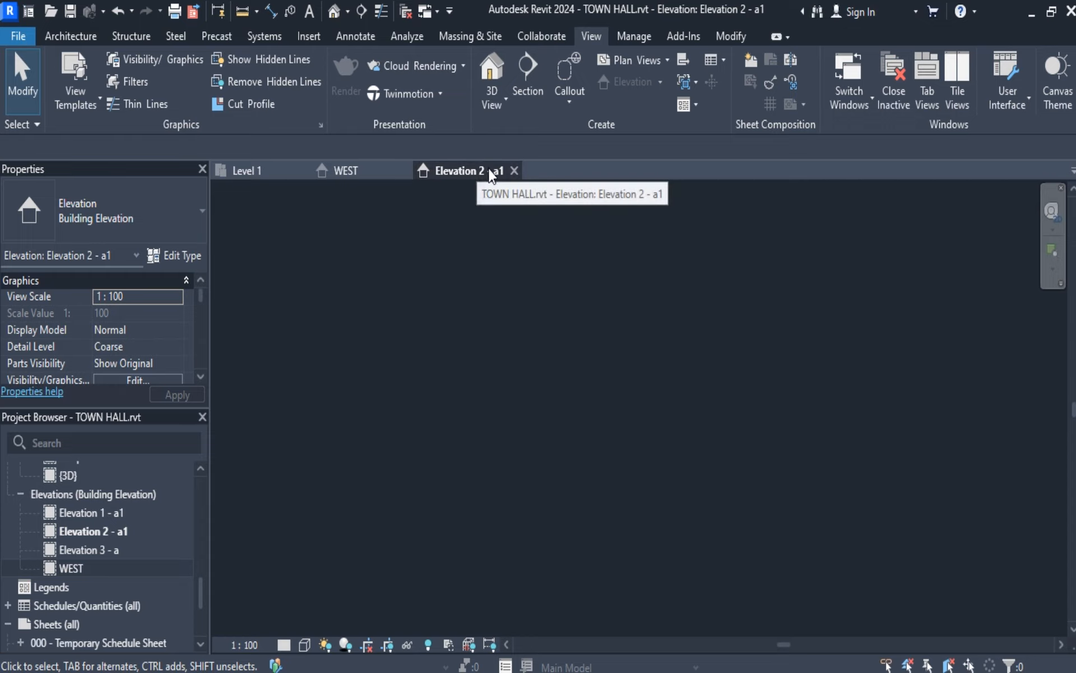
click(134, 531)
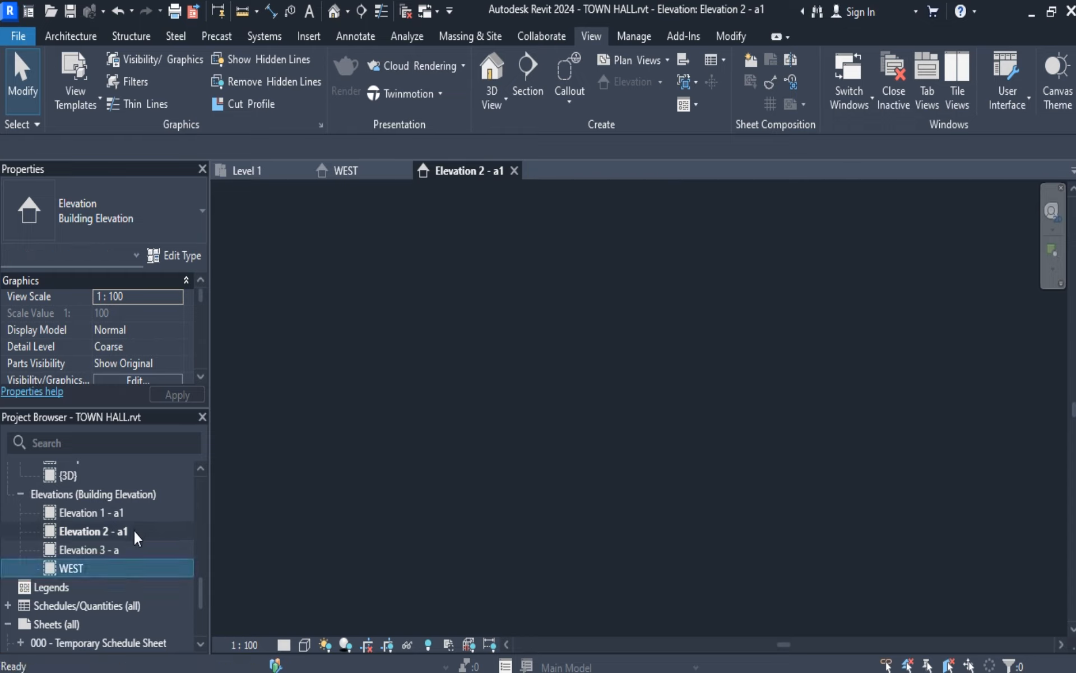
click(255, 174)
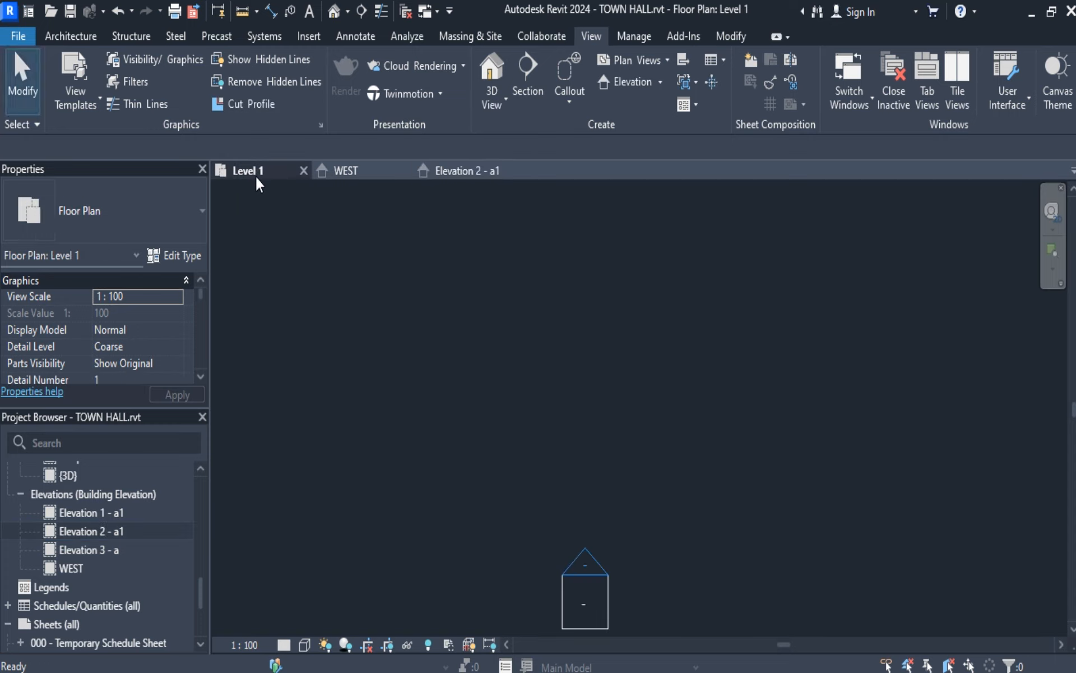
scroll(547, 486, up, 2)
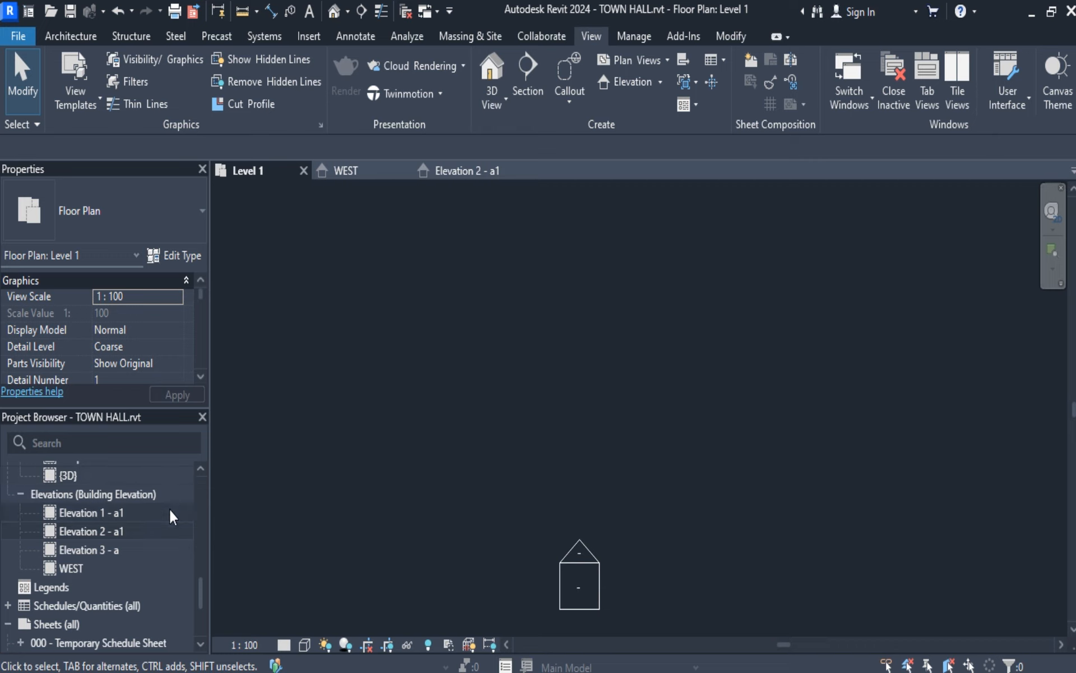
Rename the Elevation 2 - a1 view as NORTH.
right_click(152, 530)
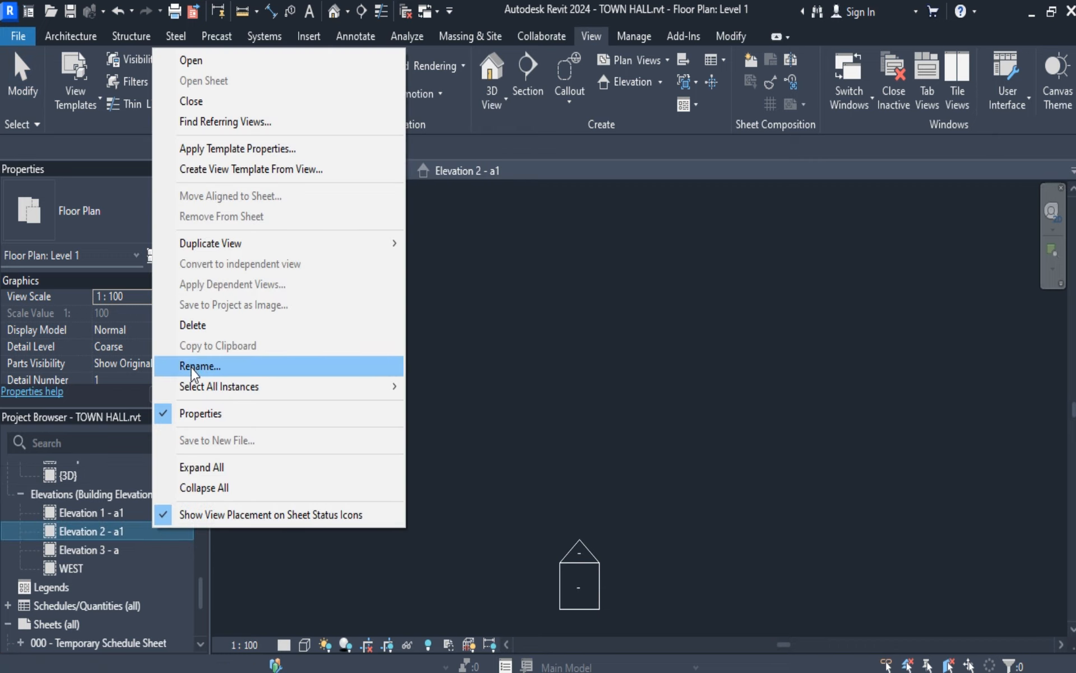
click(200, 366)
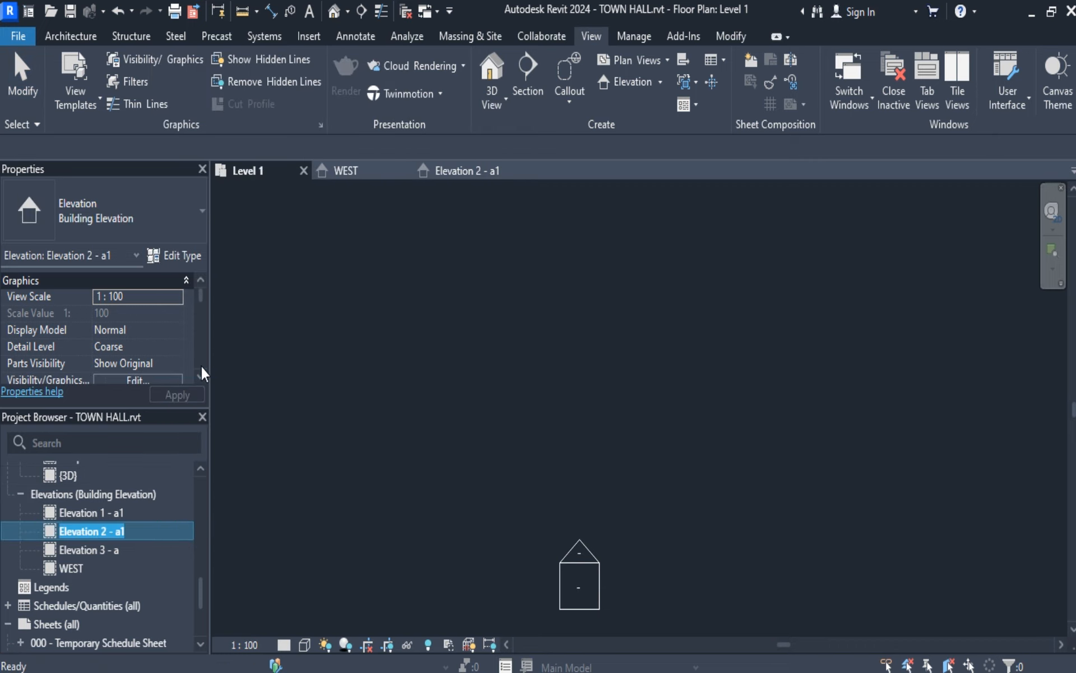
text(NORTH)
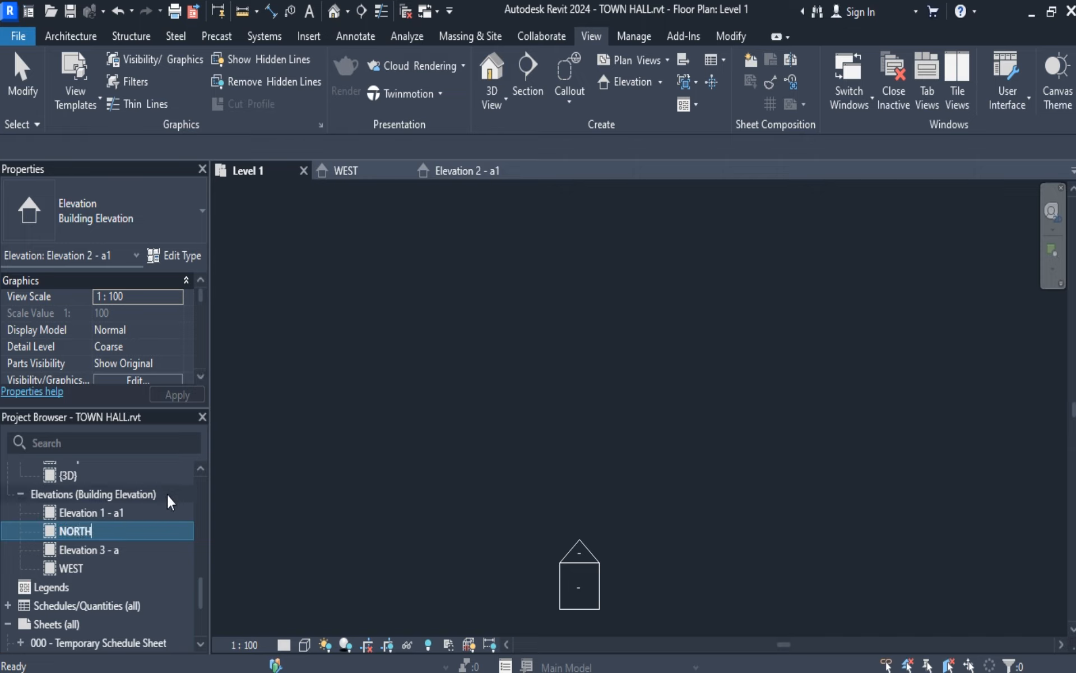
key(Return)
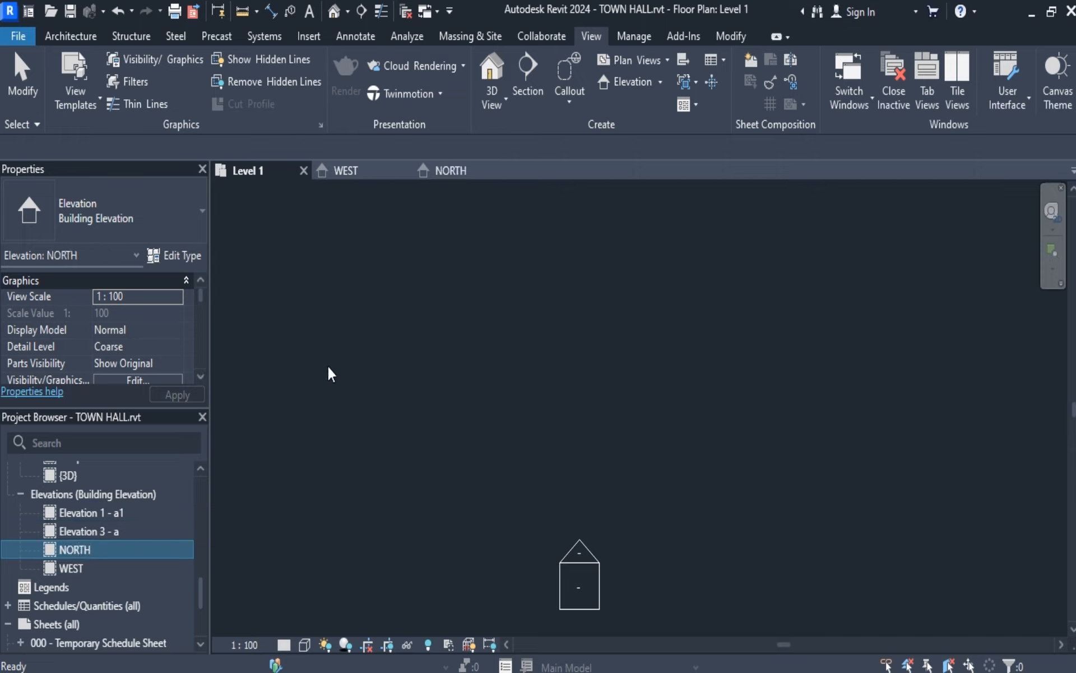
Open the elevation view of the marker east of the grid to identify its name.
scroll(565, 492, down, 4)
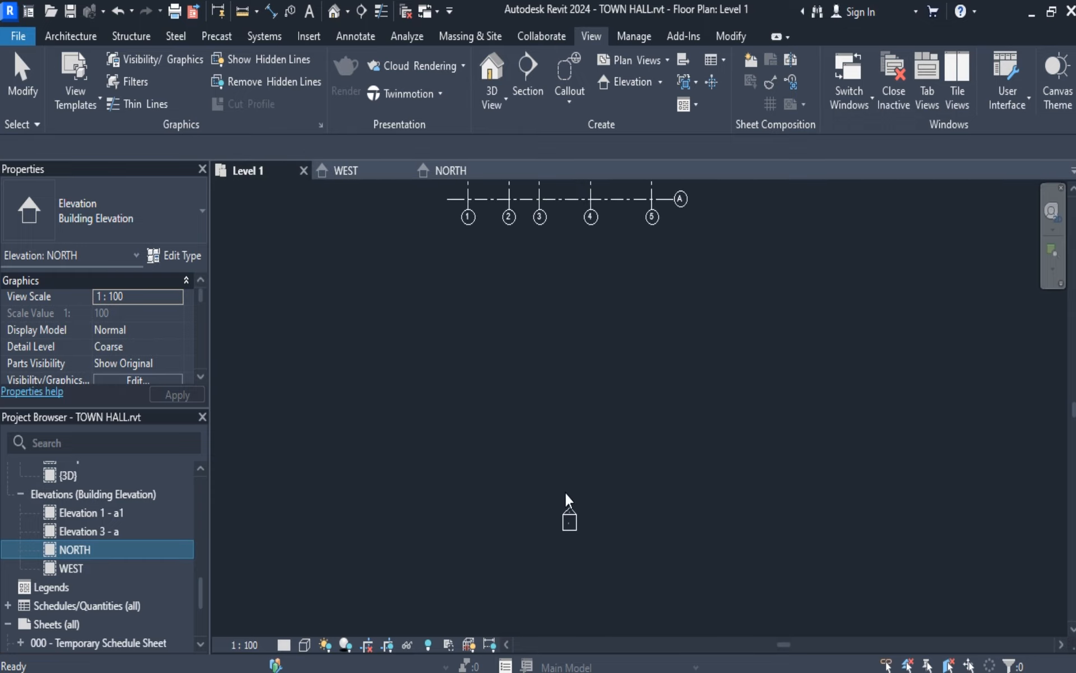
scroll(569, 496, down, 3)
scroll(655, 373, up, 3)
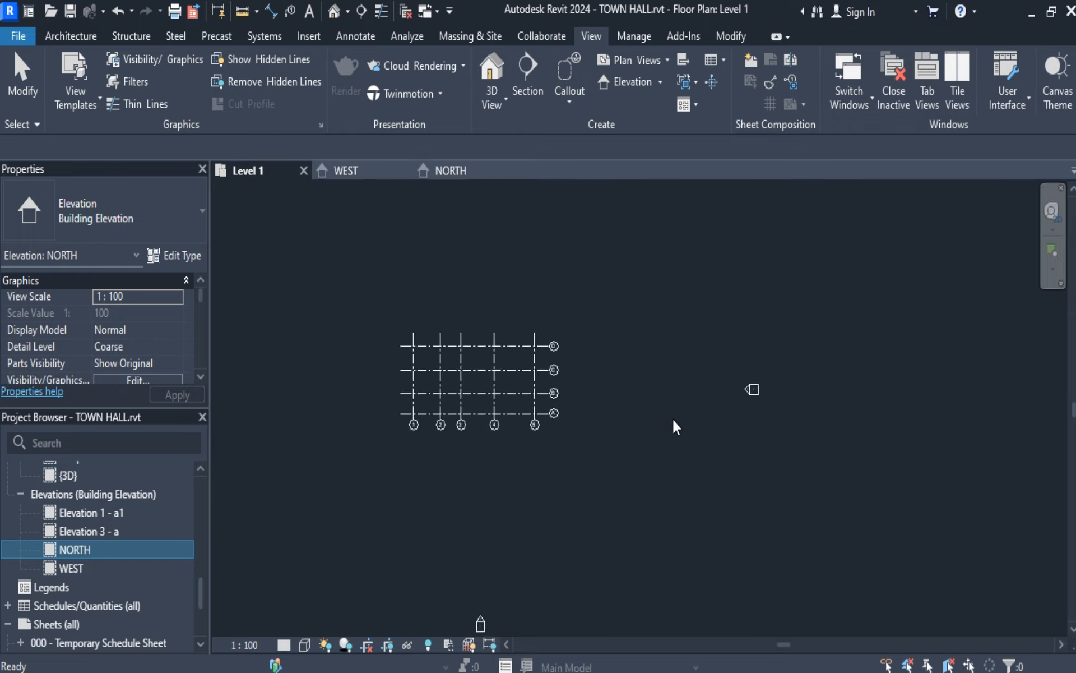
scroll(689, 426, up, 2)
scroll(813, 356, up, 3)
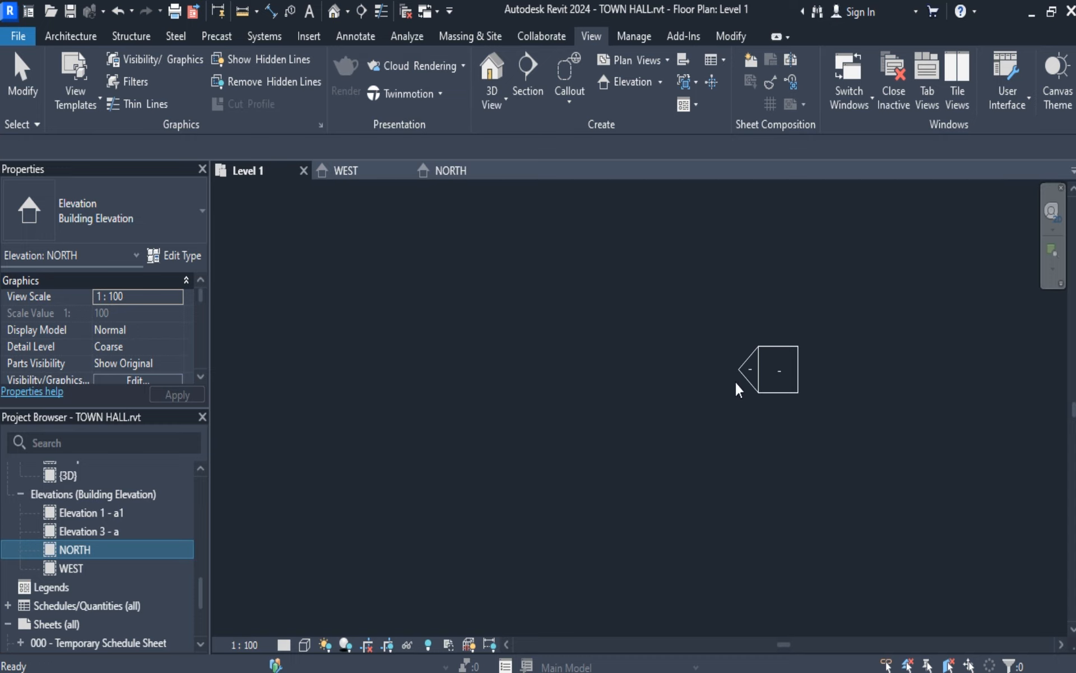
click(748, 368)
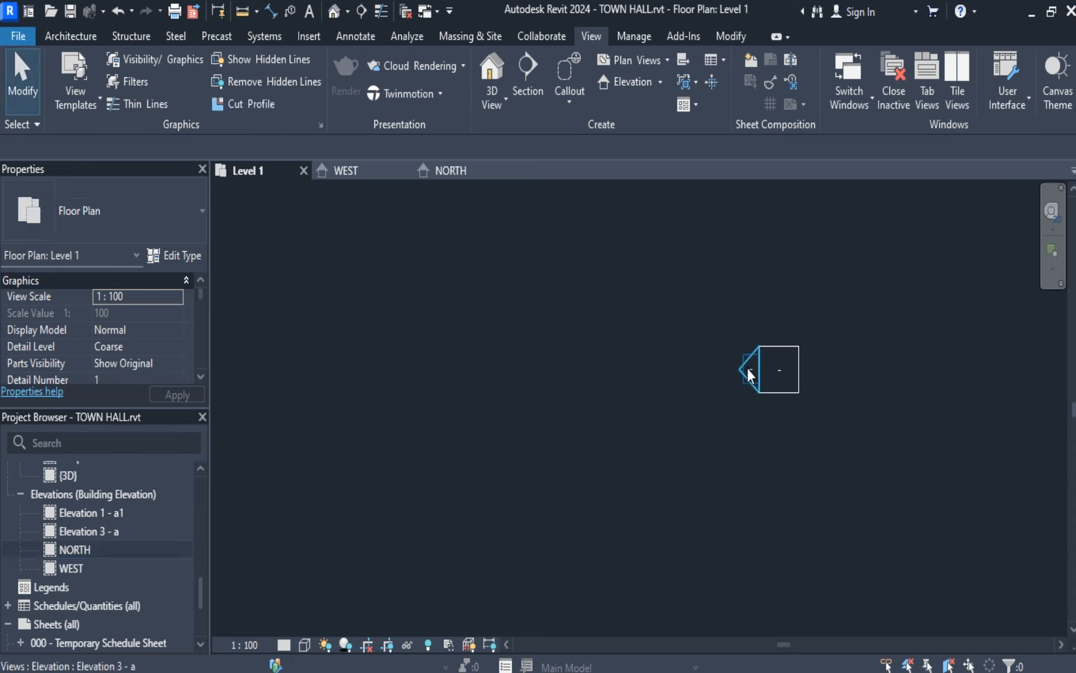
double_click(747, 368)
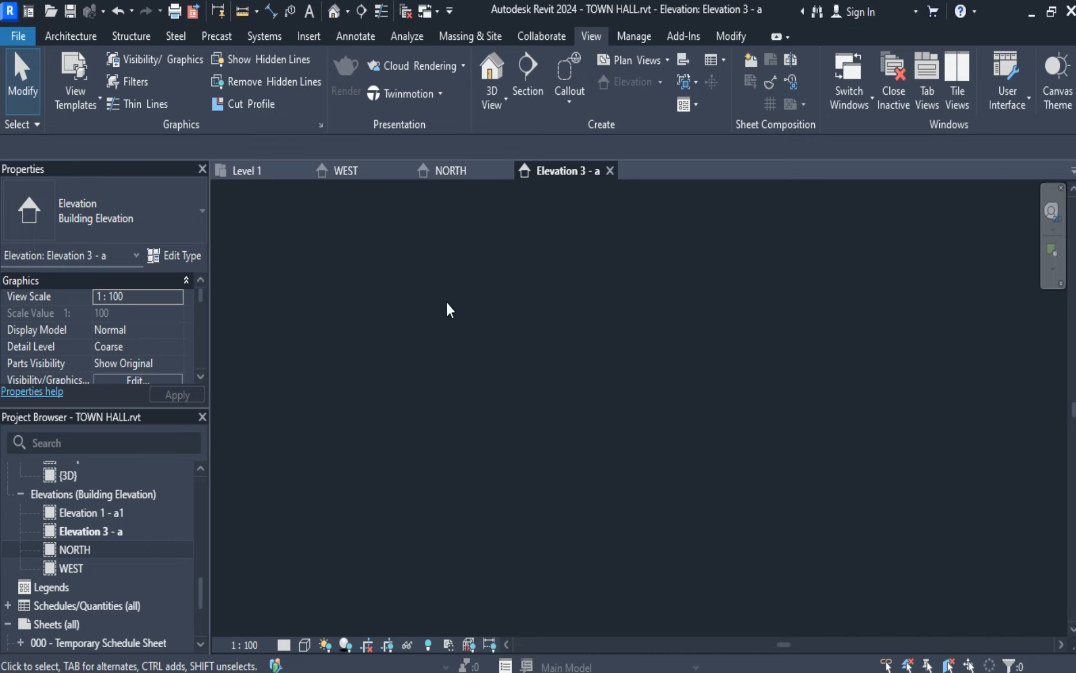
Rename the Elevation 3 - a view as EAST.
click(112, 531)
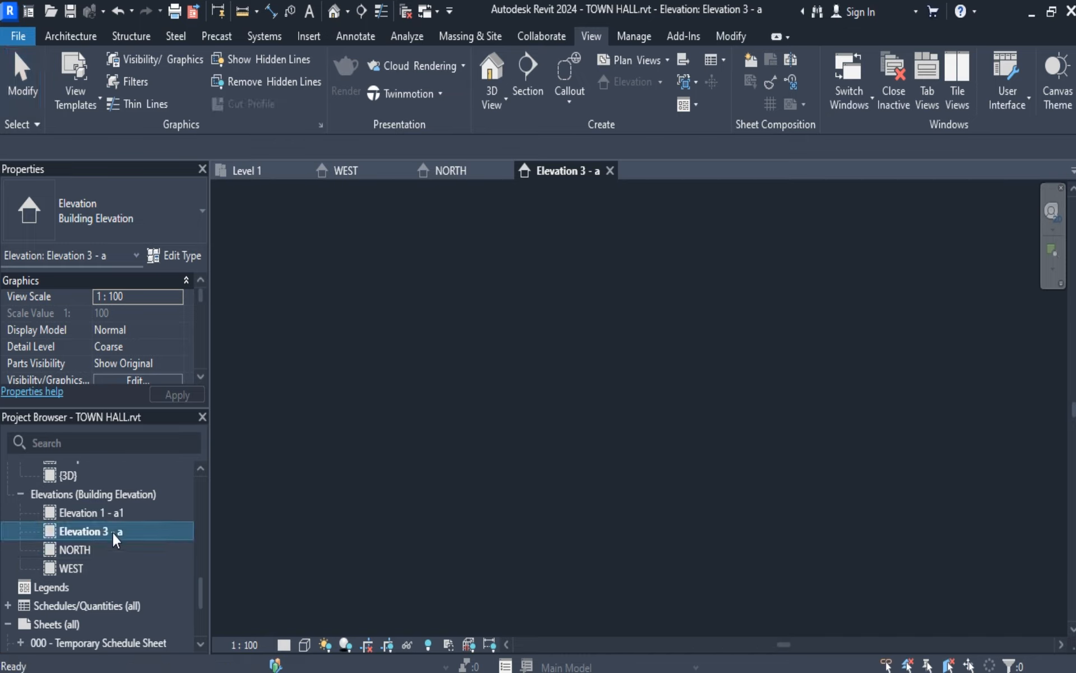
right_click(147, 531)
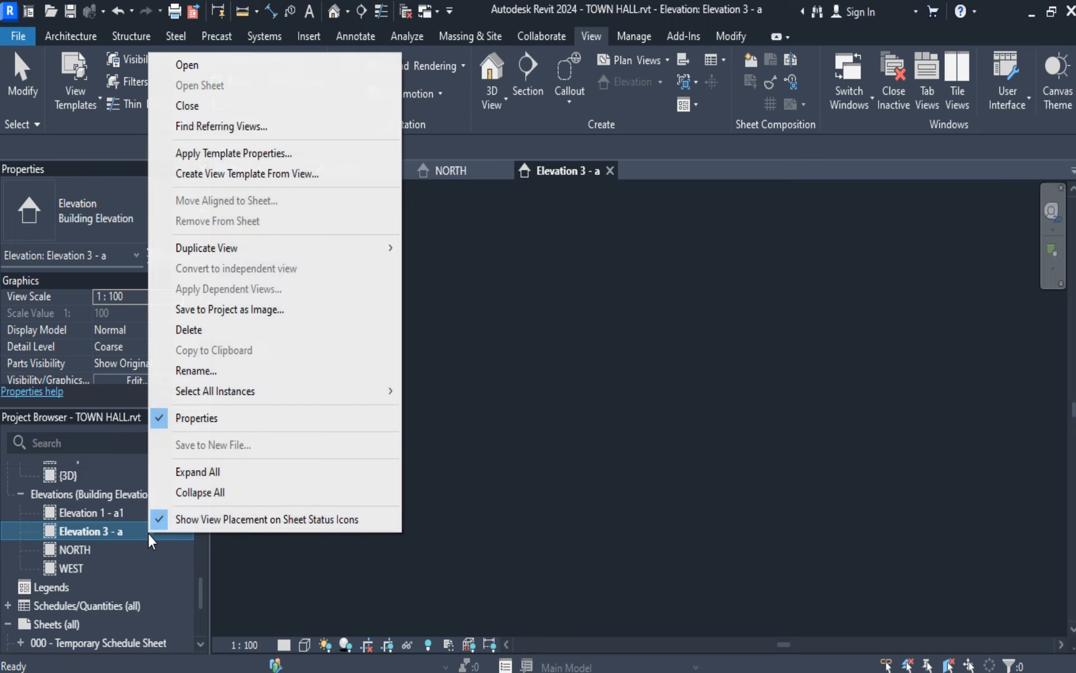
click(214, 370)
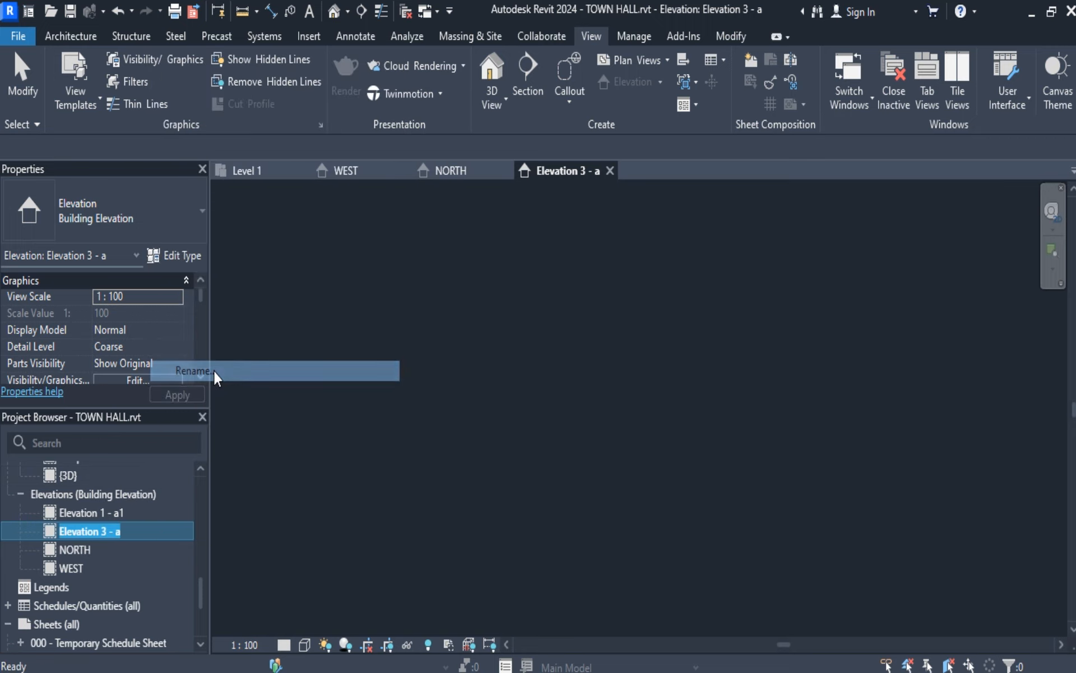
text(EAST)
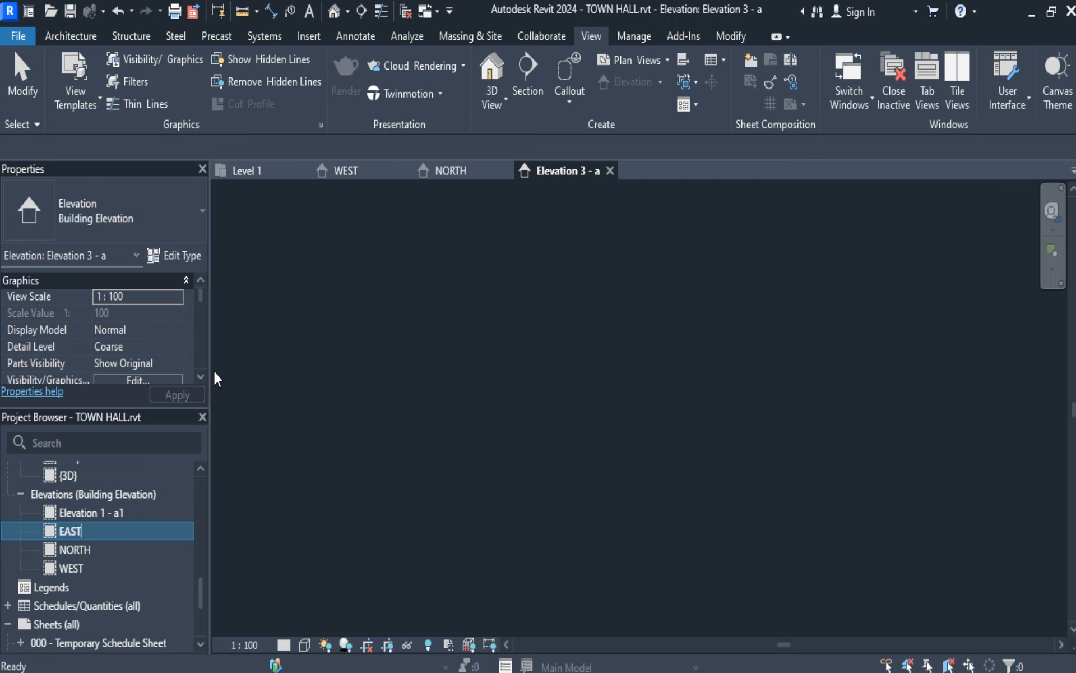
click(103, 514)
Rename the remaining Elevation 1 - a1 view as SOUTH.
click(106, 533)
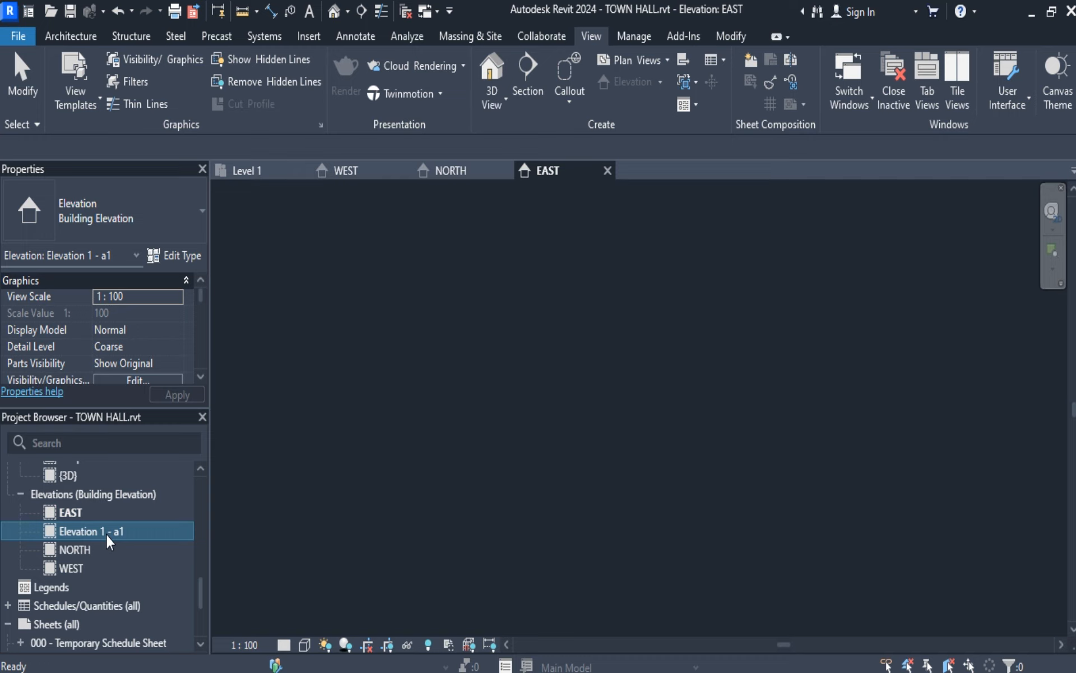
right_click(106, 533)
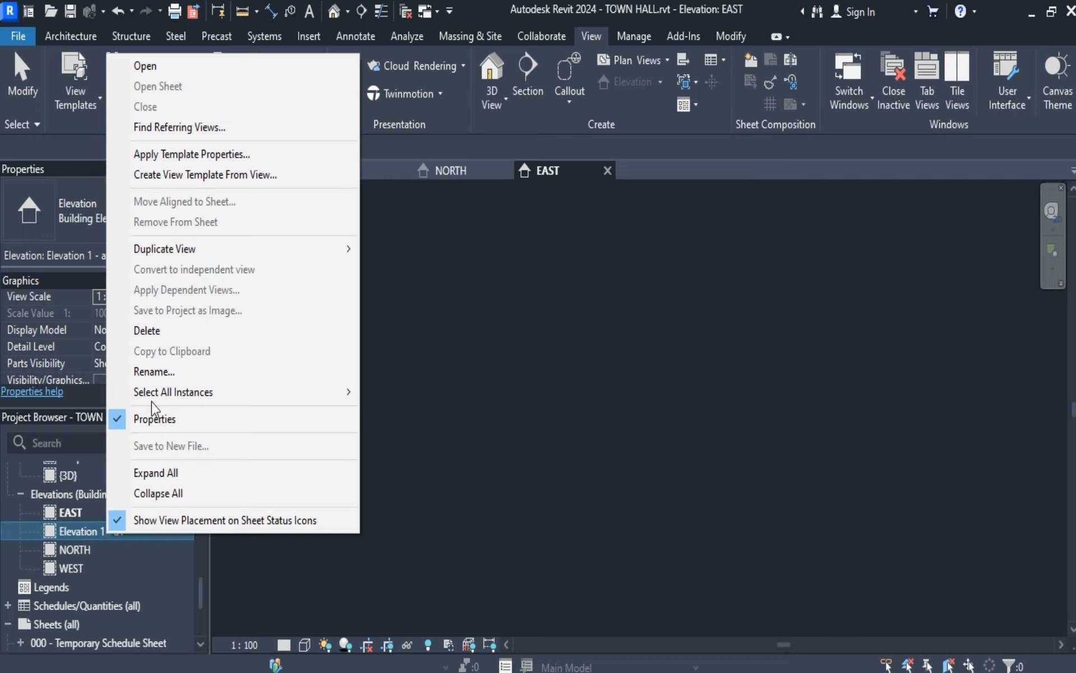
click(156, 372)
text(SOUTH)
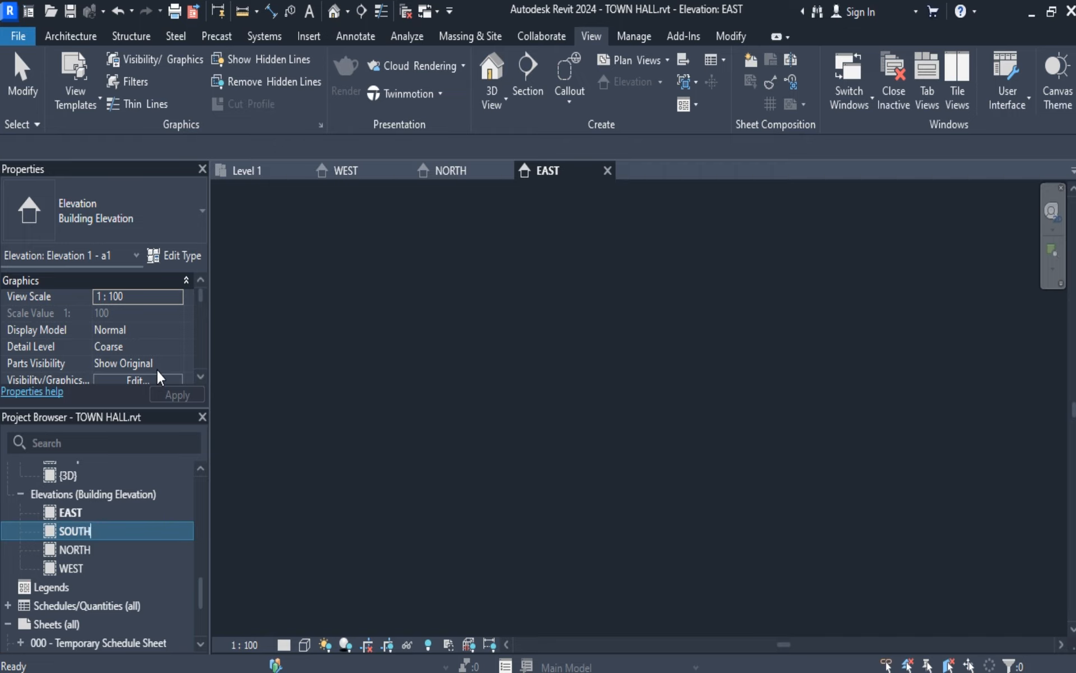
key(Return)
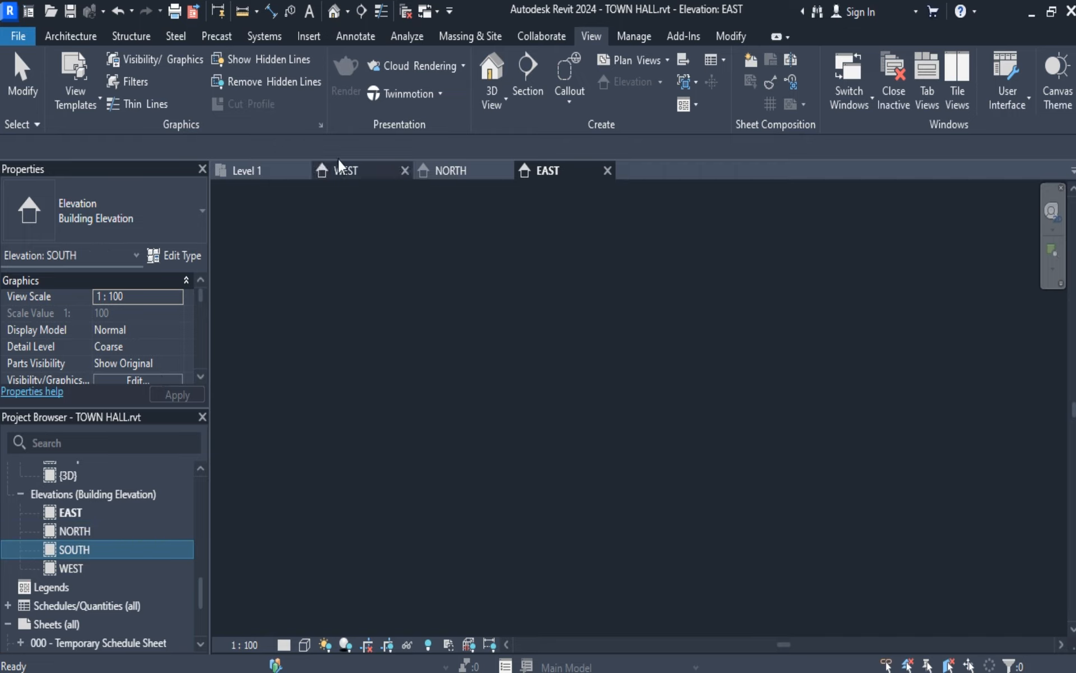
Return to the Level 1 floor plan and open the SOUTH elevation from its marker.
click(247, 170)
scroll(538, 401, down, 6)
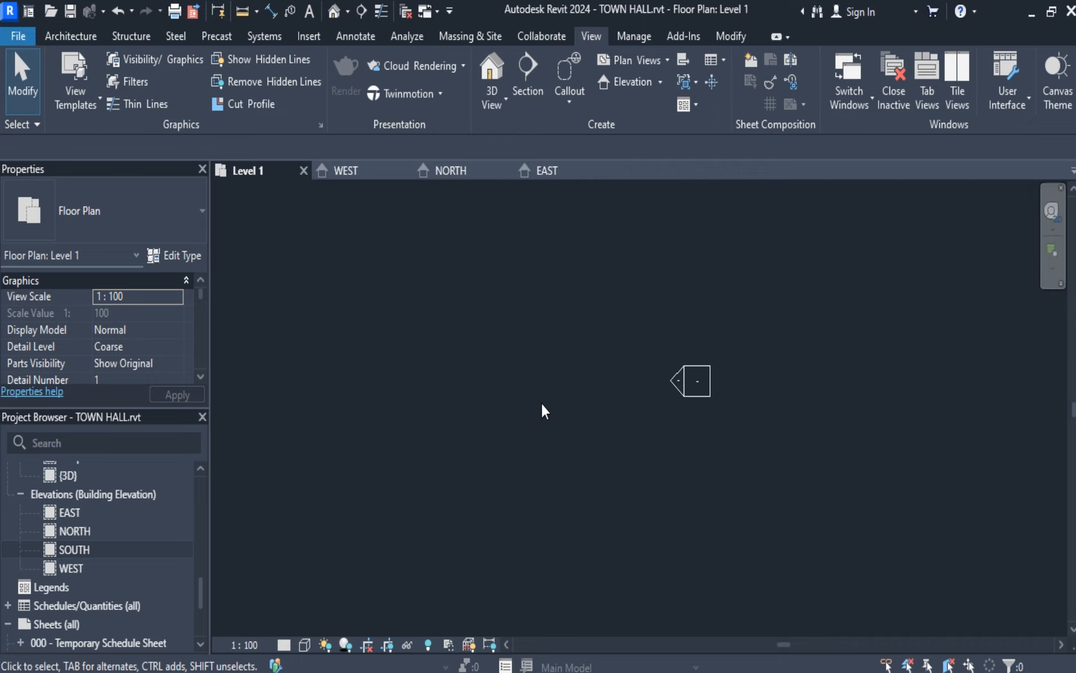
scroll(395, 311, up, 2)
scroll(395, 310, up, 5)
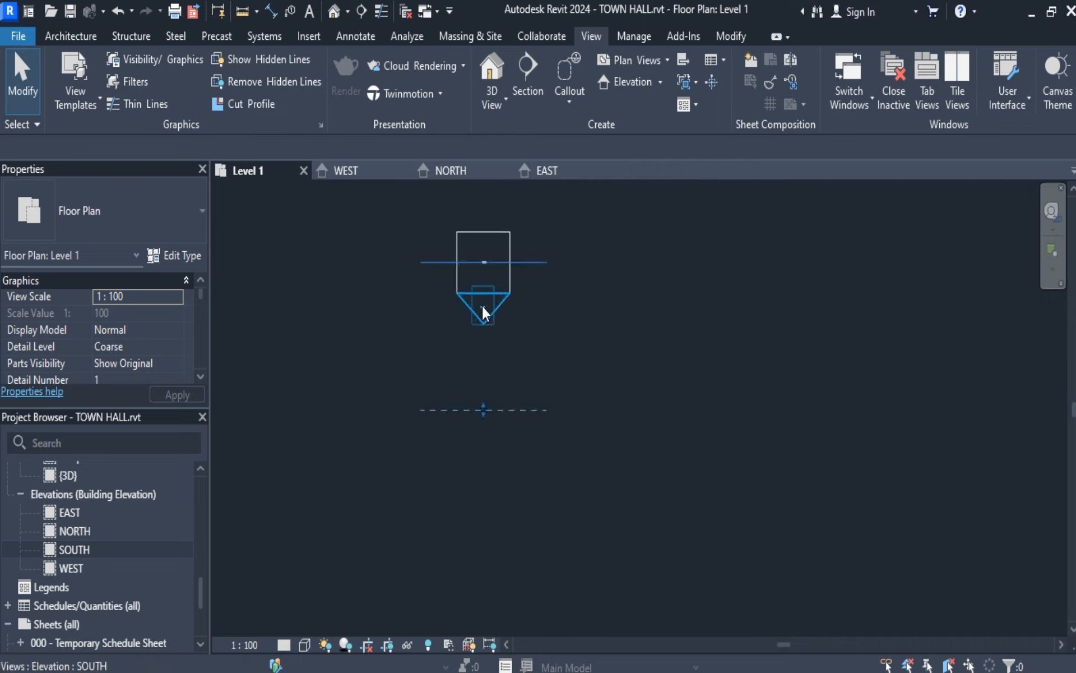
double_click(482, 305)
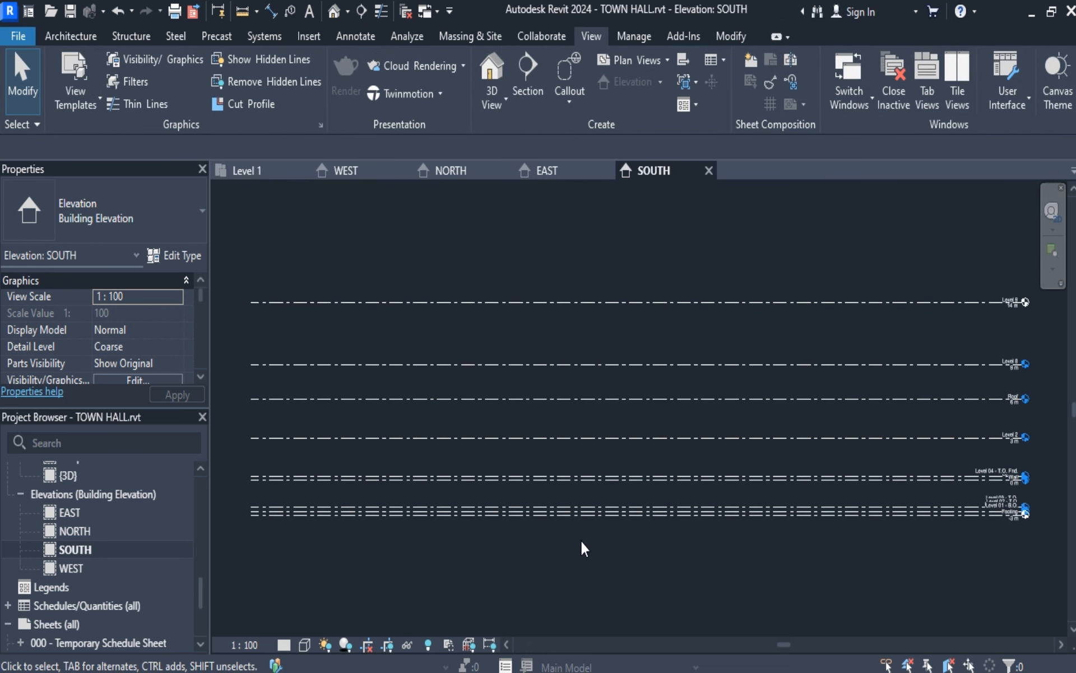
Compare the WEST, NORTH, EAST and SOUTH elevation views one after another.
click(366, 170)
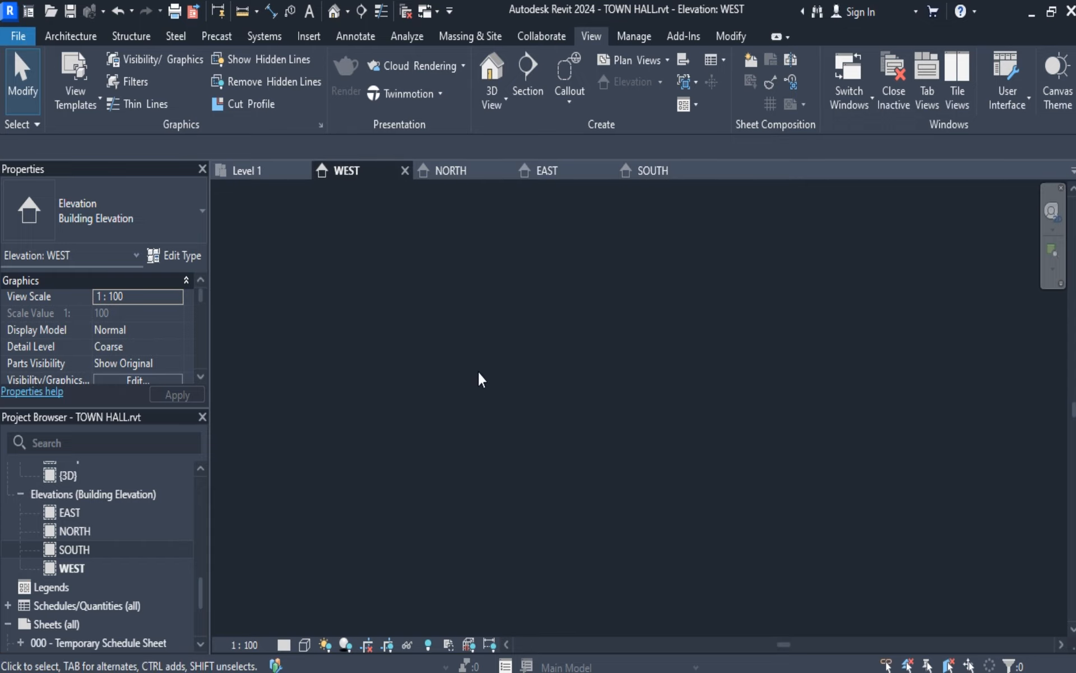
click(448, 170)
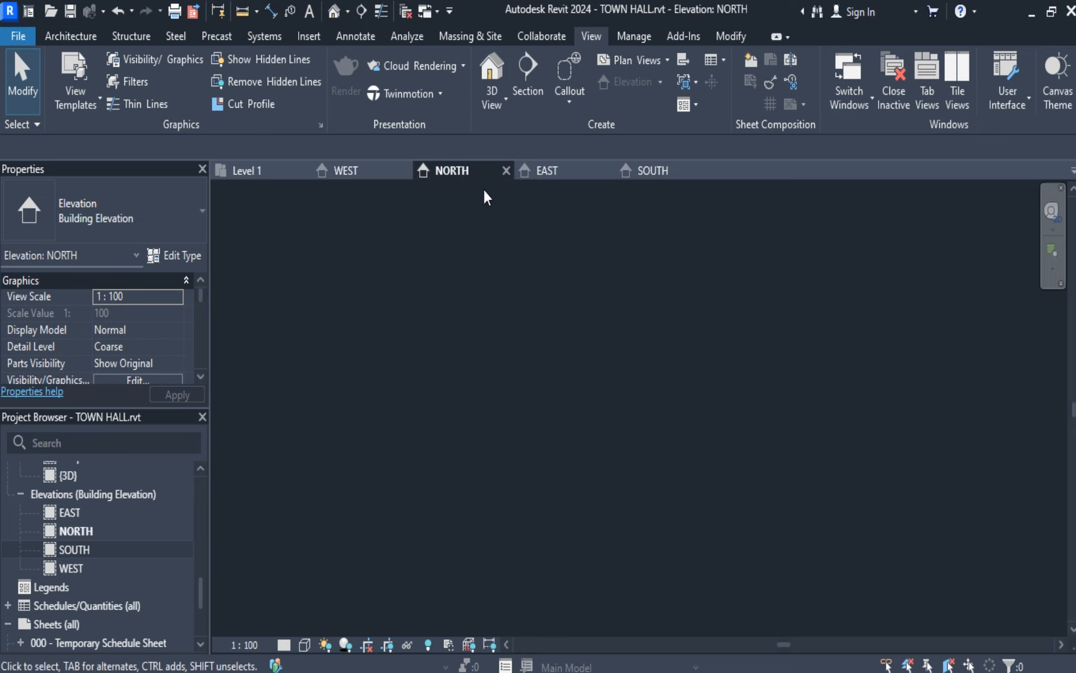
click(552, 177)
click(648, 174)
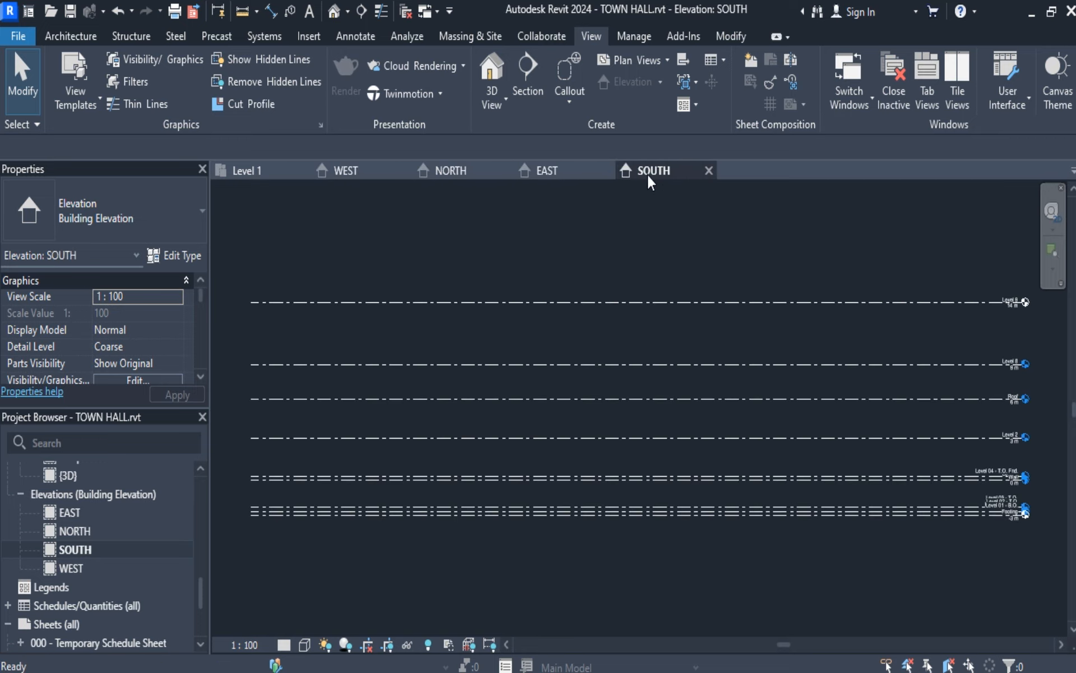
Close all four open elevation views and reopen only SOUTH from its marker in the Level 1 plan.
click(709, 170)
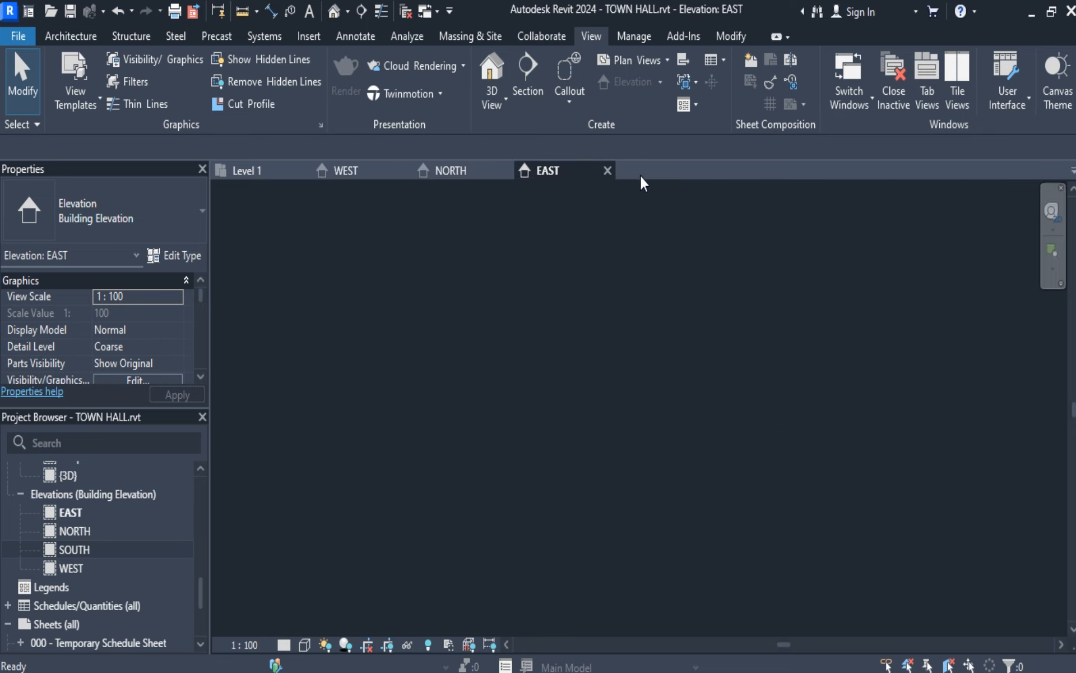
click(608, 171)
click(506, 170)
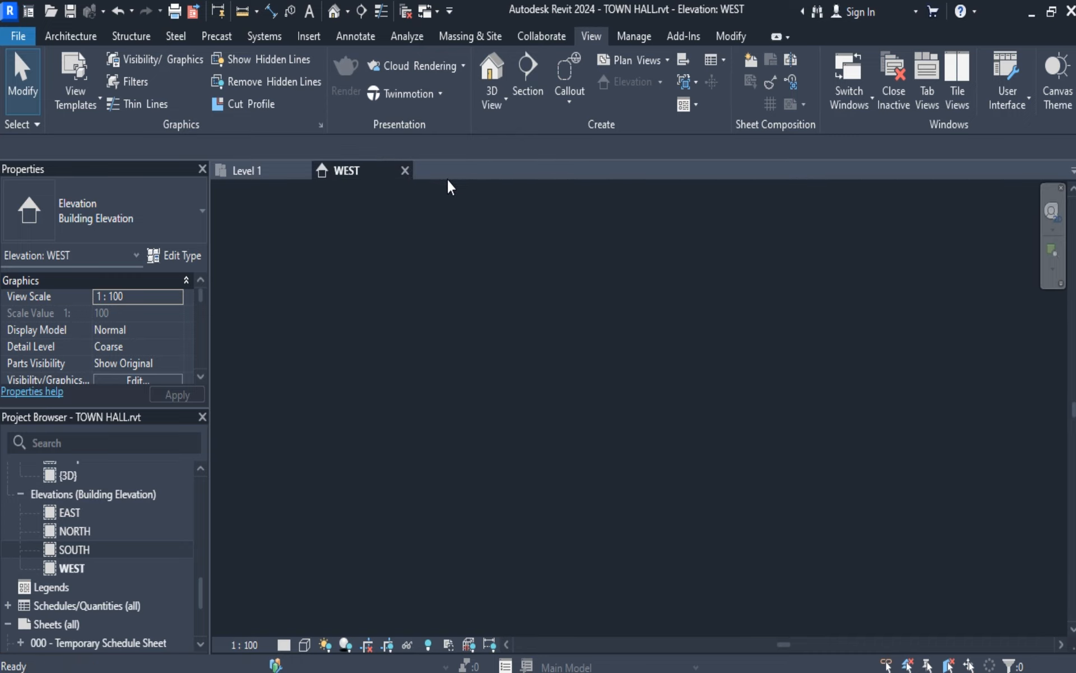
click(404, 170)
scroll(479, 338, down, 2)
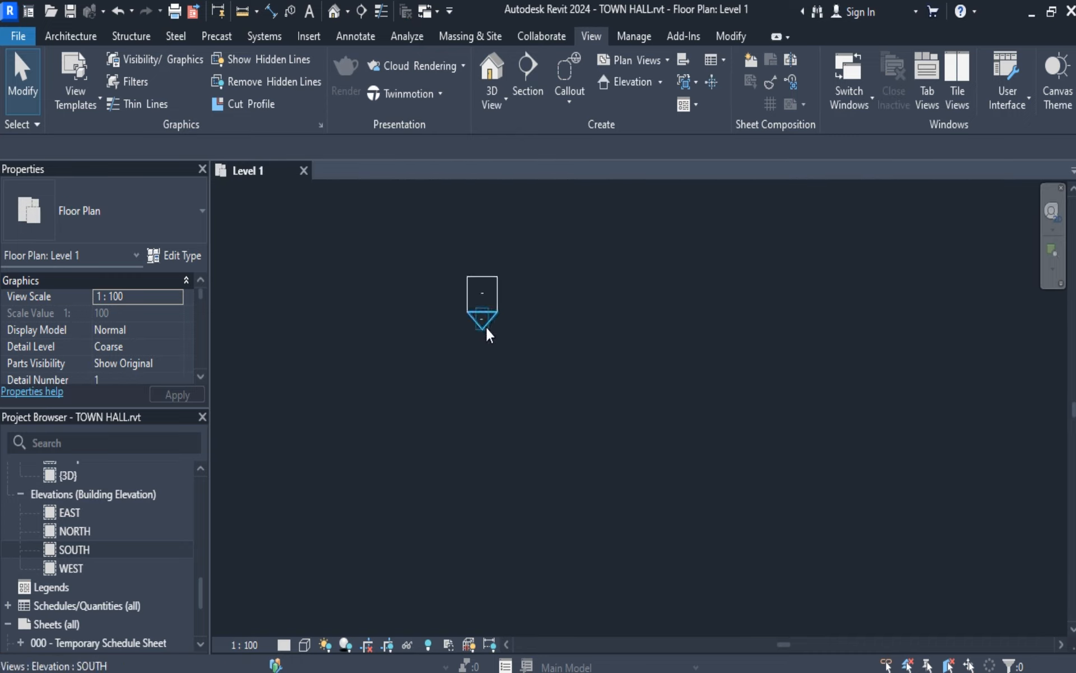
double_click(480, 317)
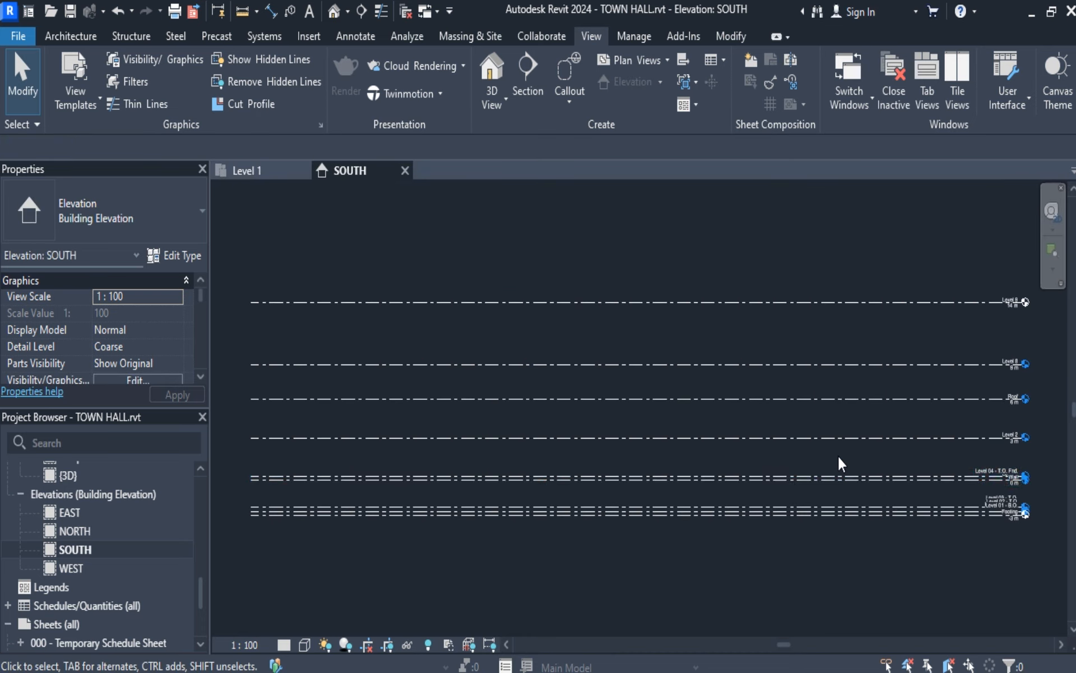
Examine the names and heights of the level lines in the SOUTH elevation, especially the closely stacked foundation levels.
scroll(841, 457, up, 3)
middle_drag(994, 513, 579, 461)
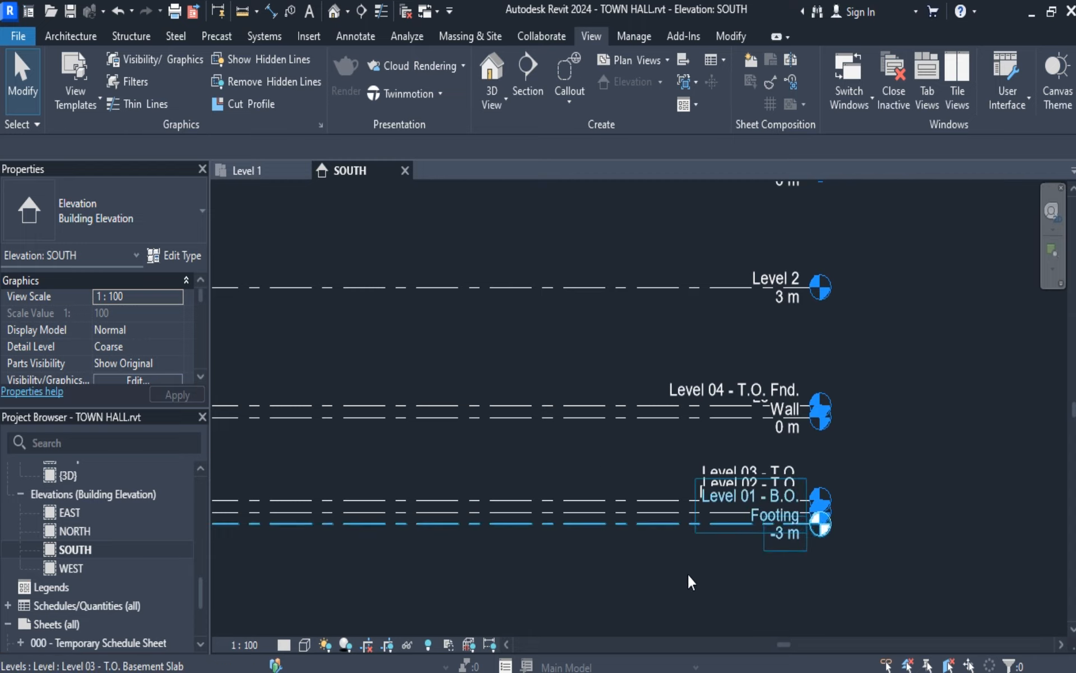
scroll(751, 556, down, 1)
scroll(758, 506, up, 2)
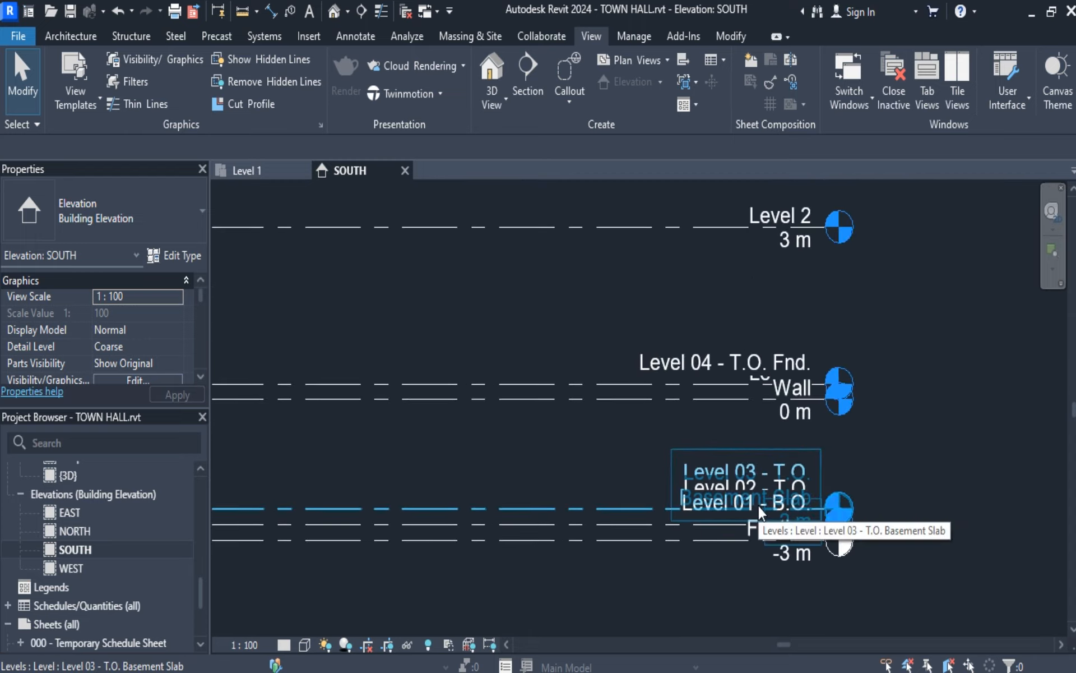
scroll(719, 431, up, 1)
scroll(720, 441, down, 5)
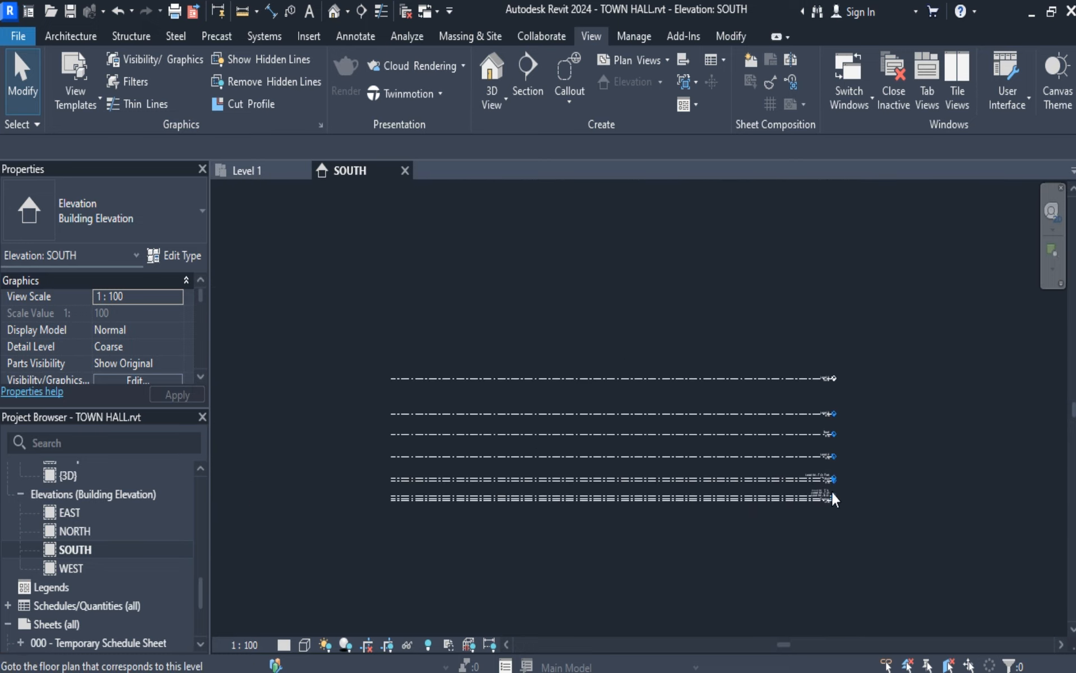
scroll(829, 498, up, 5)
scroll(858, 501, down, 6)
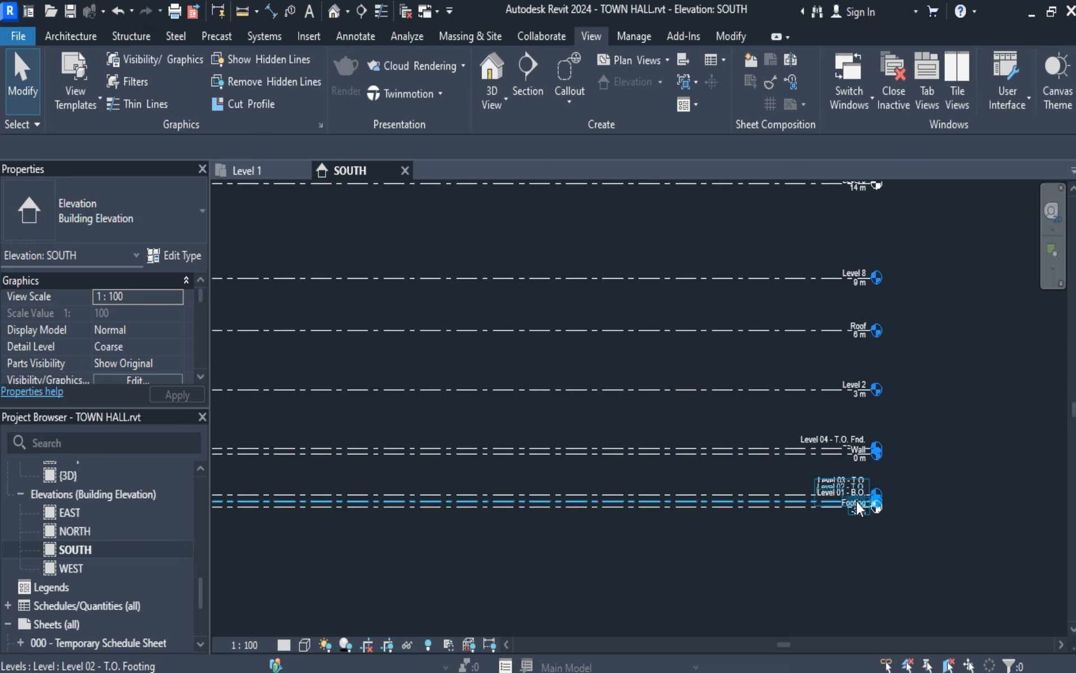
scroll(776, 485, up, 5)
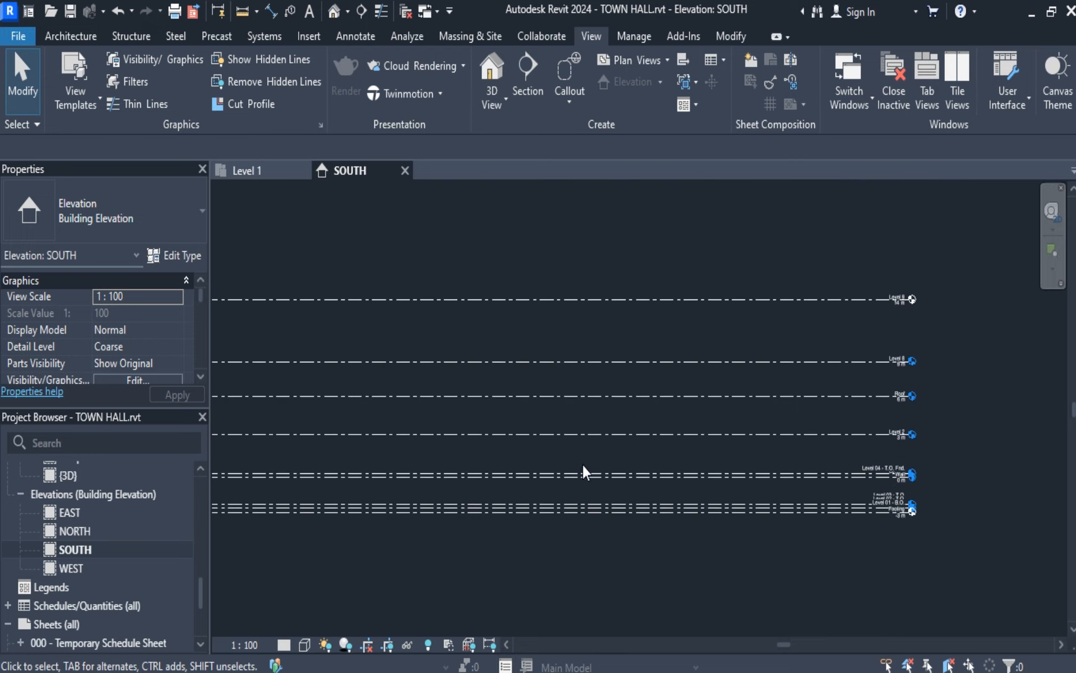
scroll(747, 476, down, 7)
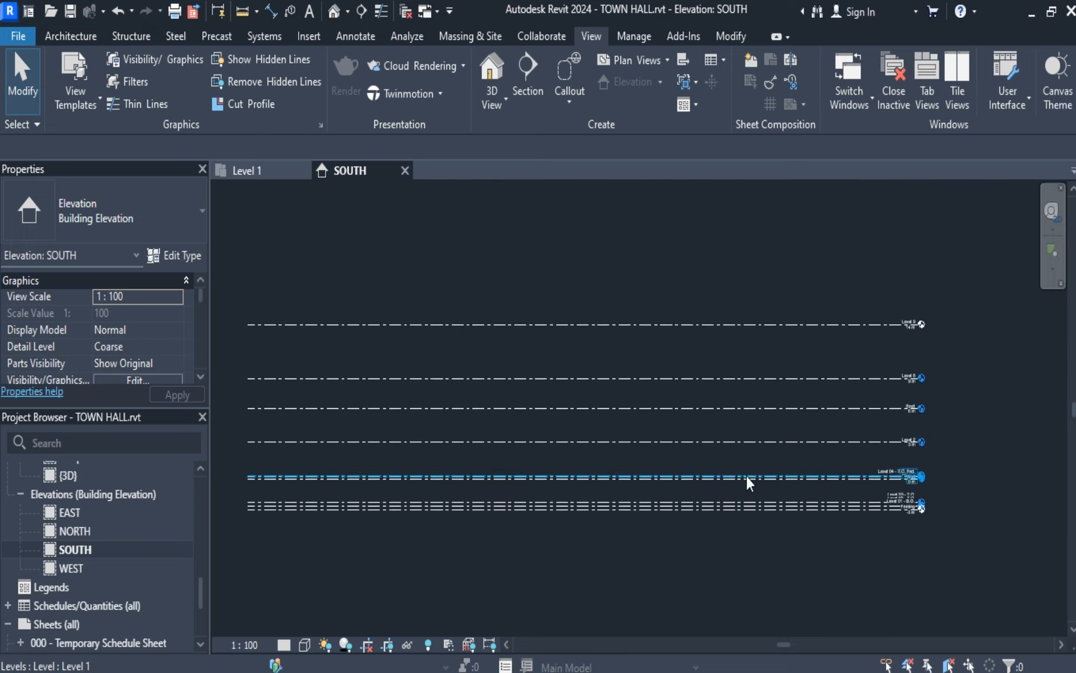
Delete Level 8 and Level 9 above the Roof level, including the associated floor plan view.
scroll(897, 386, up, 6)
scroll(895, 390, down, 6)
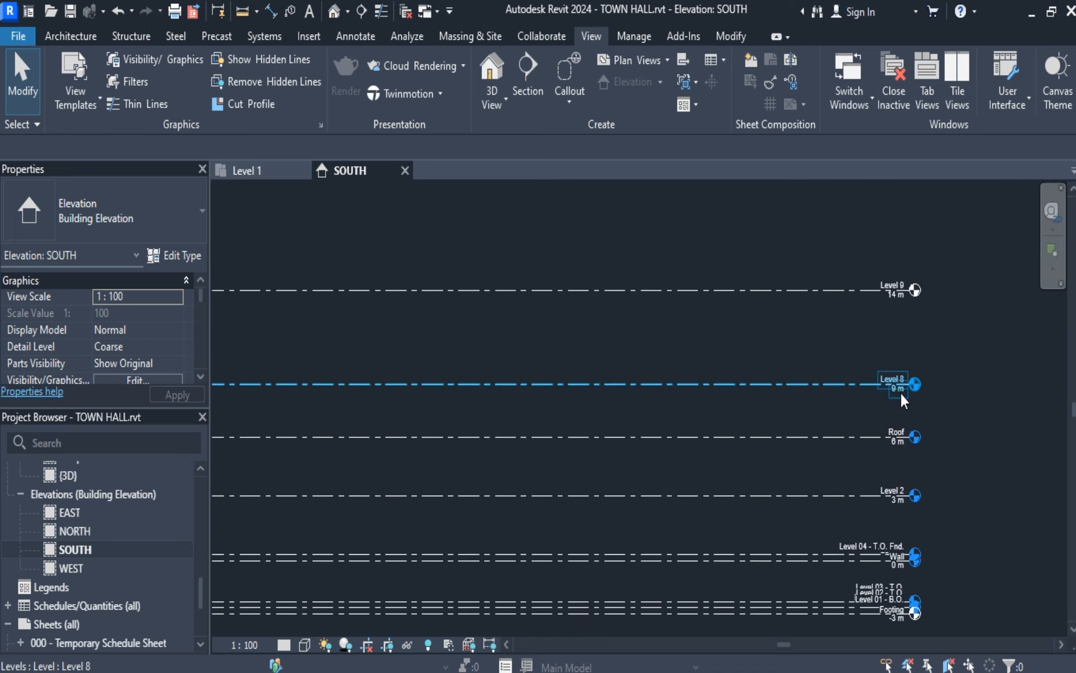
drag(290, 275, 940, 408)
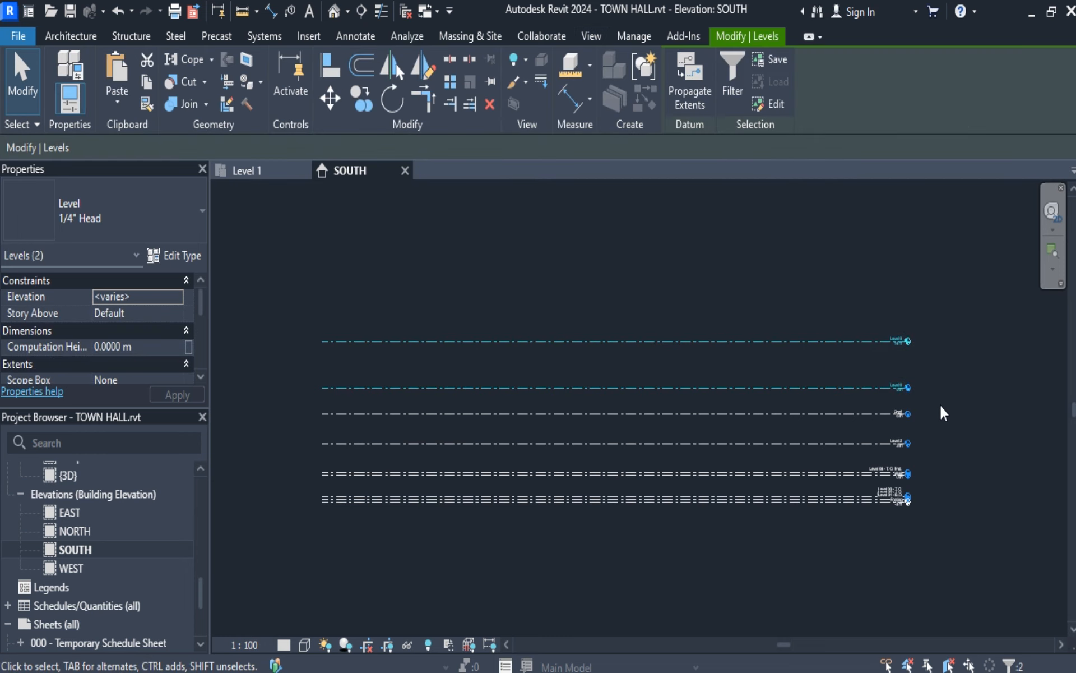
key(Delete)
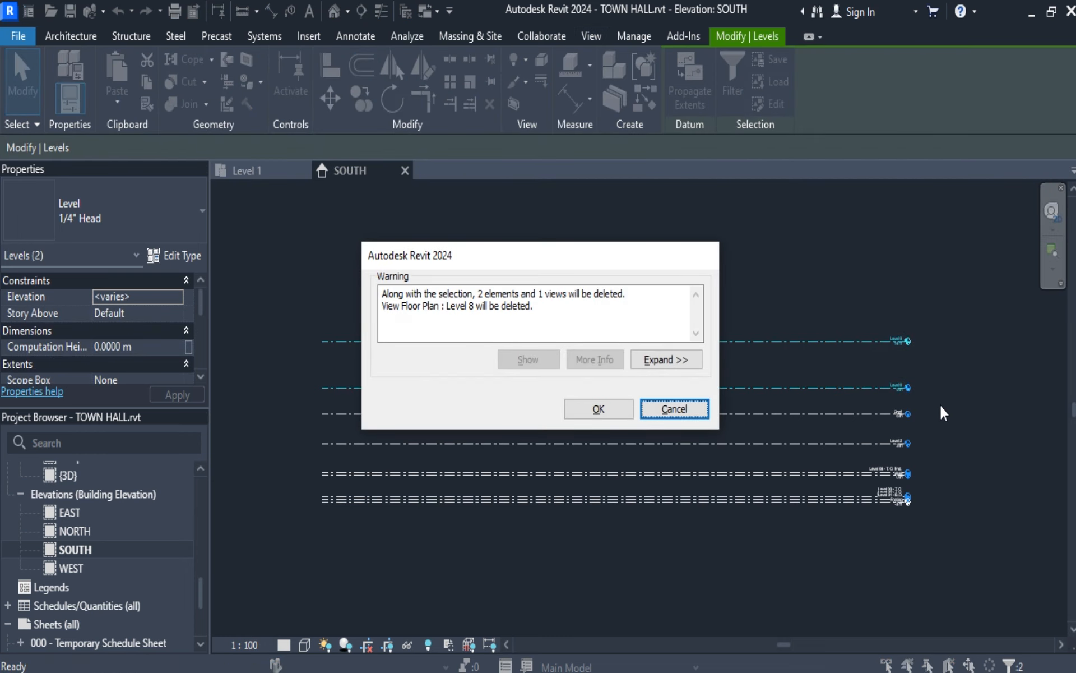
click(597, 408)
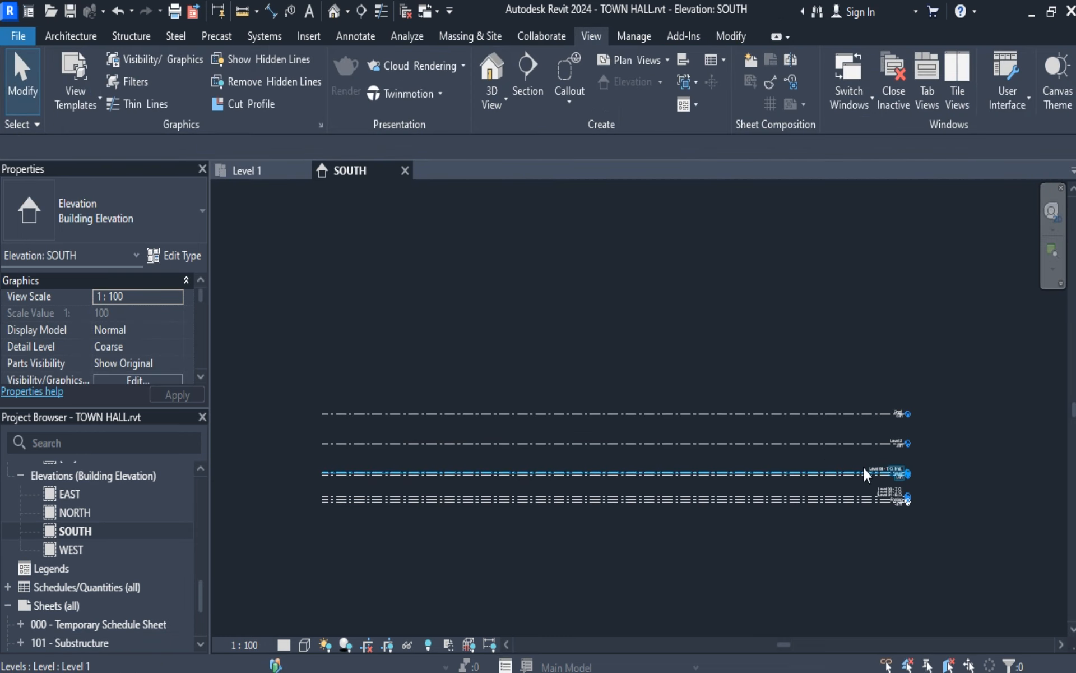
Rename the Roof level as ROOF TOP and rename its corresponding views as well.
scroll(901, 431, up, 3)
scroll(902, 432, up, 8)
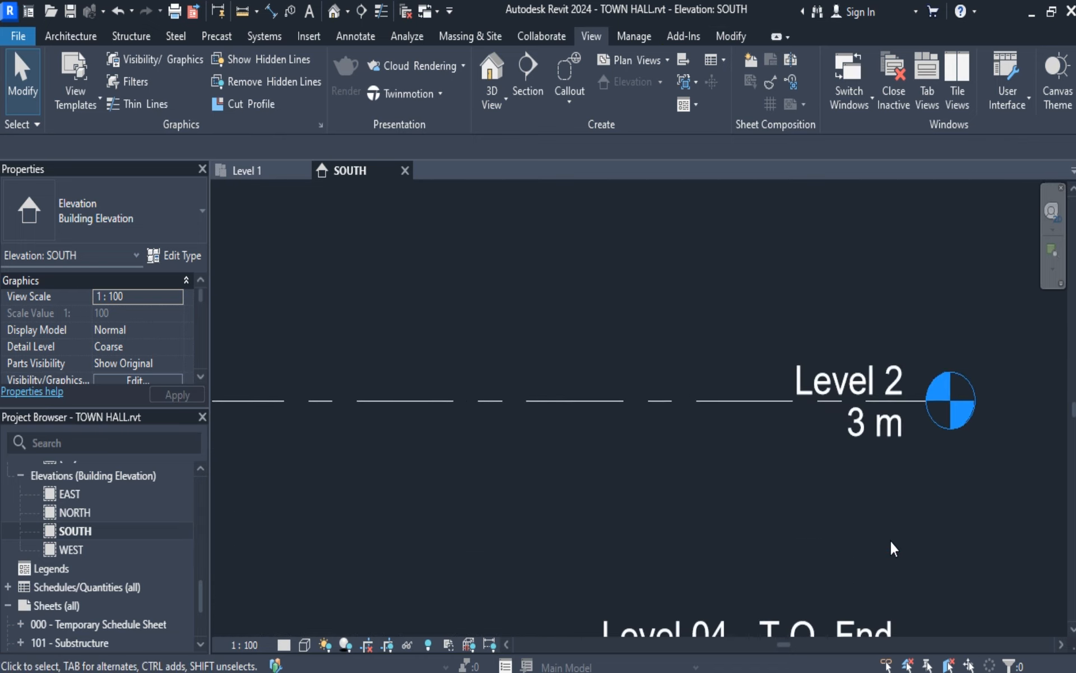
scroll(891, 541, down, 3)
scroll(892, 537, down, 3)
scroll(891, 537, up, 1)
middle_drag(890, 538, 803, 502)
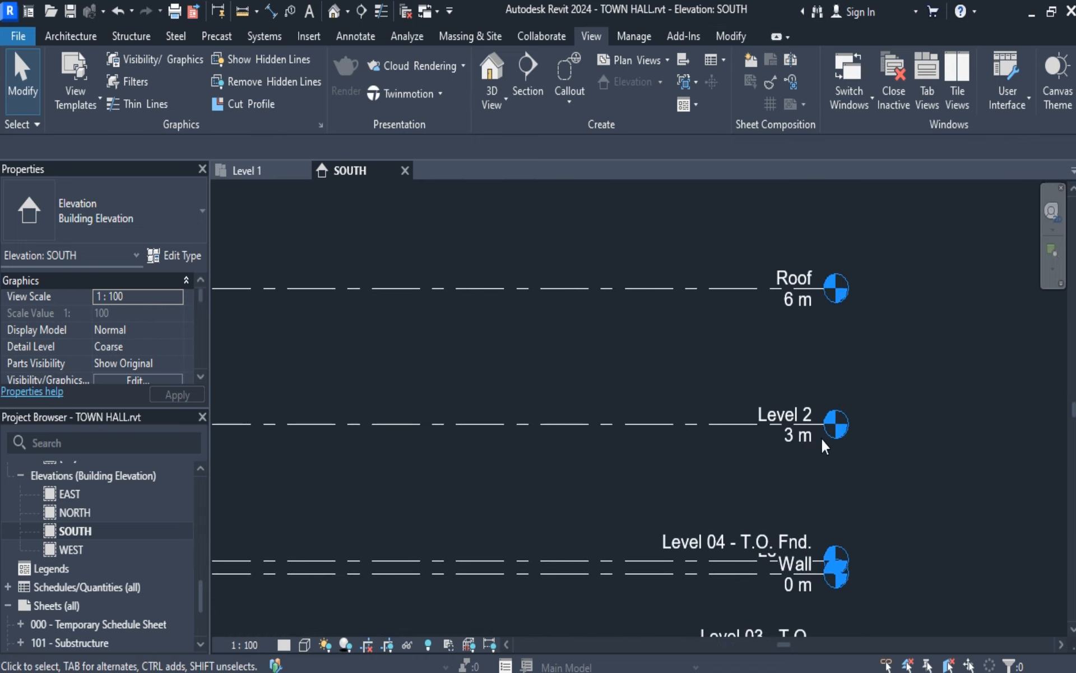
double_click(804, 280)
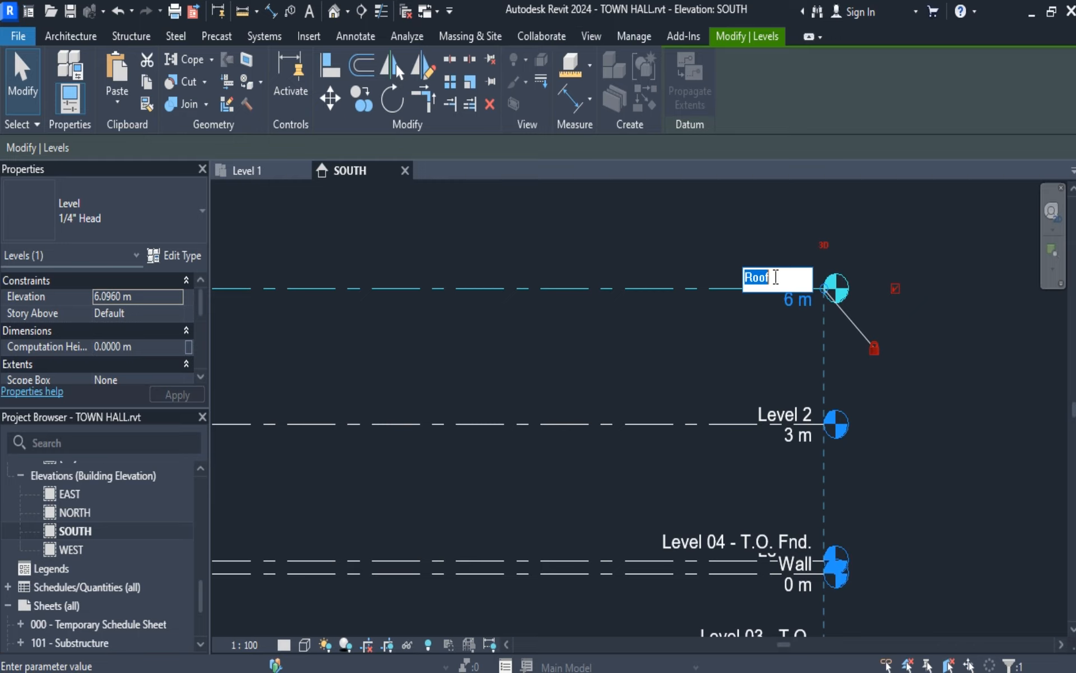
text(roo)
key(BackSpace)
key(BackSpace)
text(R00F TOP)
key(Return)
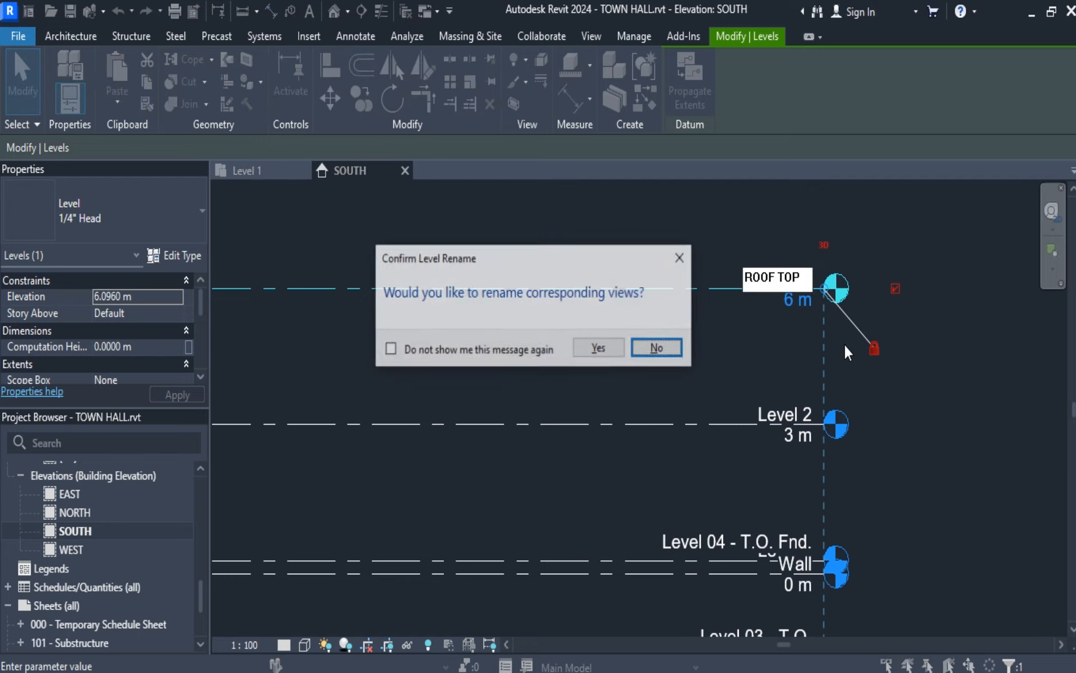
click(601, 348)
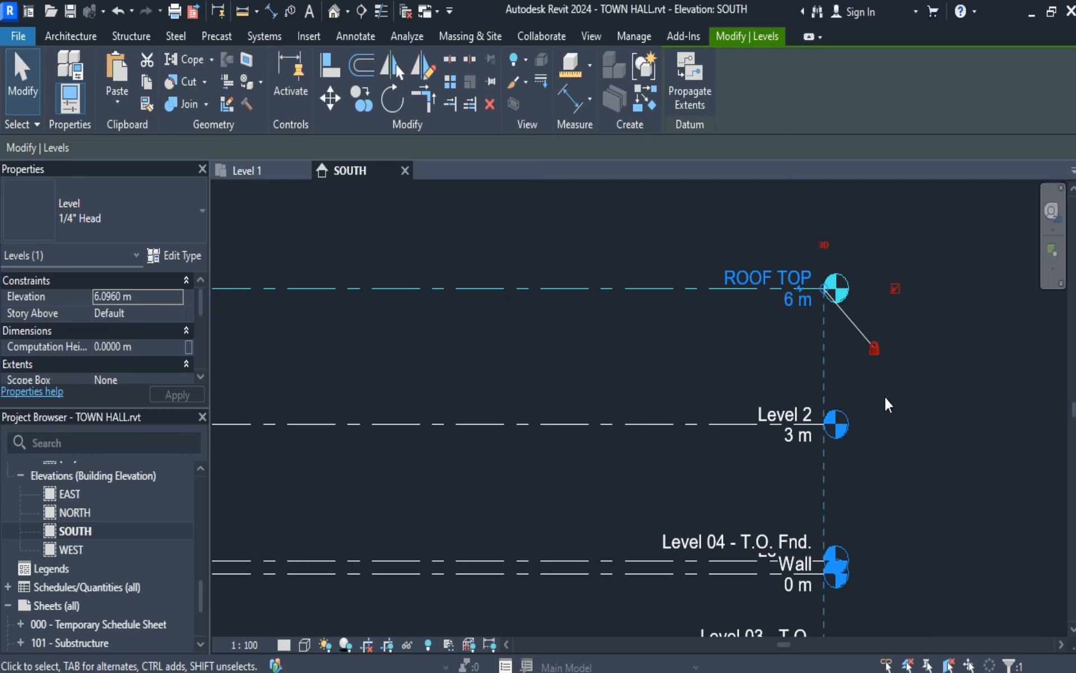
Try unlocking the ROOF TOP level's alignment and adding an elbow at its head, and restore both.
click(876, 350)
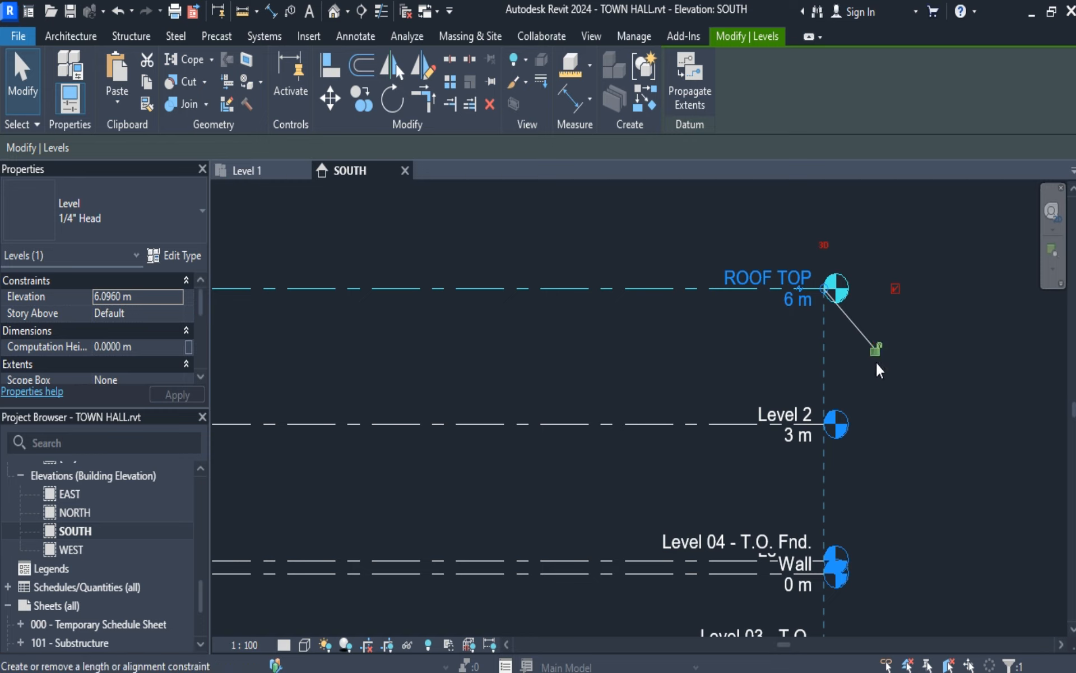
click(875, 350)
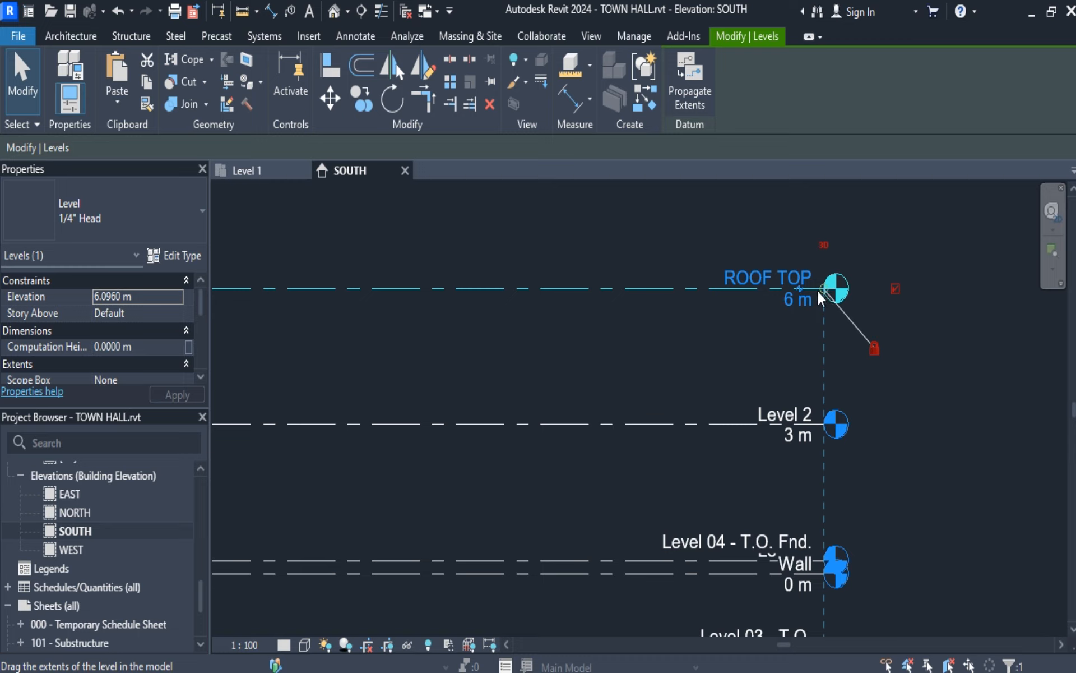
click(801, 291)
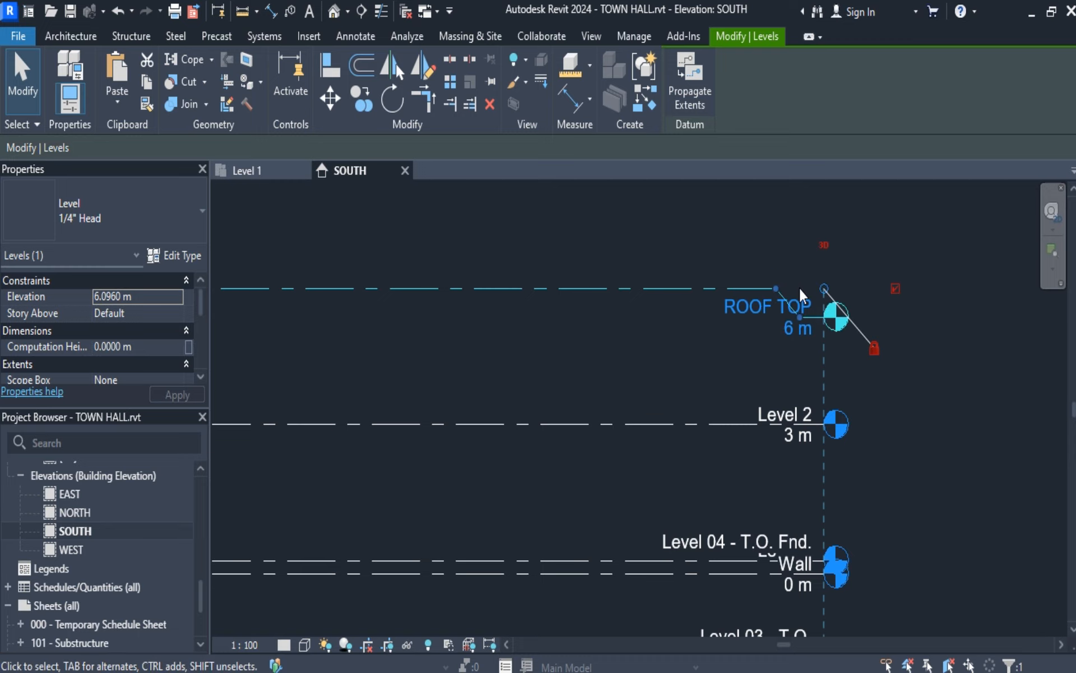
drag(799, 315, 804, 253)
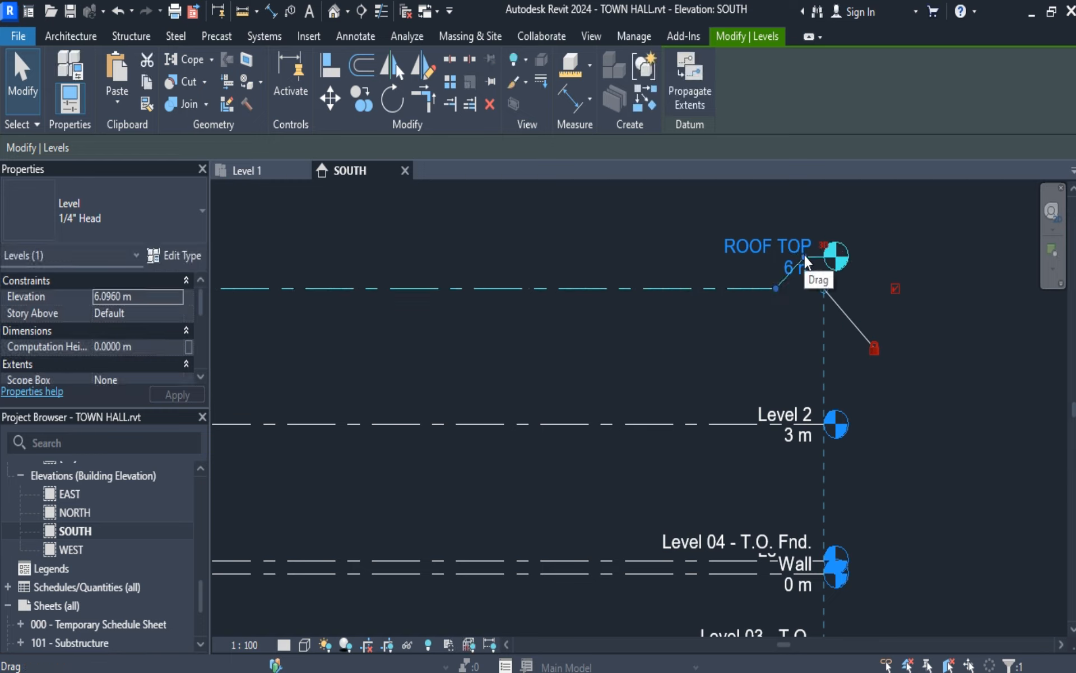
drag(805, 260, 813, 296)
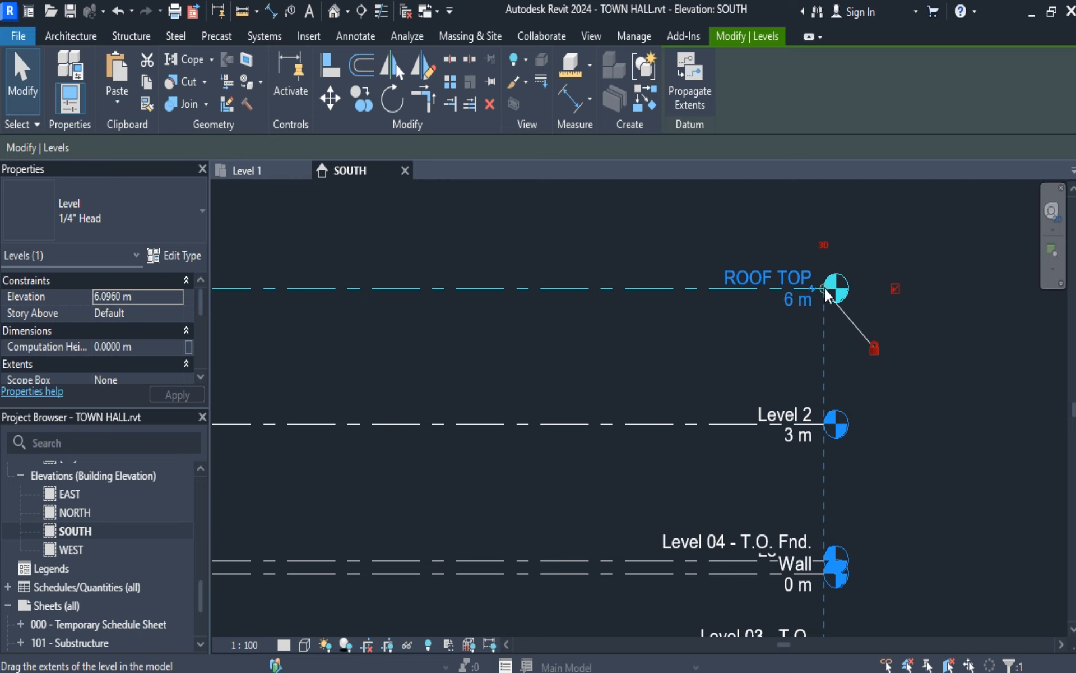
Extend the aligned level lines slightly outward from the ROOF TOP head, and unlock and relock their alignment.
drag(825, 288, 836, 288)
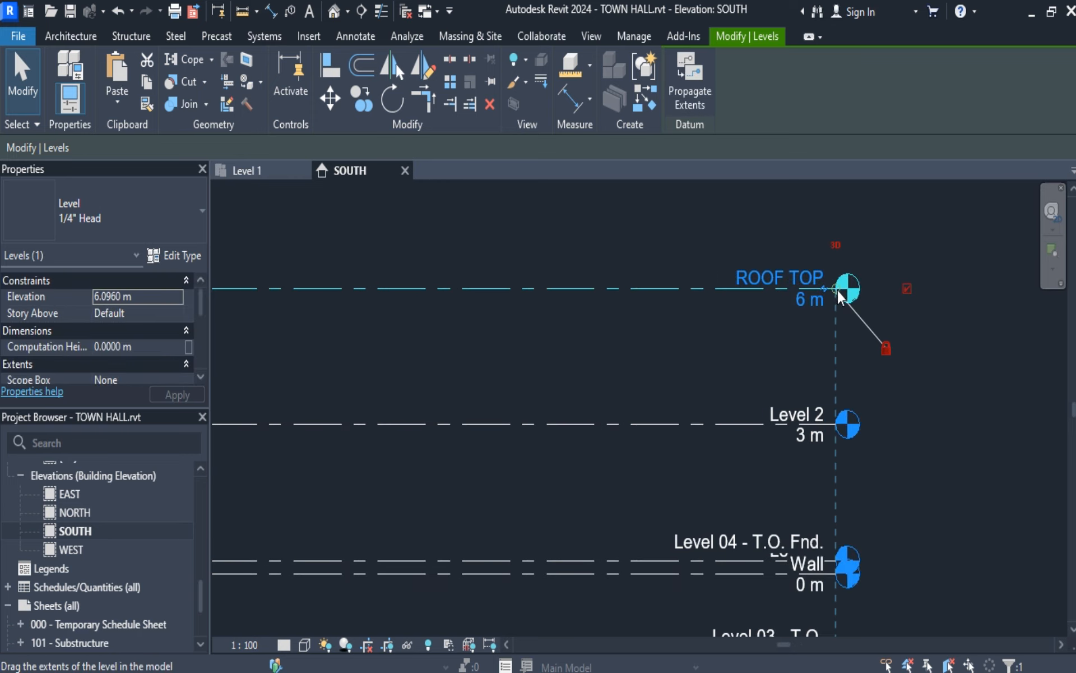
click(885, 345)
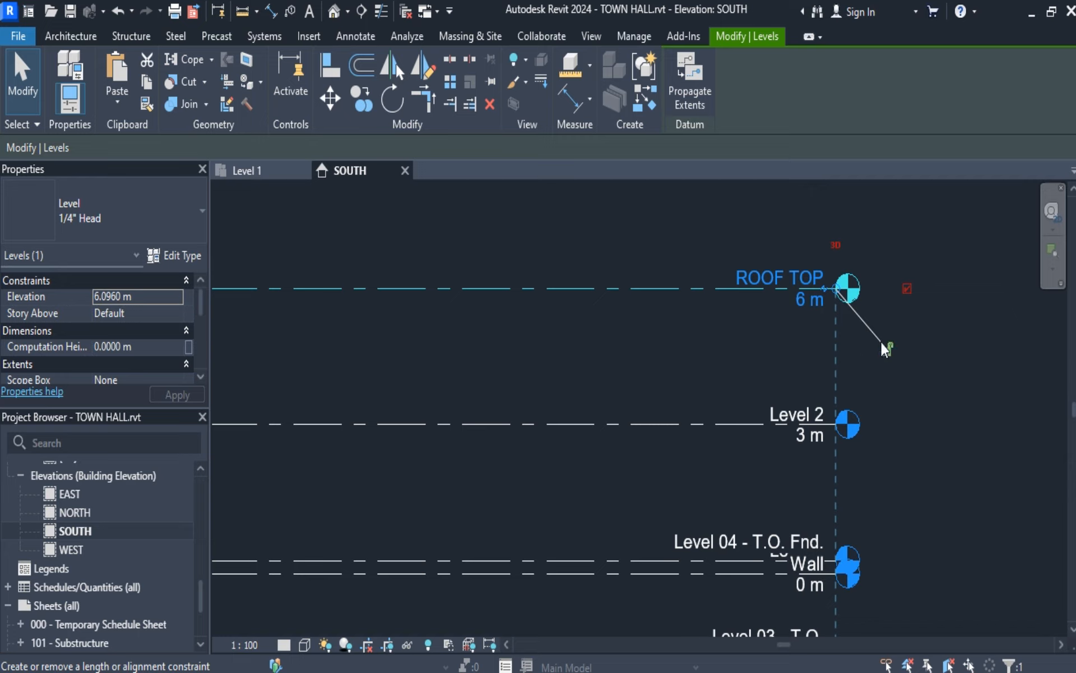
mouse_move(832, 285)
mouse_down()
mouse_move(884, 289)
mouse_move(836, 290)
mouse_up()
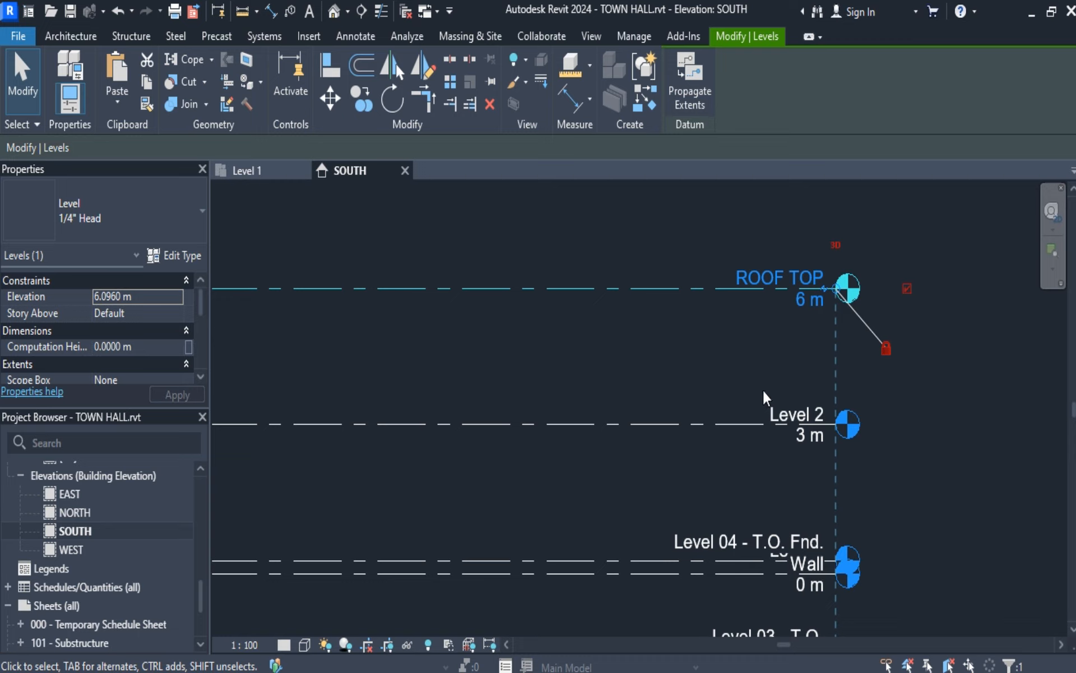
Set the ROOF TOP level's elevation to 7 m.
click(815, 305)
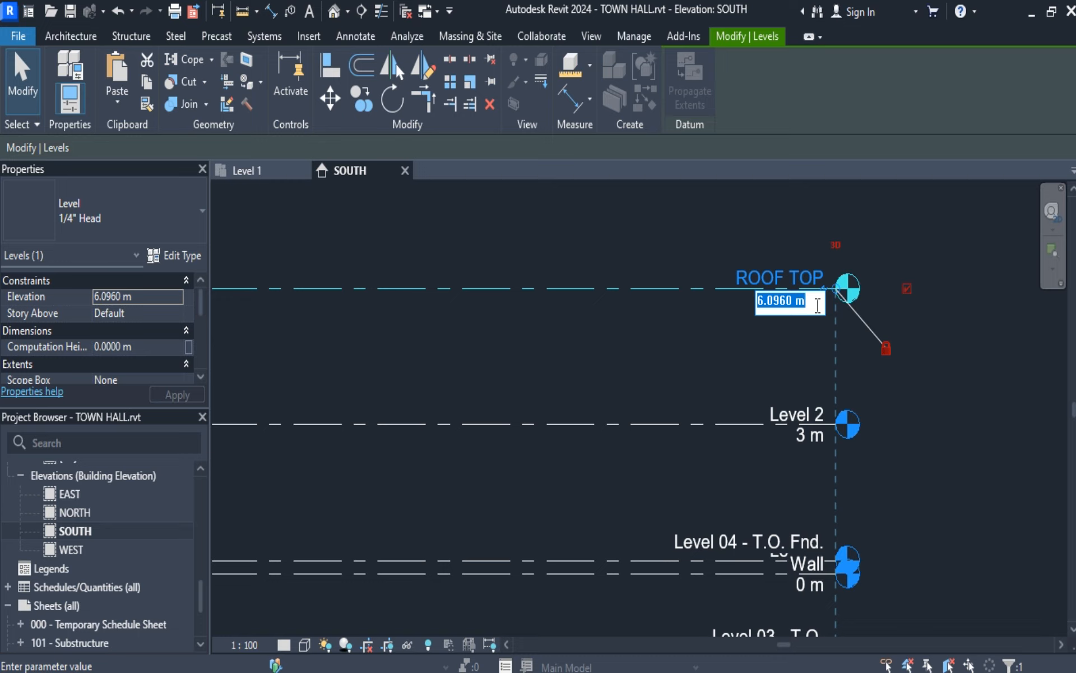
text(7)
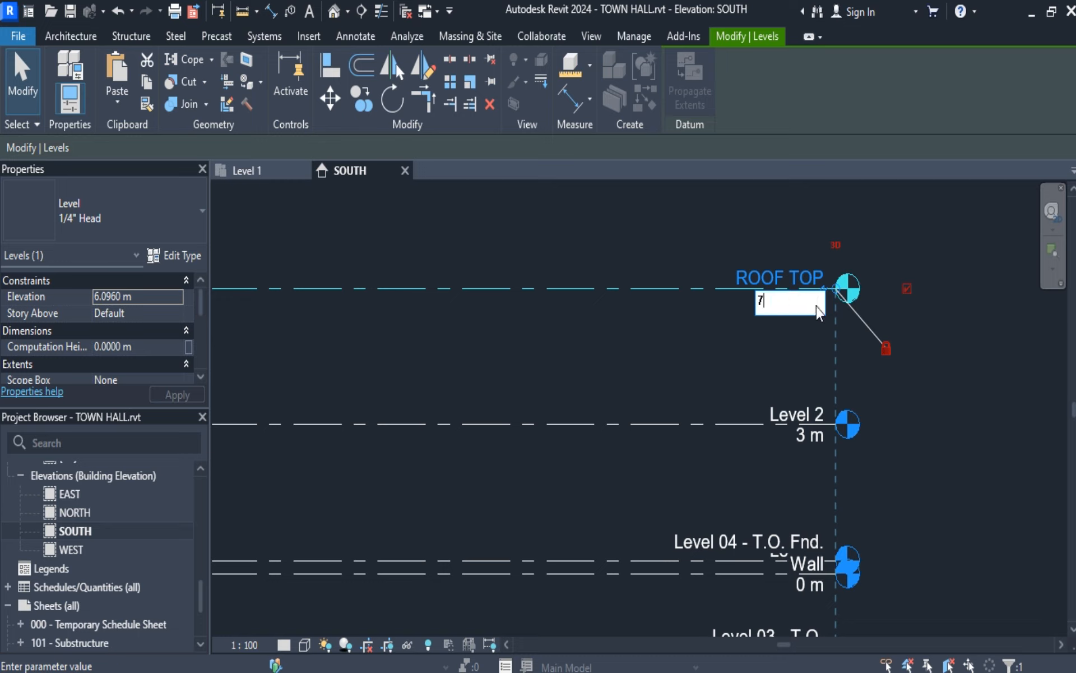
key(Return)
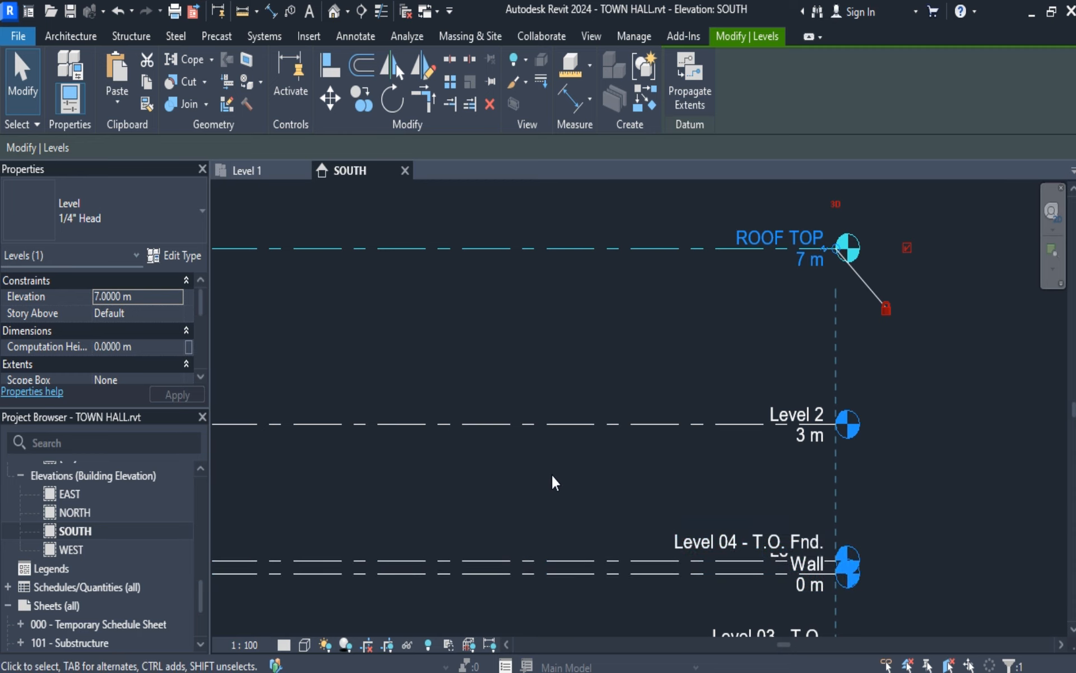
Measure the vertical distance between the ROOF TOP and Level 2 lines.
click(257, 11)
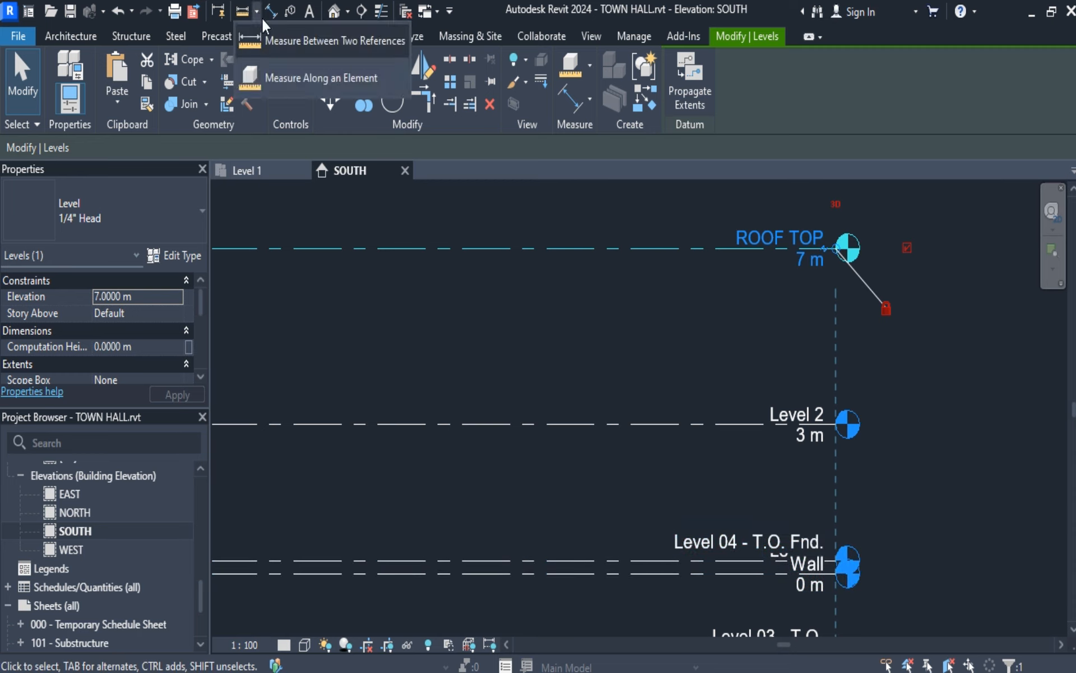
click(274, 37)
click(696, 248)
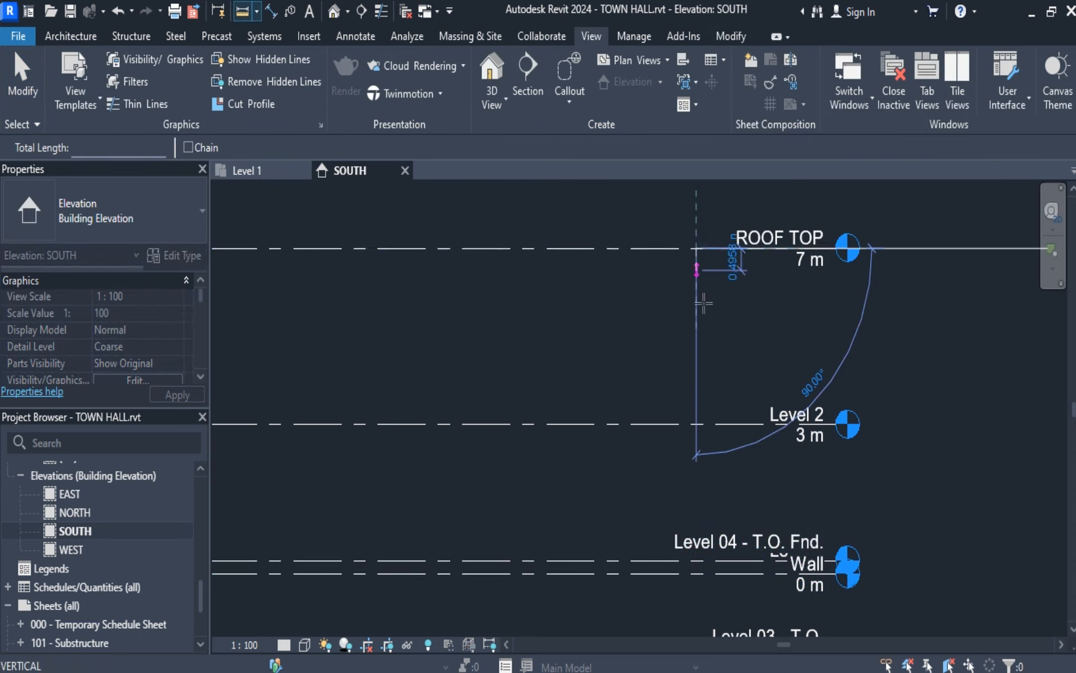
click(696, 425)
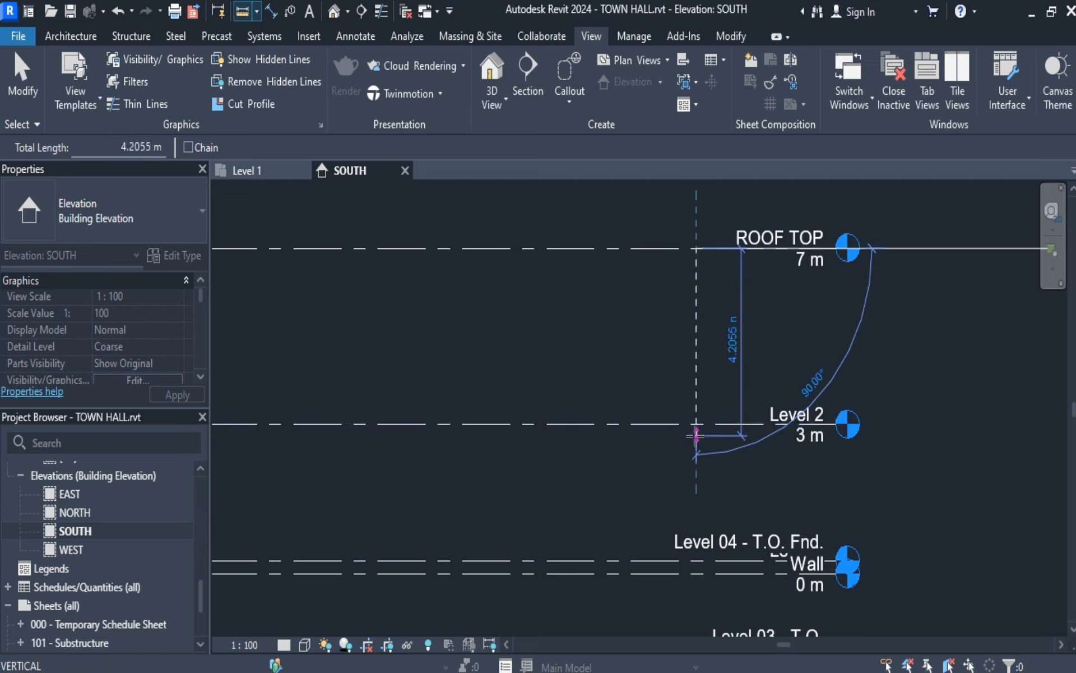
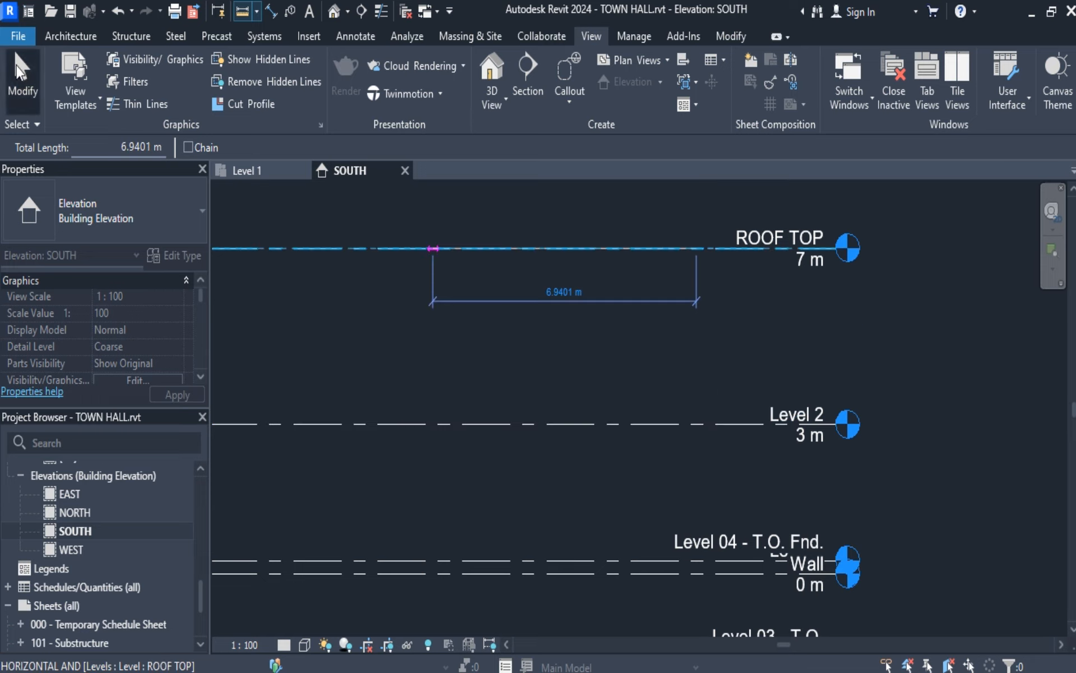
Set the spacing between the ROOF TOP and Level 2 levels to 4 m.
click(5, 76)
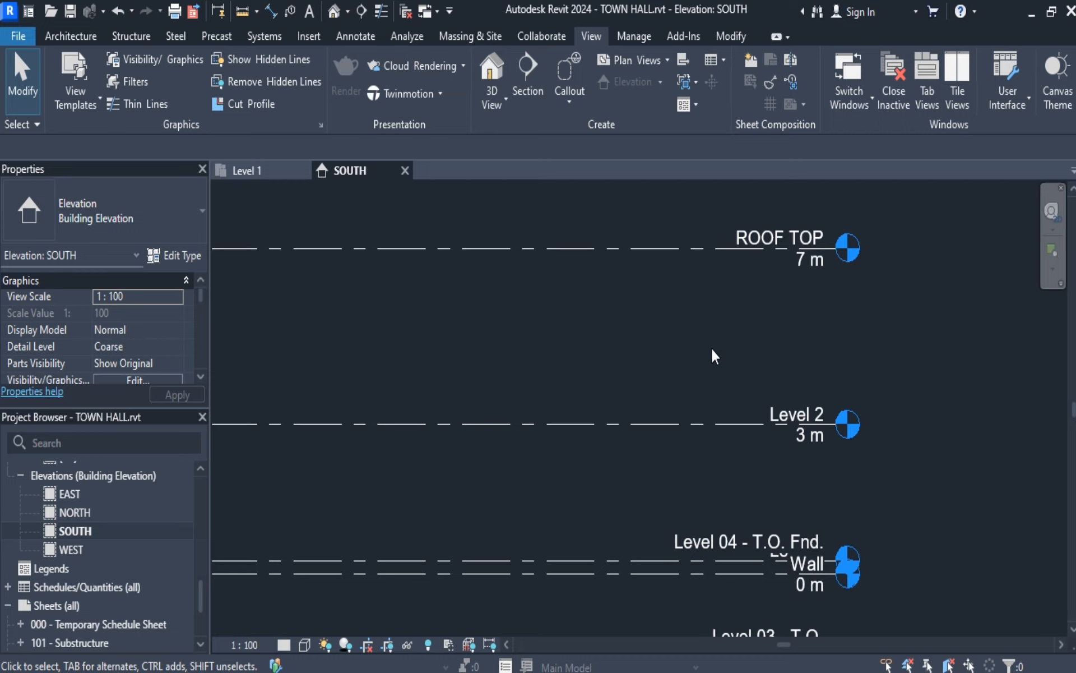
click(740, 248)
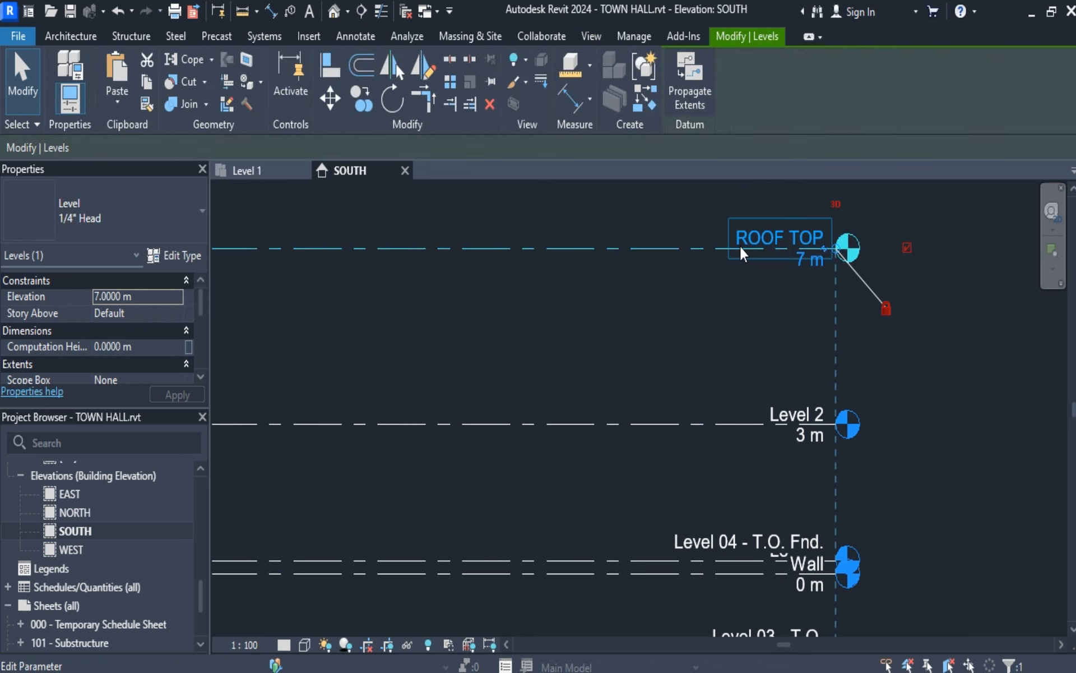
scroll(859, 425, down, 5)
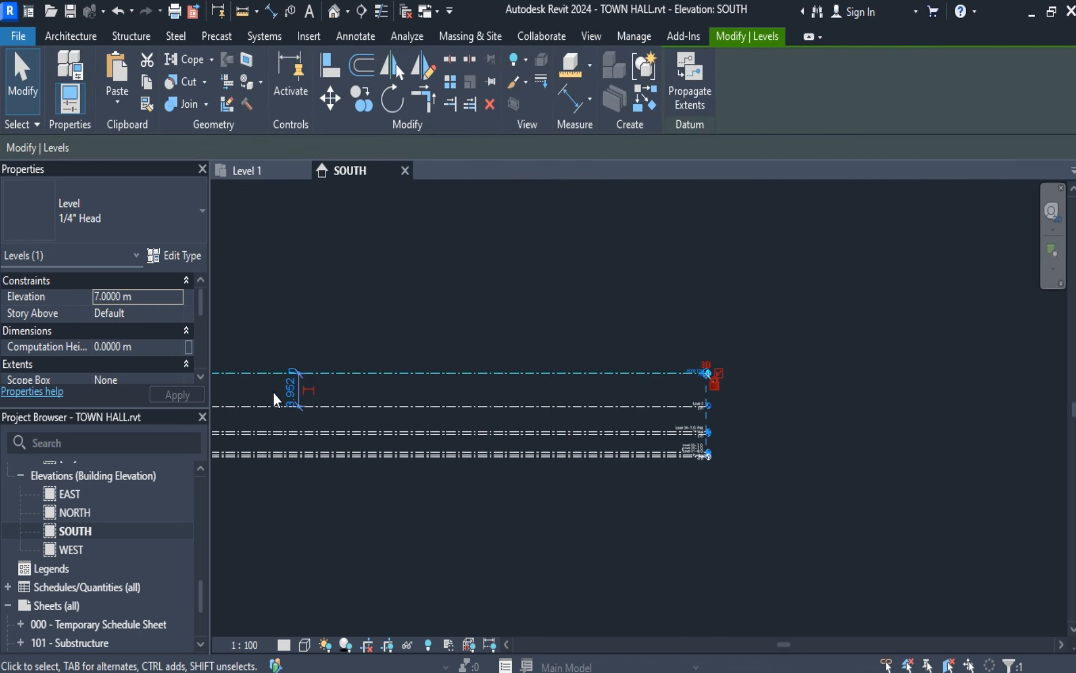
scroll(280, 396, up, 2)
scroll(288, 398, up, 1)
click(307, 387)
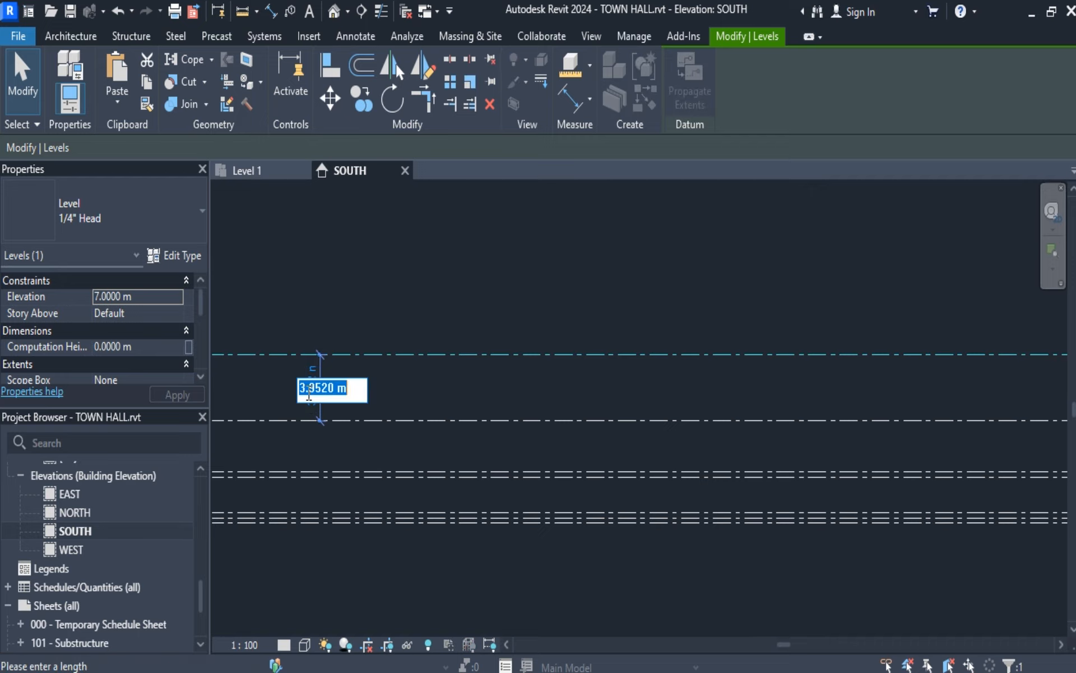
text(4)
key(Return)
scroll(482, 390, down, 3)
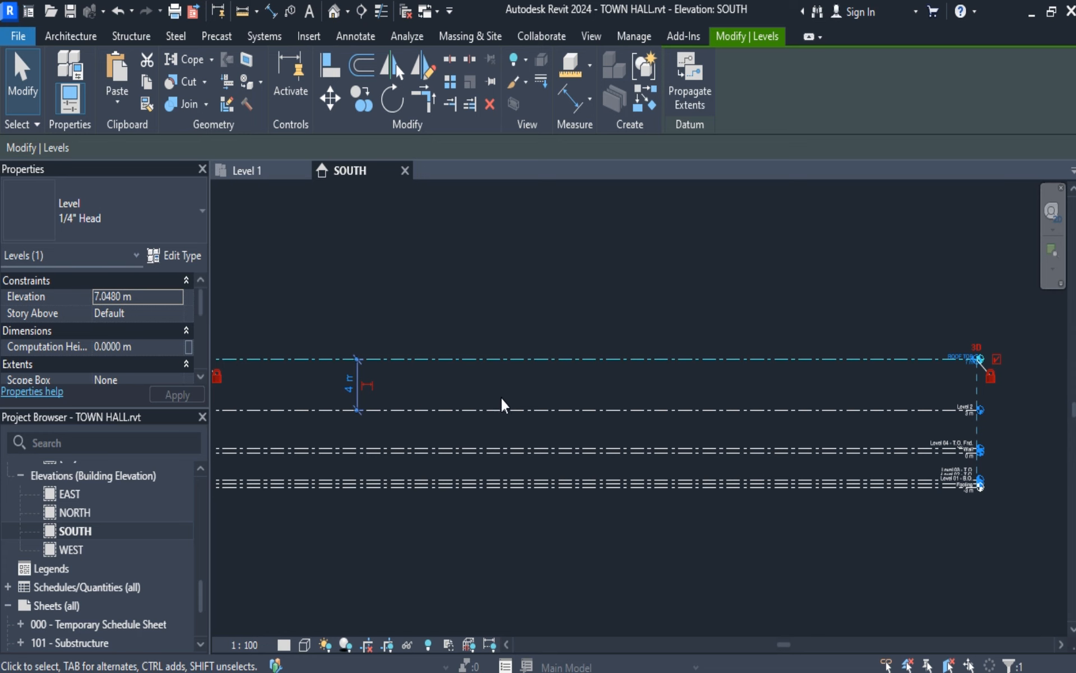
click(1007, 407)
Examine the names, elevations and spacing of the level heads from ROOF TOP down to the footing levels.
scroll(858, 395, up, 3)
scroll(902, 405, up, 2)
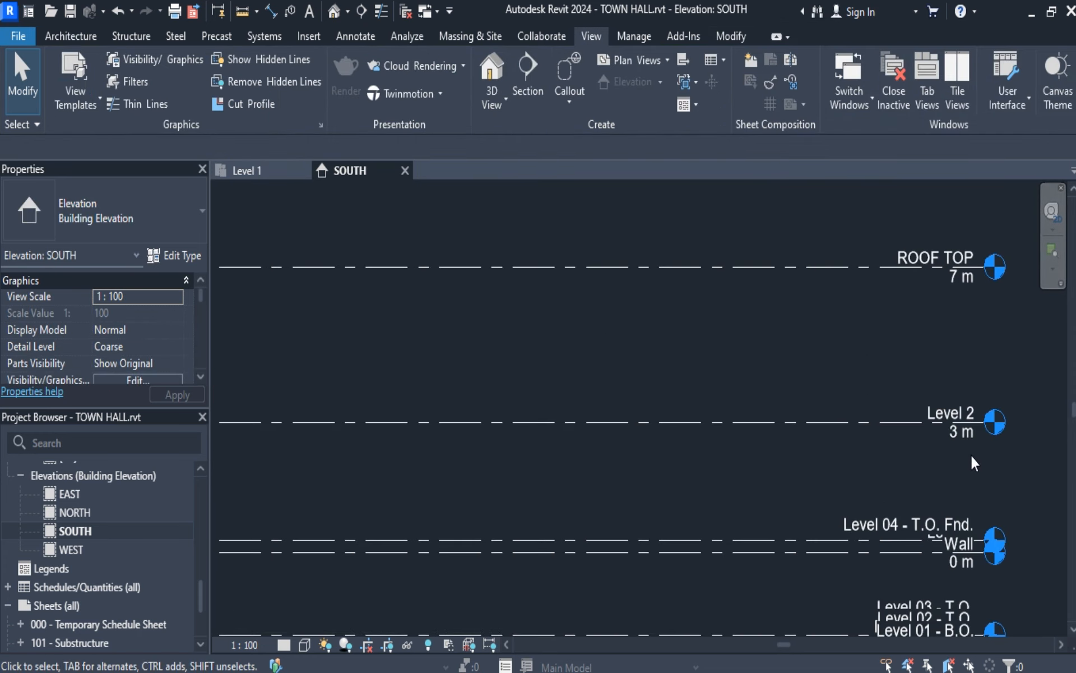
scroll(975, 463, up, 3)
scroll(975, 463, down, 3)
middle_drag(511, 382, 701, 378)
scroll(894, 423, up, 1)
scroll(892, 423, down, 1)
scroll(701, 378, down, 3)
scroll(701, 380, down, 2)
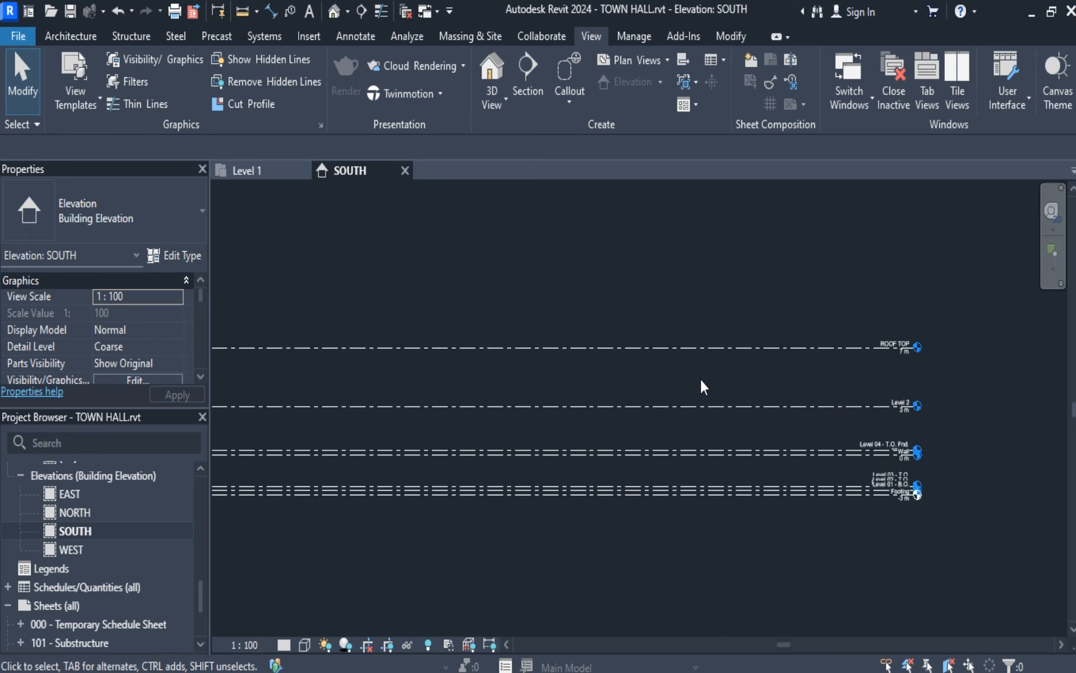
scroll(605, 384, down, 2)
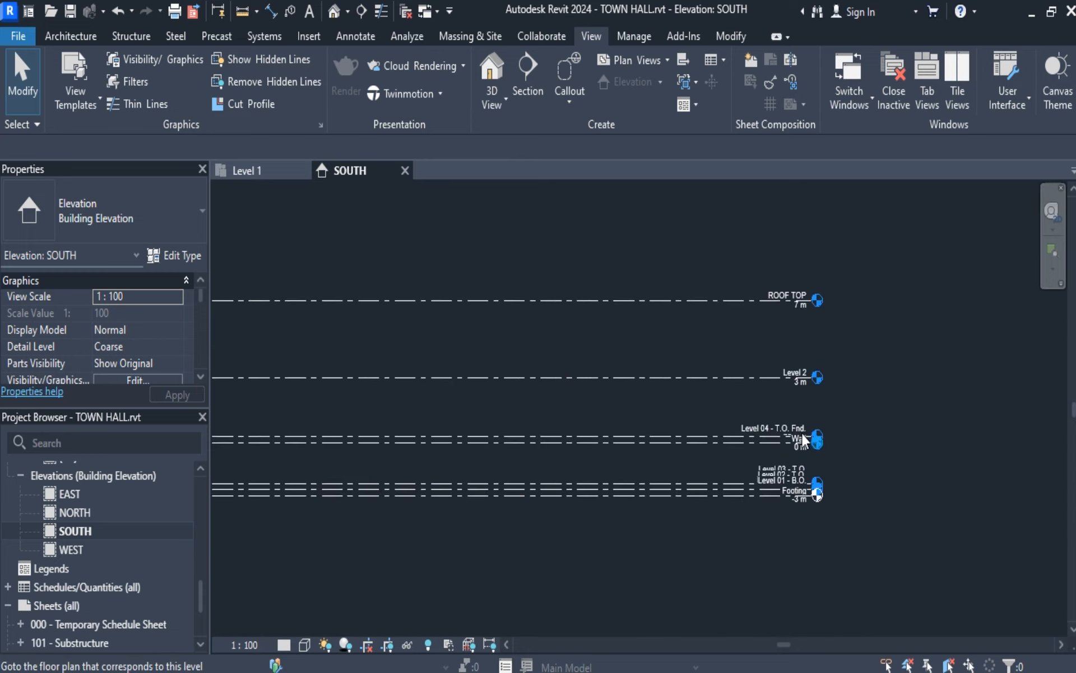
scroll(828, 454, up, 5)
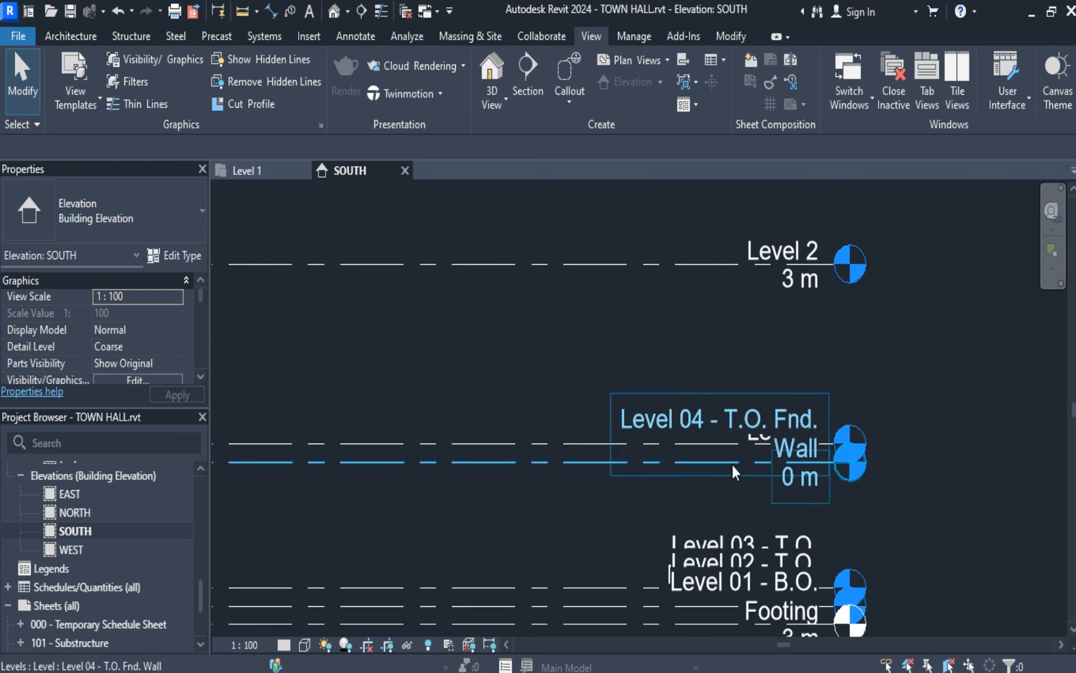
scroll(732, 461, down, 8)
Delete all existing levels in the SOUTH elevation together with their associated views.
middle_click(611, 314)
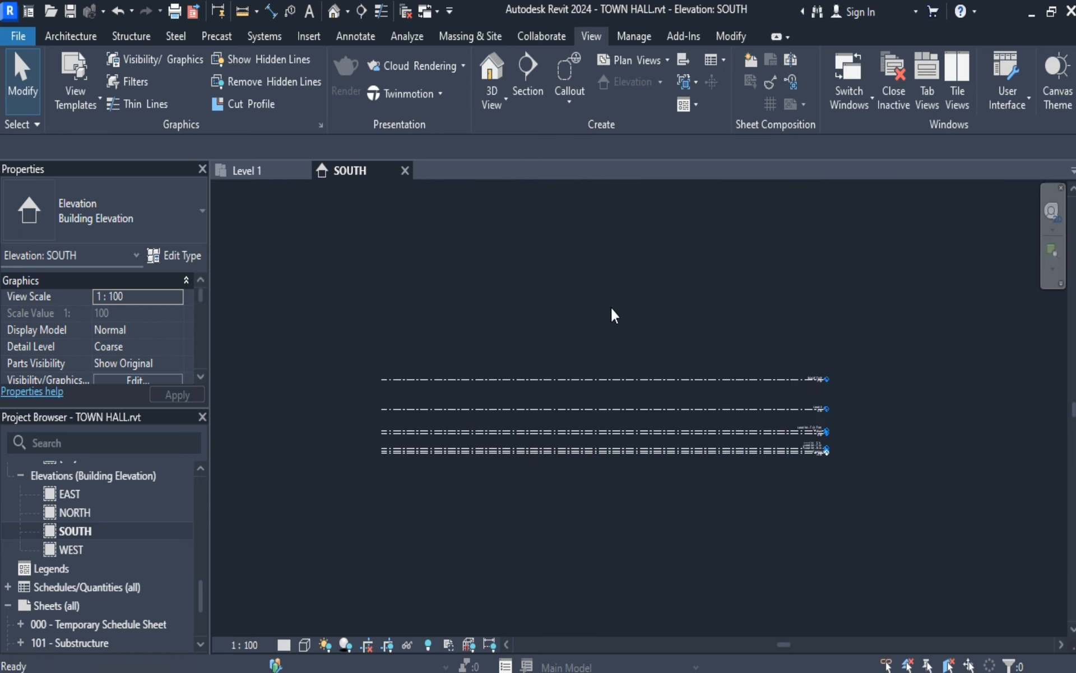
drag(314, 293, 945, 600)
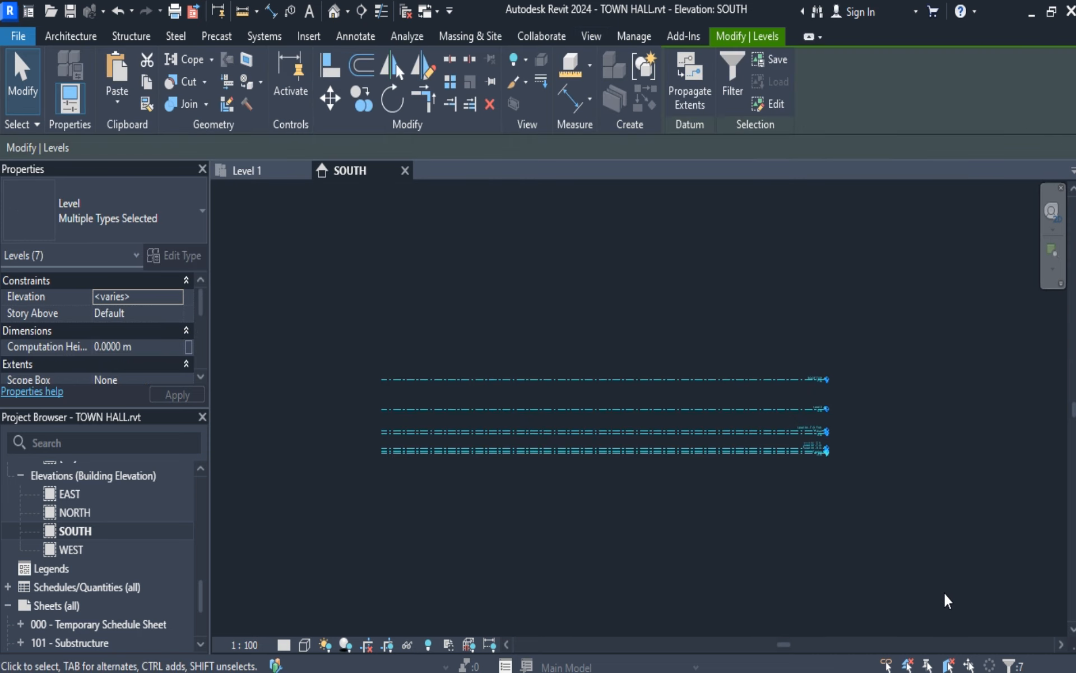
key(Delete)
click(612, 411)
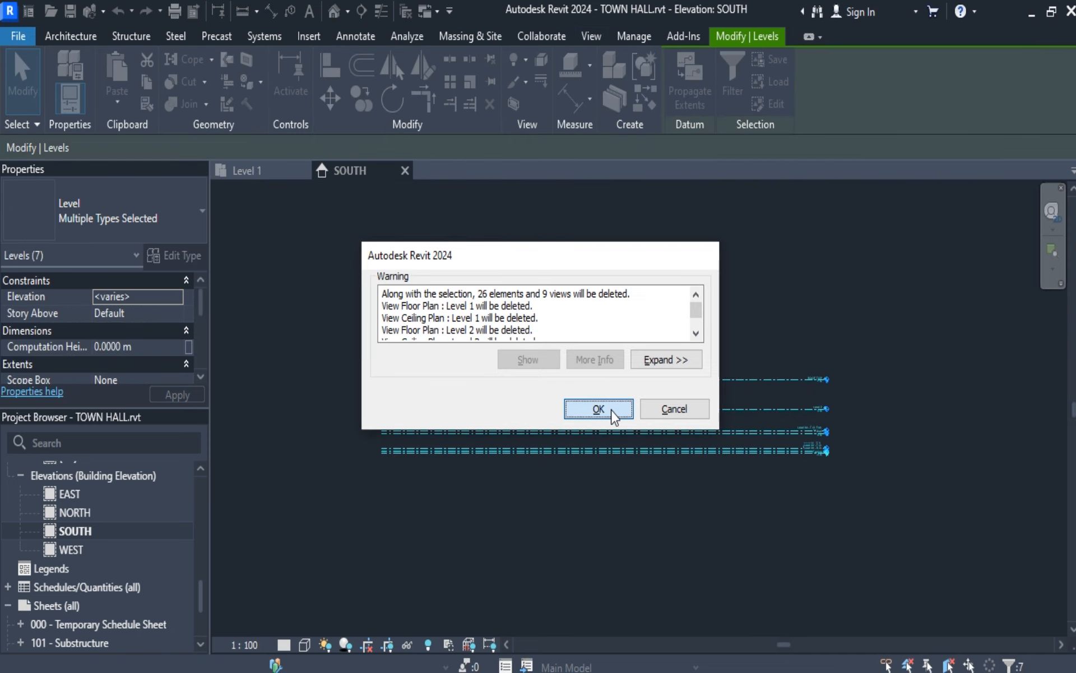
Draw a new horizontal level line across the empty SOUTH elevation, at about -9 m.
click(58, 37)
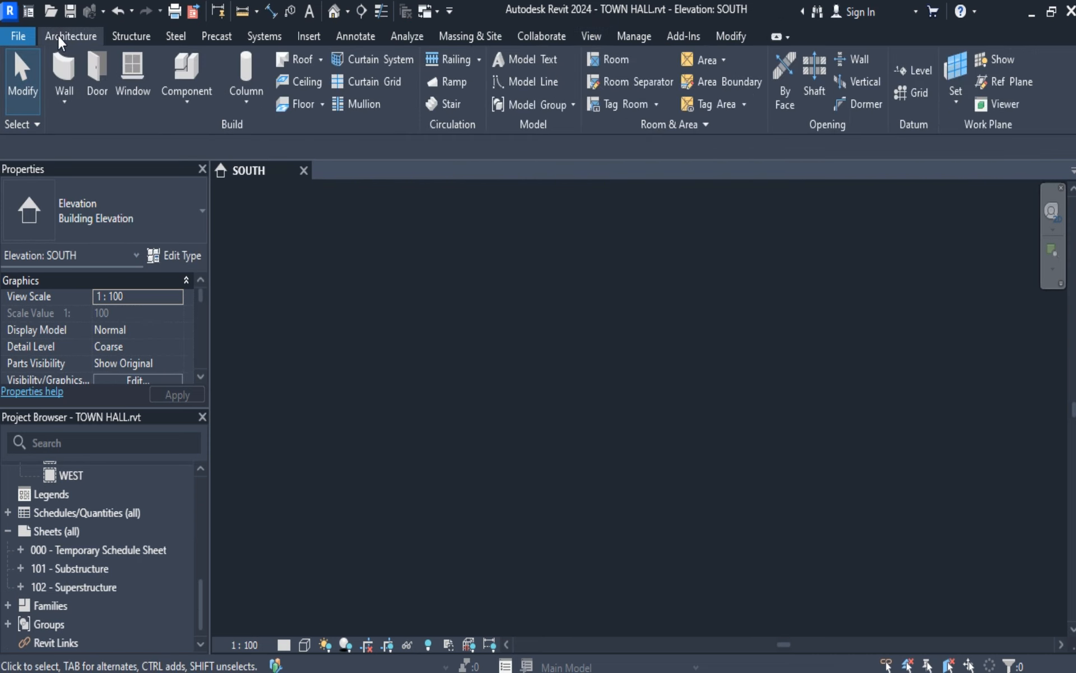
click(913, 81)
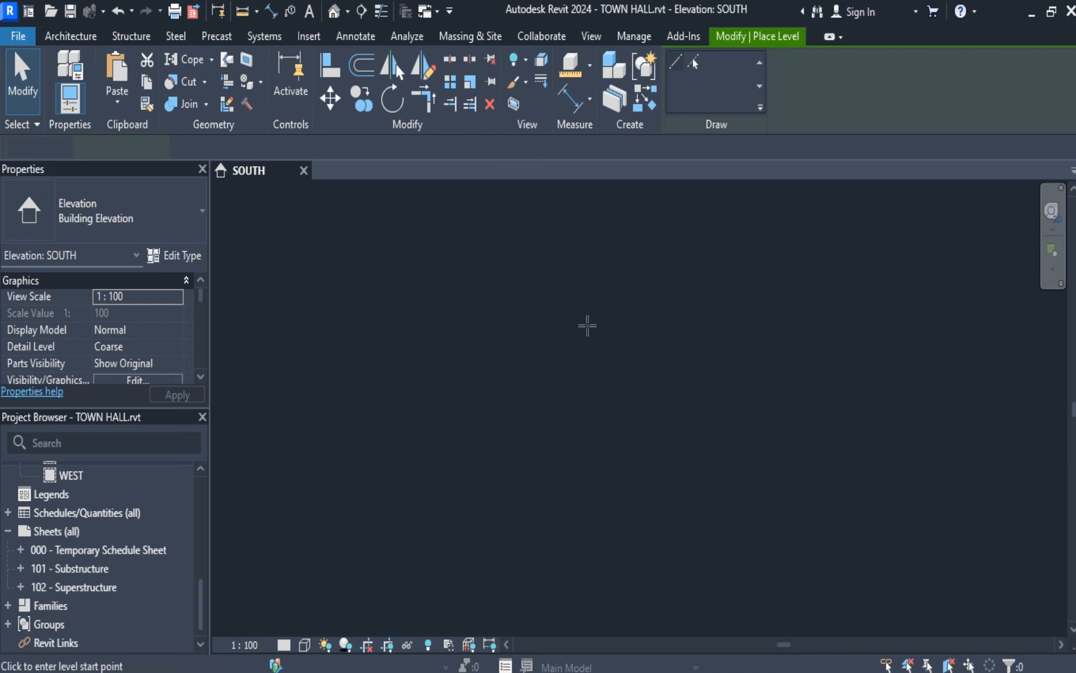
click(310, 495)
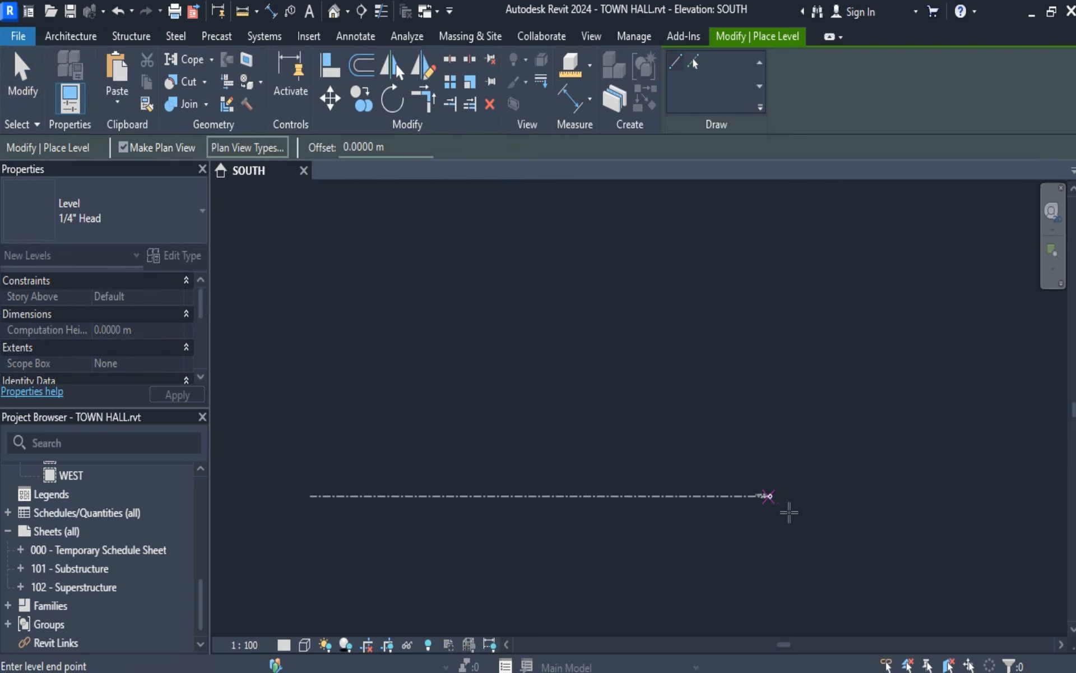
click(808, 495)
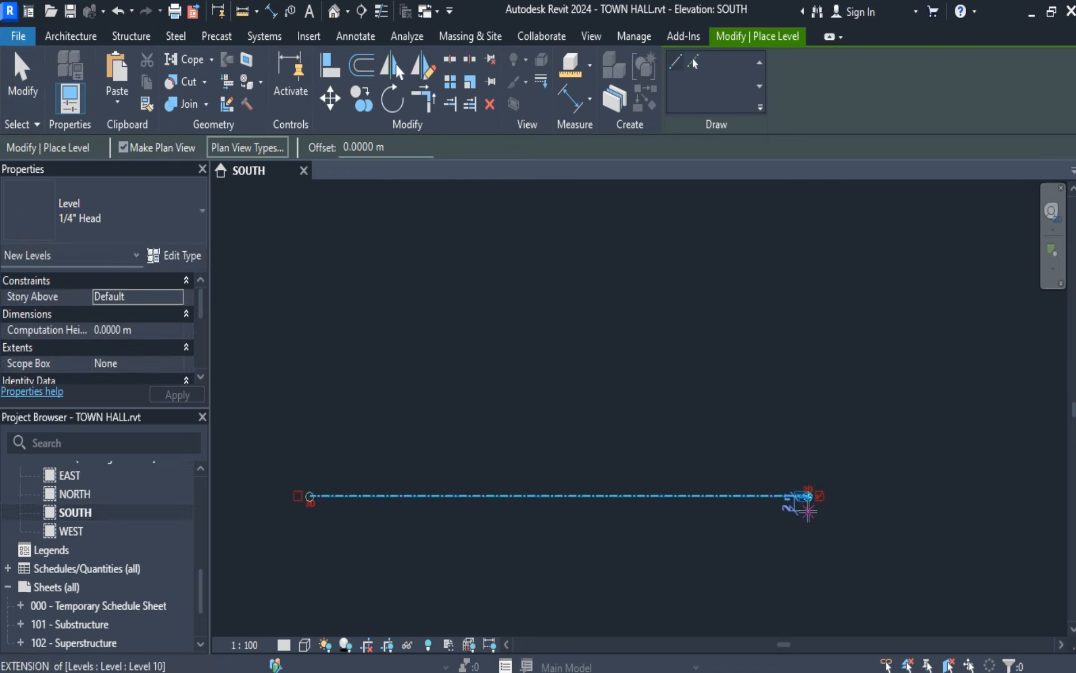
click(34, 76)
scroll(752, 508, up, 3)
scroll(937, 488, up, 5)
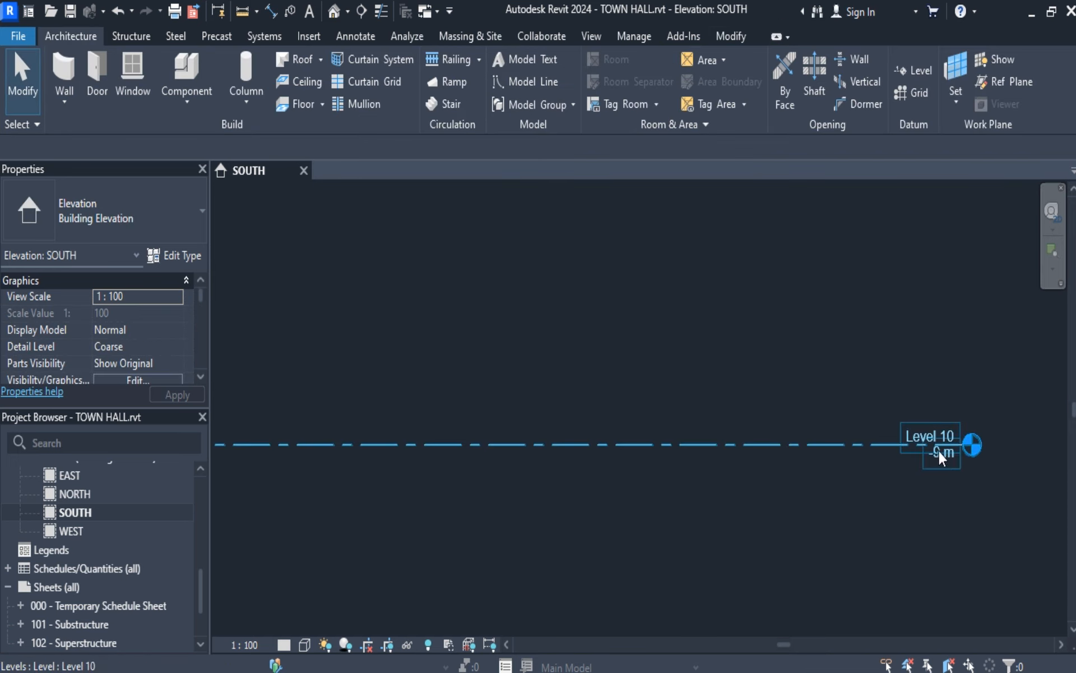
Rename the new level as BASEMENT, including its corresponding views.
click(954, 436)
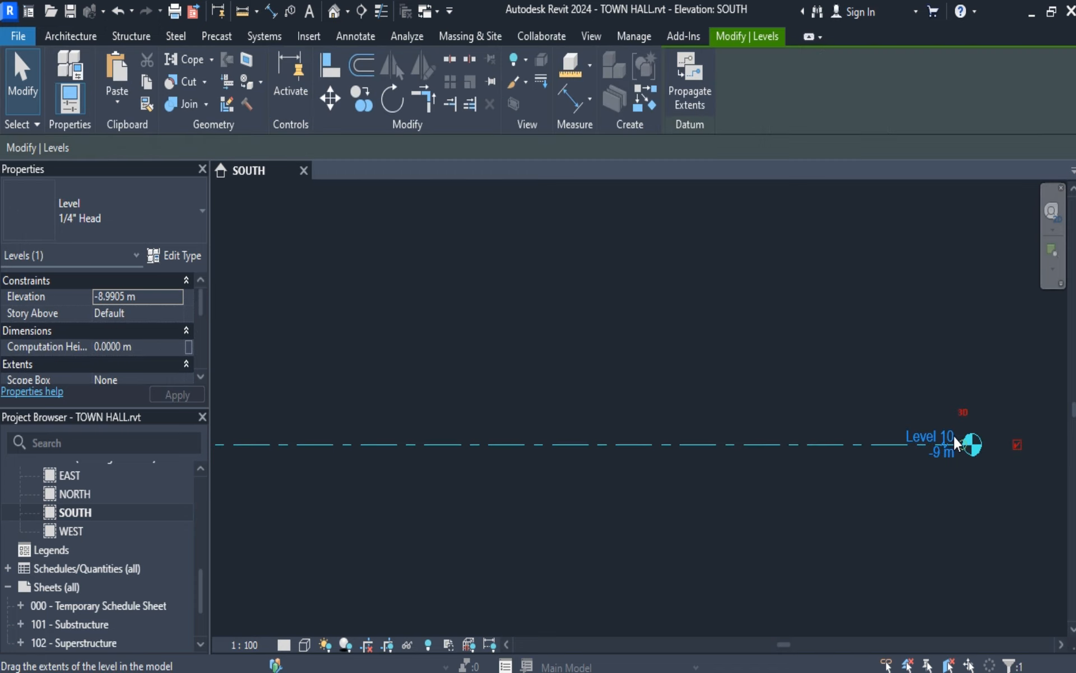
click(940, 451)
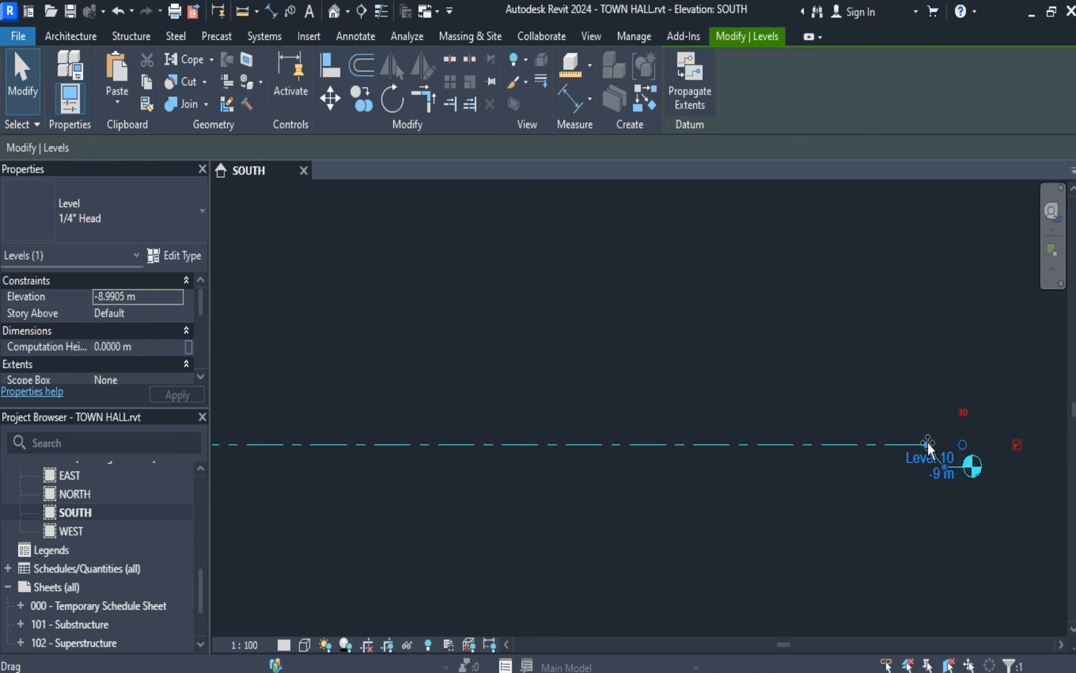
drag(945, 467, 948, 444)
click(922, 436)
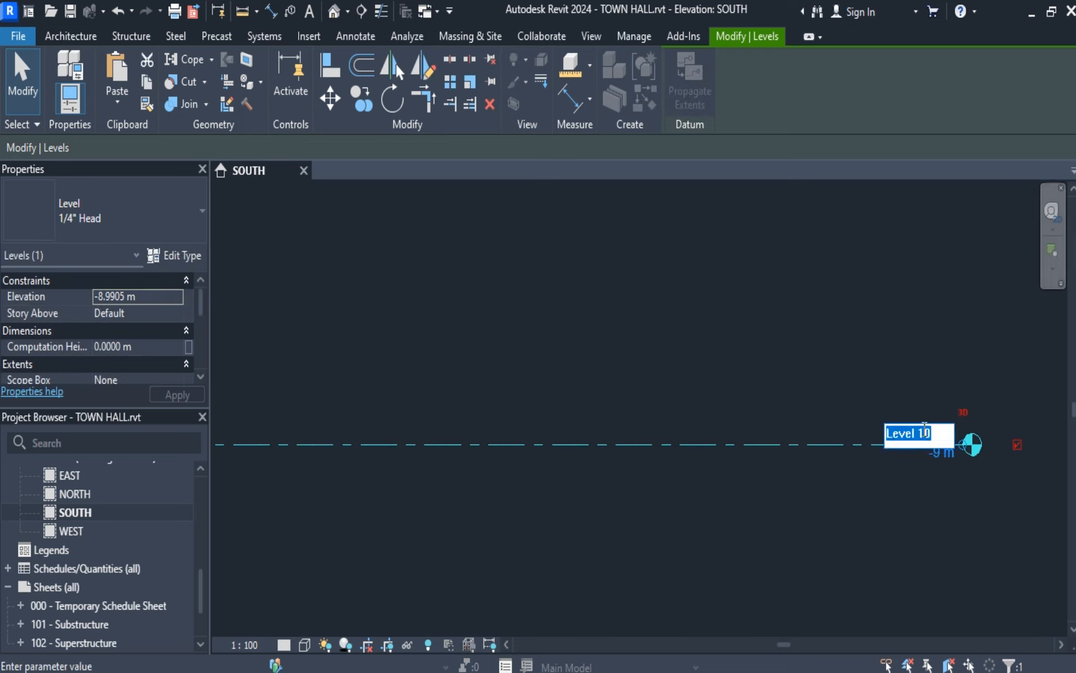
text(BA)
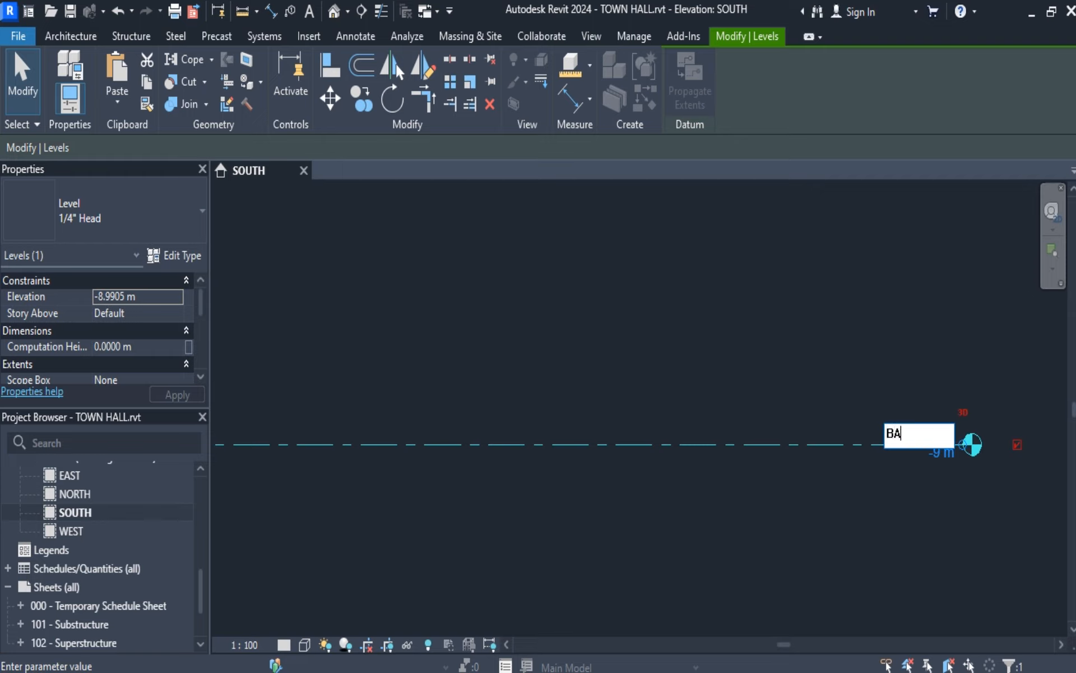
text(SEMENT)
key(Return)
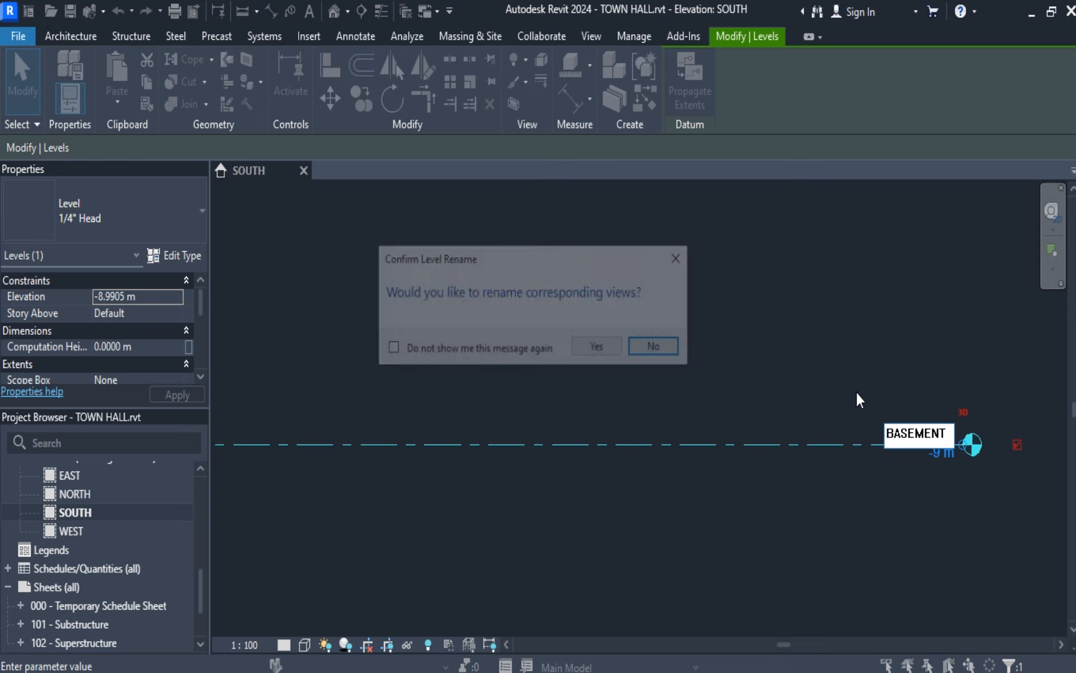
click(599, 350)
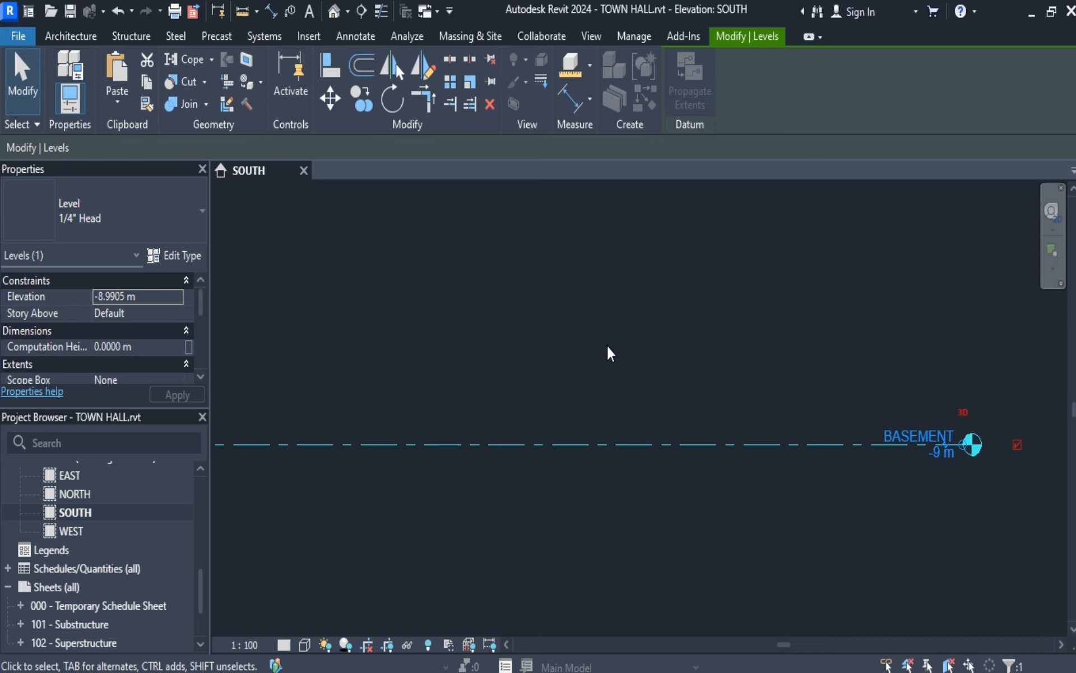
Shorten the BASEMENT level line at the end opposite its head, and switch that end's bubble on and back off.
scroll(693, 508, down, 5)
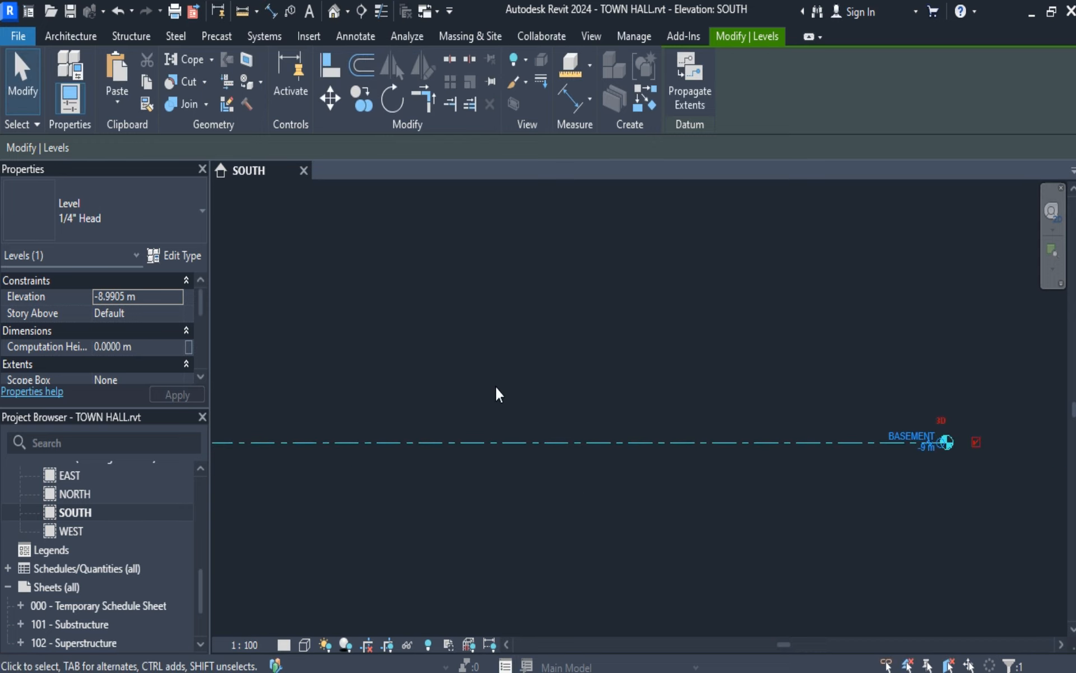
middle_drag(588, 397, 770, 406)
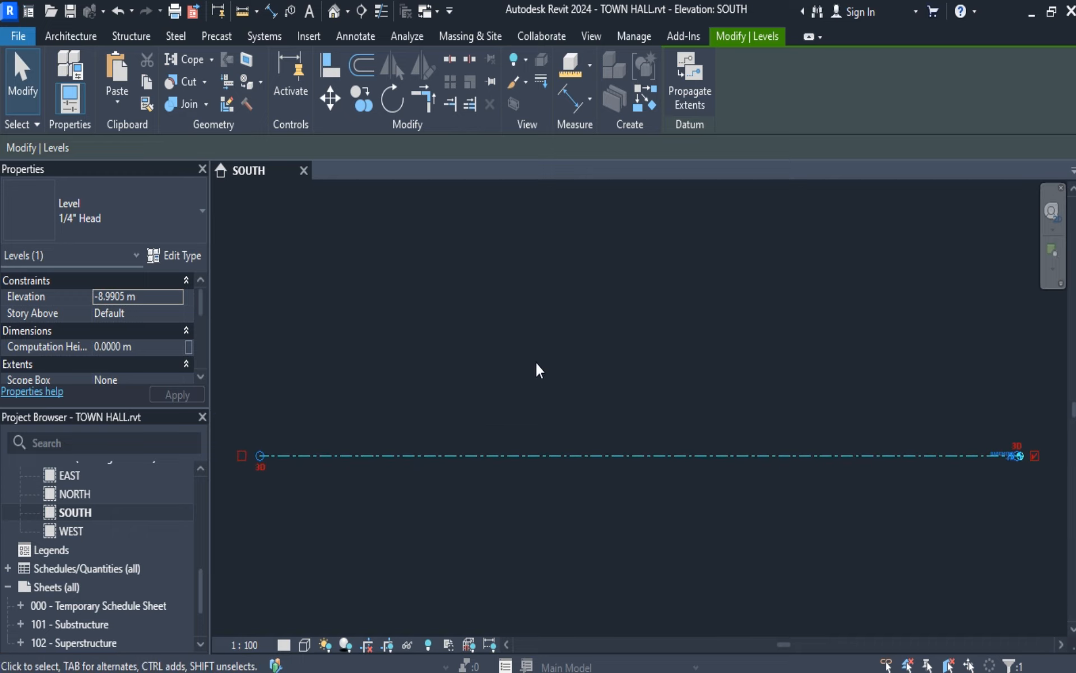
scroll(538, 363, down, 3)
scroll(540, 366, up, 2)
middle_drag(552, 373, 562, 455)
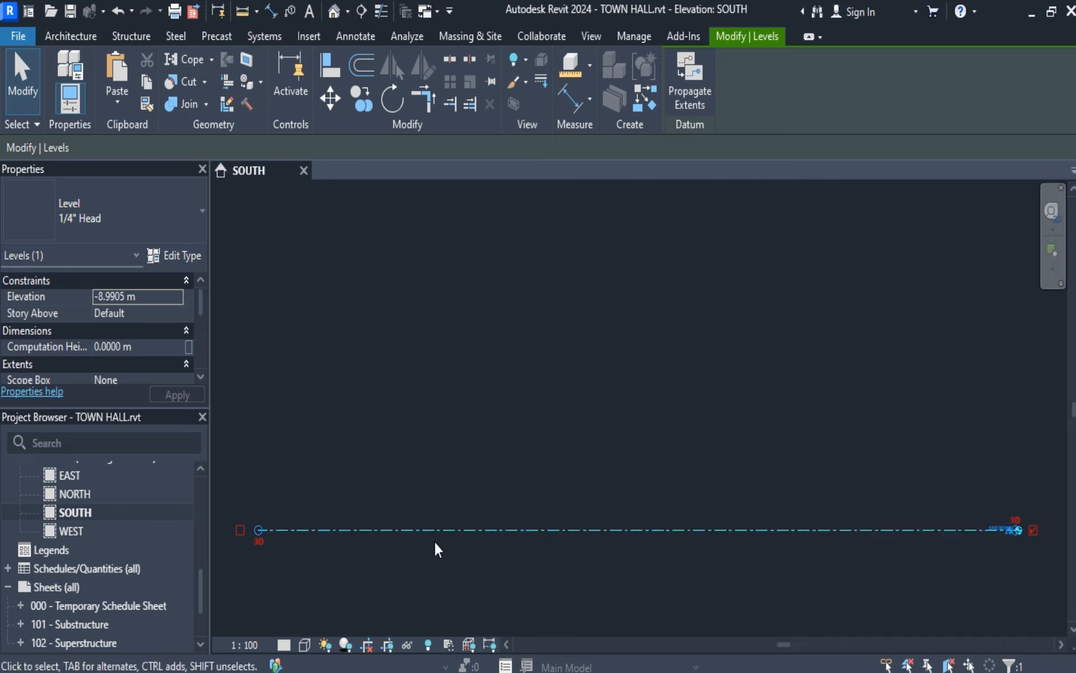
drag(256, 530, 338, 529)
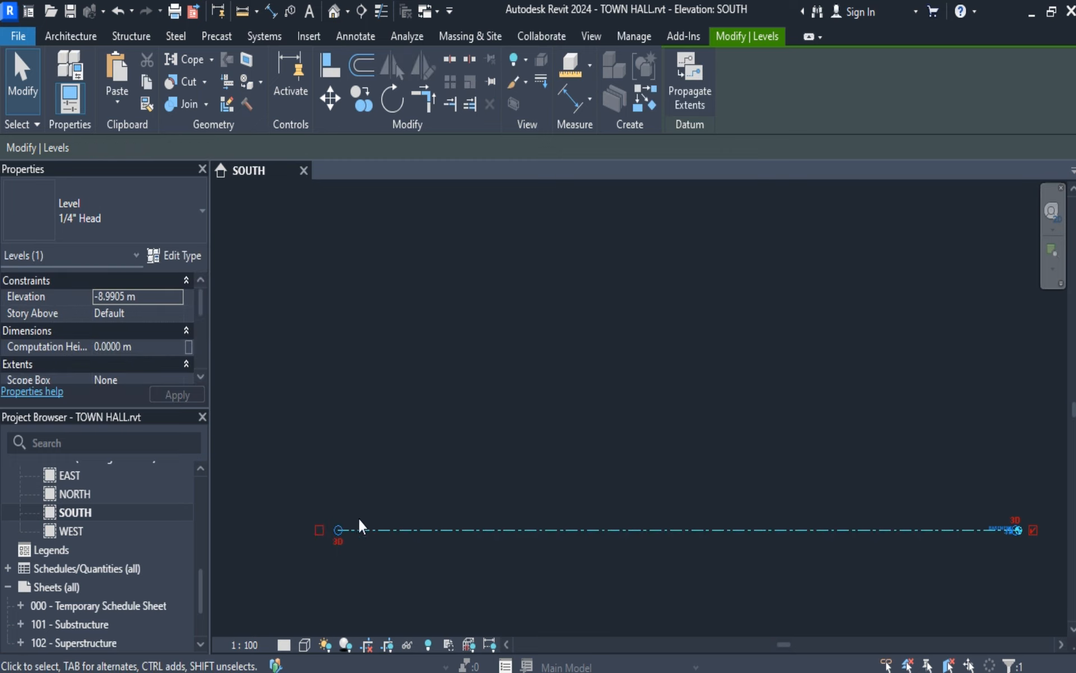
click(319, 528)
click(319, 529)
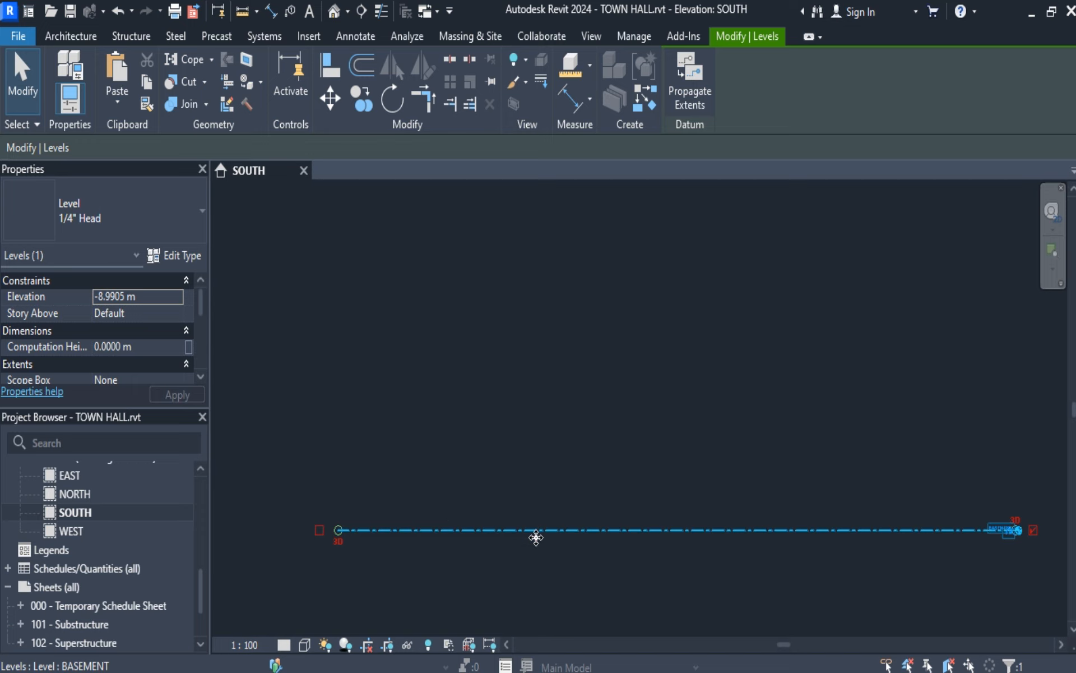
Copy the BASEMENT level vertically upward with multiple copies enabled, placing one 4 m above it and another 3 m higher.
click(332, 98)
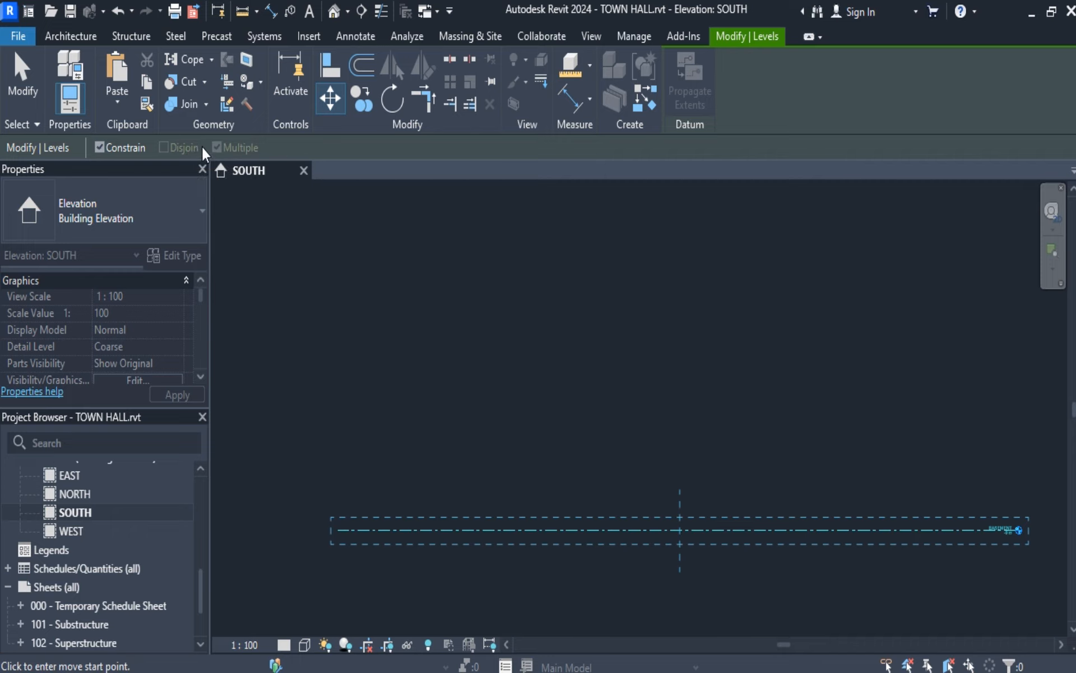
click(361, 98)
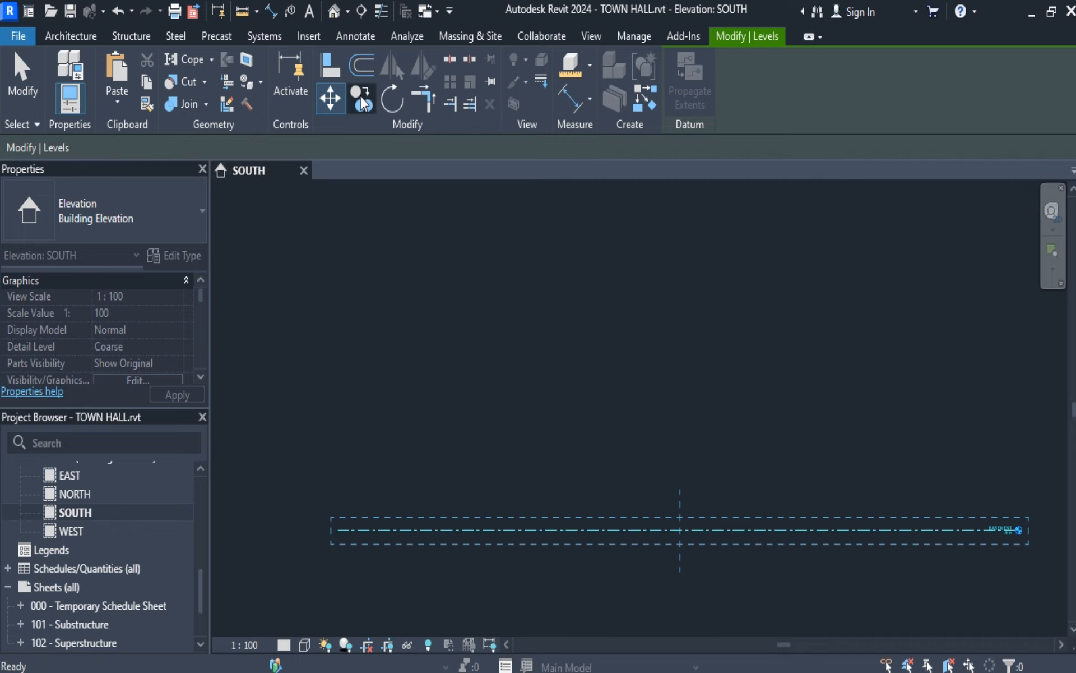
click(678, 532)
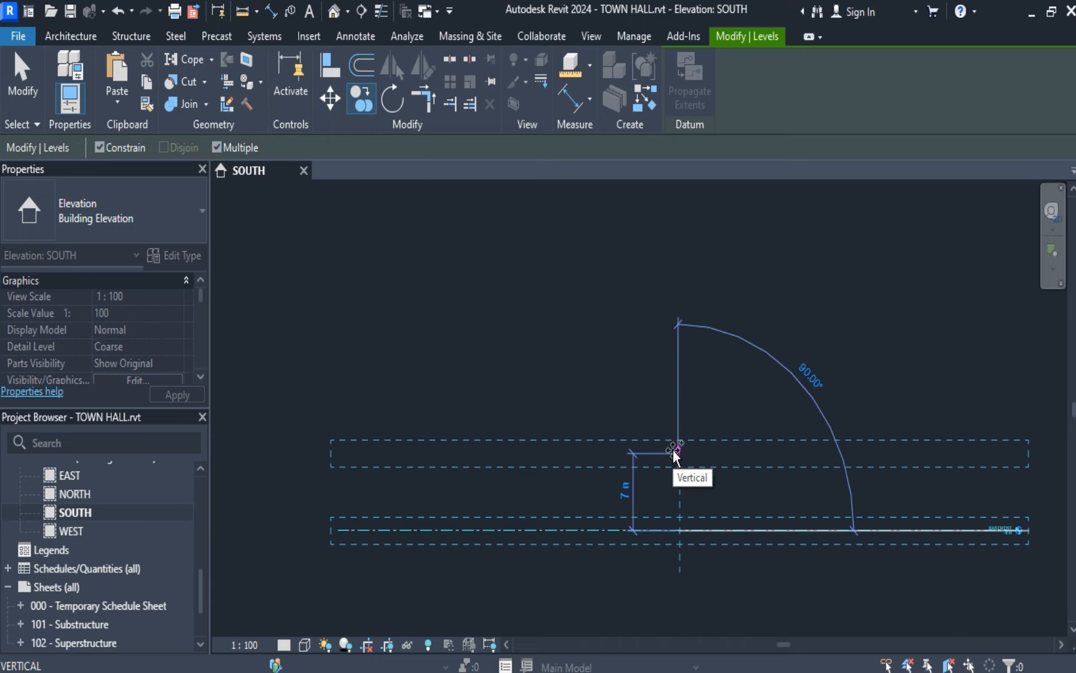
text(4)
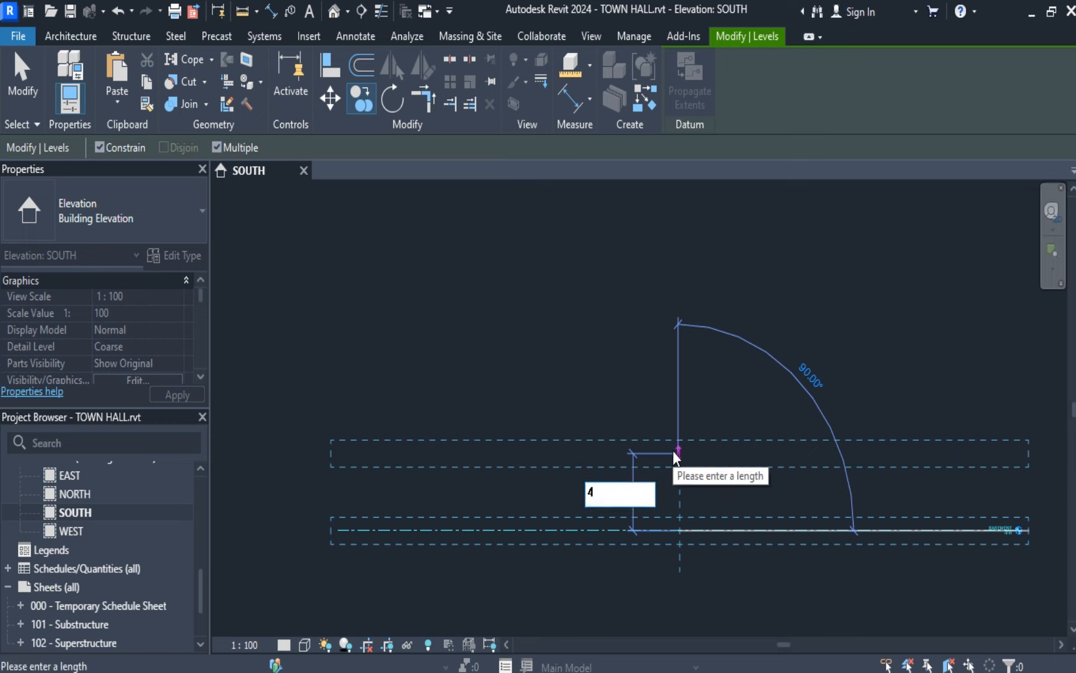
key(Return)
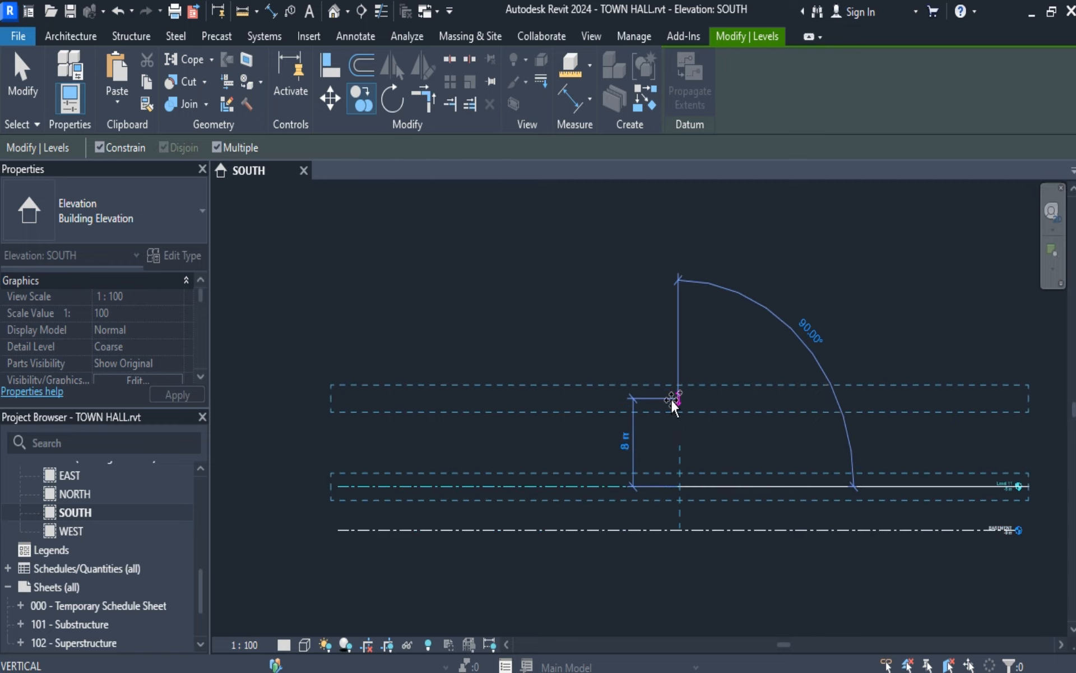
text(3)
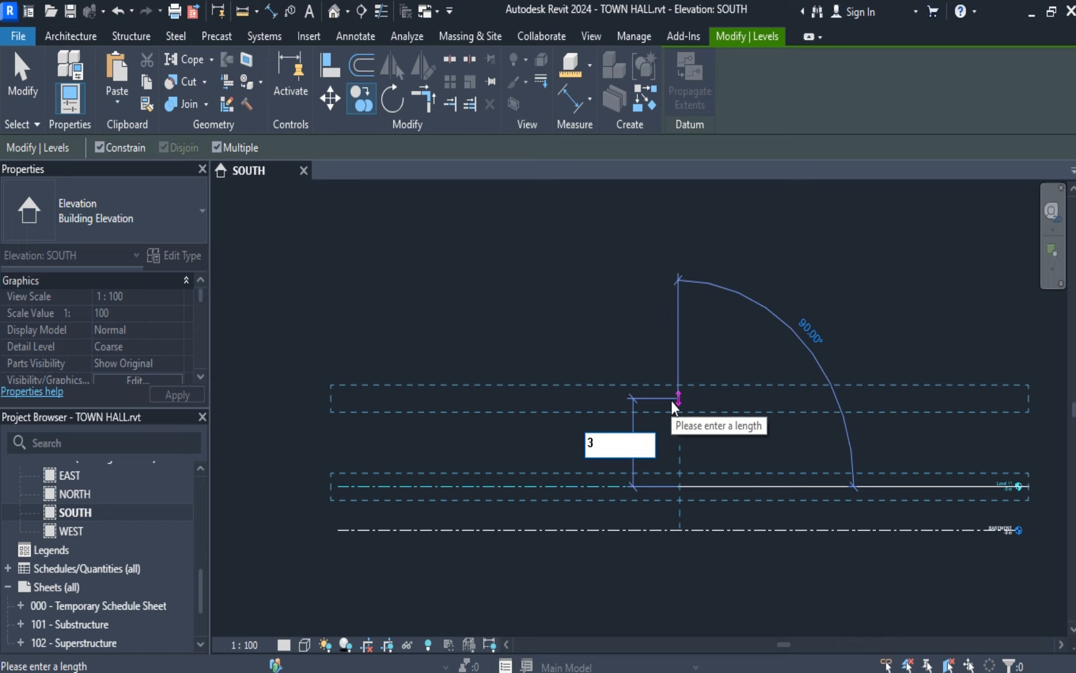
key(Return)
scroll(999, 524, up, 5)
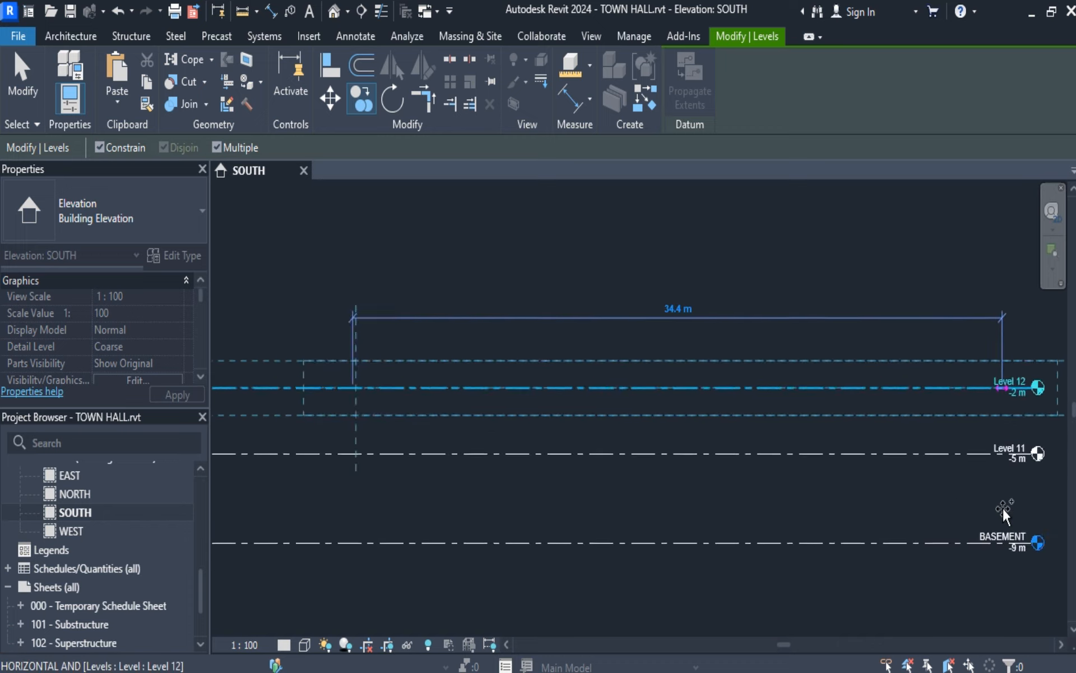
Add three more level copies above the topmost level in the SOUTH elevation, each 3 m higher than the previous one.
scroll(1004, 507, up, 2)
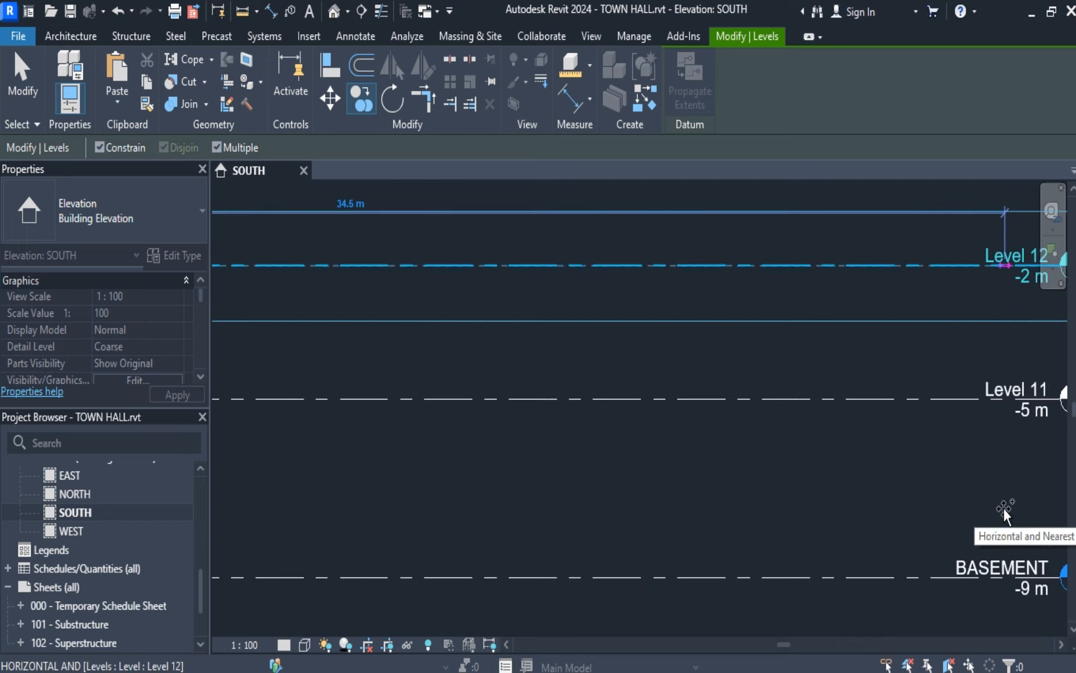
scroll(1003, 508, down, 6)
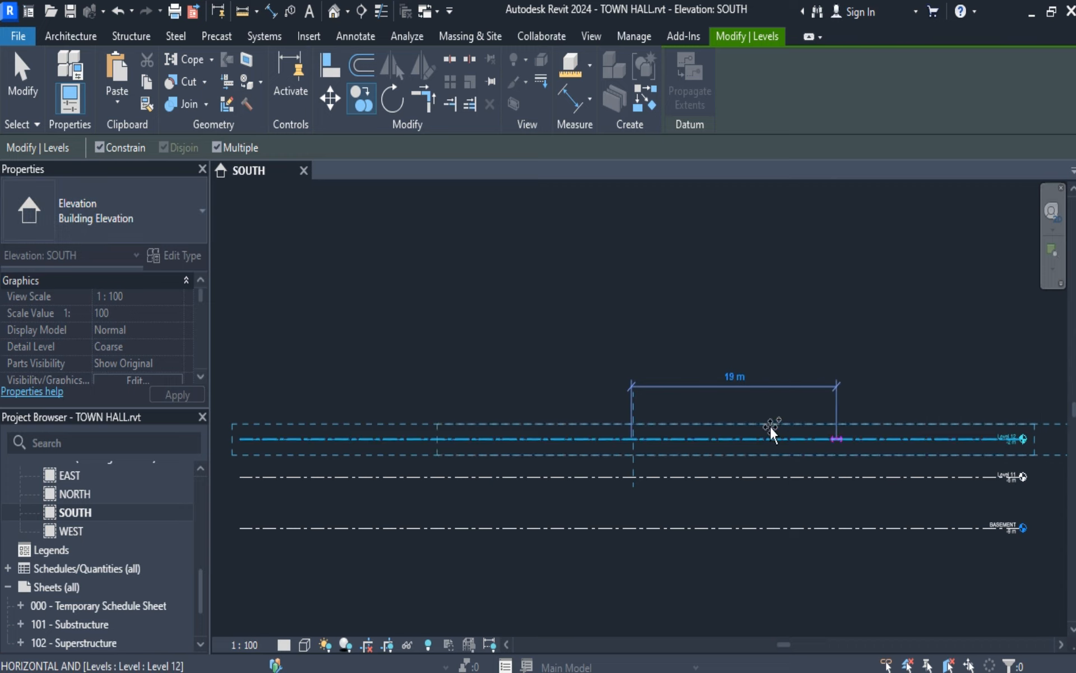
key(Escape)
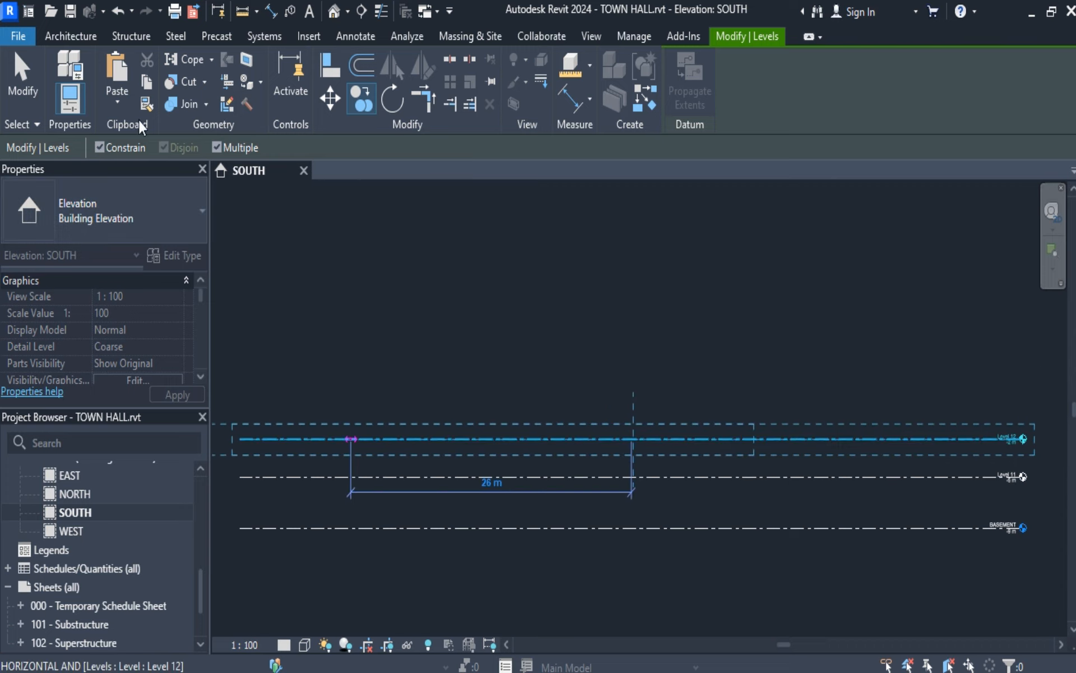
click(632, 439)
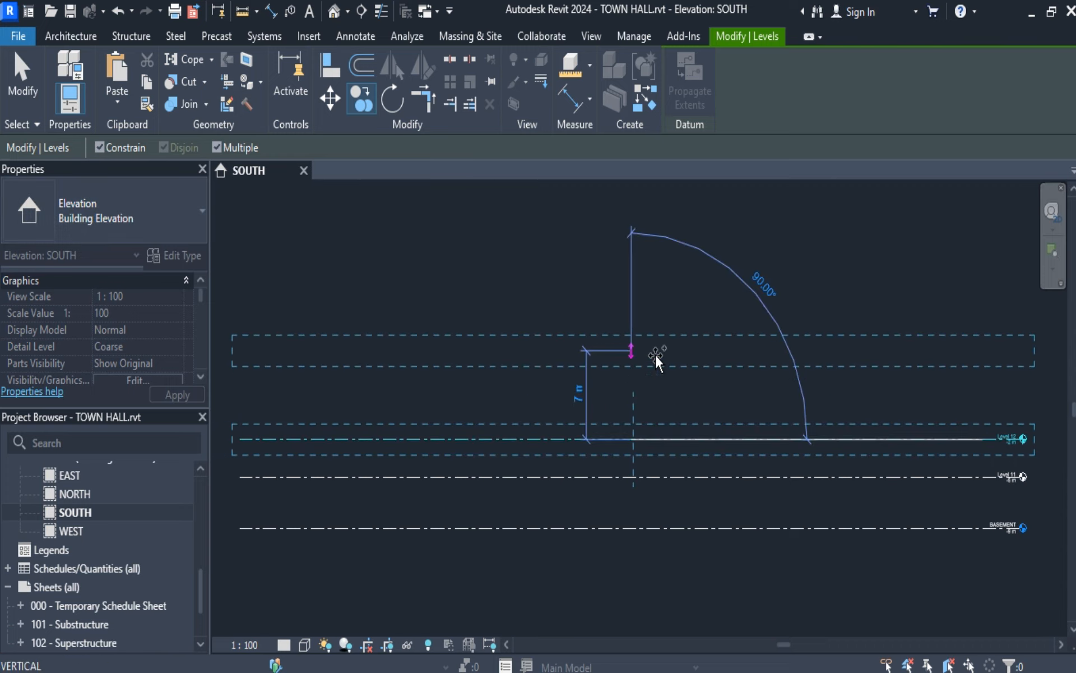
text(3)
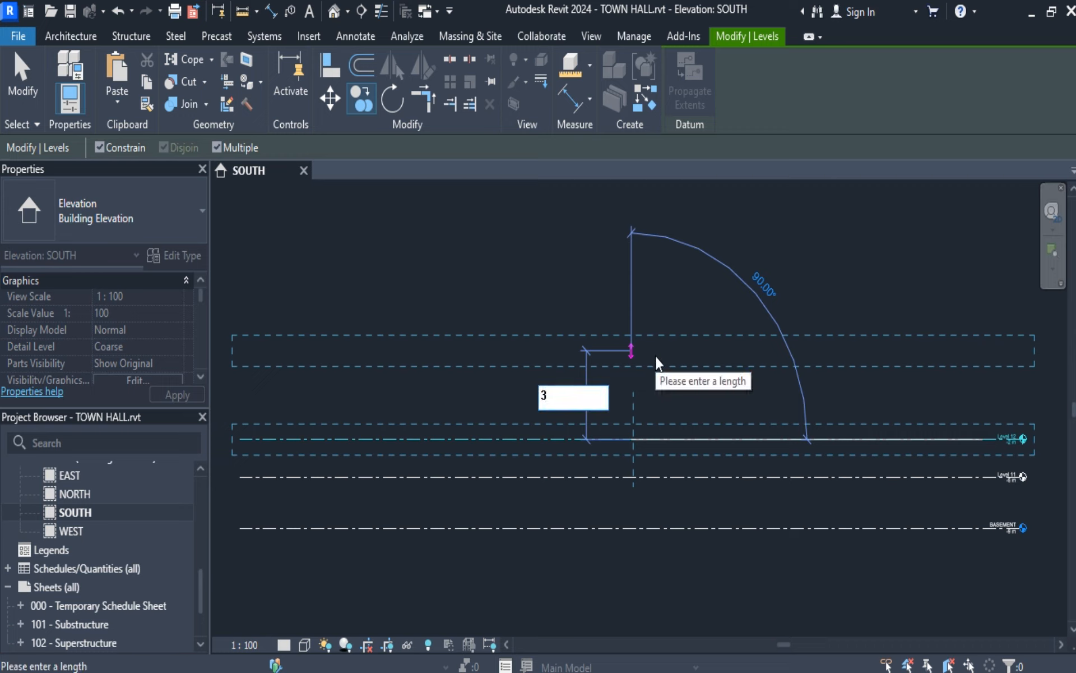
key(Return)
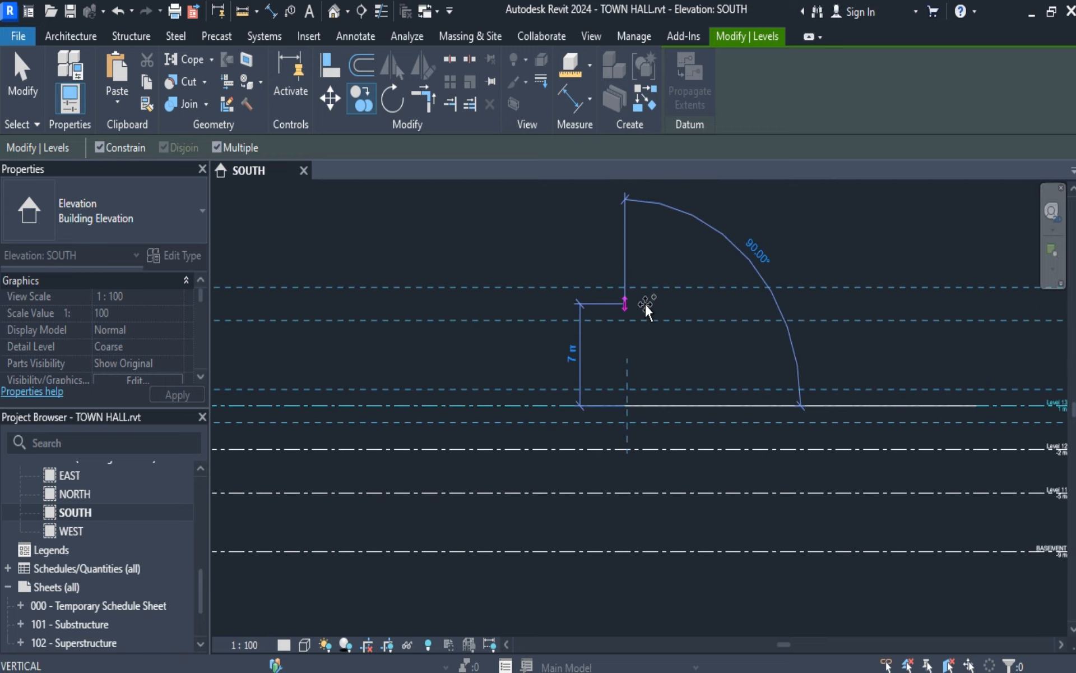
text(3)
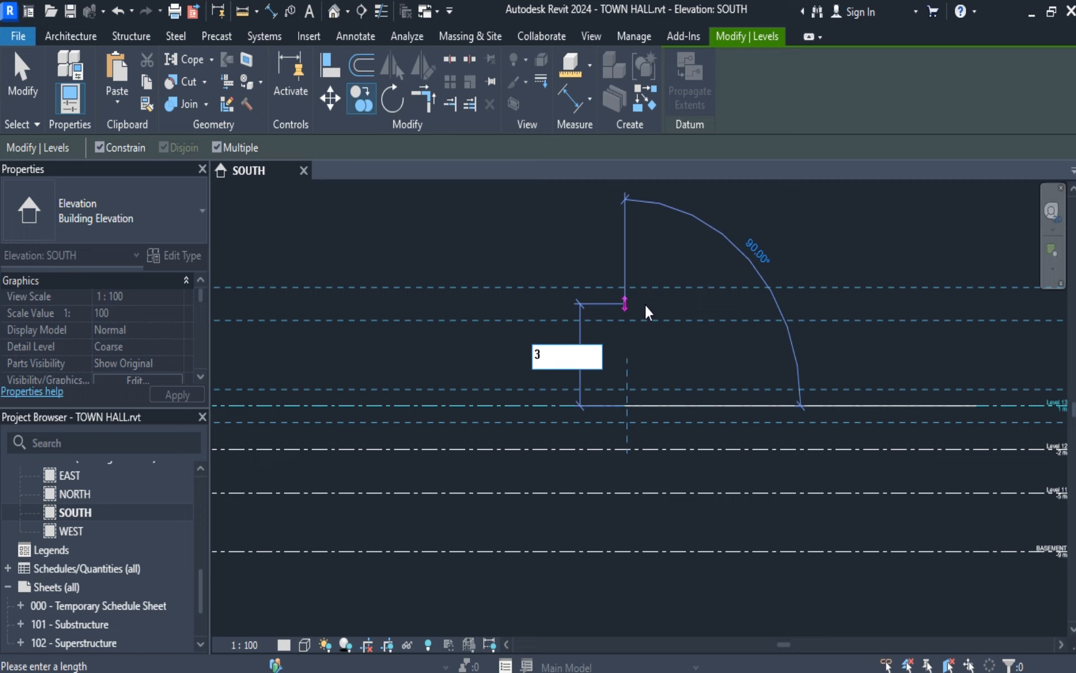
key(Return)
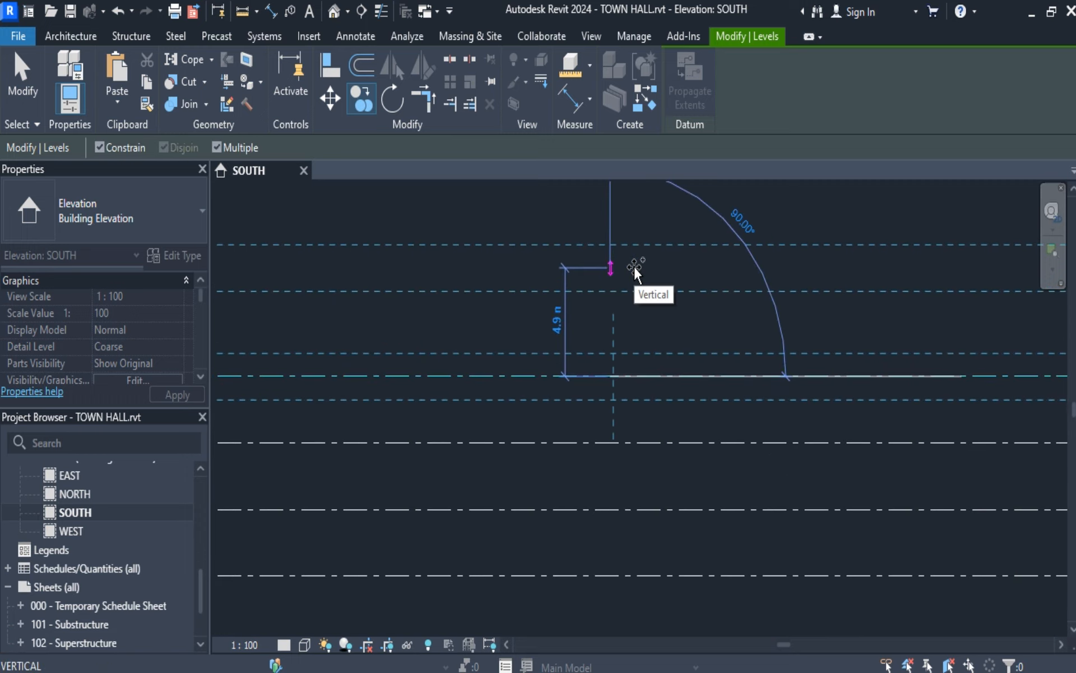
text(3)
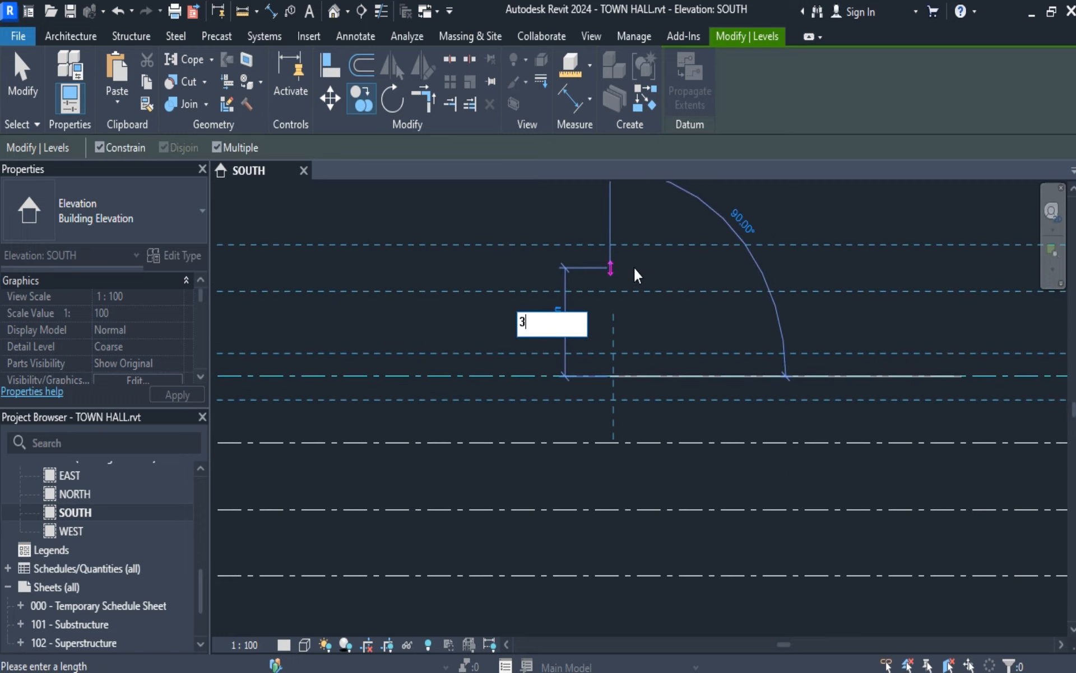
key(Return)
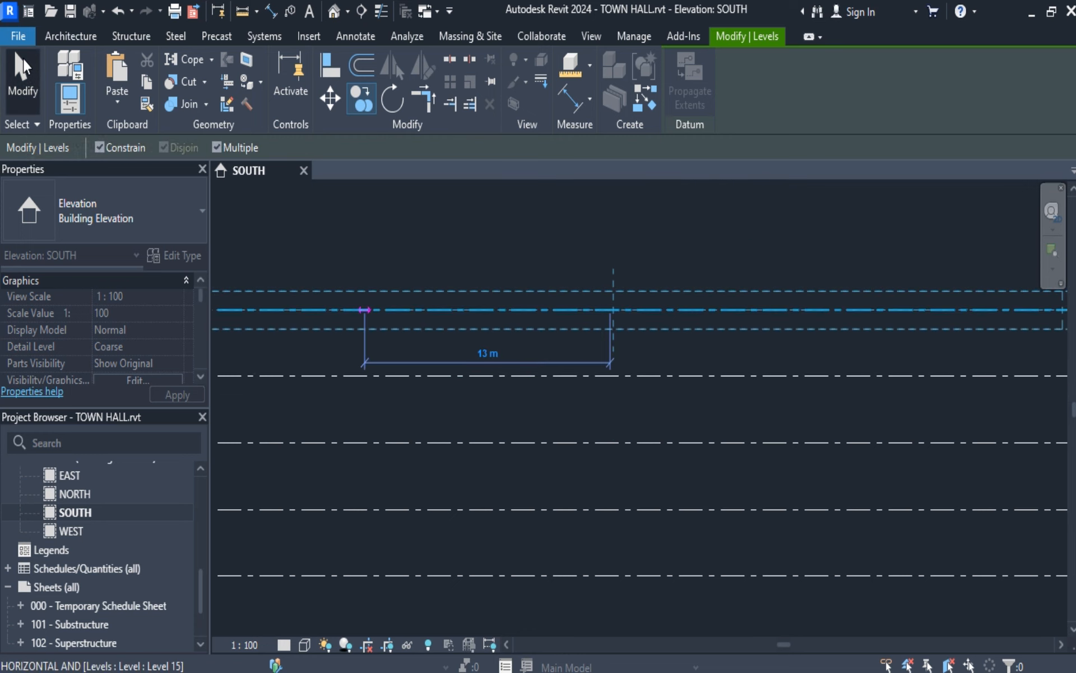
click(25, 68)
scroll(741, 499, down, 4)
scroll(818, 525, up, 3)
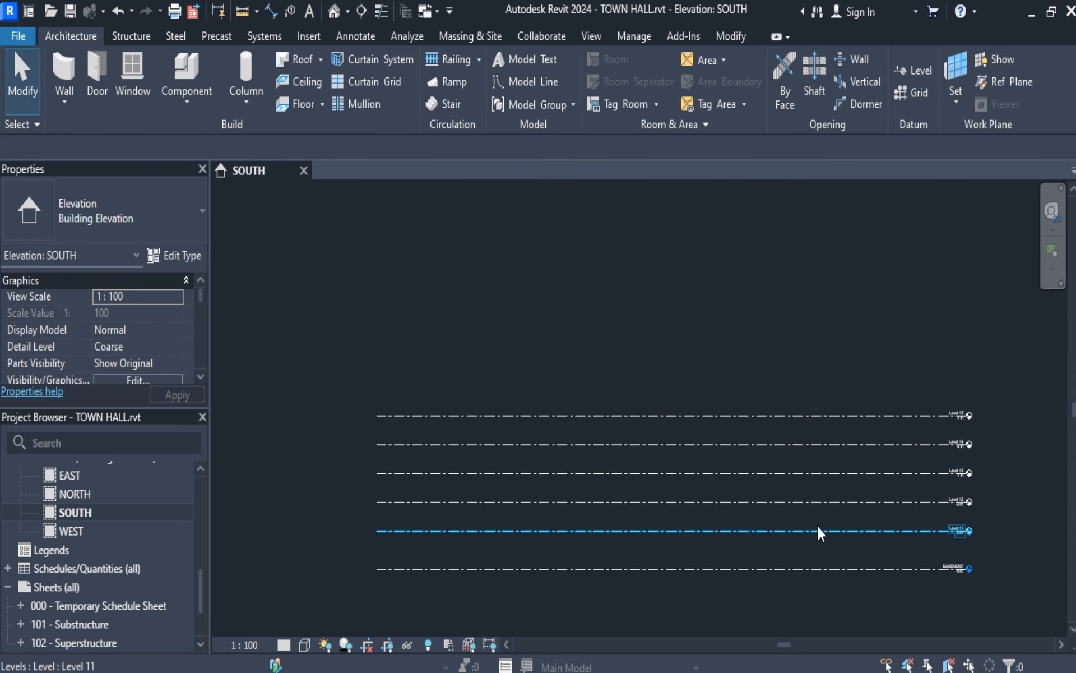
Expand the project's floor plan views to check which levels have one, and save the project.
scroll(894, 530, up, 2)
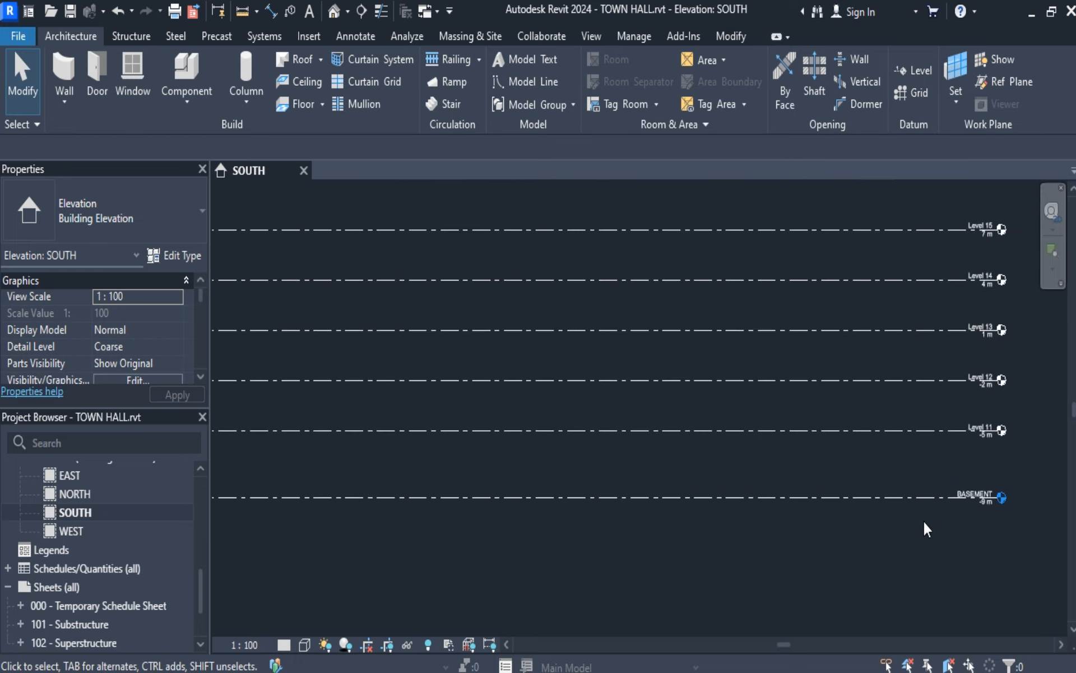
scroll(998, 507, up, 2)
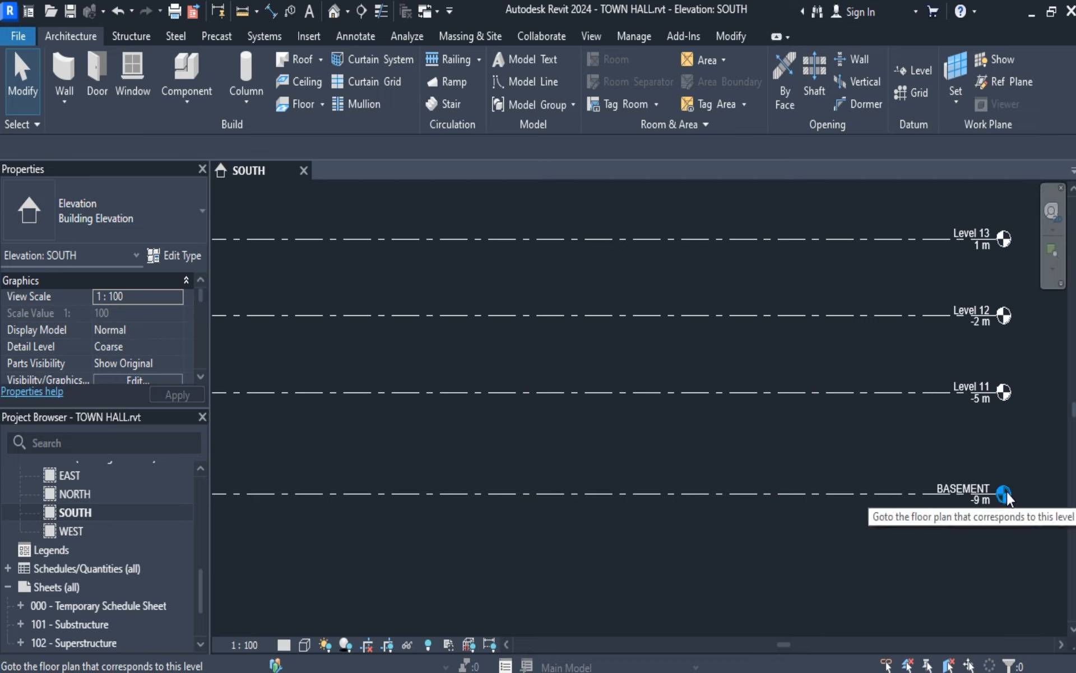
scroll(148, 516, up, 5)
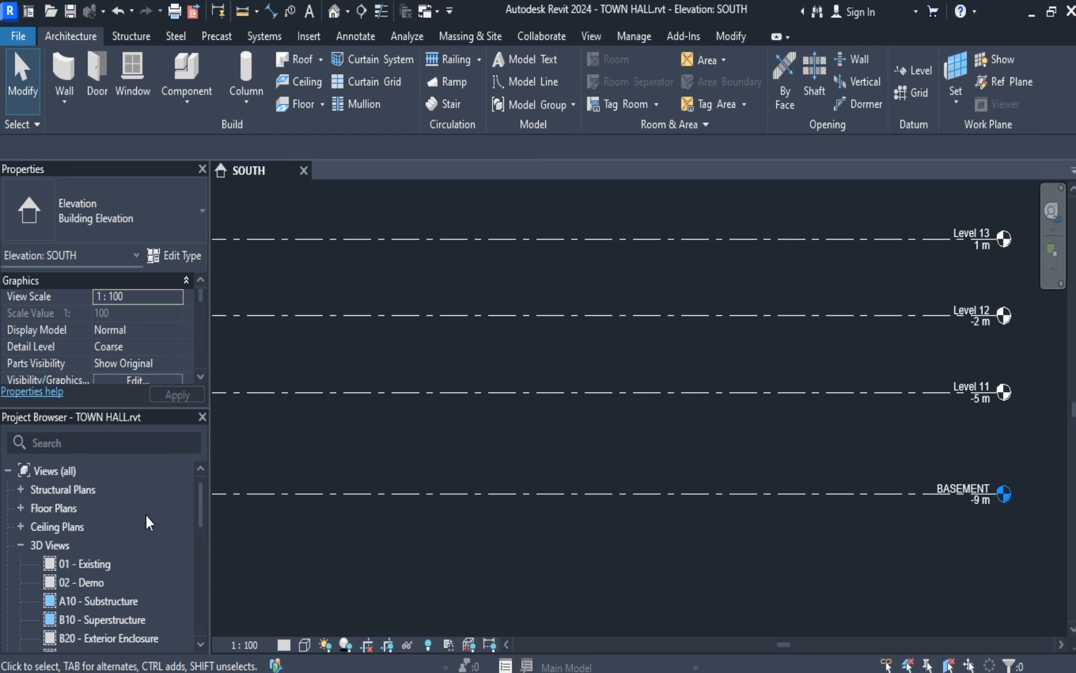
click(19, 507)
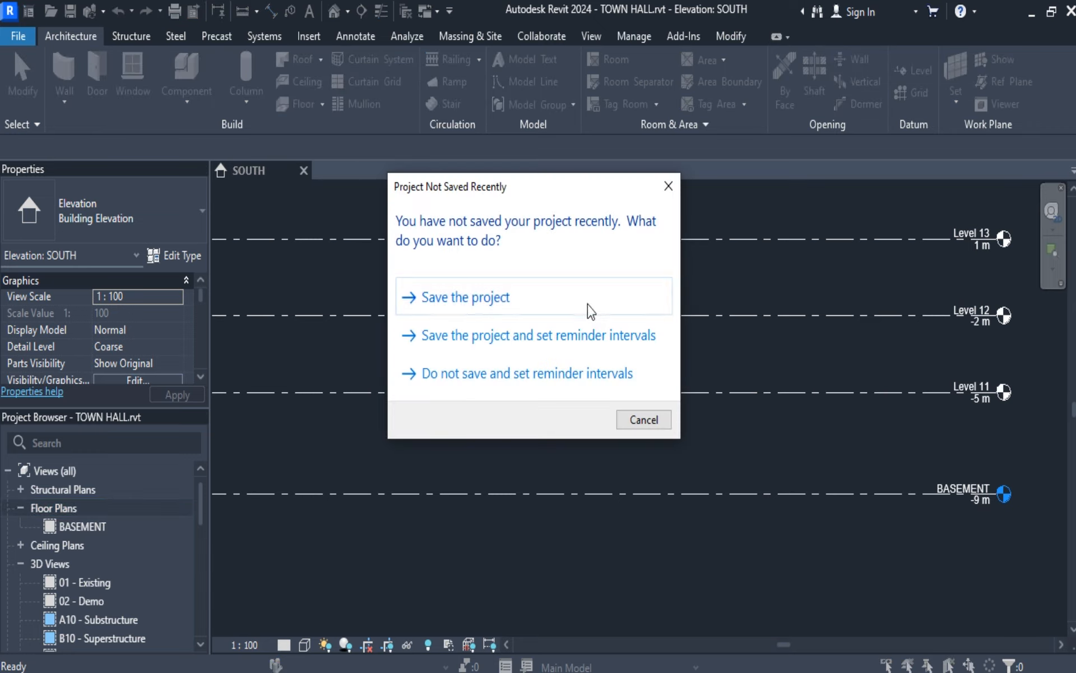
click(587, 305)
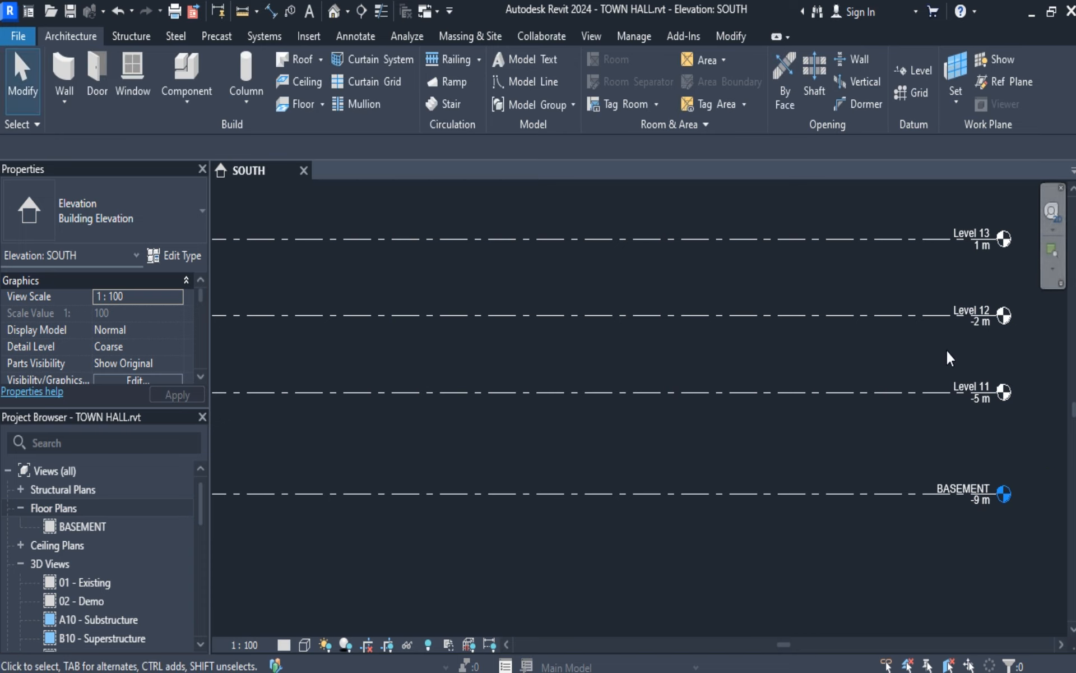
Set the elevation of the BASEMENT level to -7 m.
click(976, 502)
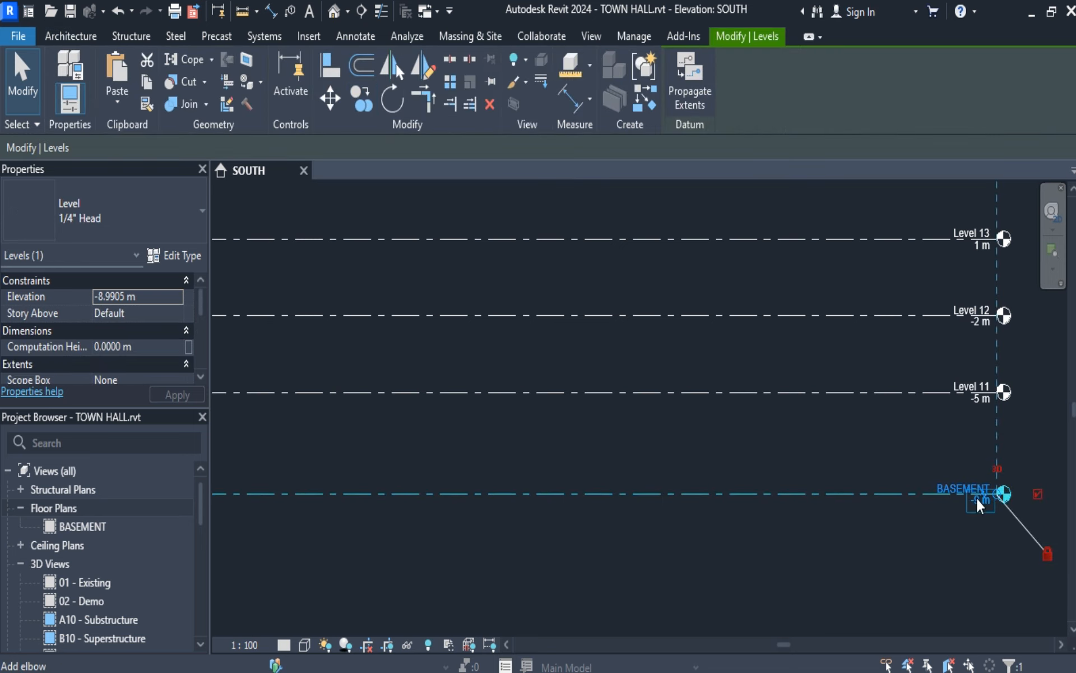
click(977, 499)
drag(977, 503, 912, 509)
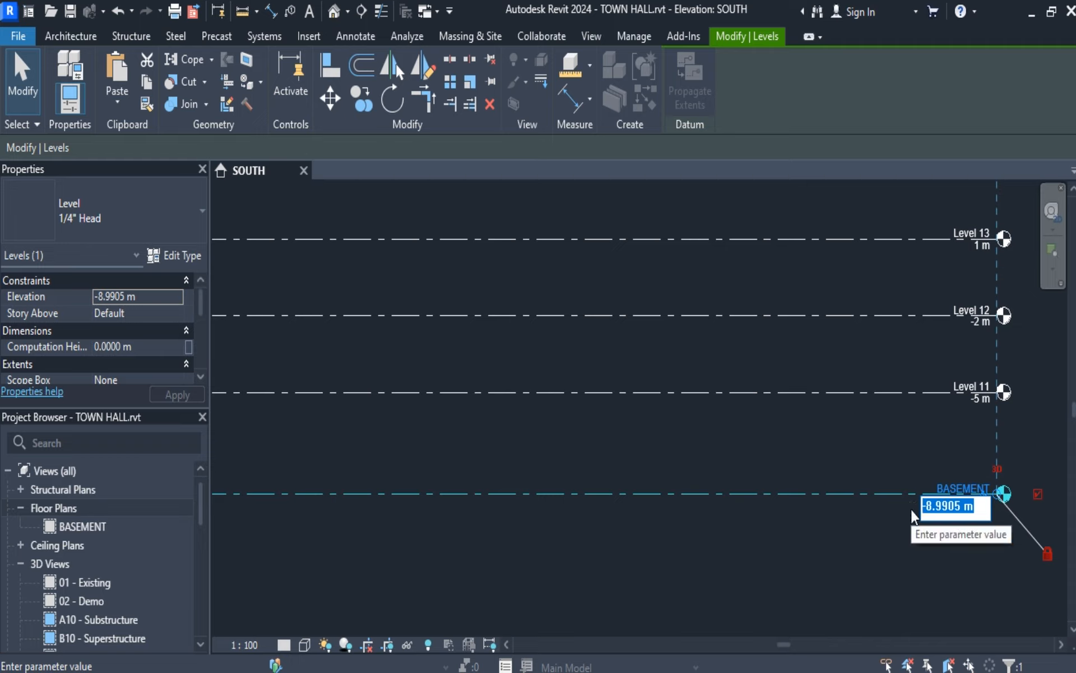
key(BackSpace)
text(-)
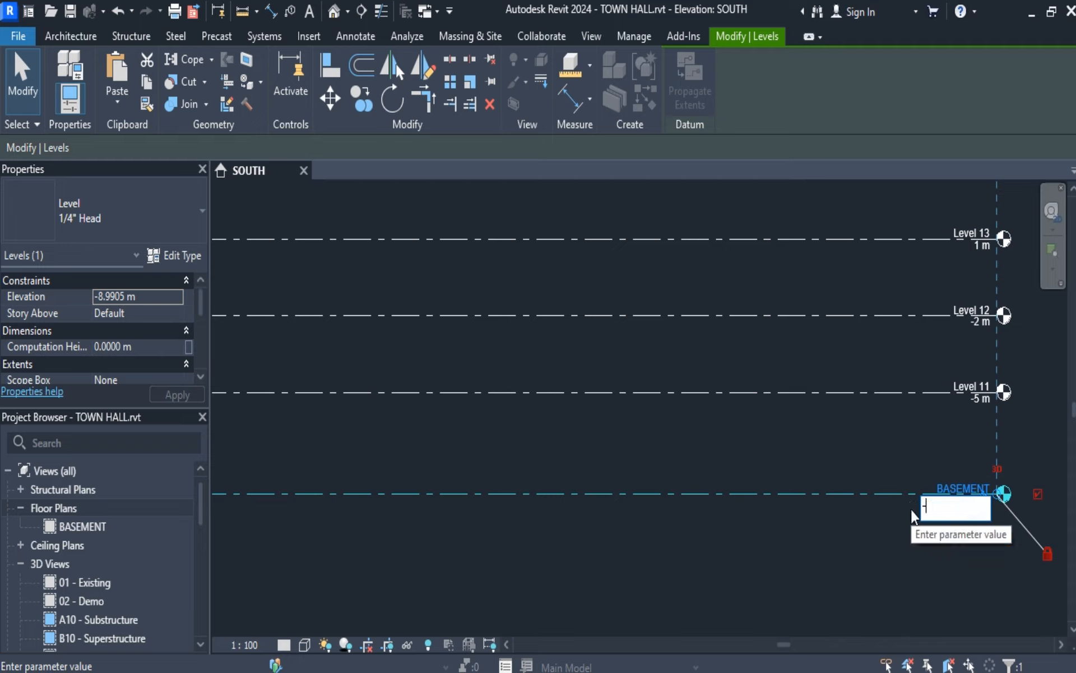
text(7)
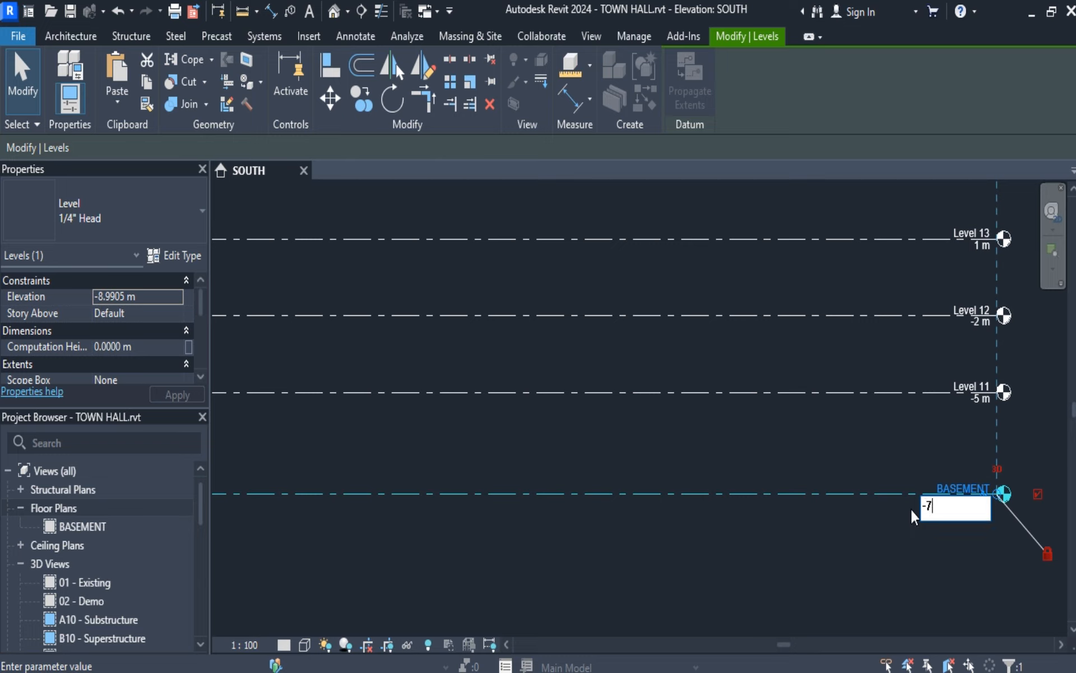
key(Return)
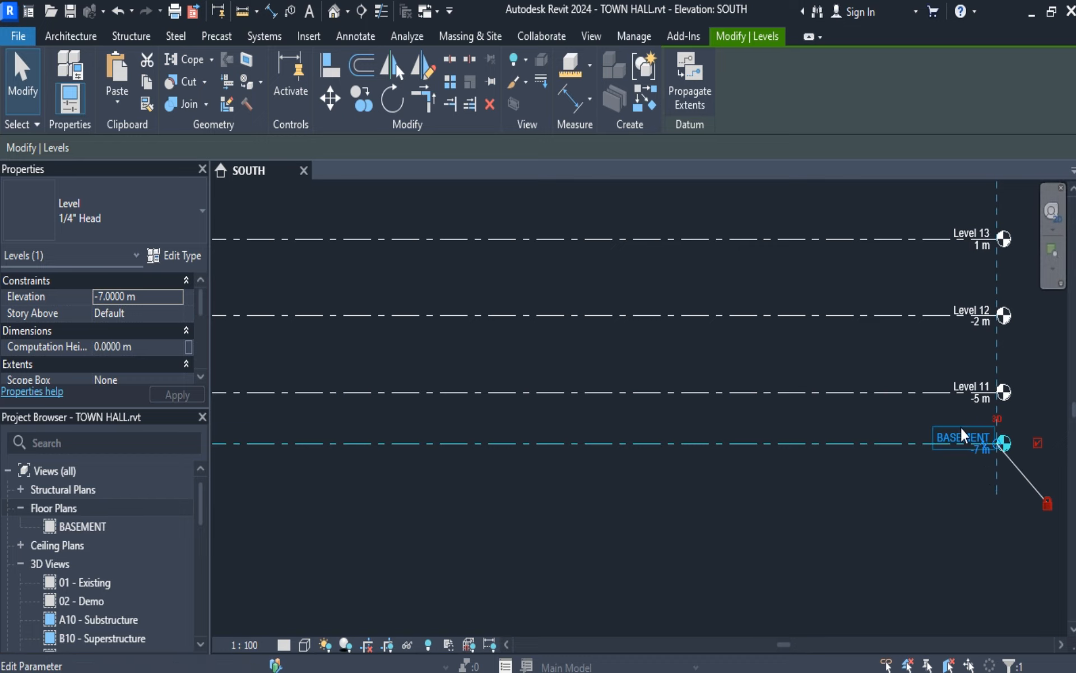
Examine the elevation of Level 11 above BASEMENT and the spacing of the whole level stack.
scroll(965, 424, up, 2)
scroll(988, 404, up, 2)
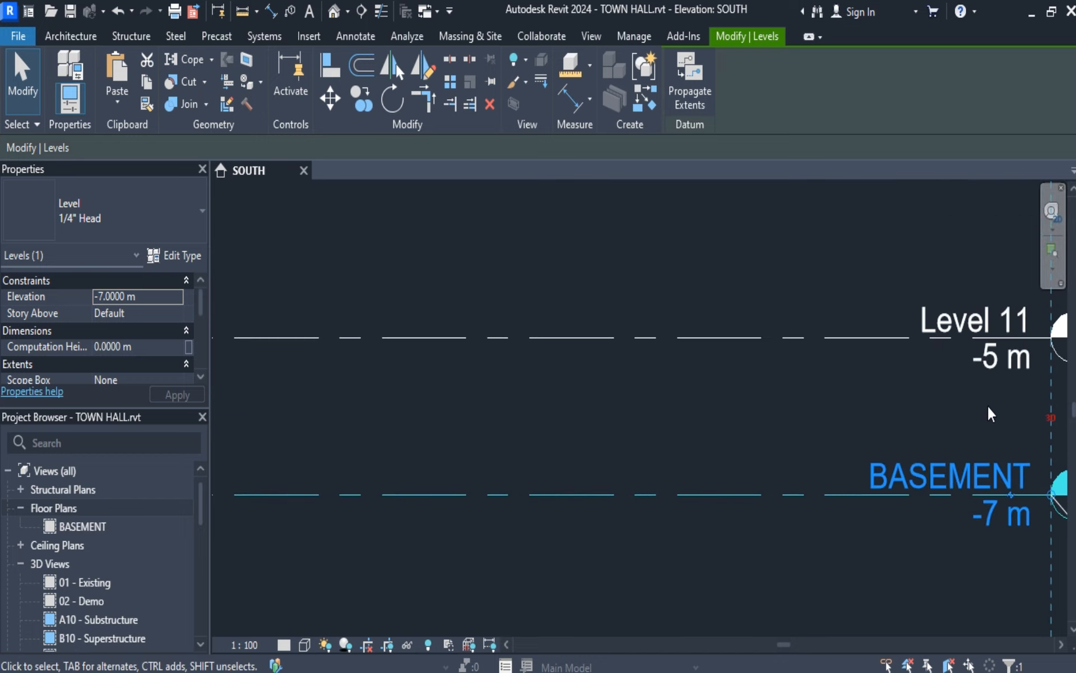
click(984, 369)
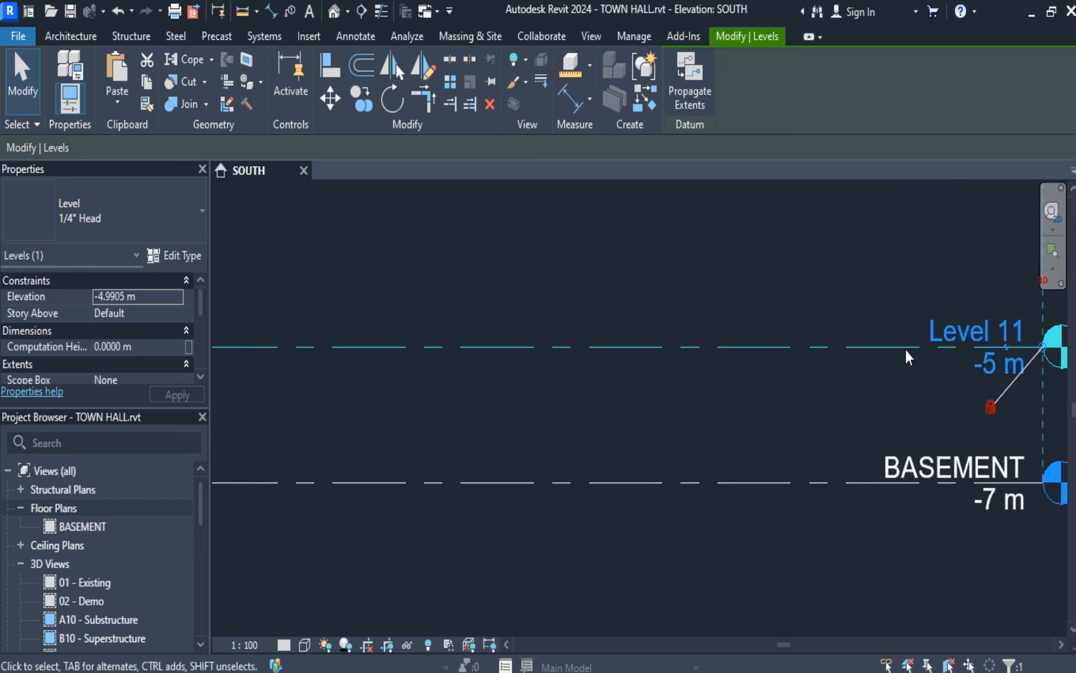
click(24, 91)
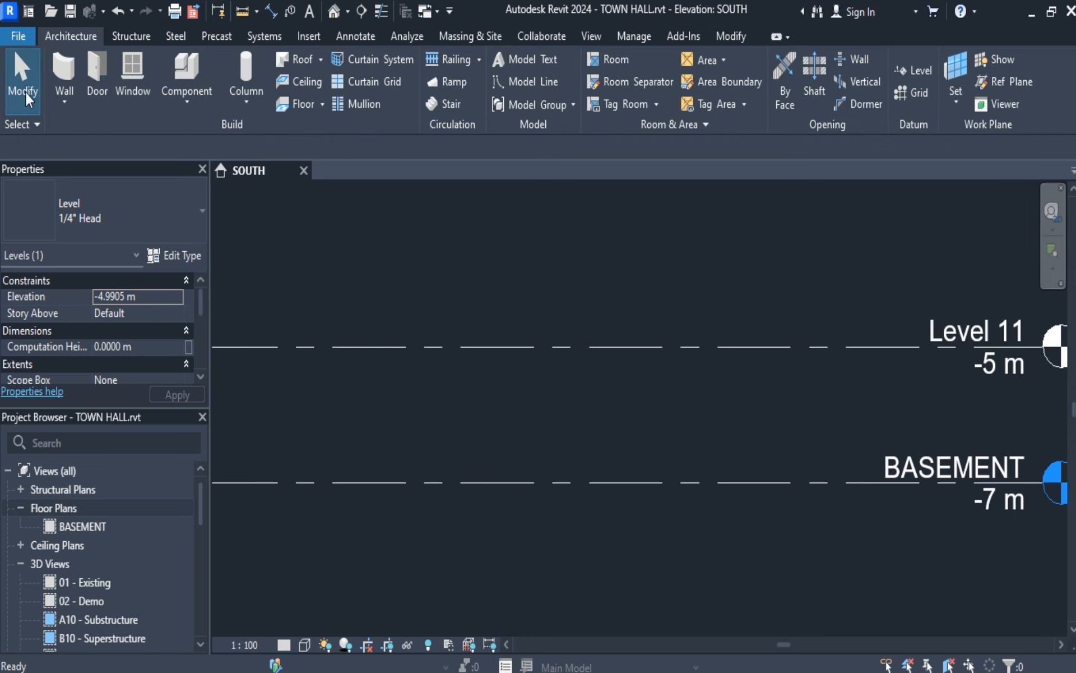
scroll(765, 561, down, 4)
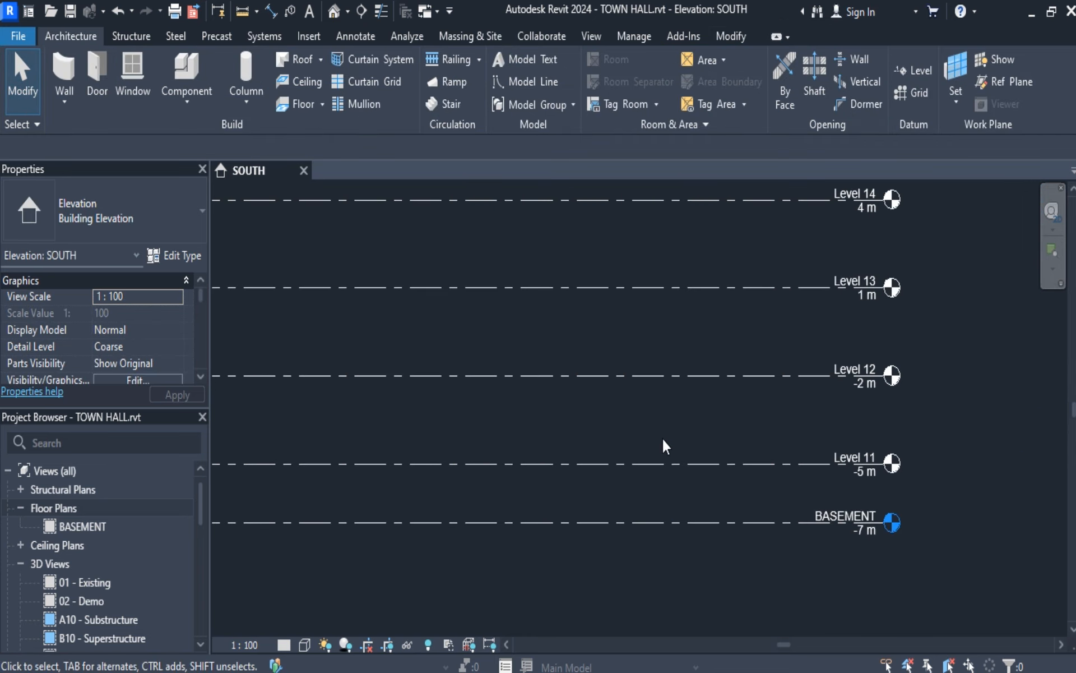
middle_drag(665, 446, 739, 509)
middle_drag(762, 440, 805, 494)
scroll(724, 453, down, 2)
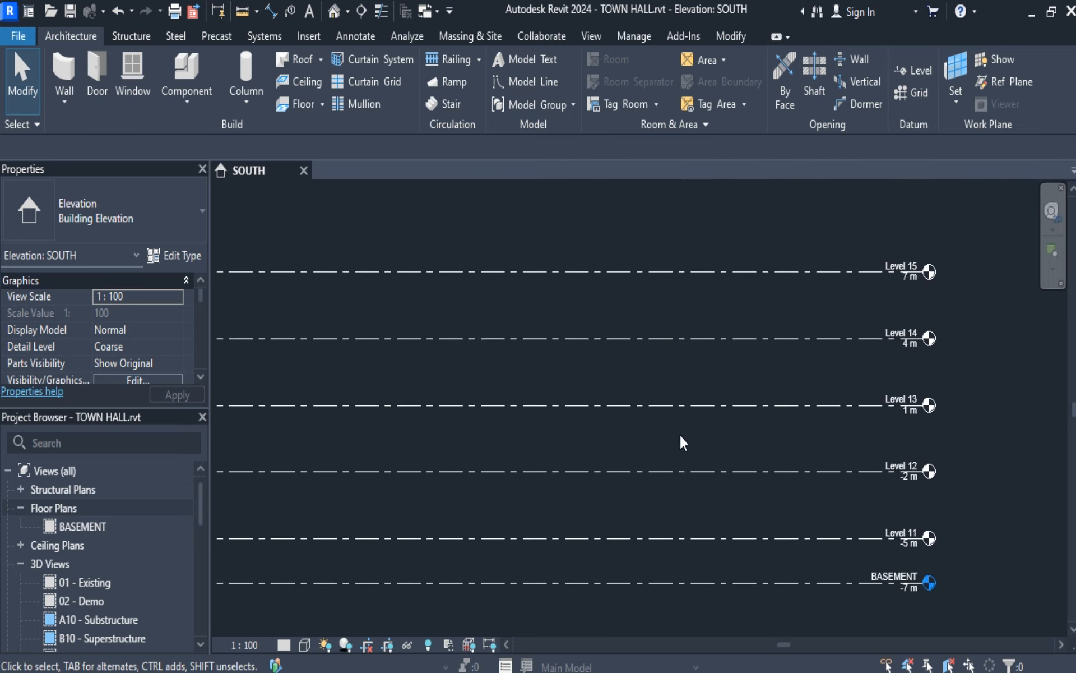
middle_drag(683, 443, 747, 444)
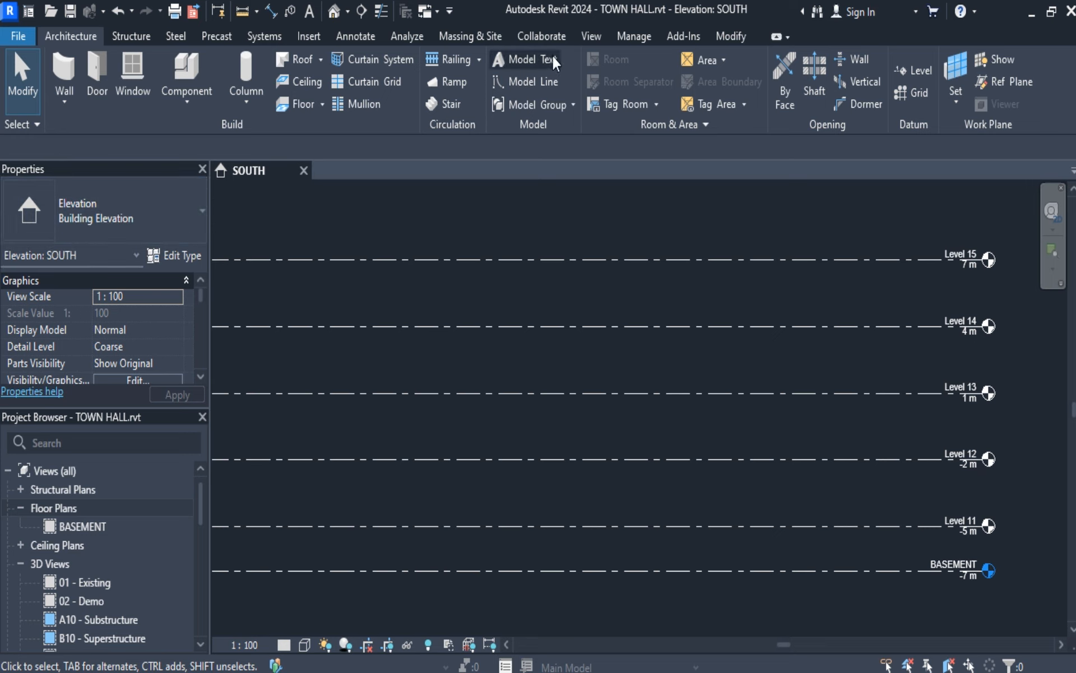
Create floor plan views for Level 11 through Level 15, without duplicating existing views.
click(590, 37)
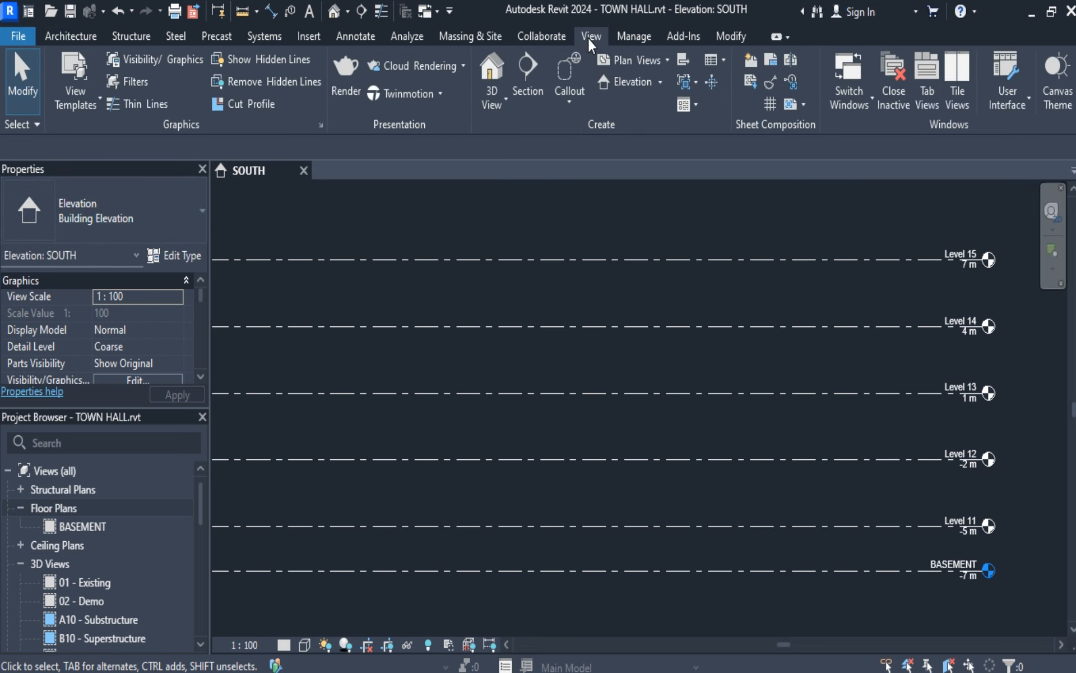
click(670, 60)
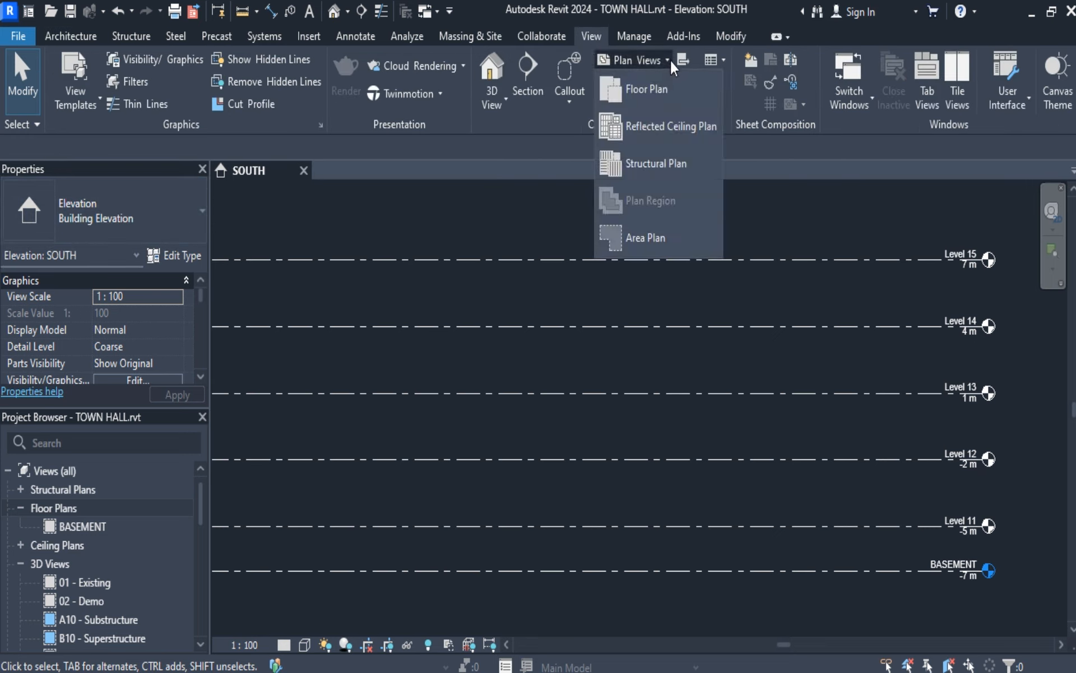
click(663, 89)
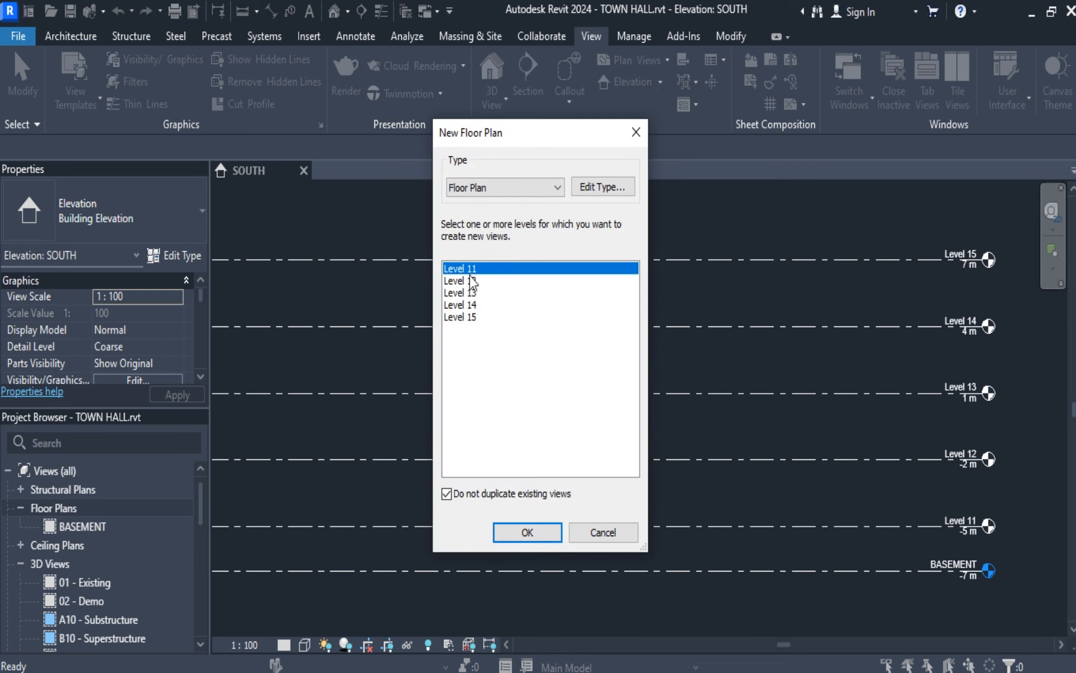
shift+click(472, 317)
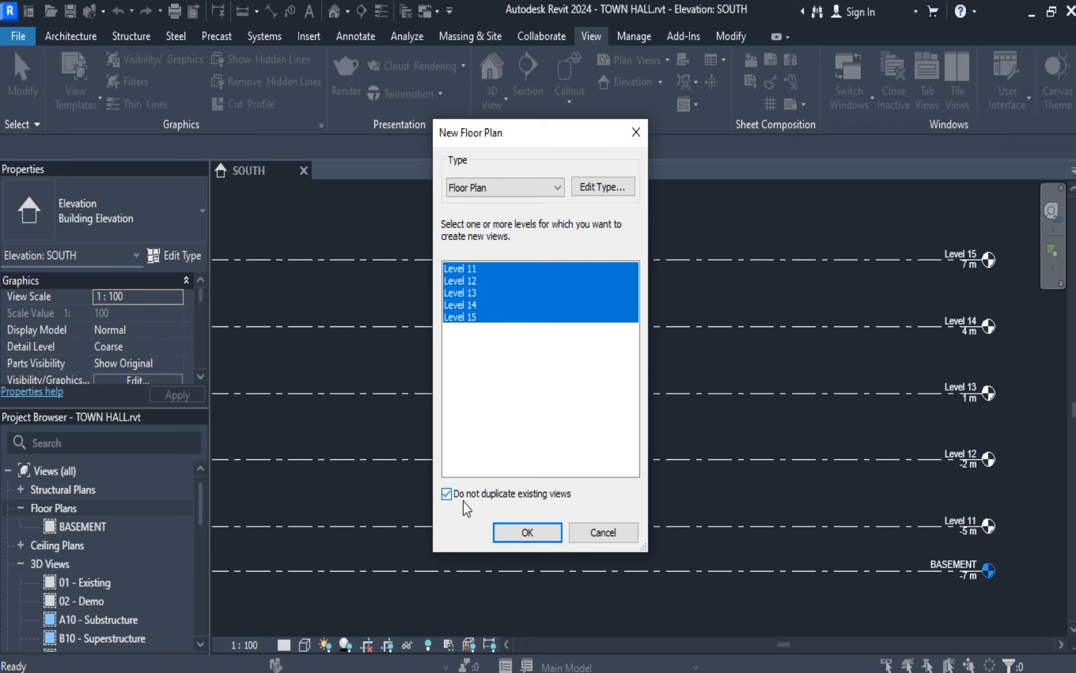
click(512, 536)
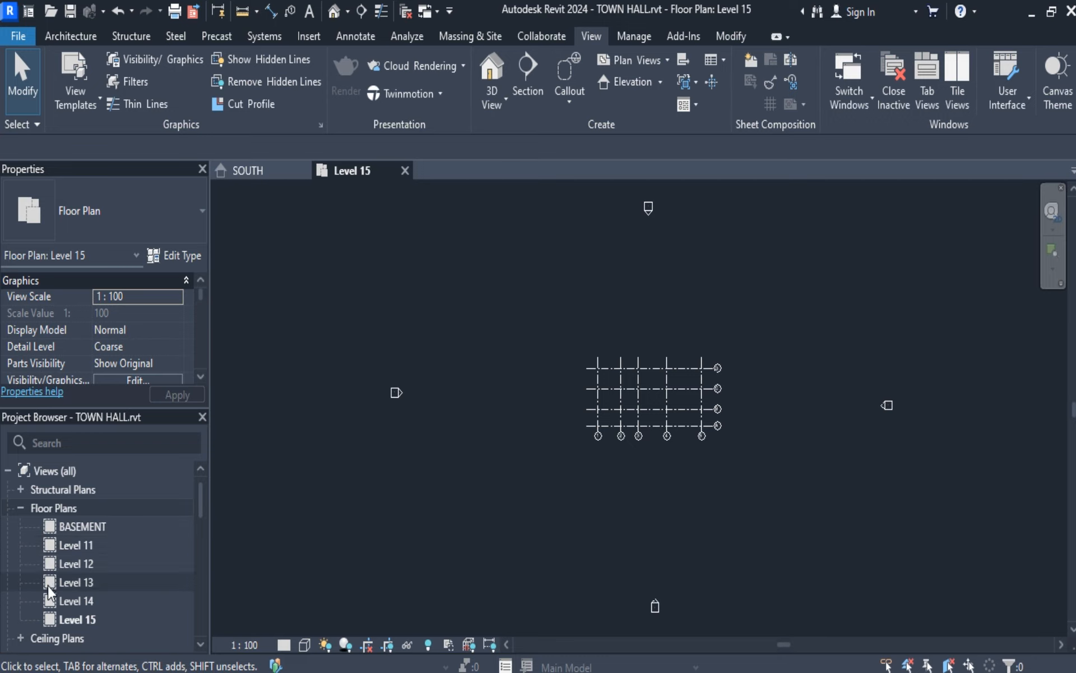
Check the new Level 11 and Level 12 floor plan entries and return to the SOUTH elevation.
click(71, 546)
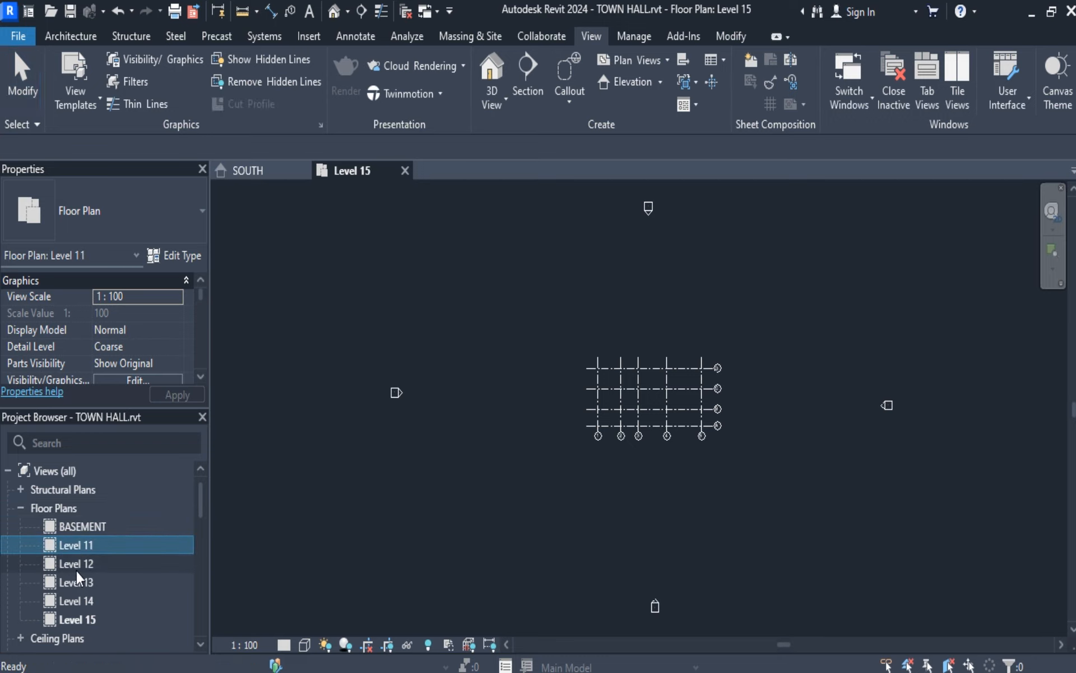
click(75, 568)
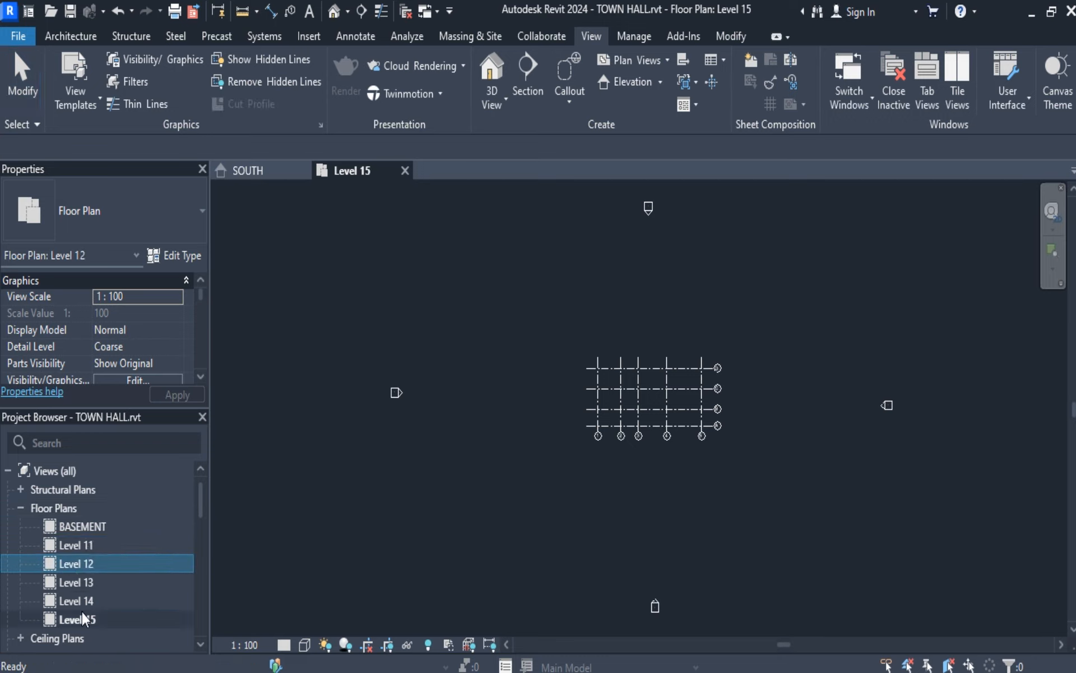
click(274, 171)
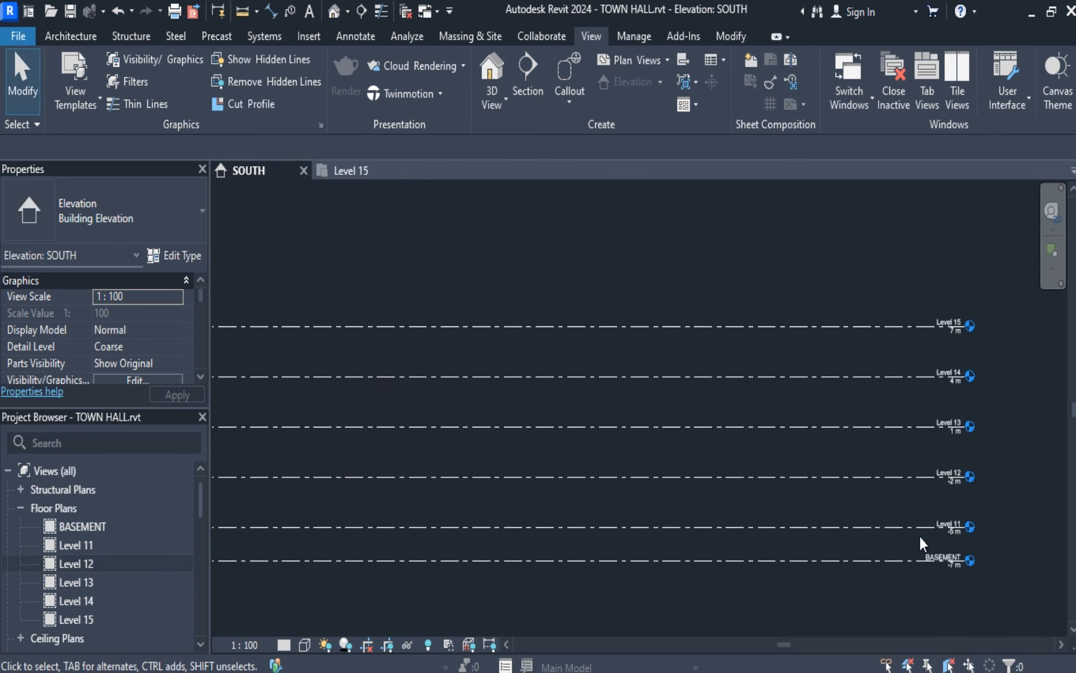
Rename Level 11 as GROUND LEVEL in the SOUTH elevation and rename its corresponding views to match.
scroll(920, 532, up, 4)
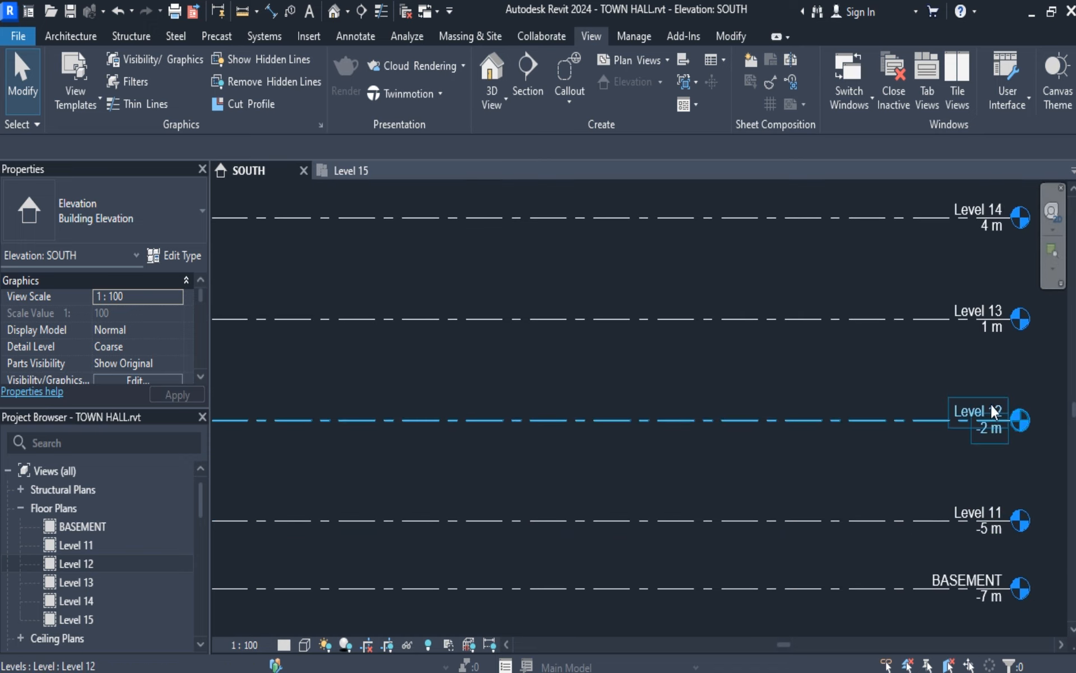
click(992, 514)
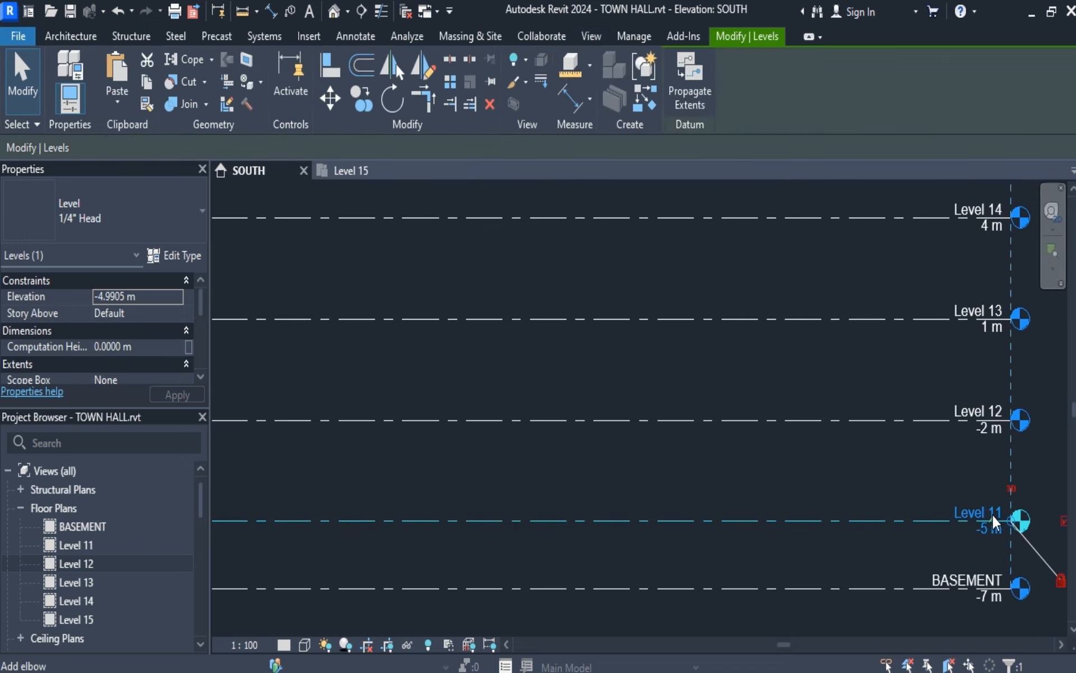
click(1003, 512)
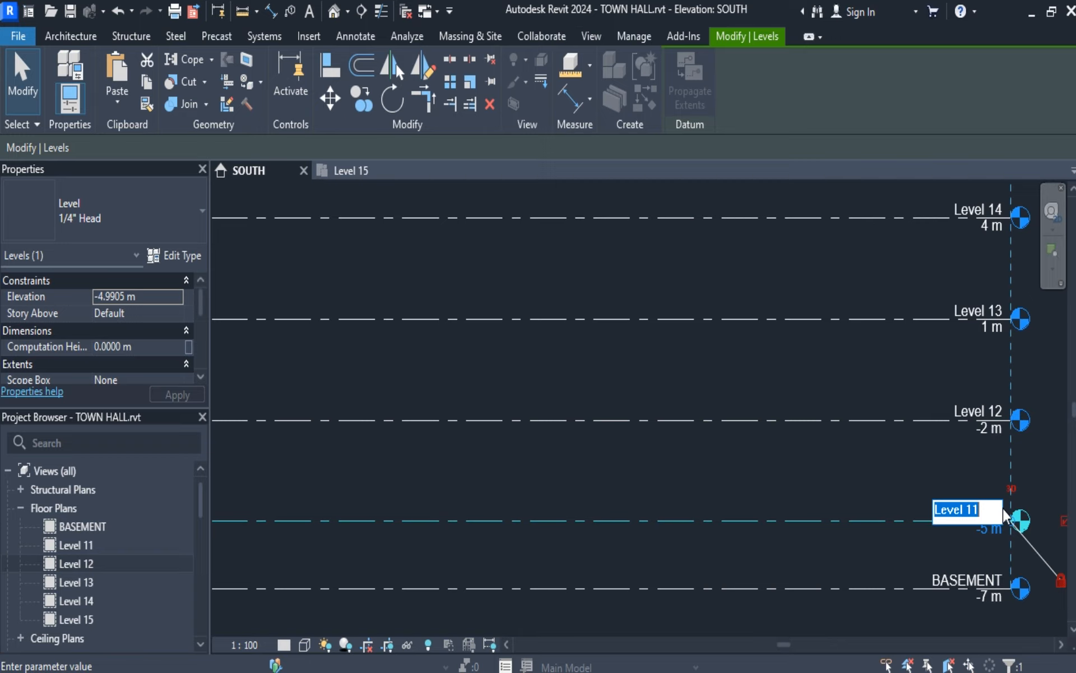
text(GROUND )
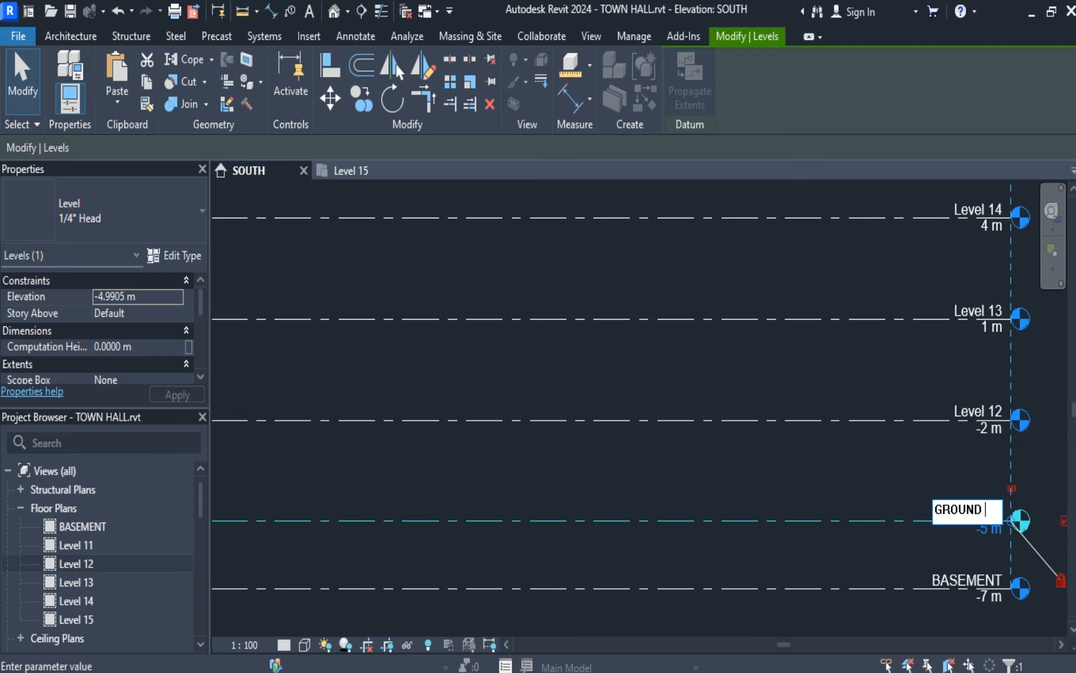
text(LEVEL)
key(Return)
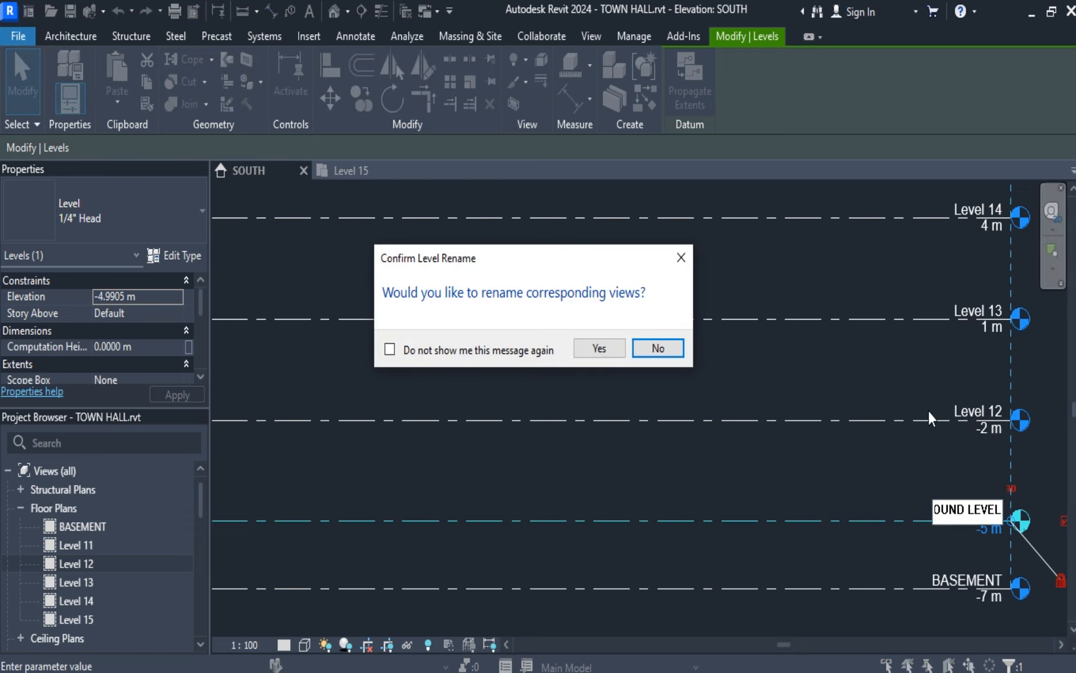
click(597, 345)
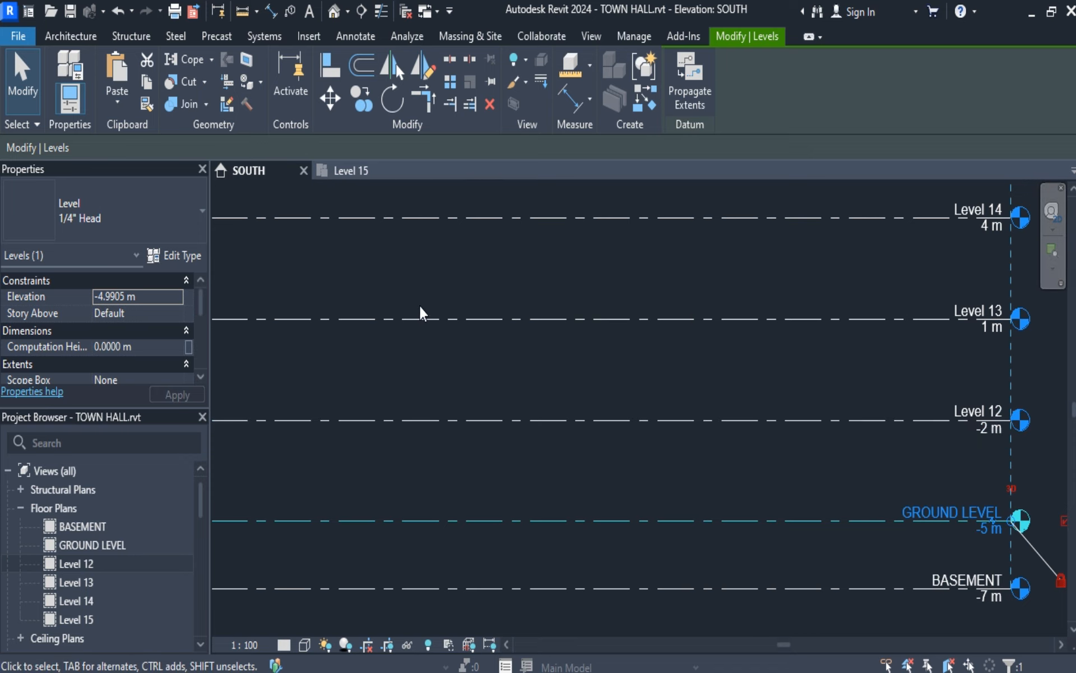
click(17, 83)
Check the NORTH elevation for the new levels and return to the SOUTH elevation.
scroll(650, 427, down, 1)
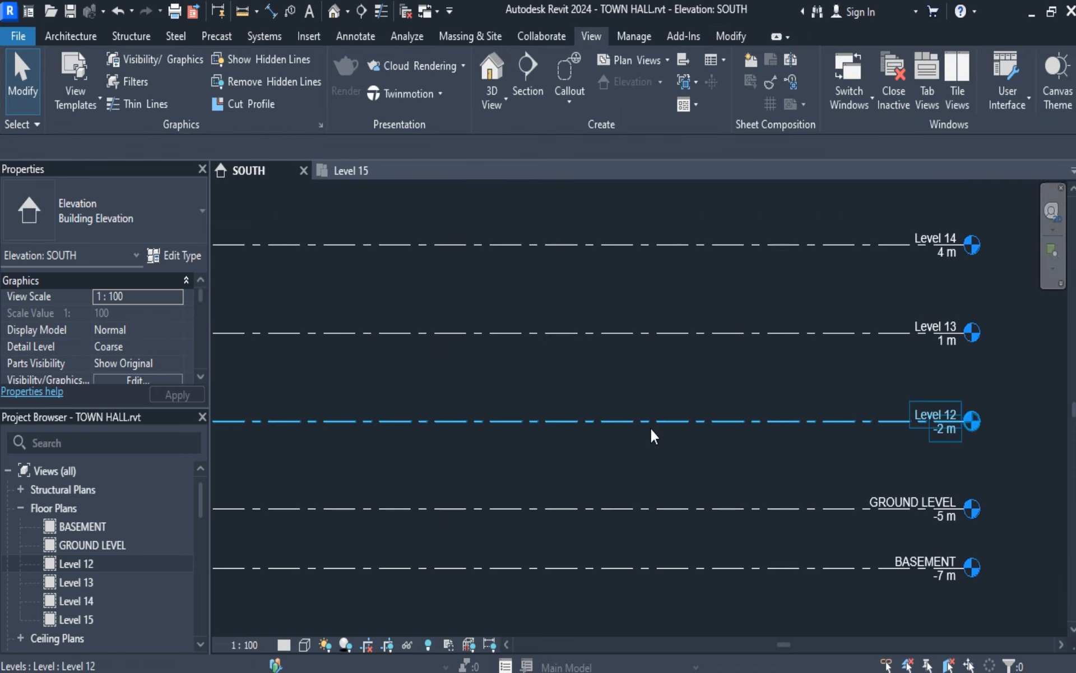
scroll(650, 427, down, 2)
mouse_move(698, 338)
middle_down()
mouse_move(690, 356)
mouse_move(713, 353)
middle_up()
scroll(707, 339, down, 2)
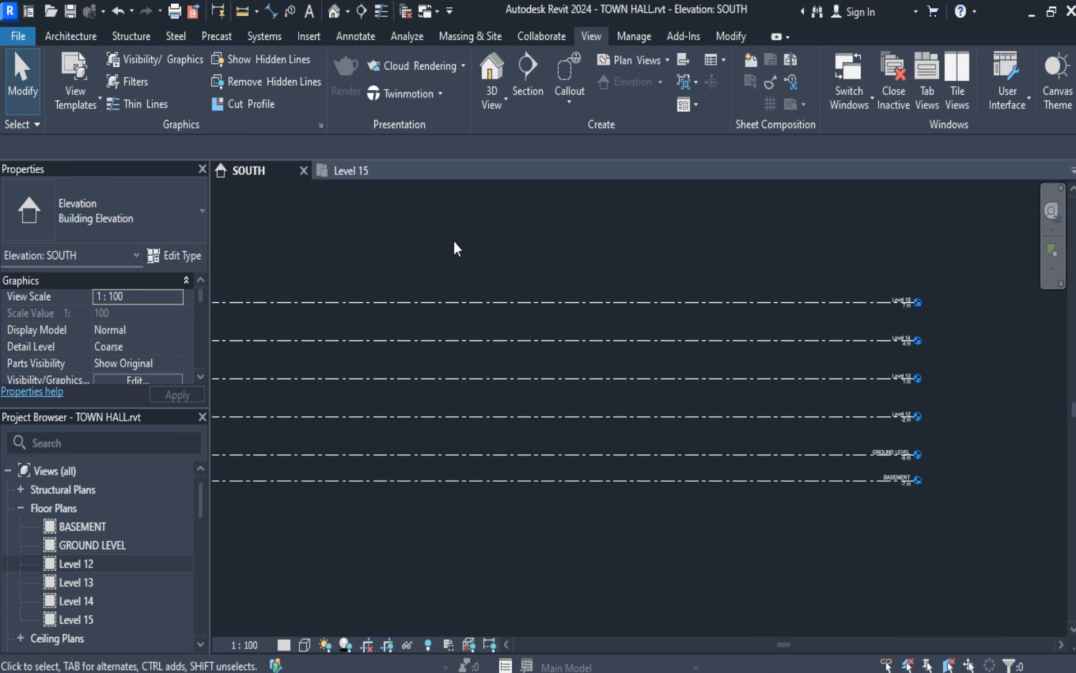
scroll(116, 569, down, 5)
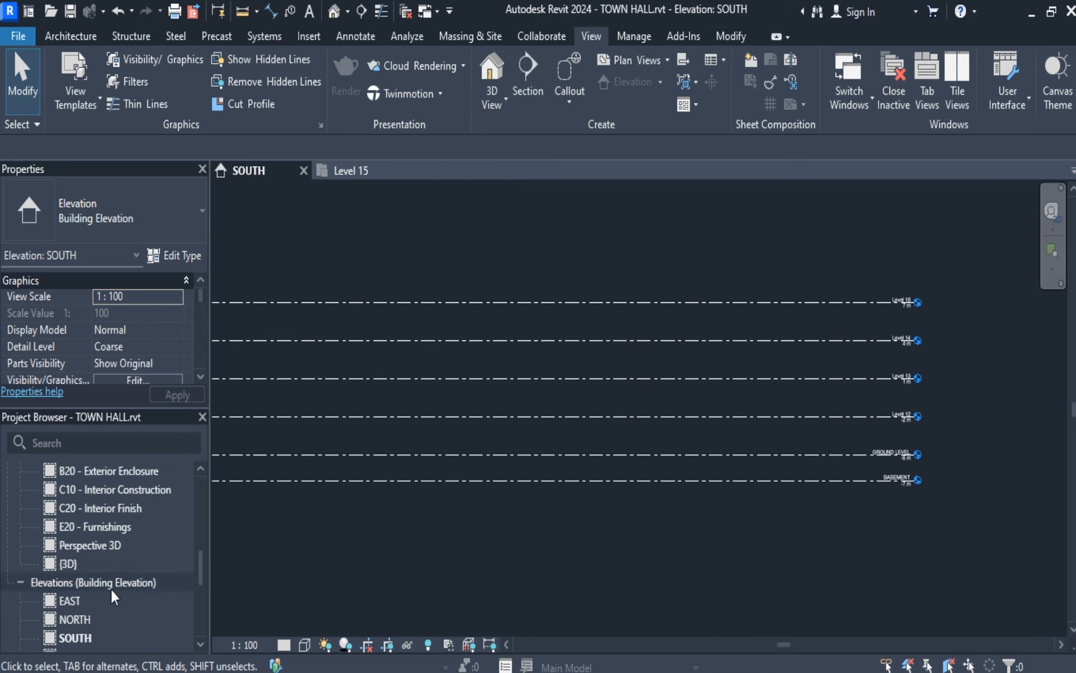
click(87, 620)
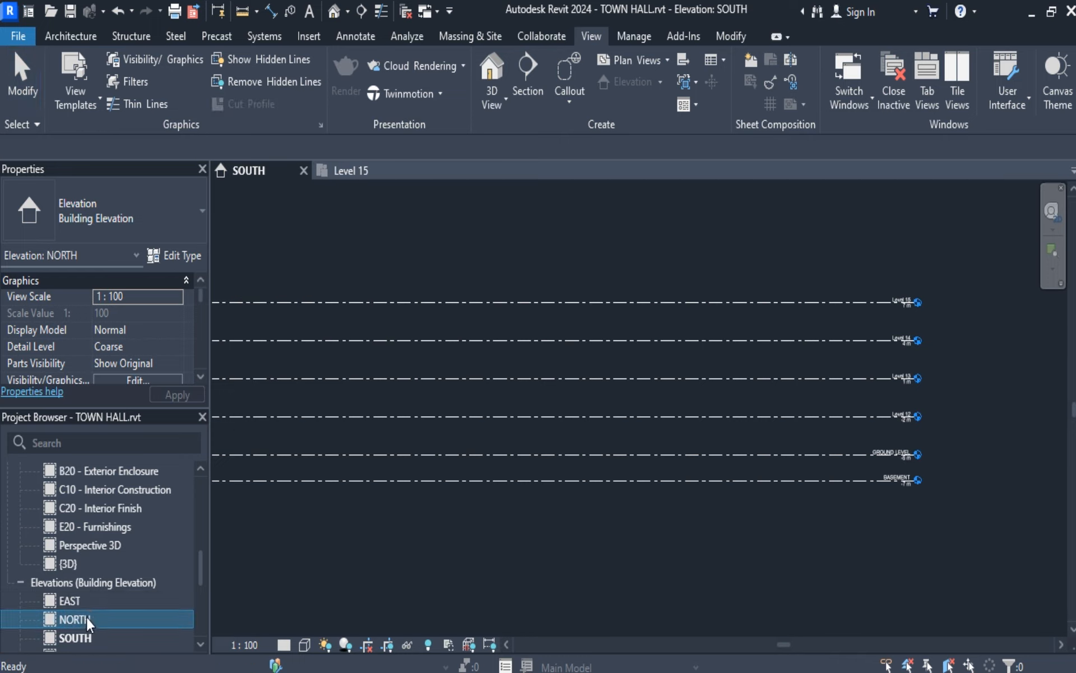
double_click(87, 618)
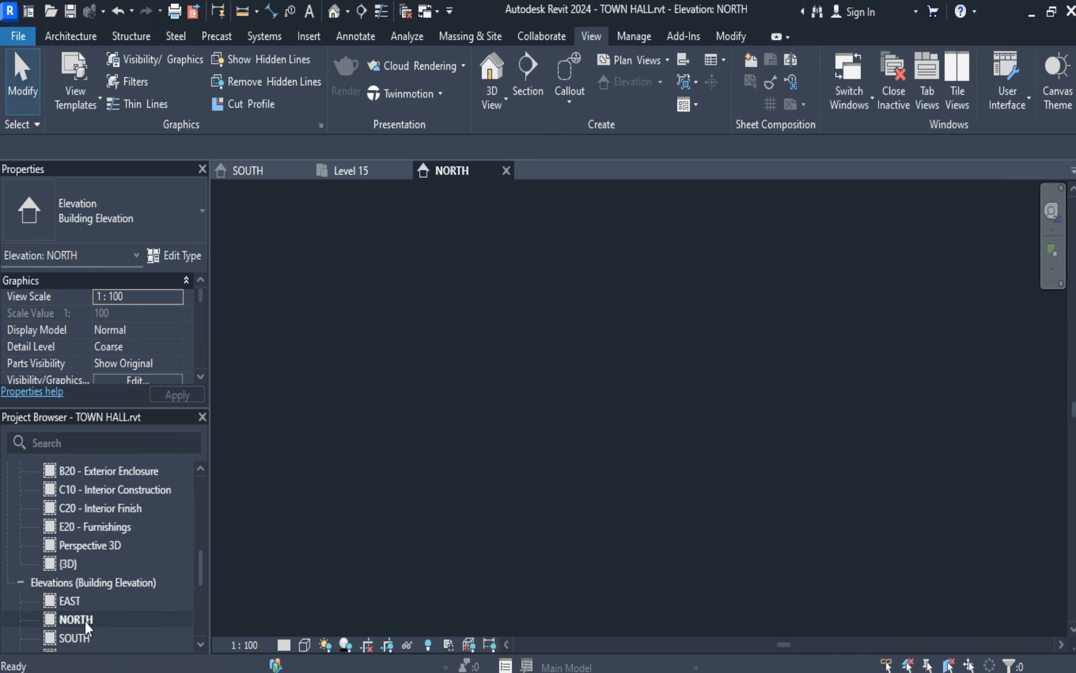
double_click(86, 629)
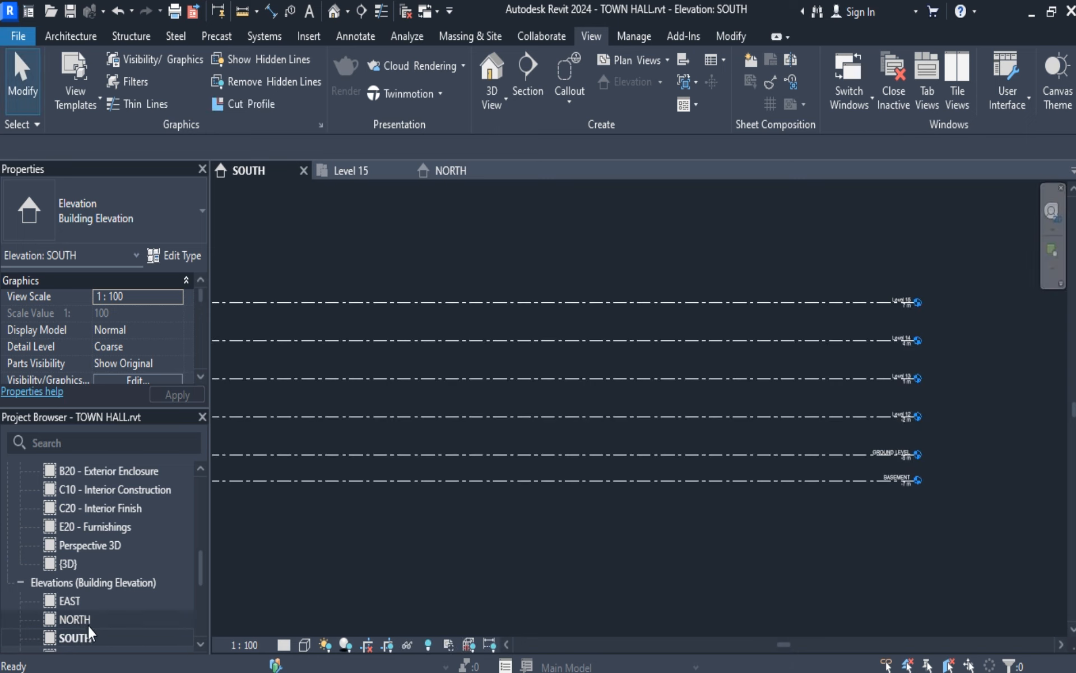
Open the WEST elevation and compare it with the NORTH, SOUTH and Level 15 views, ending in the SOUTH elevation.
scroll(90, 622, down, 3)
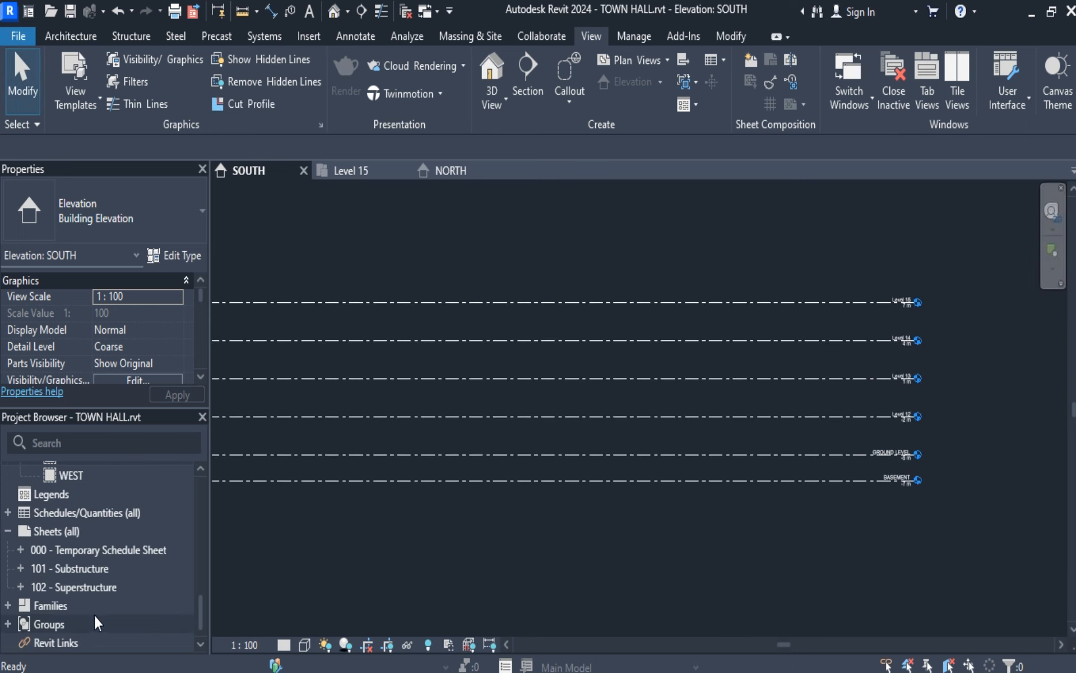
scroll(63, 512, up, 2)
double_click(74, 566)
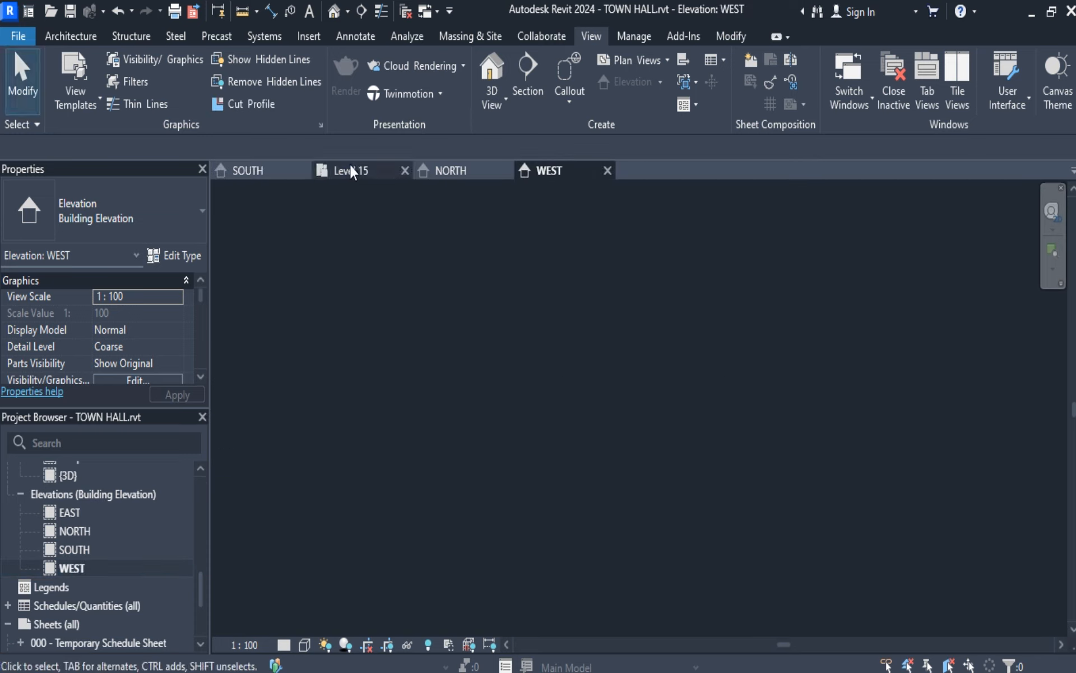
click(393, 172)
click(446, 172)
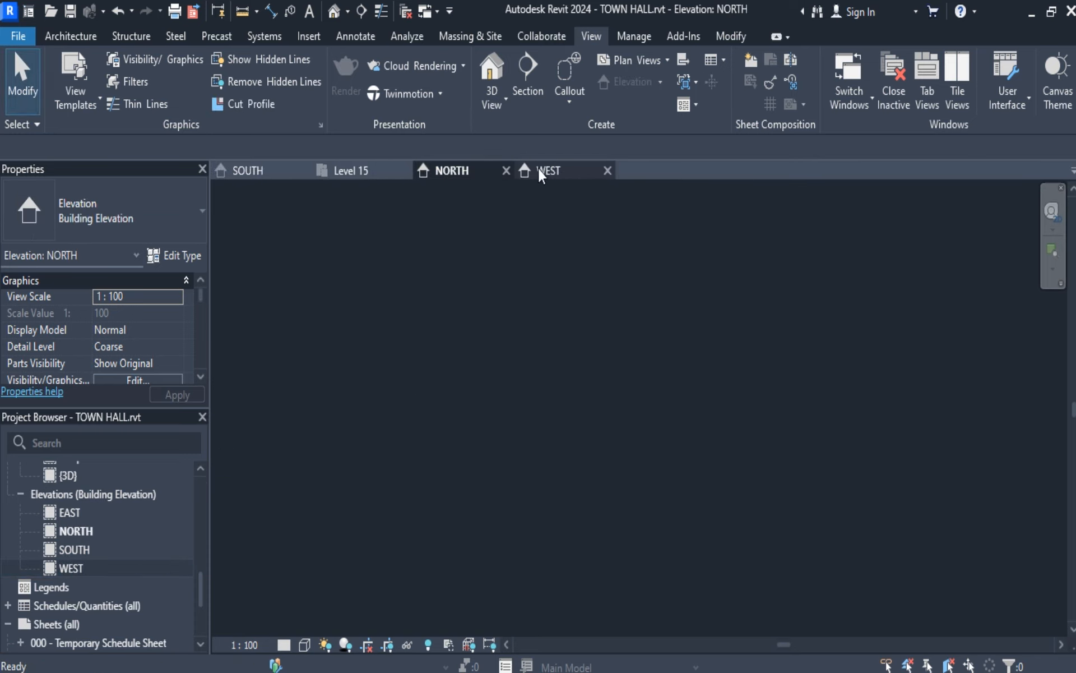
click(538, 169)
click(263, 172)
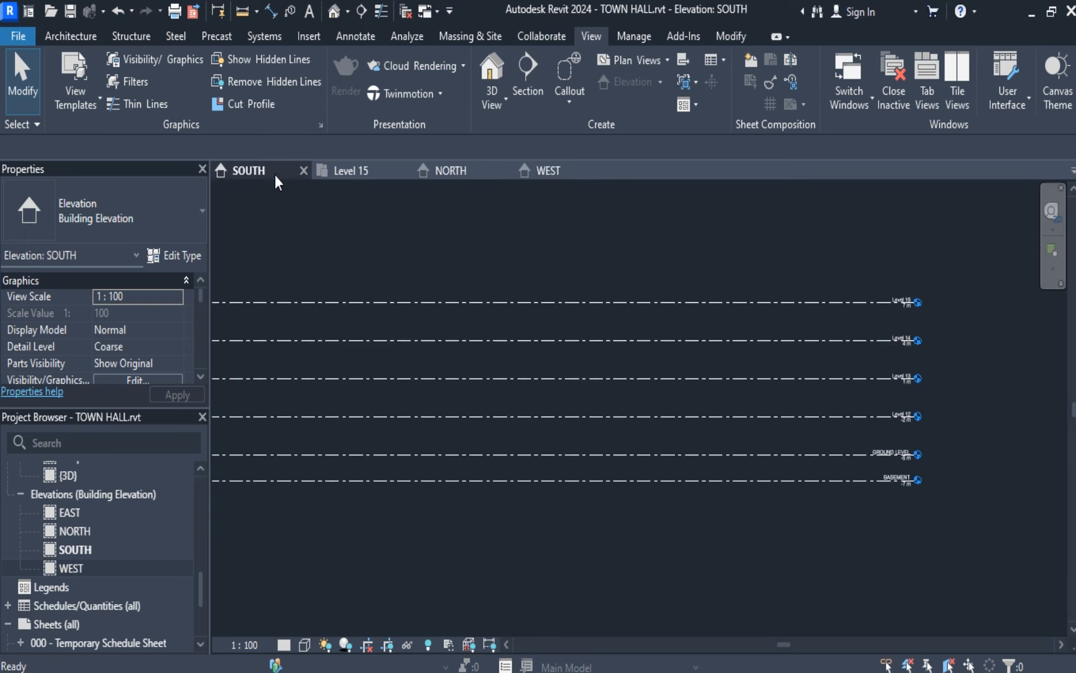
click(342, 172)
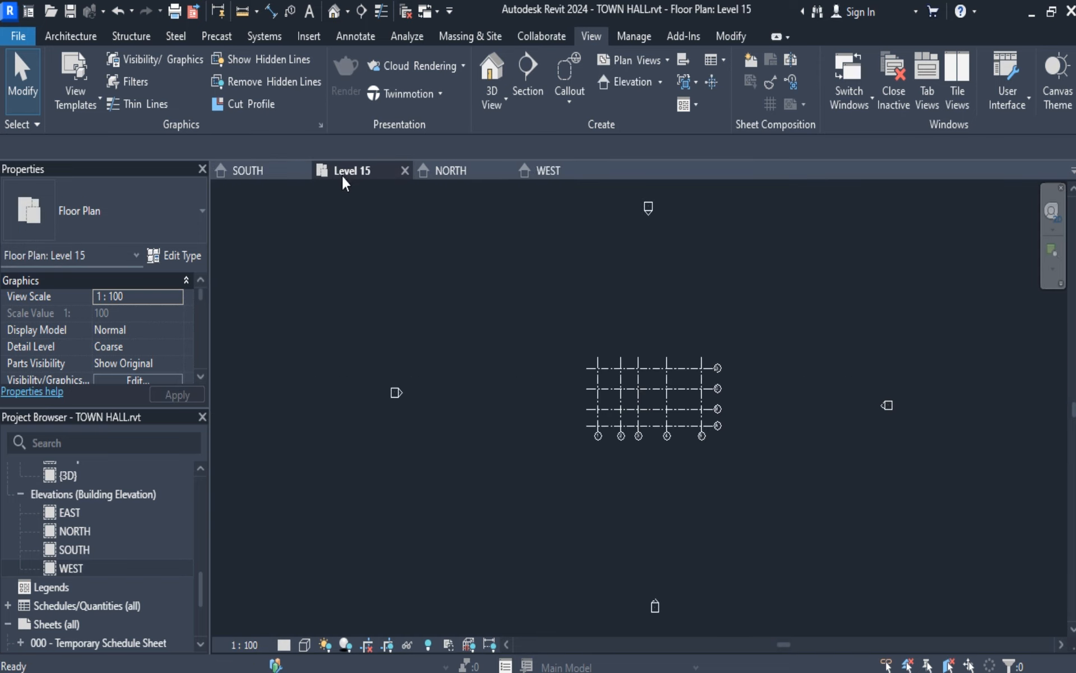
click(241, 172)
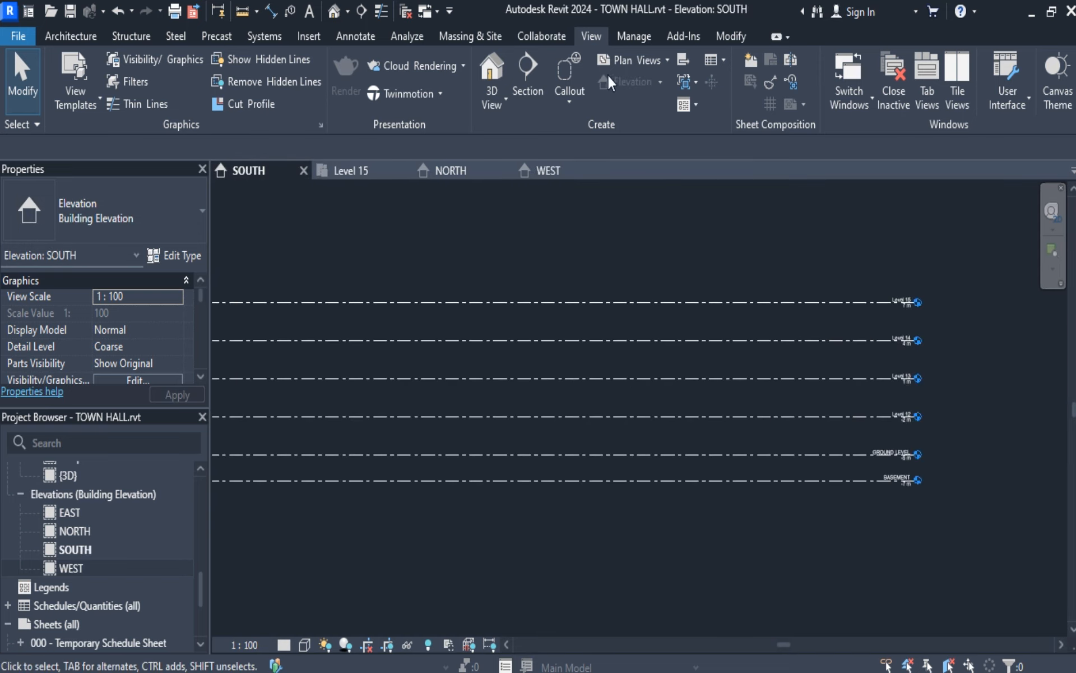
click(671, 62)
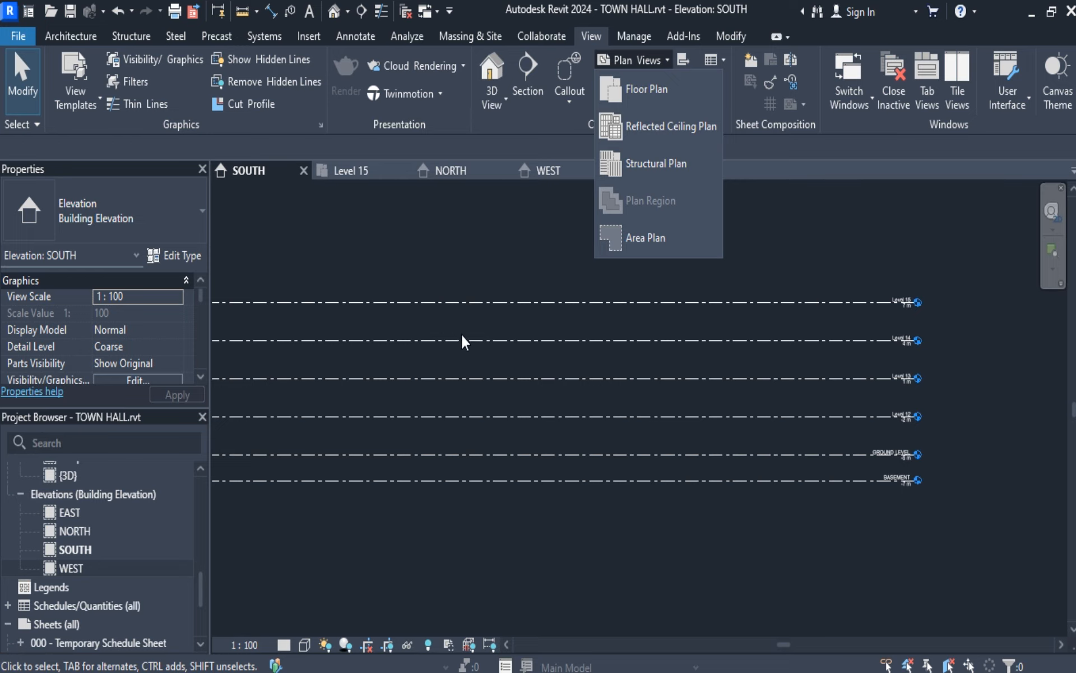
click(438, 247)
Select all six levels in the SOUTH elevation and copy them to the clipboard.
middle_drag(450, 290, 575, 286)
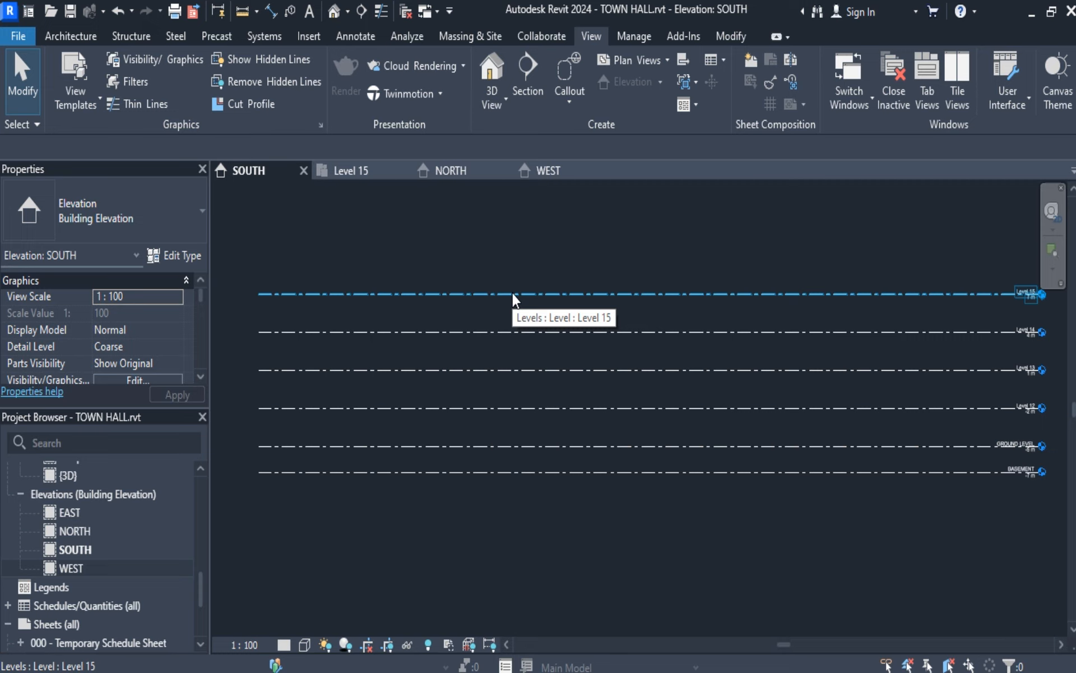
scroll(514, 298, down, 2)
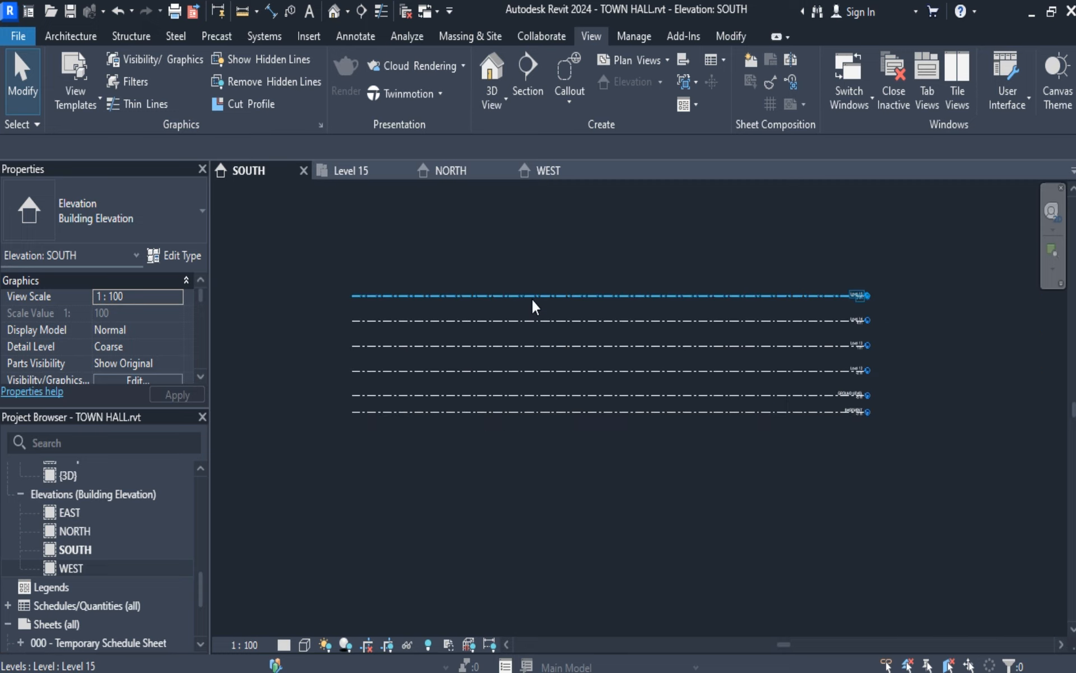
drag(319, 240, 932, 456)
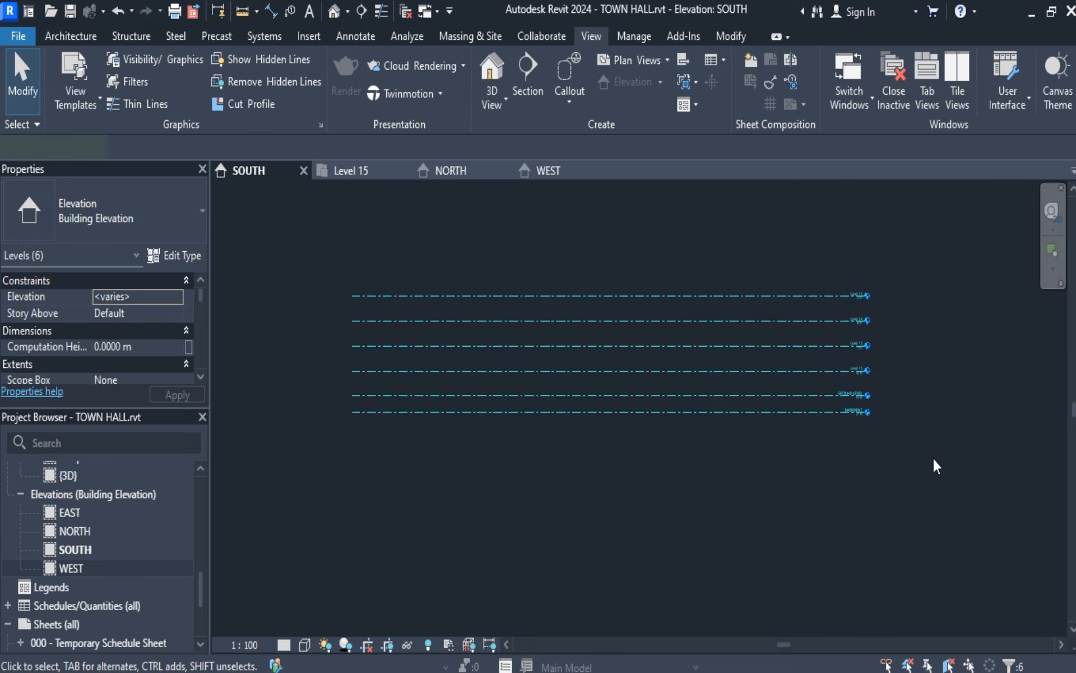
right_click(620, 300)
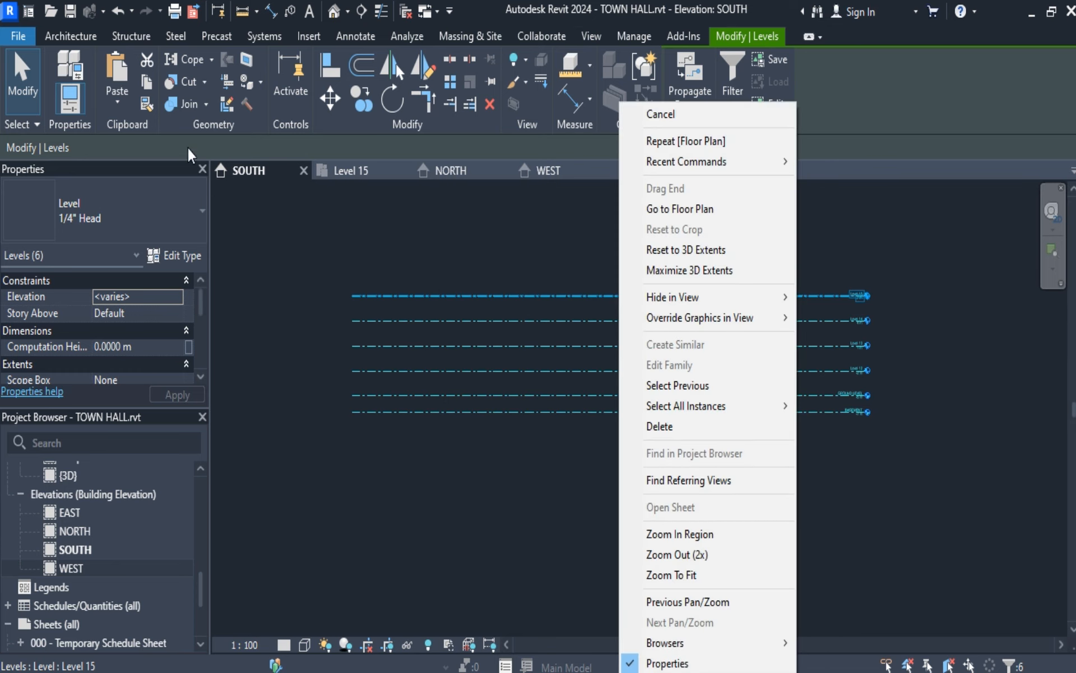
click(146, 85)
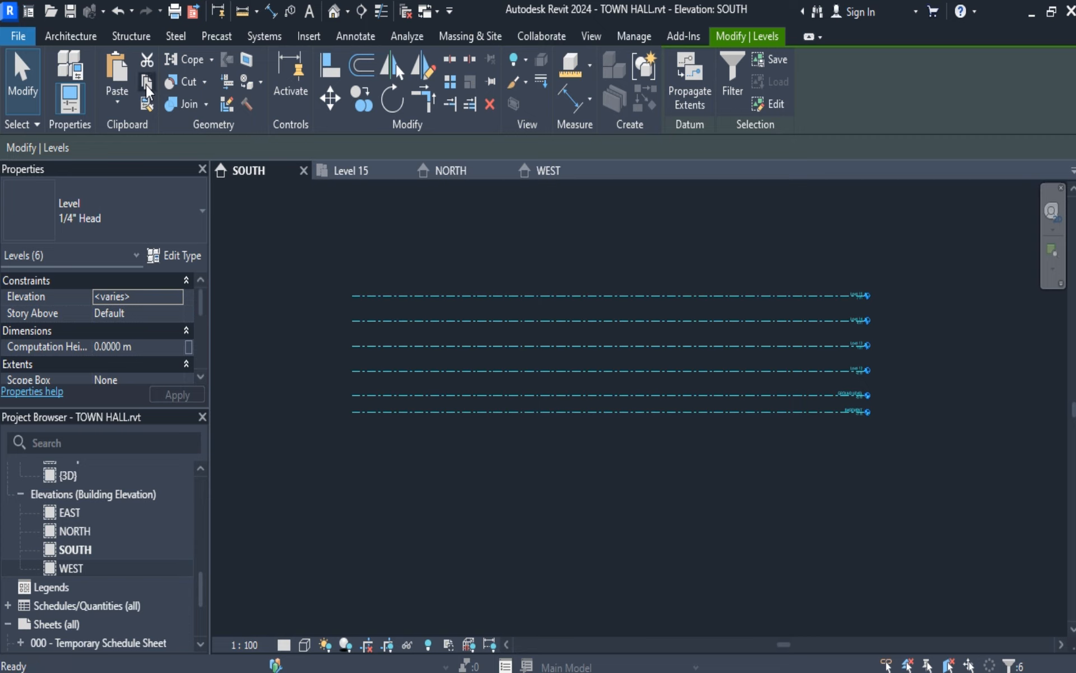
Try to paste the copied levels into the NORTH elevation, aligned to the same place.
click(449, 173)
right_click(509, 344)
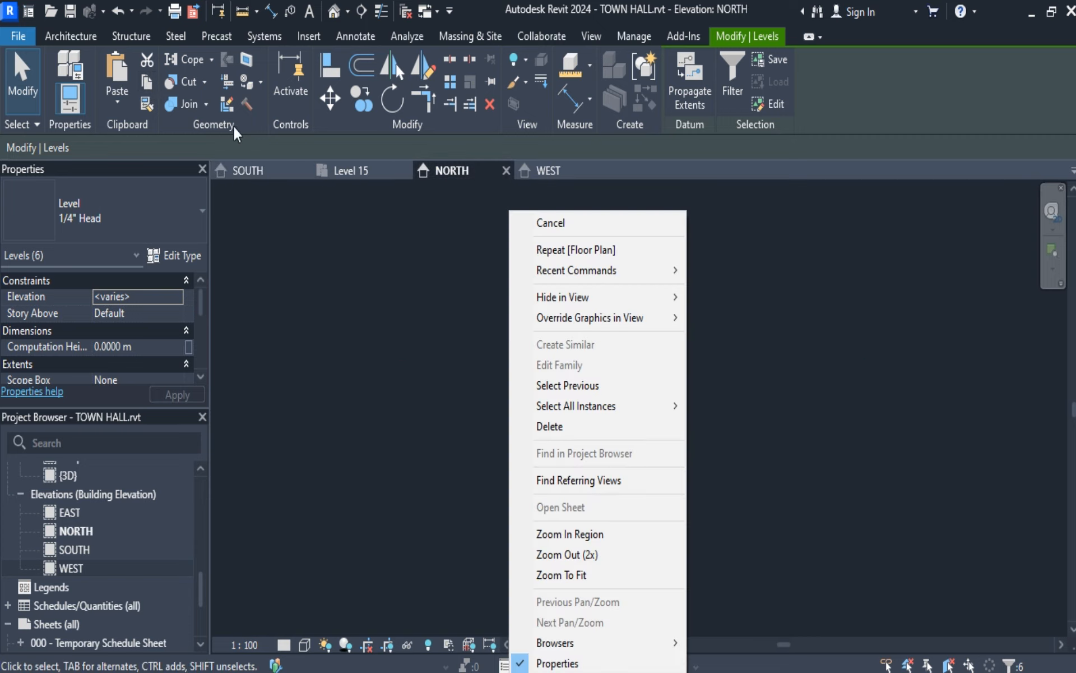
click(117, 98)
click(116, 99)
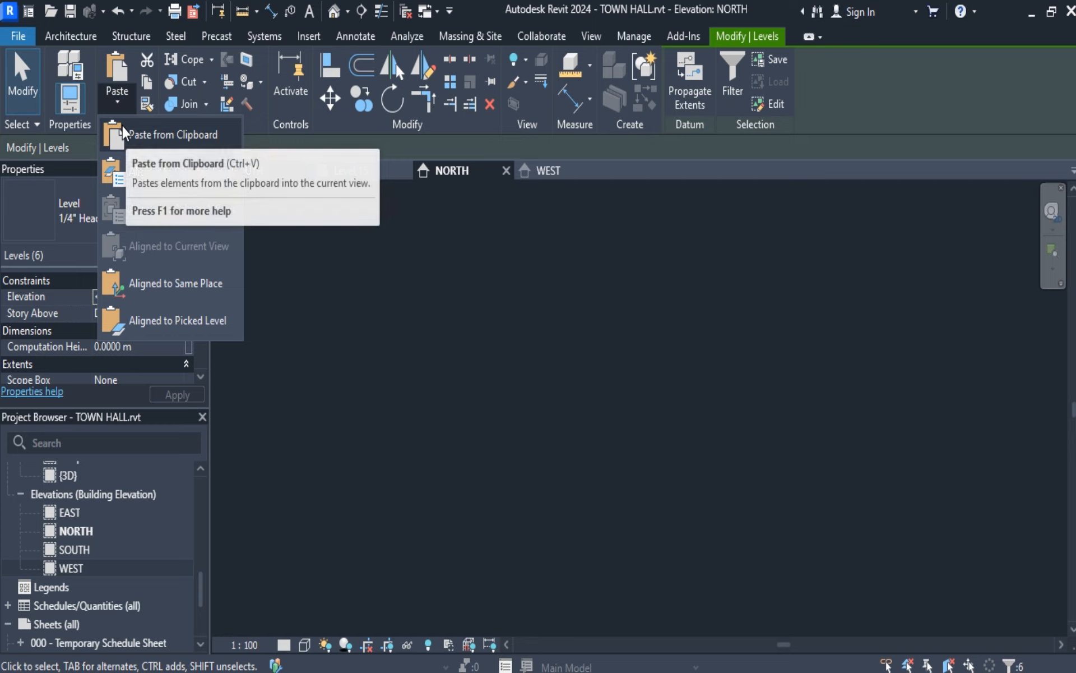
click(139, 285)
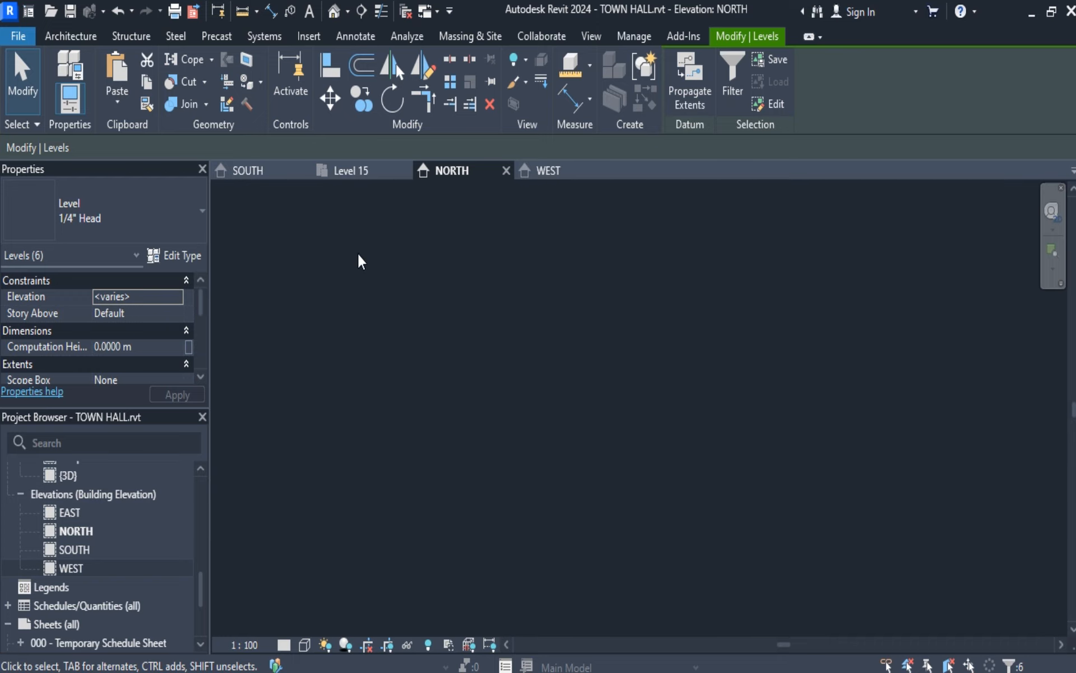
Apply Propagate Extents to the six selected levels from the NORTH elevation, with Elevation: SOUTH as the target view.
click(733, 82)
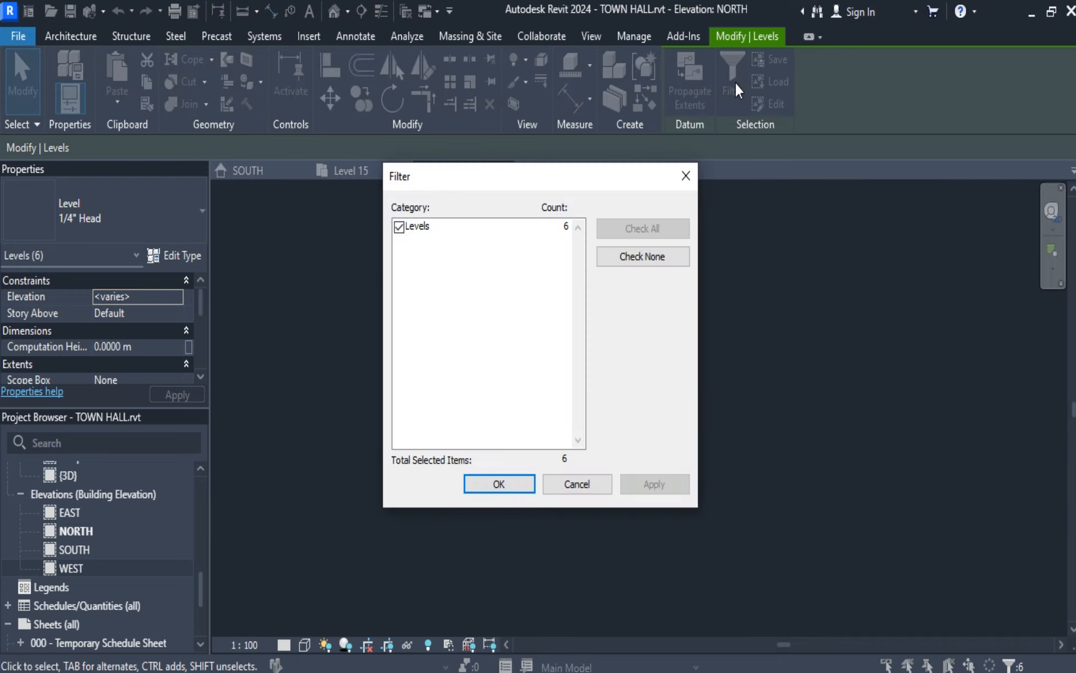
click(495, 482)
click(698, 94)
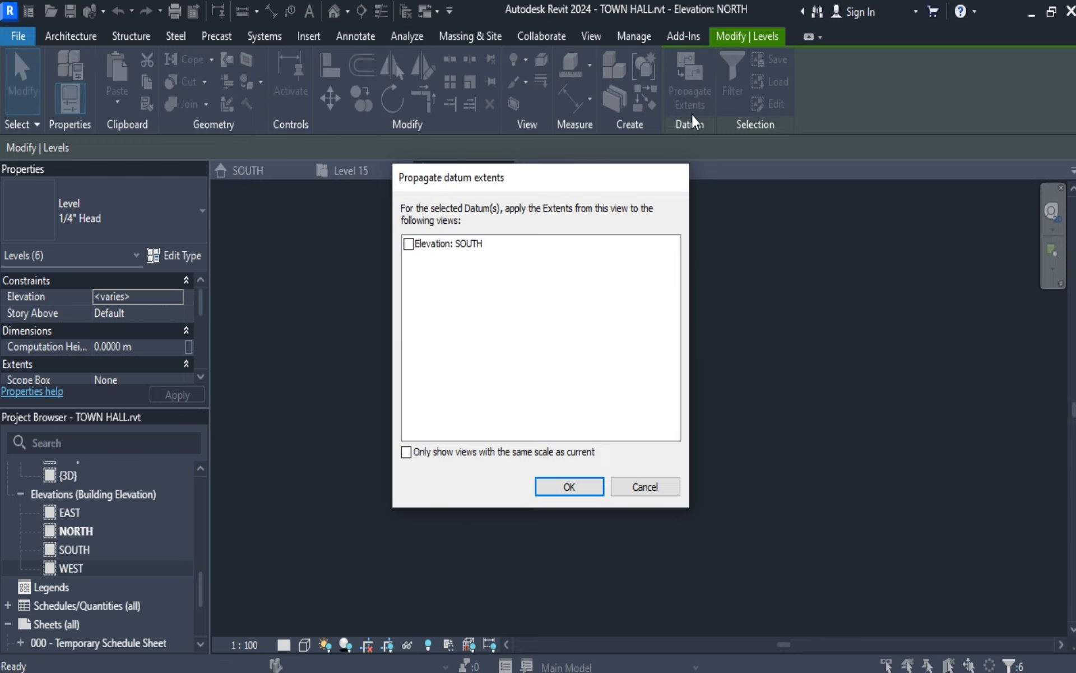
click(409, 243)
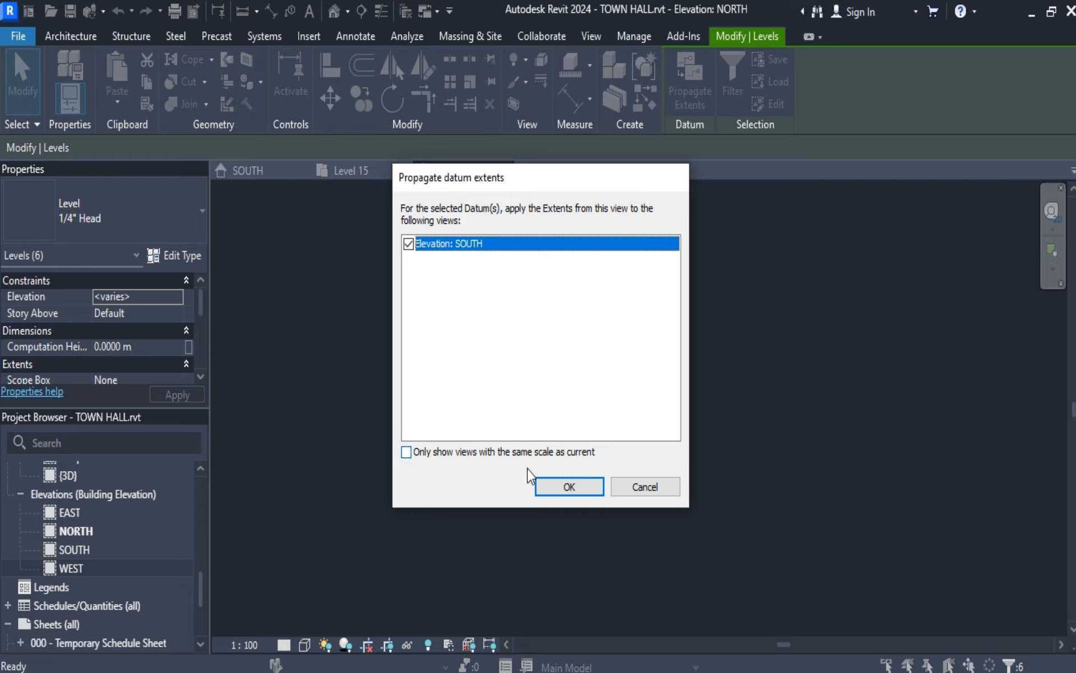
click(407, 453)
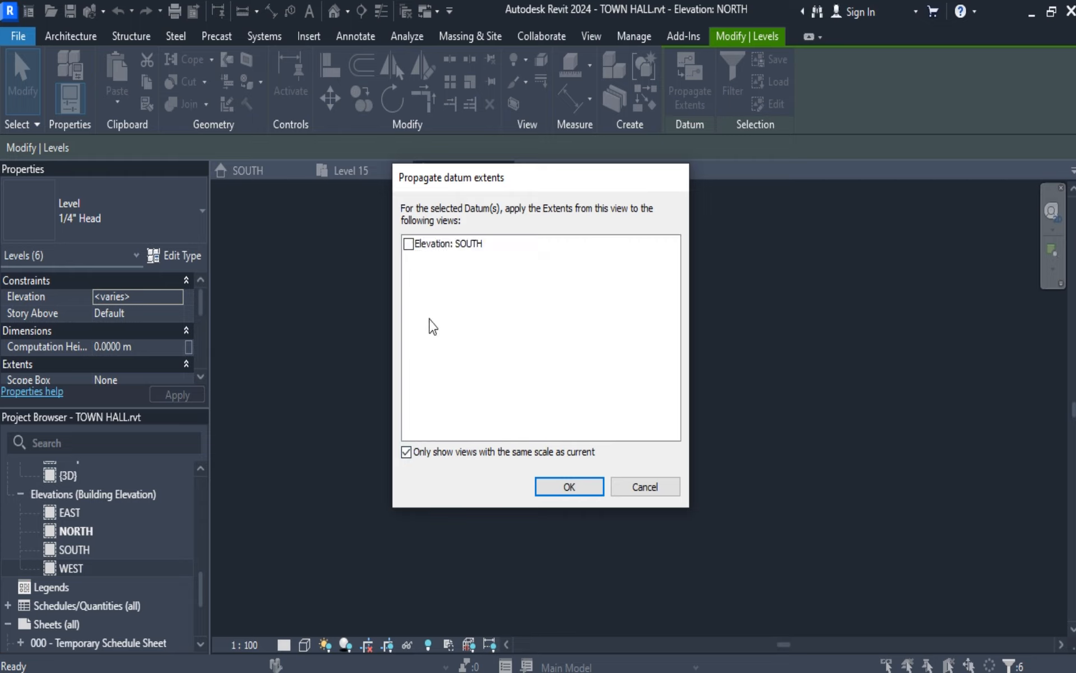
click(408, 244)
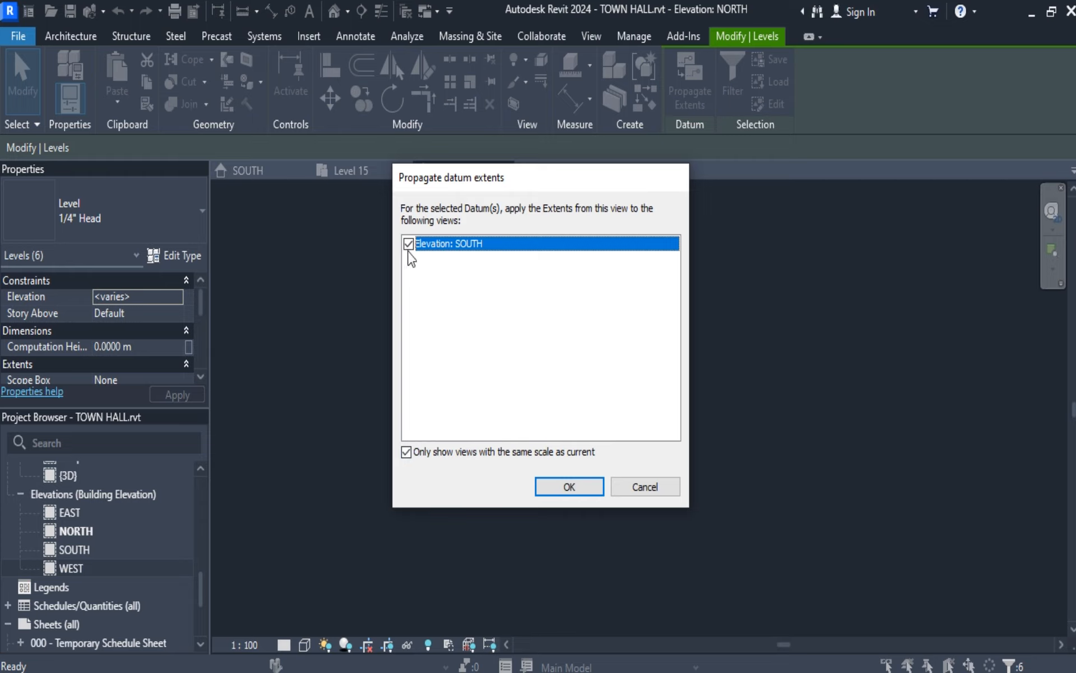
click(407, 452)
click(586, 487)
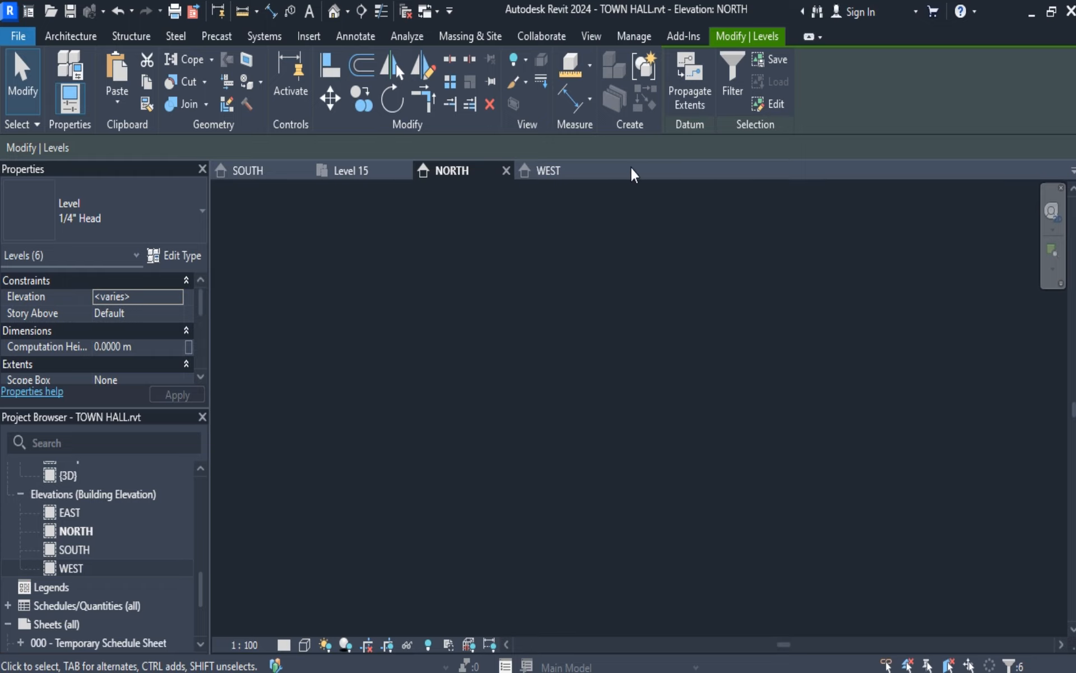
click(765, 63)
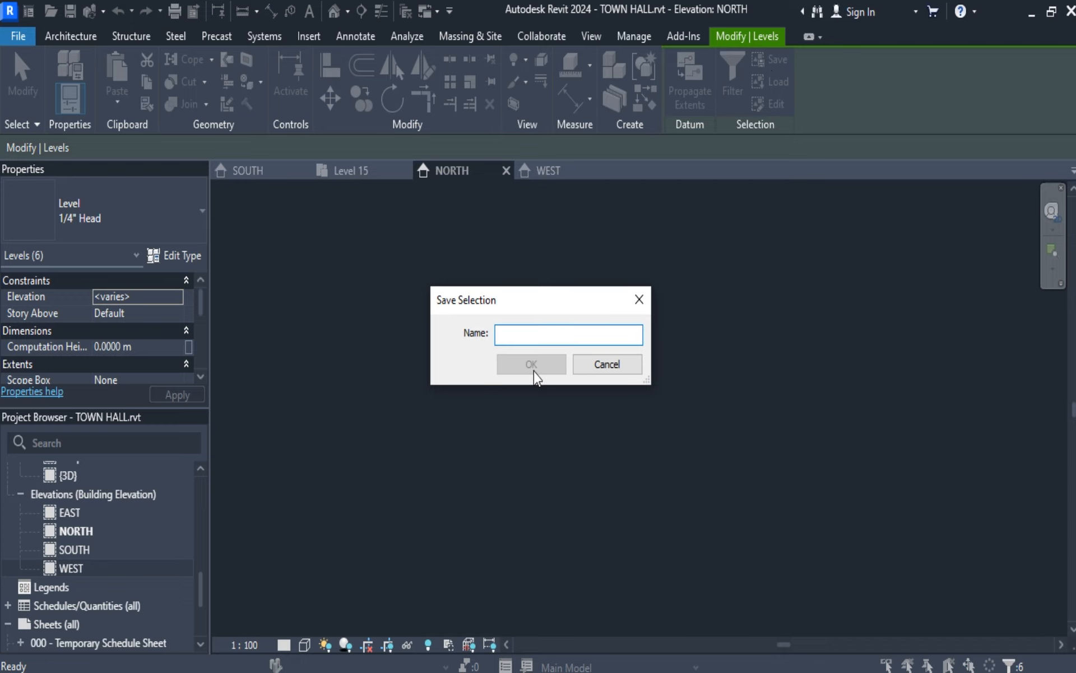
click(641, 297)
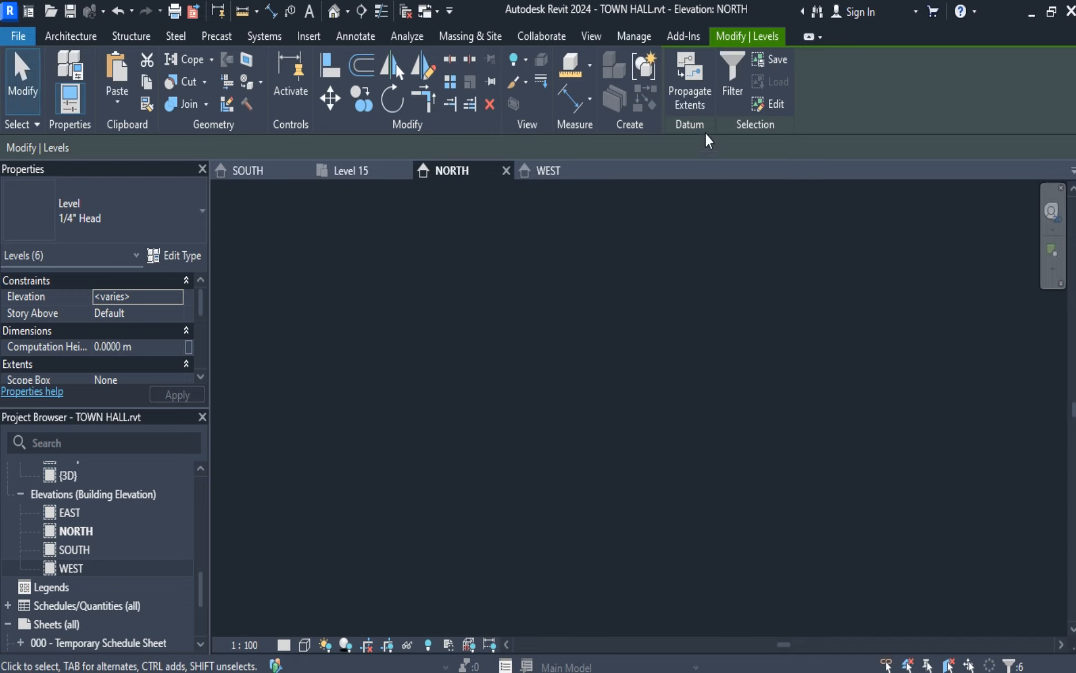
click(779, 102)
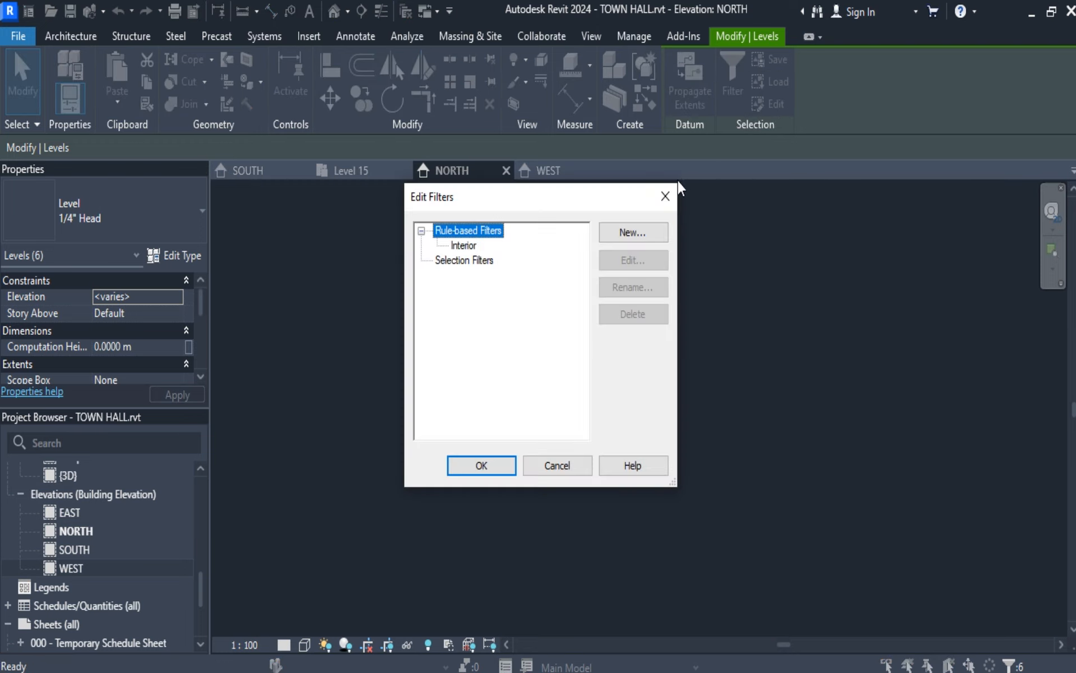
click(665, 196)
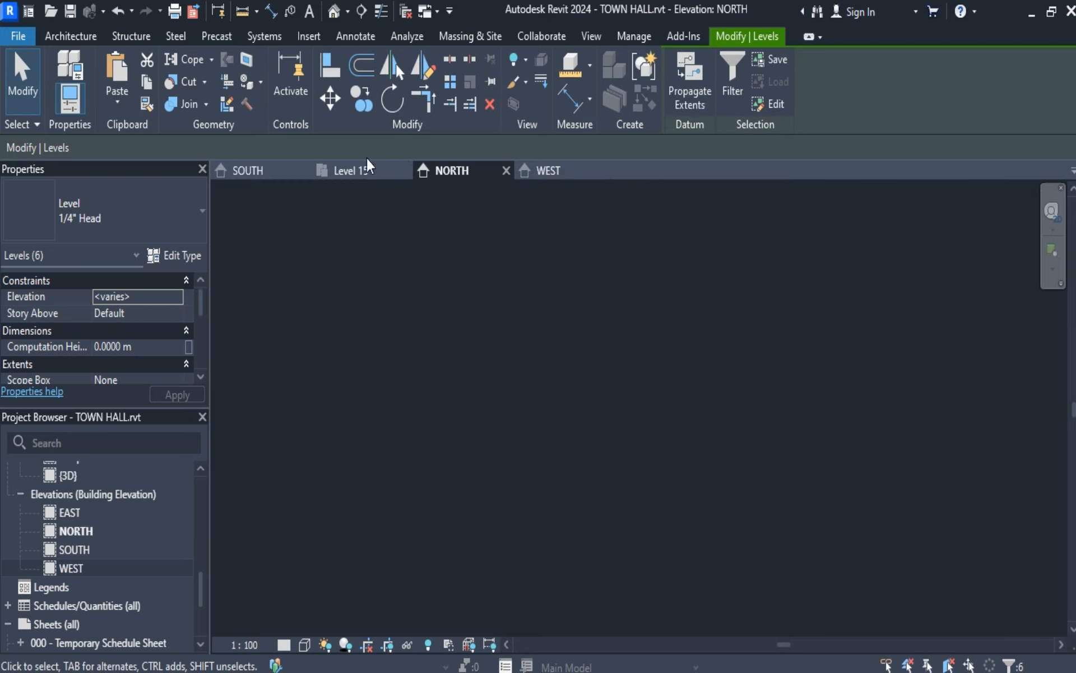
Return to the SOUTH elevation, clear the level selection and inspect the level lines and their heads.
click(261, 173)
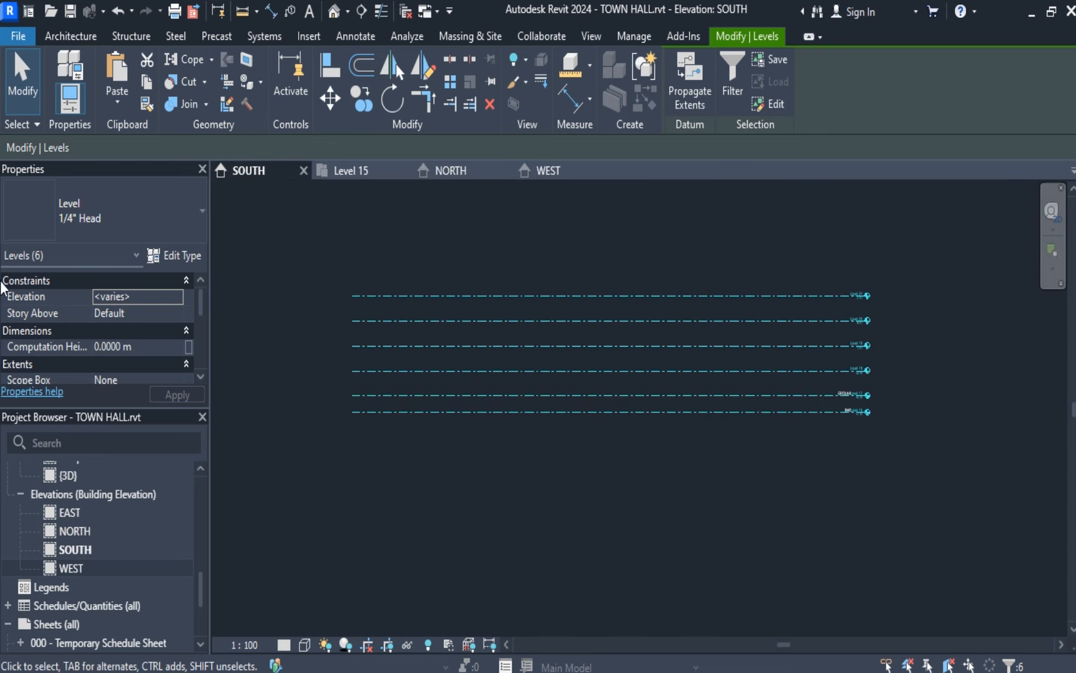
click(488, 498)
scroll(521, 497, up, 2)
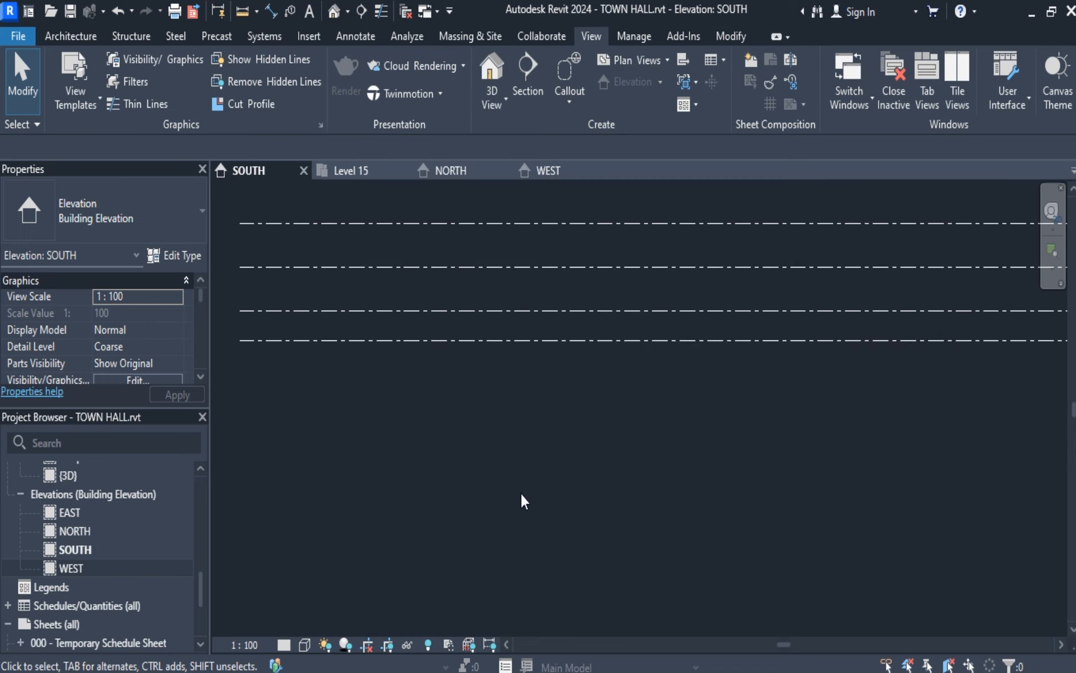
scroll(522, 499, down, 2)
scroll(710, 425, up, 2)
middle_drag(749, 390, 805, 501)
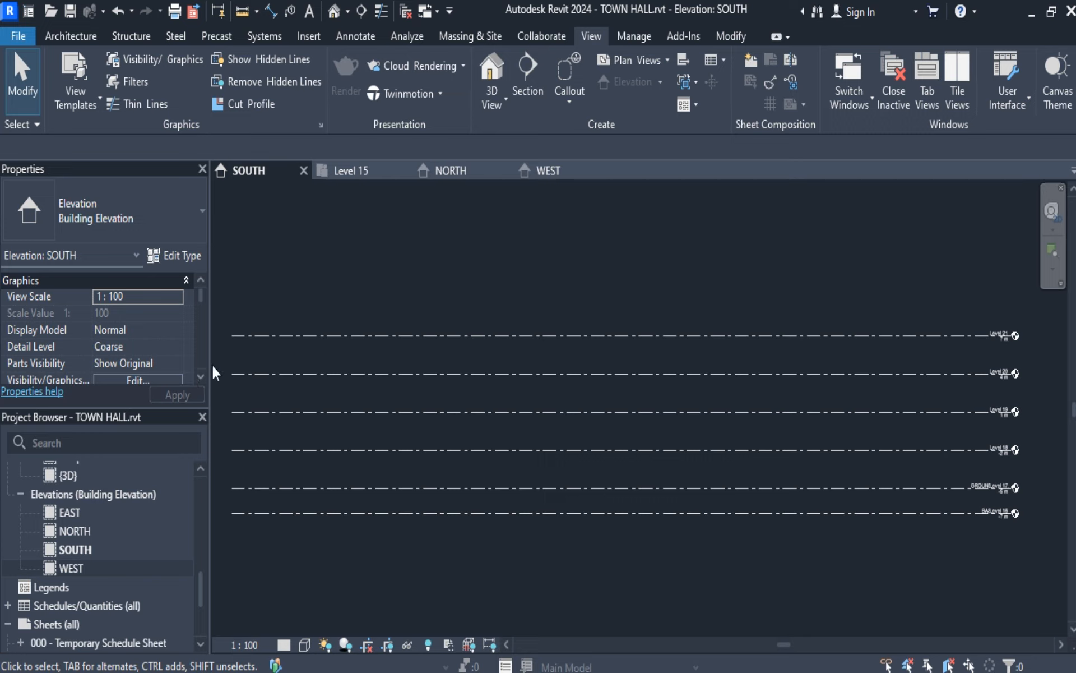
Open the Level 12 floor plan with the grids and all four elevation markers in view.
scroll(90, 502, up, 4)
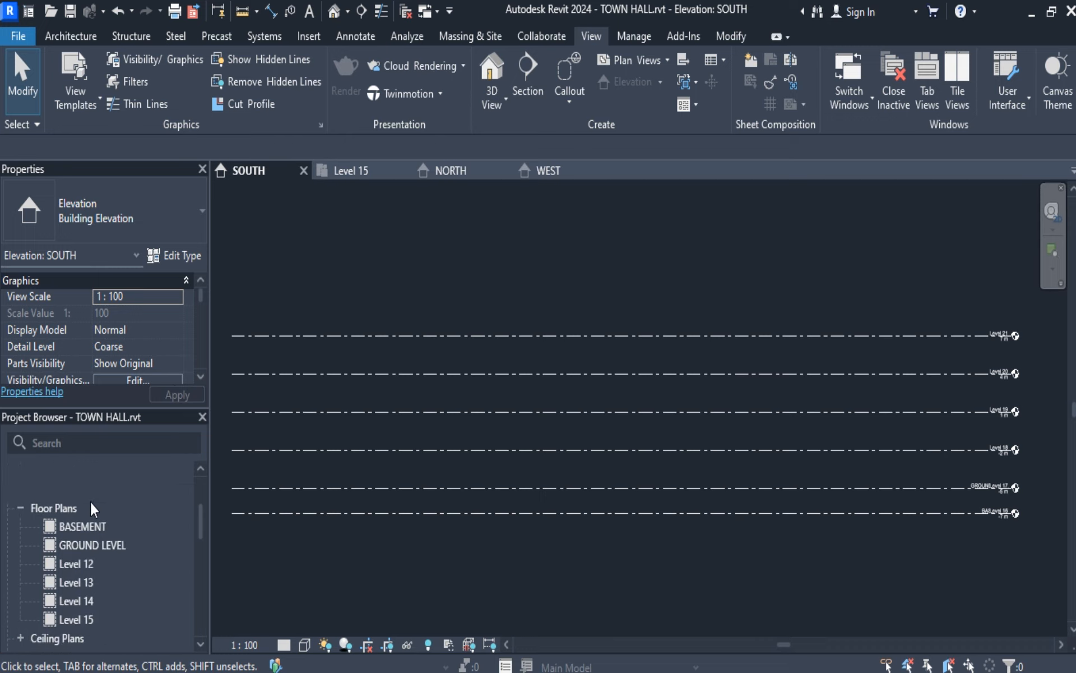
double_click(91, 562)
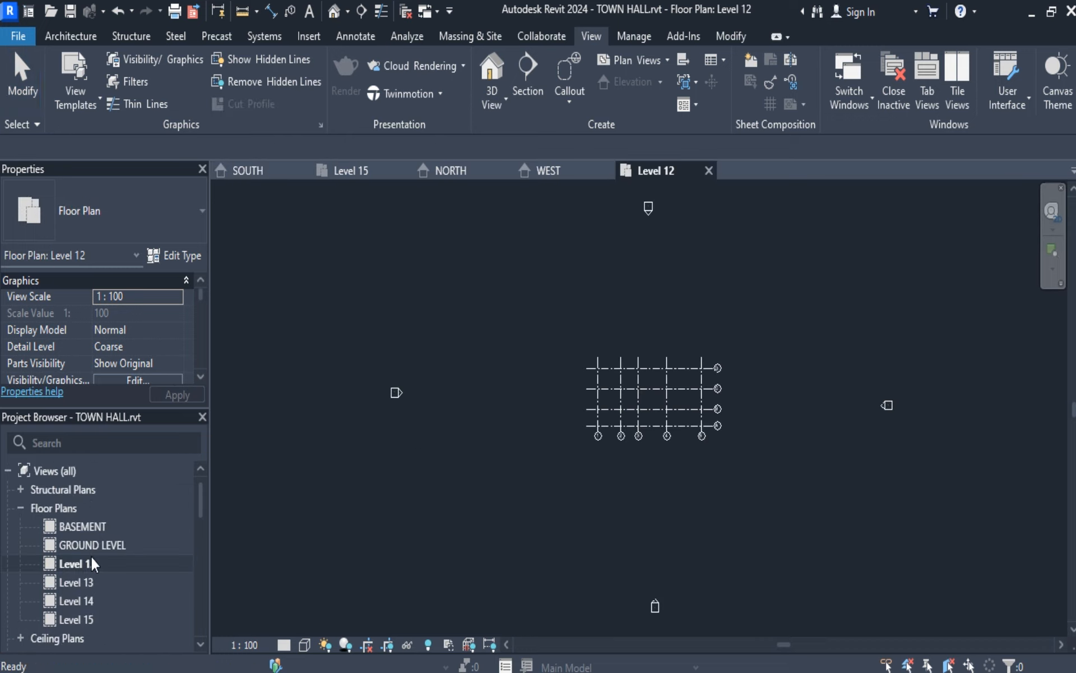
scroll(706, 275, up, 2)
scroll(706, 275, down, 2)
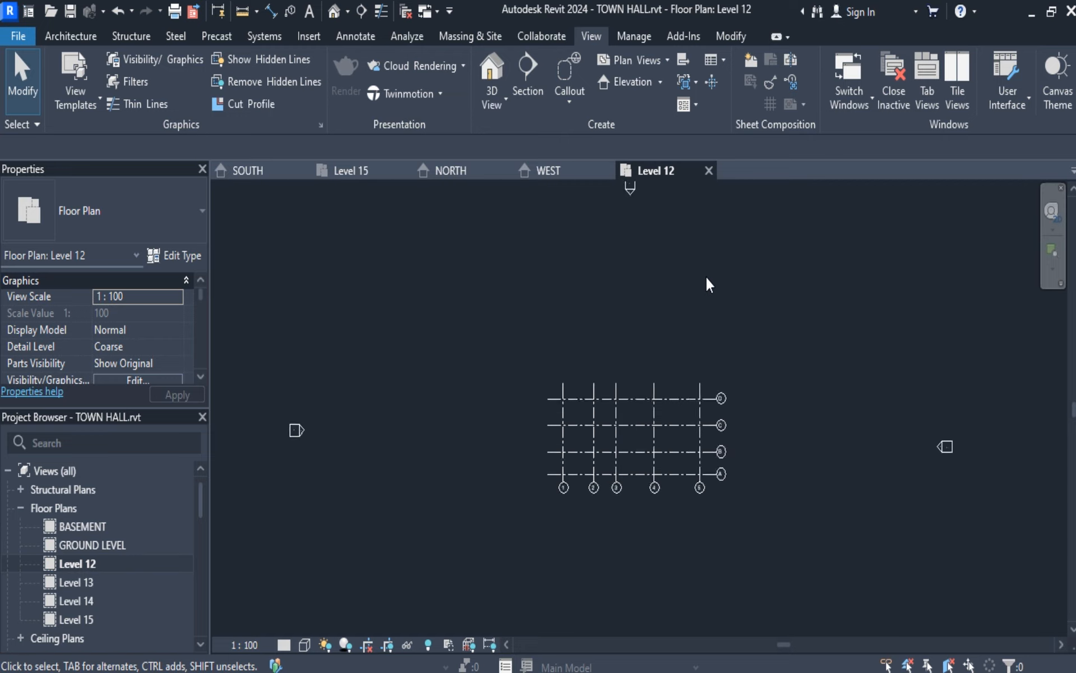
middle_drag(717, 304, 617, 323)
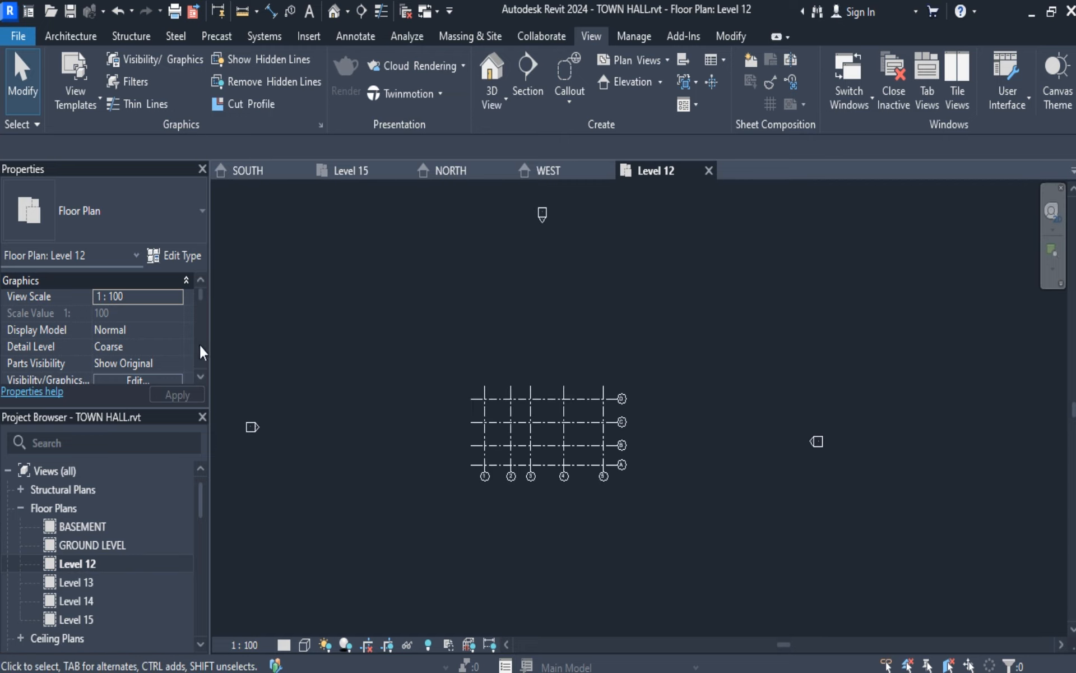
Review the Level 12 floor plan's view properties, covering the graphics, underlay, extents and identity data settings.
scroll(160, 346, down, 5)
scroll(161, 345, up, 2)
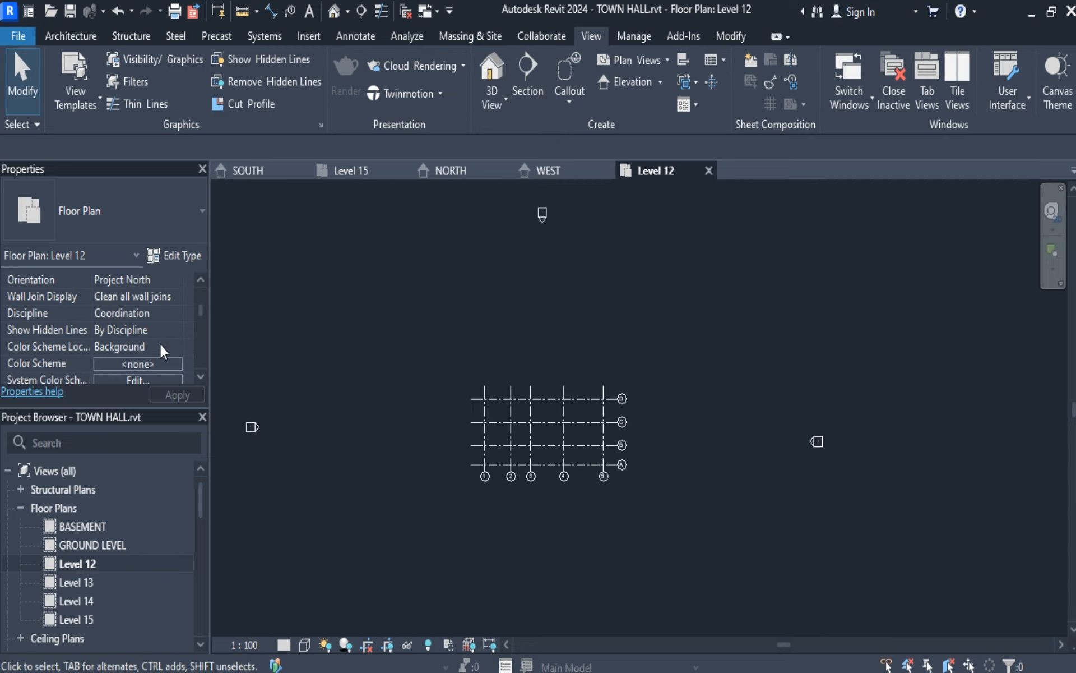
scroll(161, 346, down, 5)
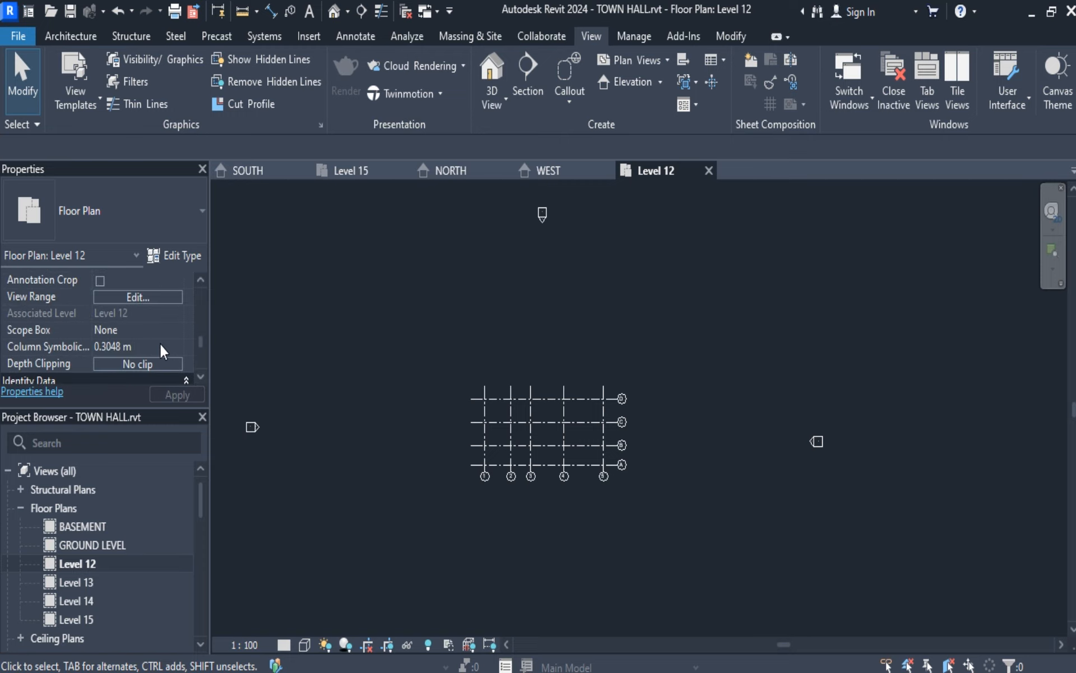
scroll(160, 344, down, 5)
scroll(160, 344, up, 3)
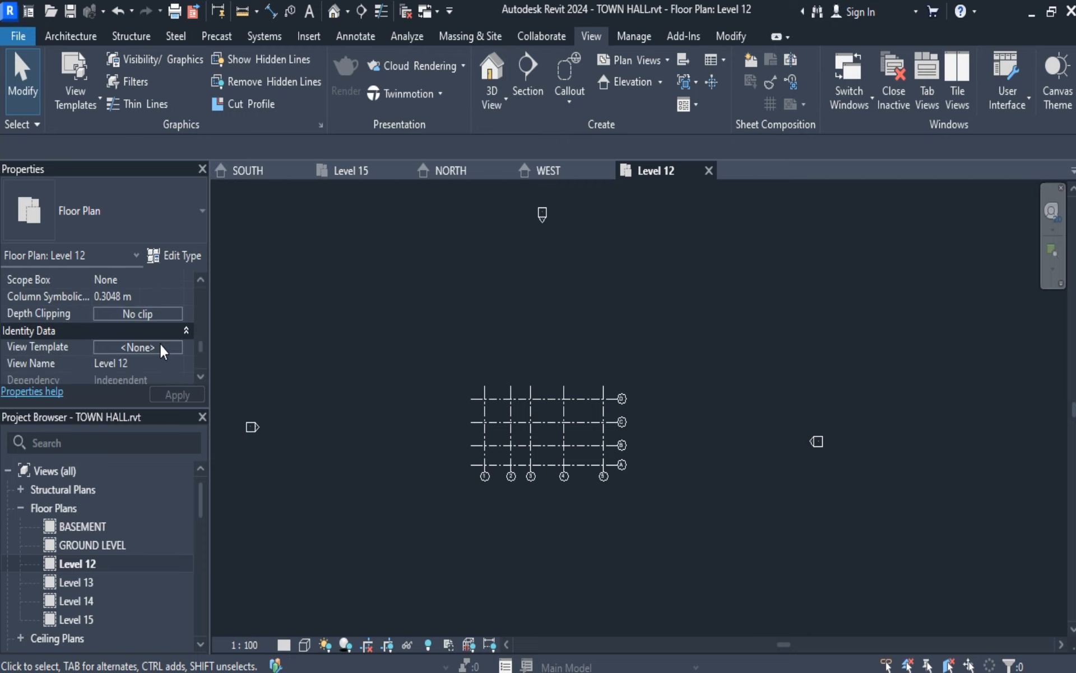
scroll(160, 344, up, 4)
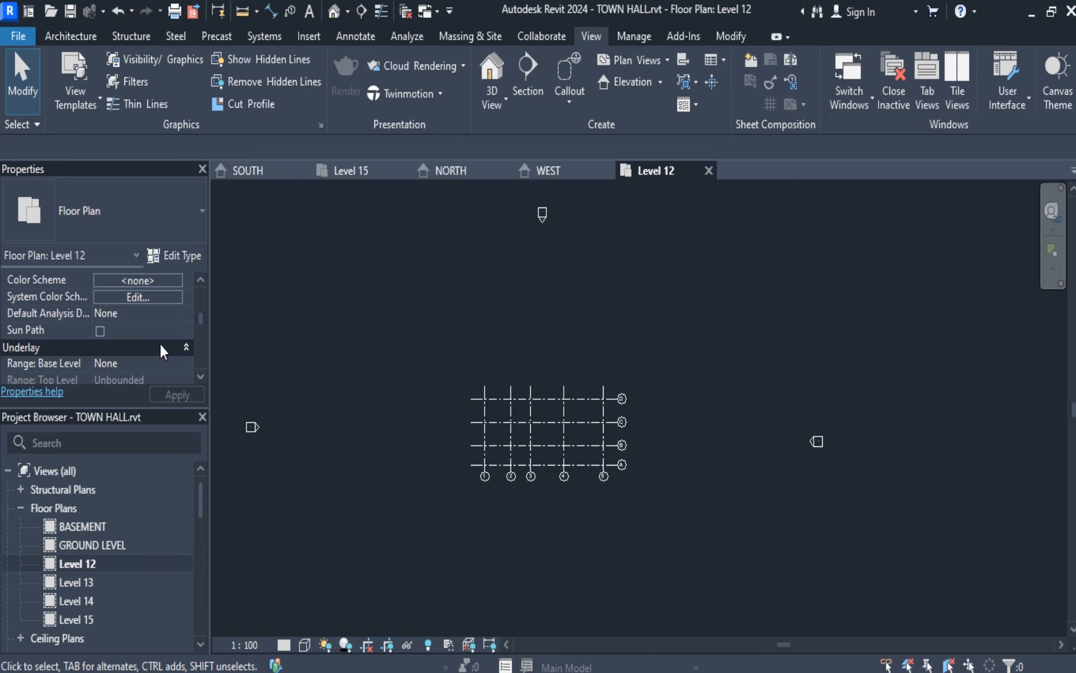
scroll(160, 352, up, 1)
scroll(161, 351, up, 2)
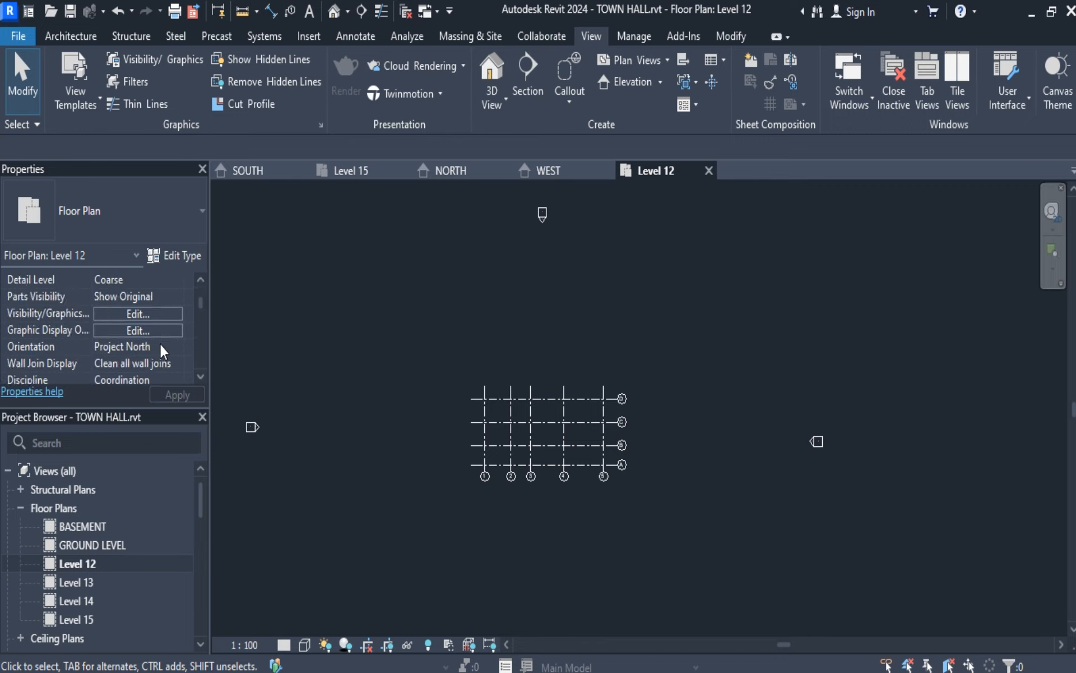
scroll(158, 342, down, 1)
scroll(154, 340, up, 2)
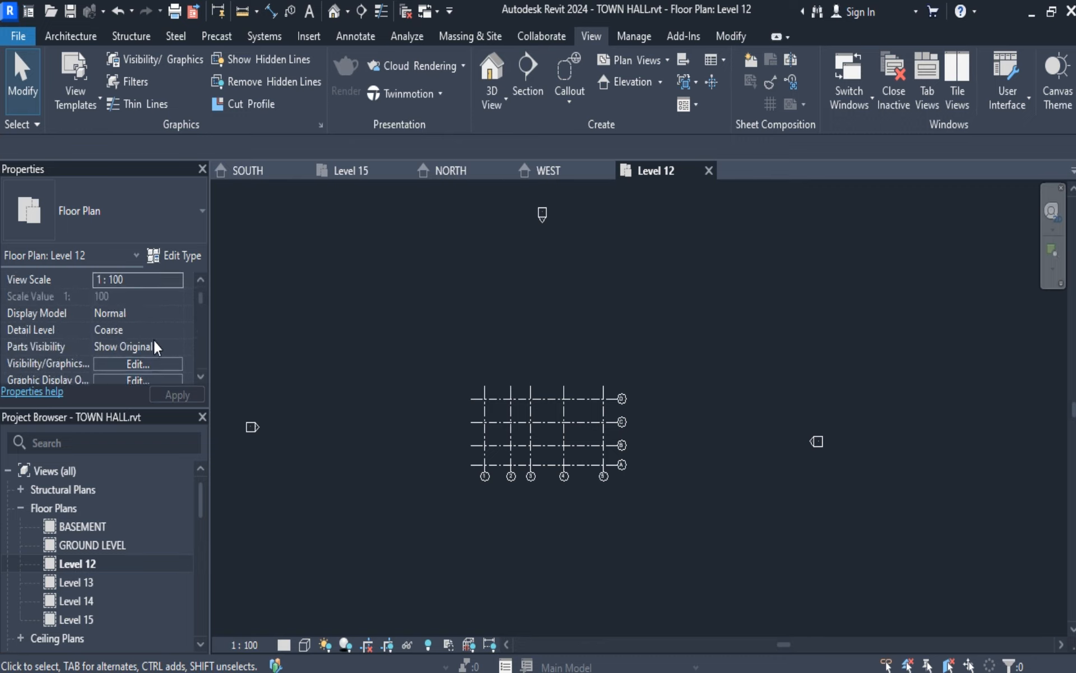
scroll(154, 340, down, 1)
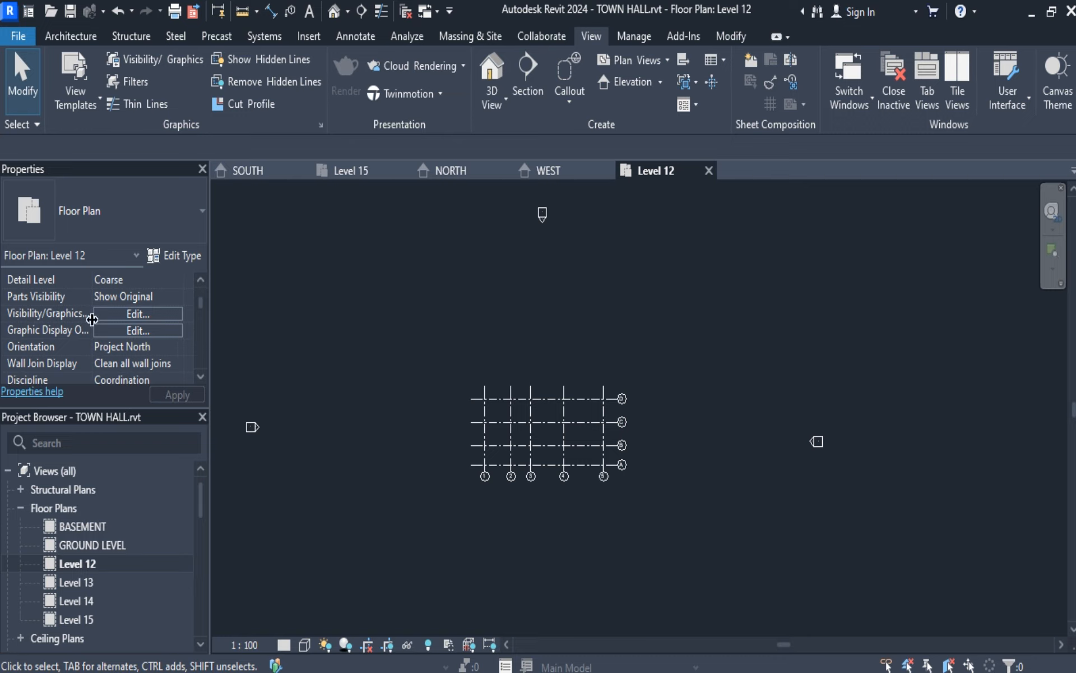
scroll(111, 335, up, 2)
scroll(111, 335, down, 2)
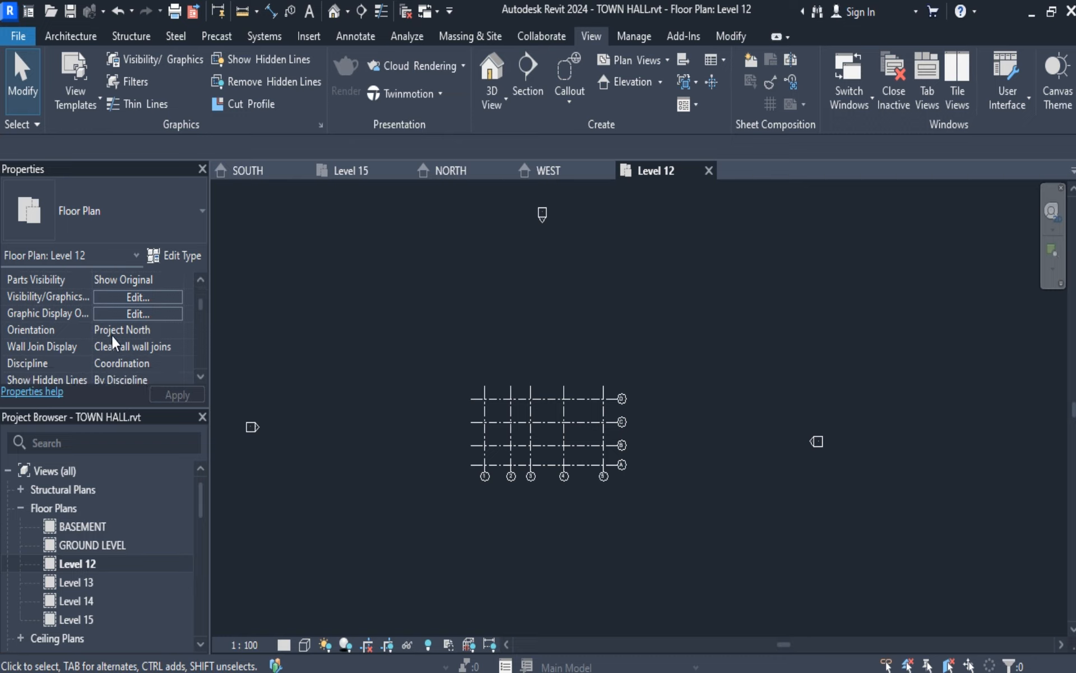
scroll(112, 335, down, 1)
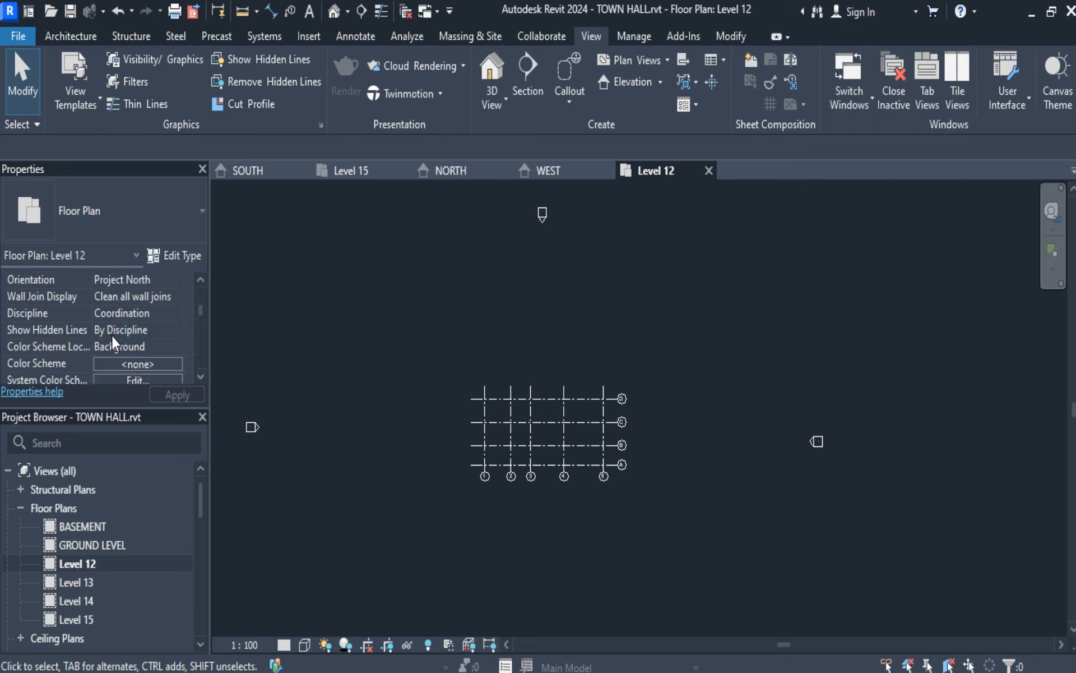
scroll(112, 335, up, 2)
Open the View Range settings of the Level 12 floor plan and show the sample view range diagram.
scroll(112, 336, down, 1)
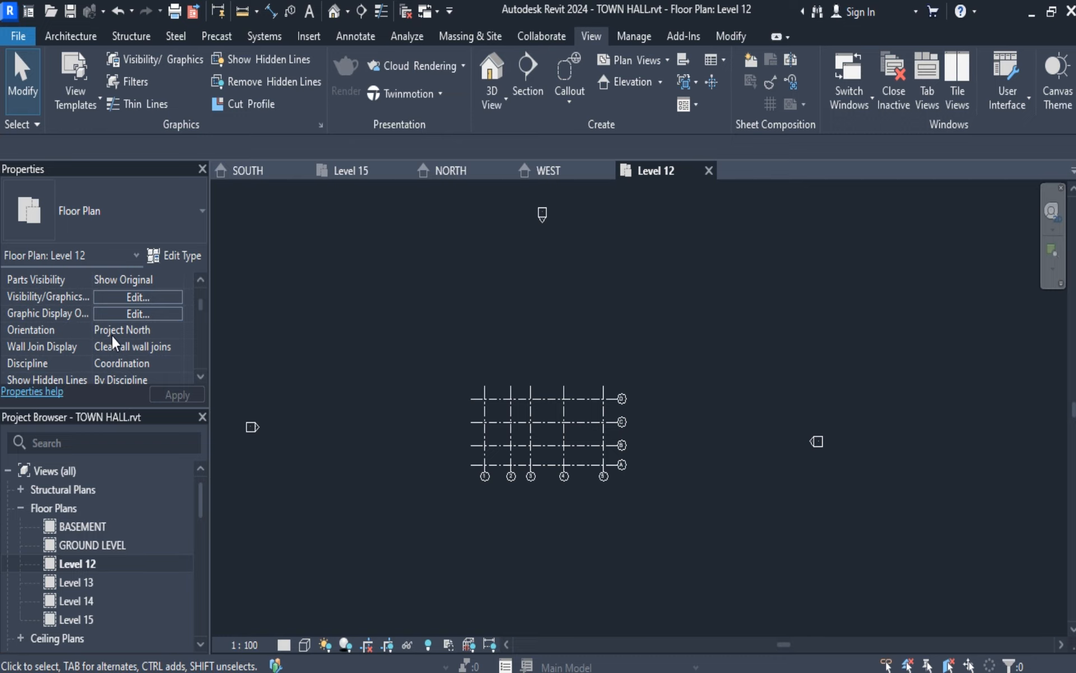
scroll(112, 335, down, 1)
scroll(112, 336, down, 1)
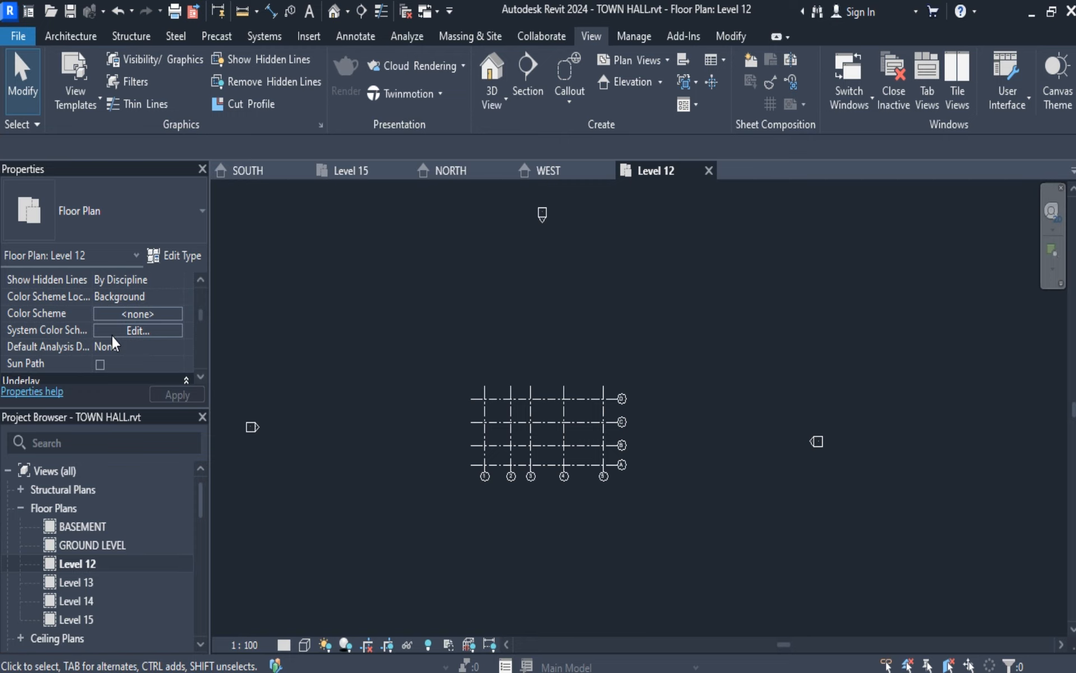
scroll(112, 336, down, 3)
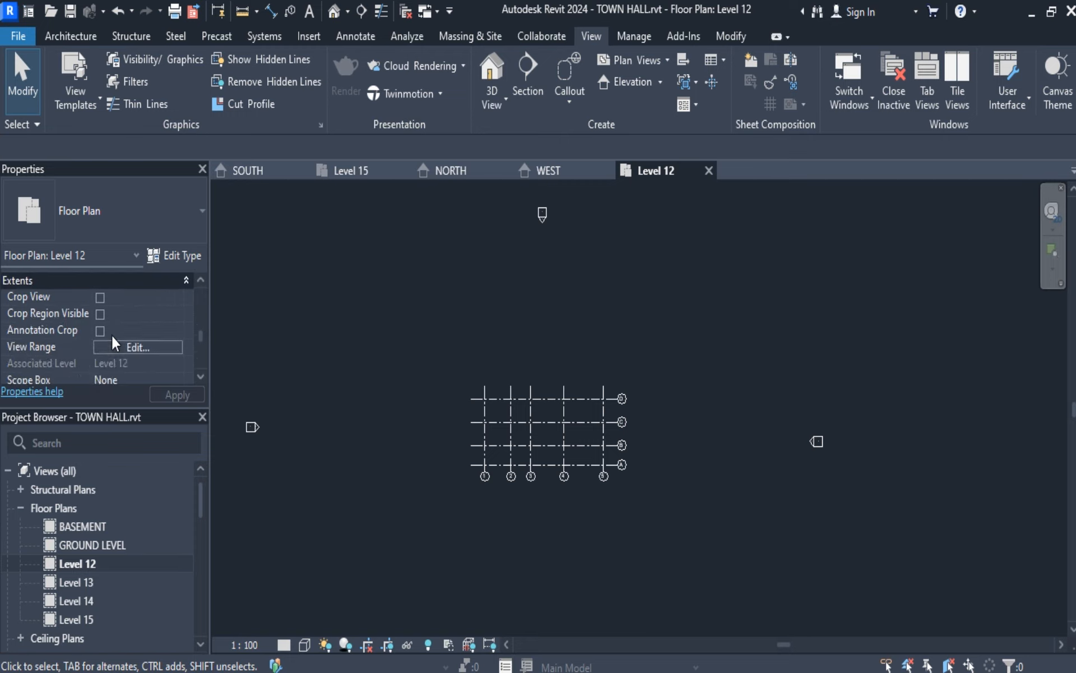
click(127, 345)
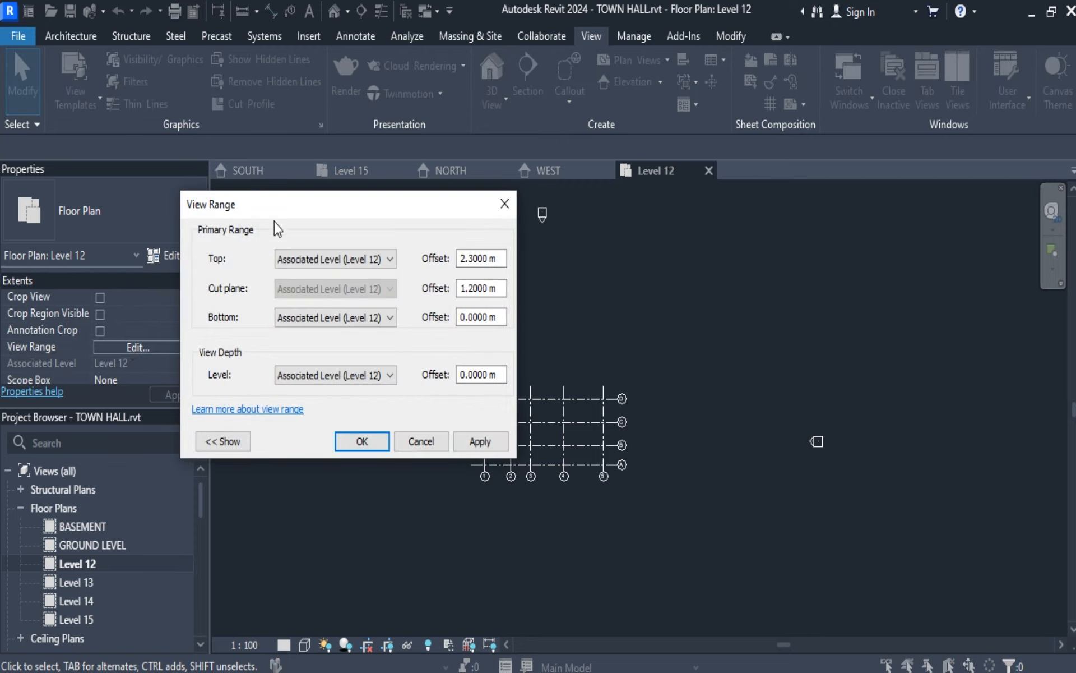
drag(365, 209, 768, 213)
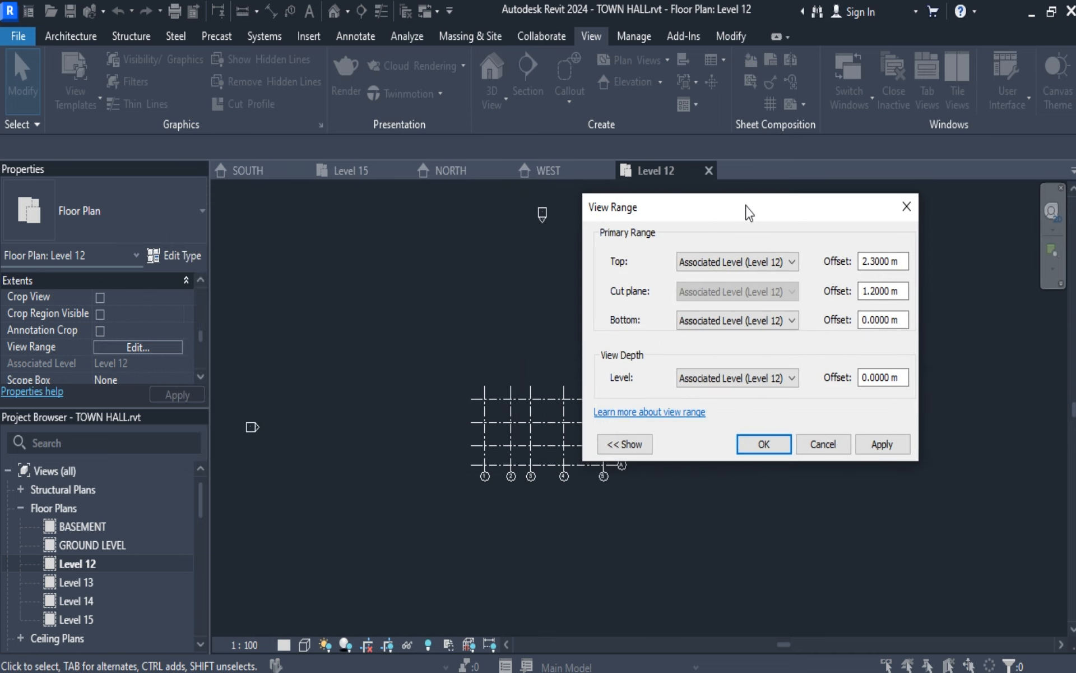
click(635, 448)
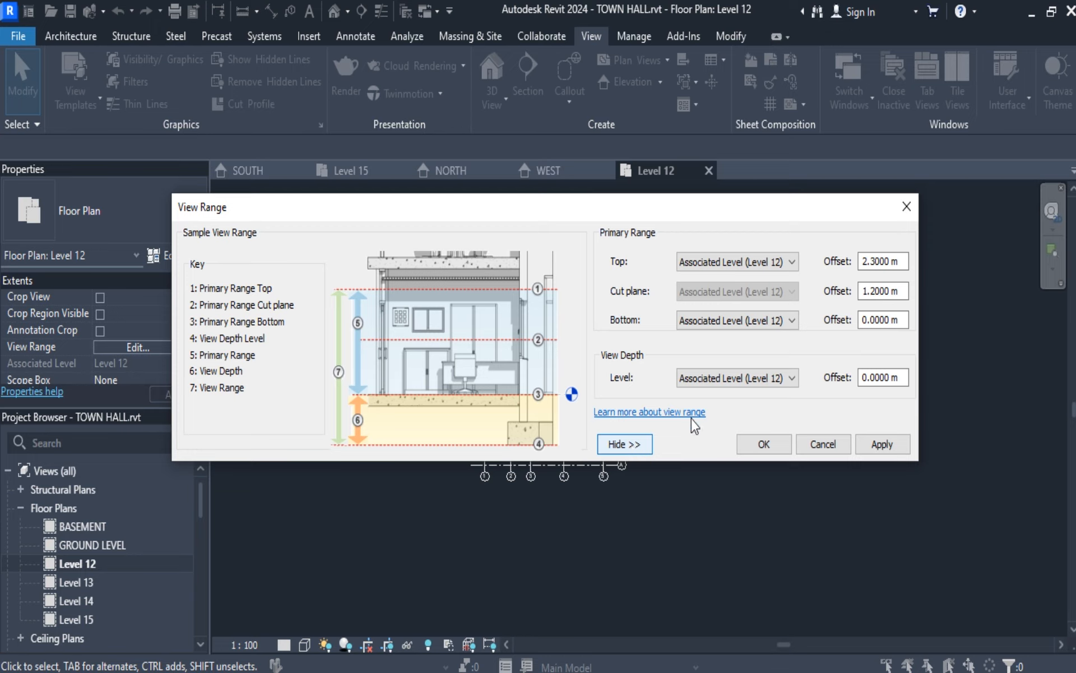
Set the Level 12 view range to top Level 15, bottom BASEMENT and view depth Unlimited, and accept it.
click(791, 267)
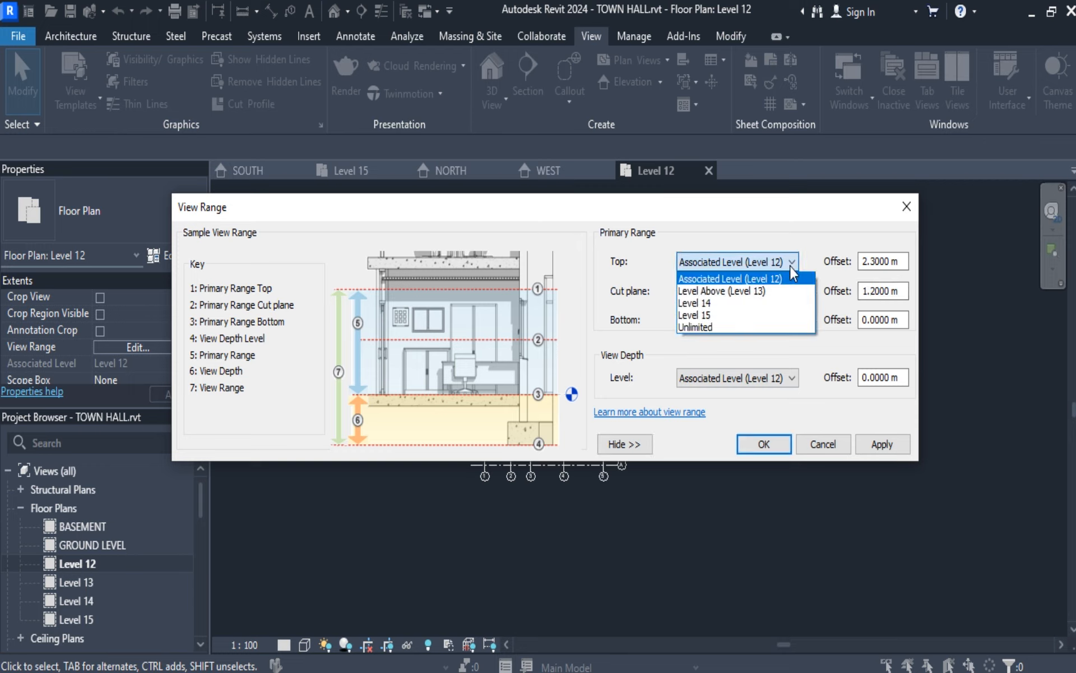
click(740, 316)
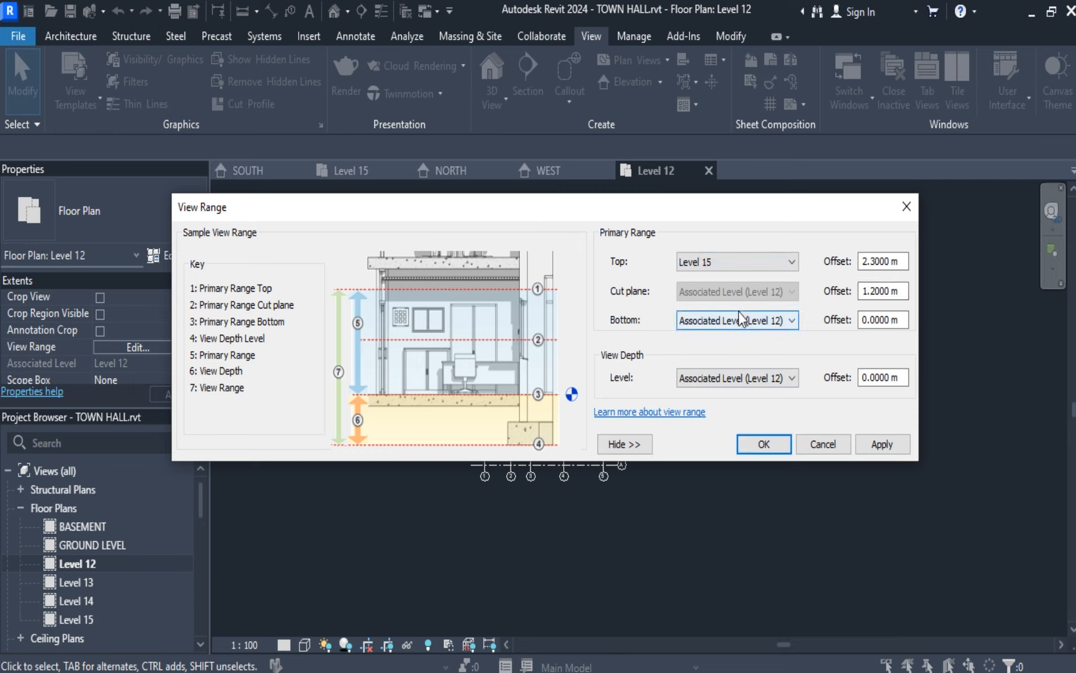
click(790, 326)
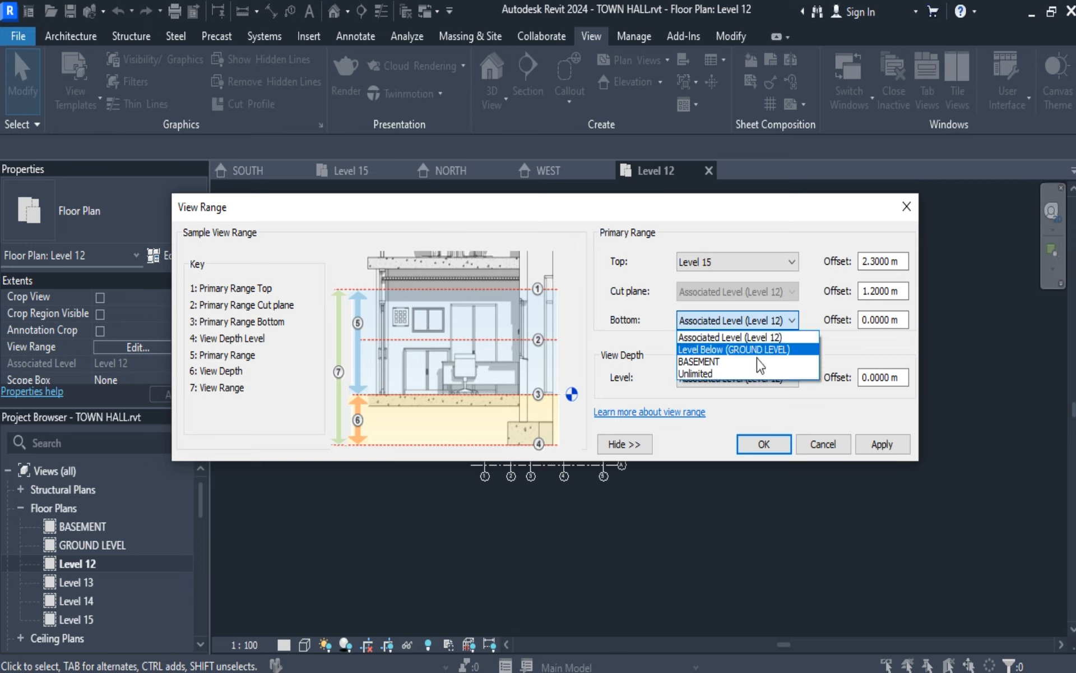
click(743, 363)
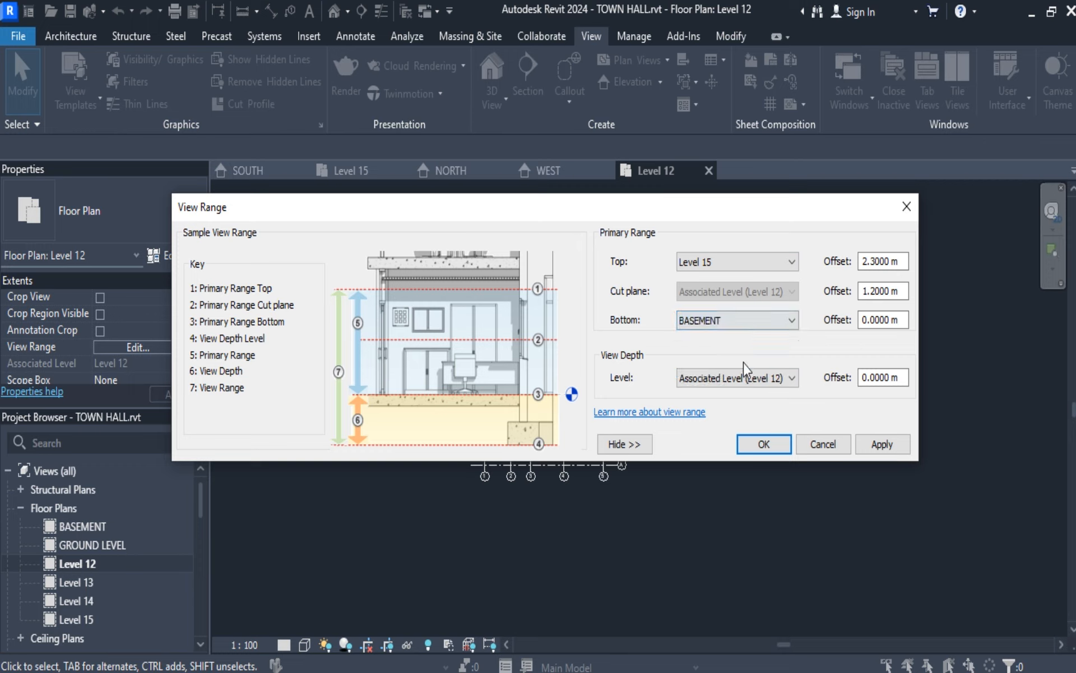
click(792, 379)
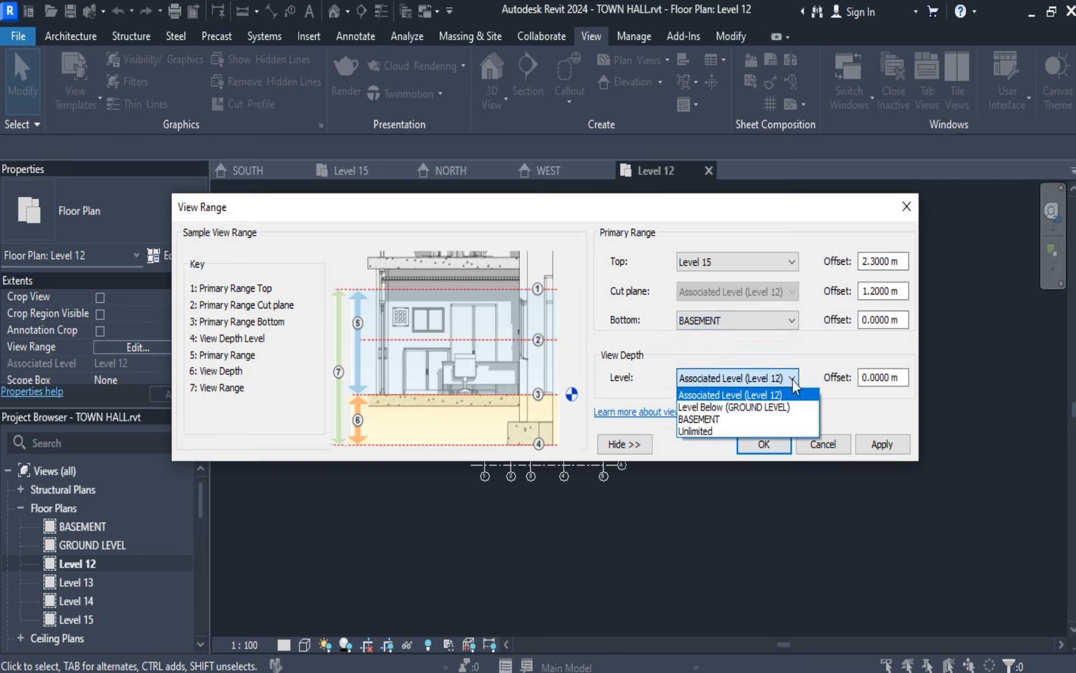
click(716, 431)
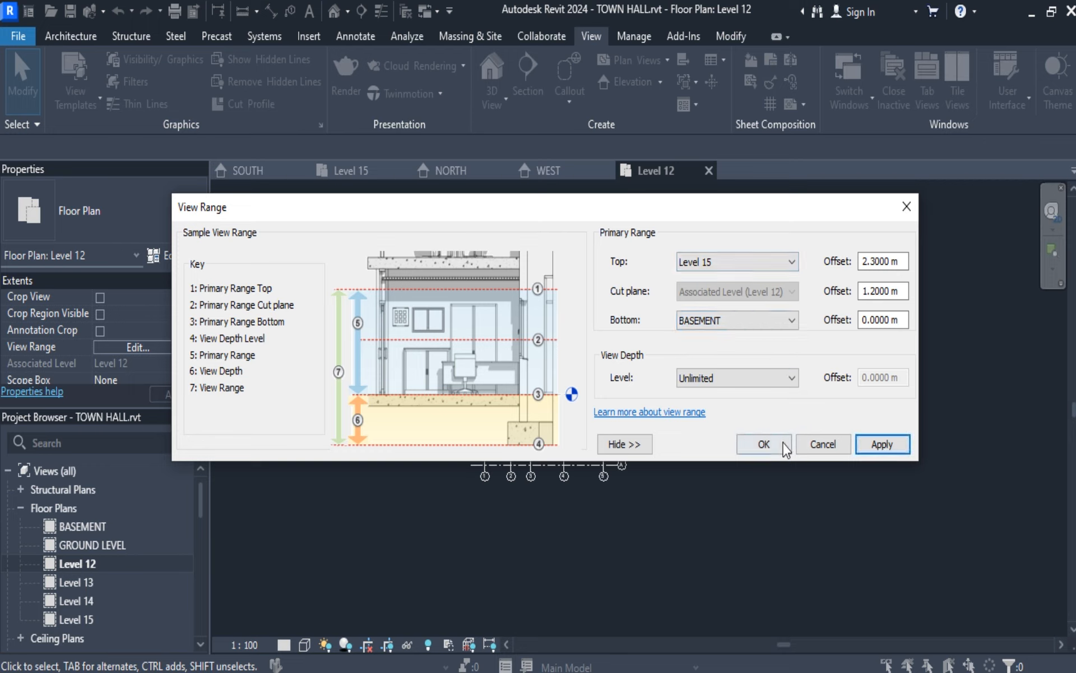
click(780, 444)
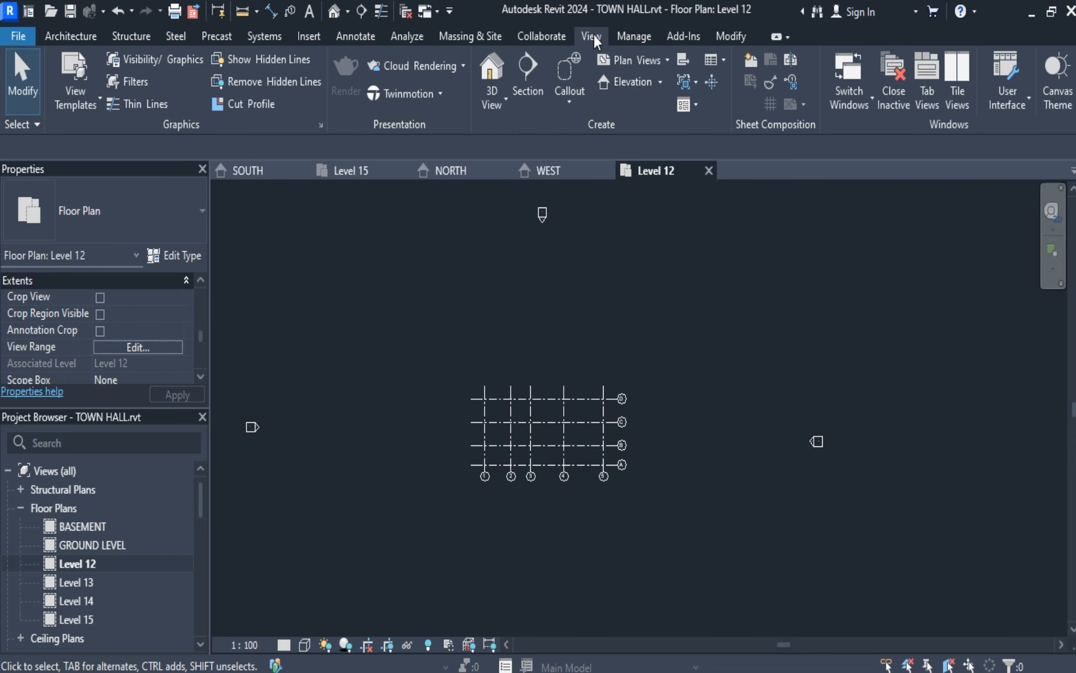
Create a rectangular plan region about 44 m by 33 m around all the grids in the Level 12 floor plan.
click(663, 60)
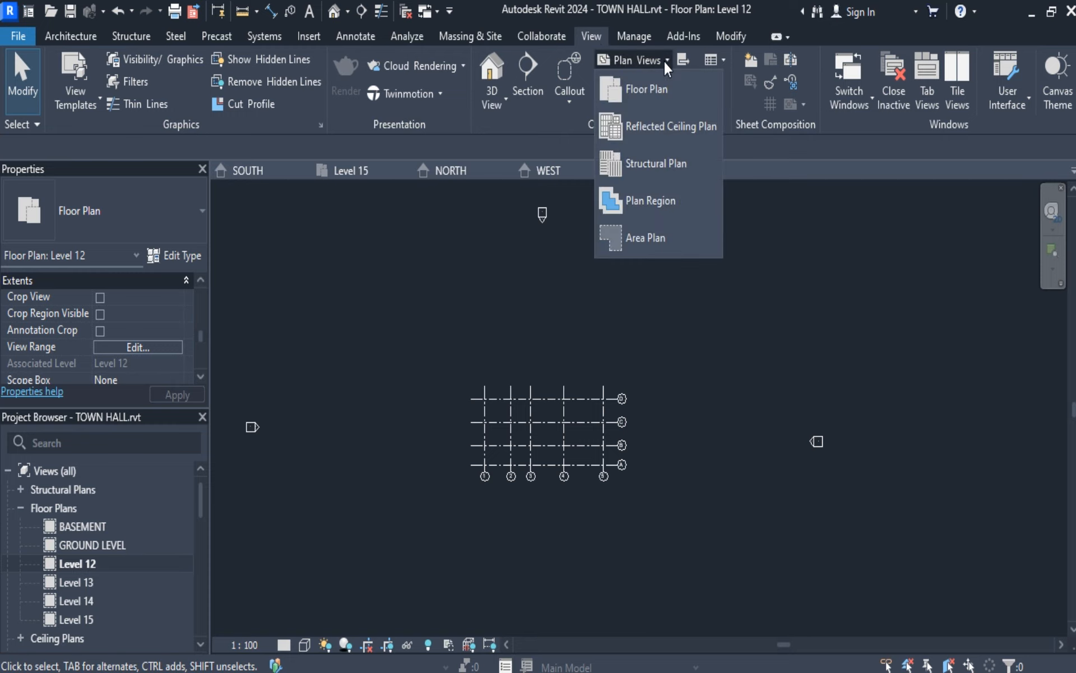
click(650, 201)
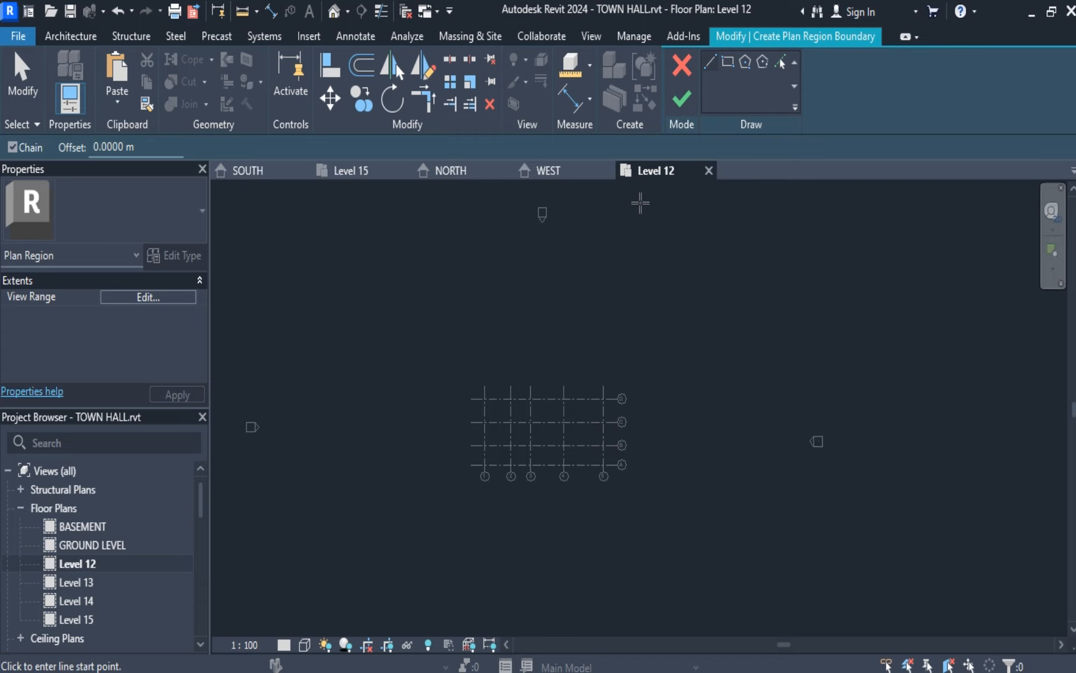
click(727, 62)
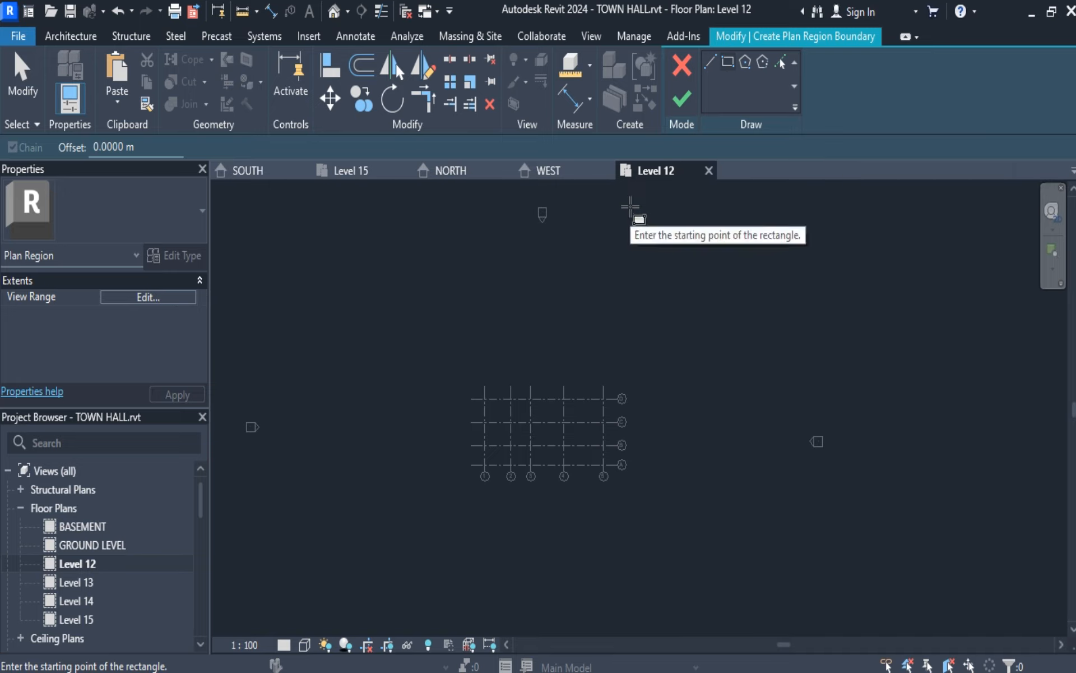
click(431, 321)
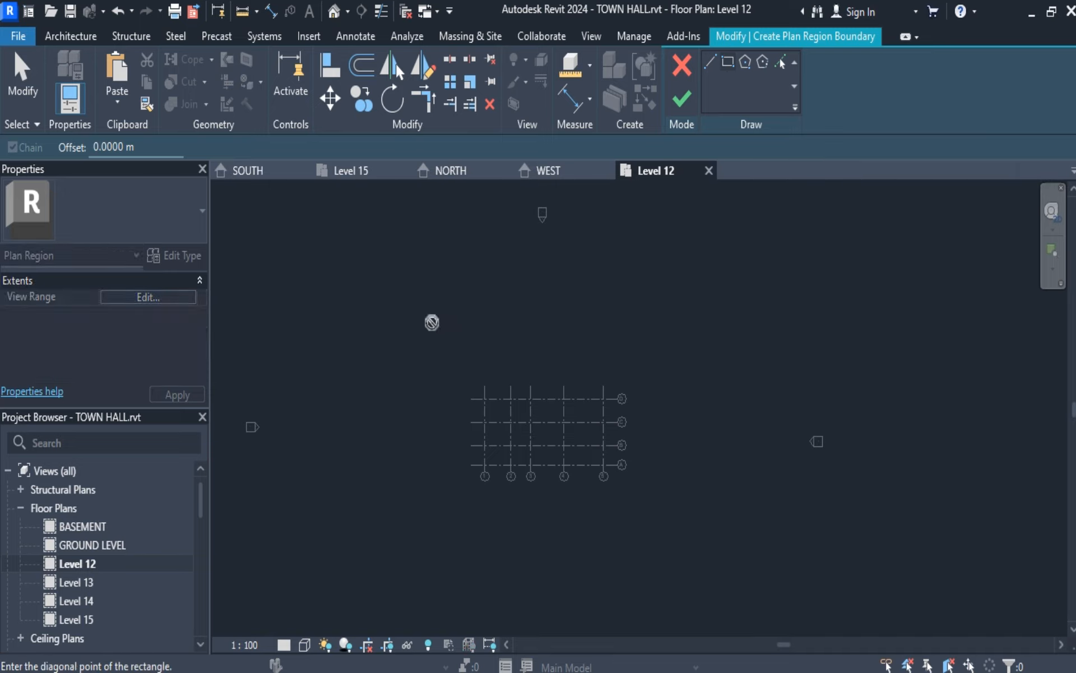
click(716, 563)
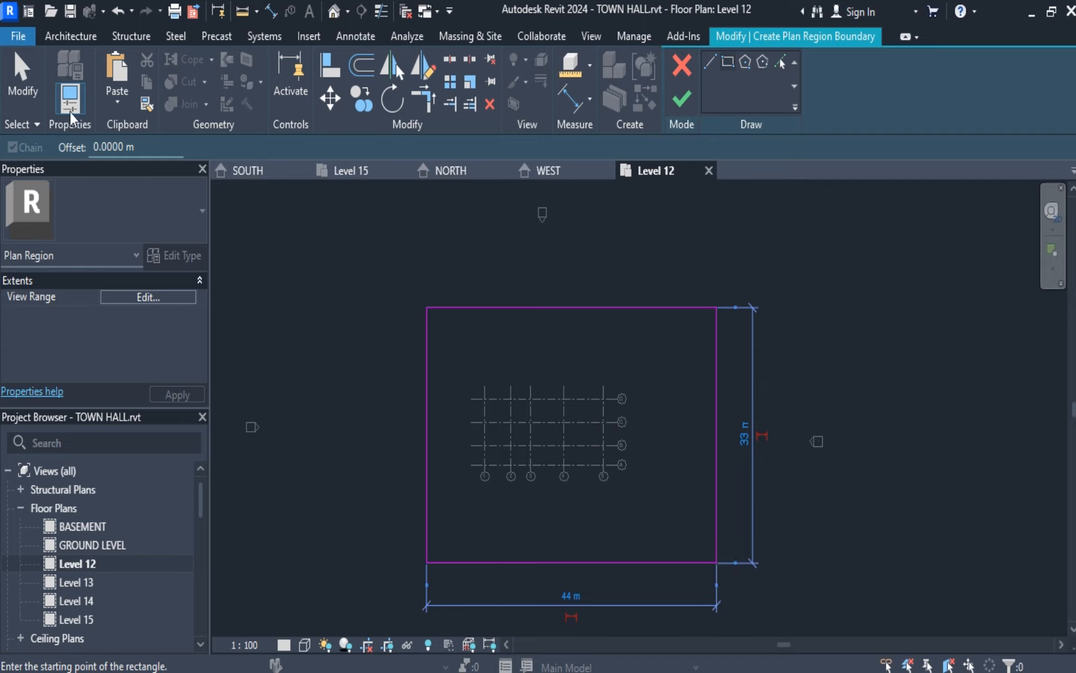
click(22, 78)
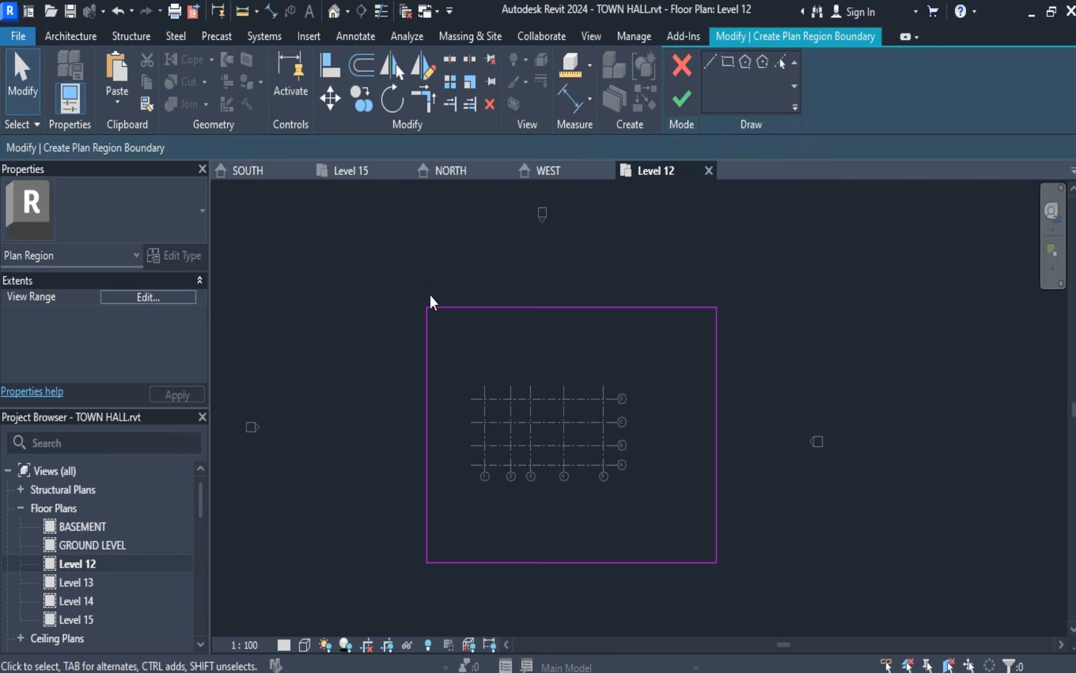
drag(399, 286, 872, 619)
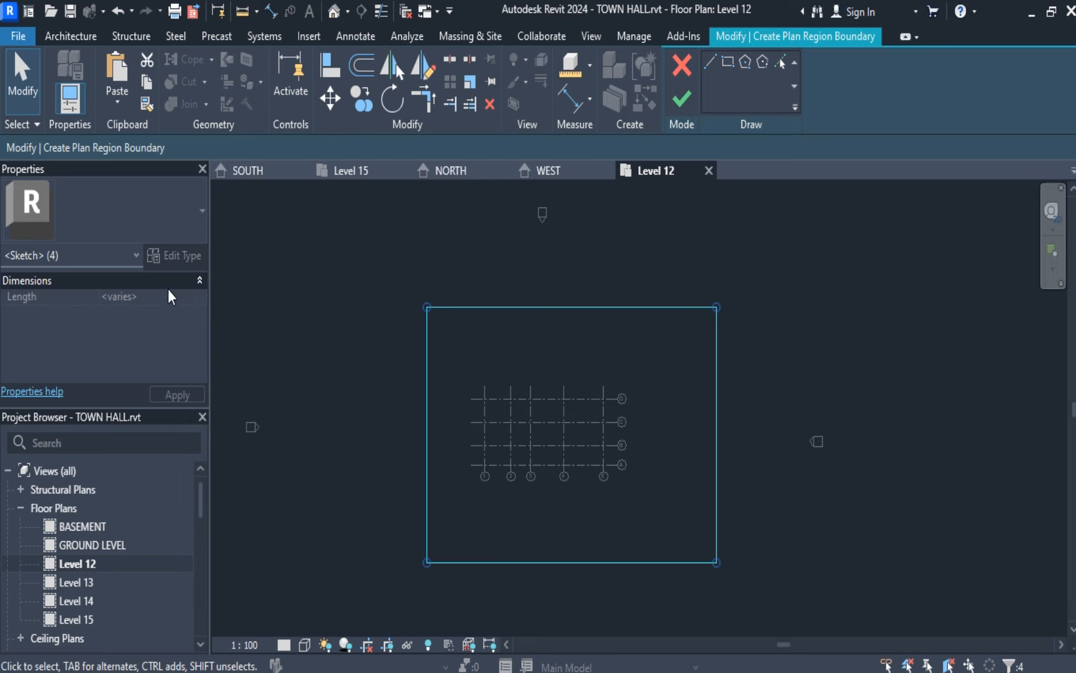
click(684, 101)
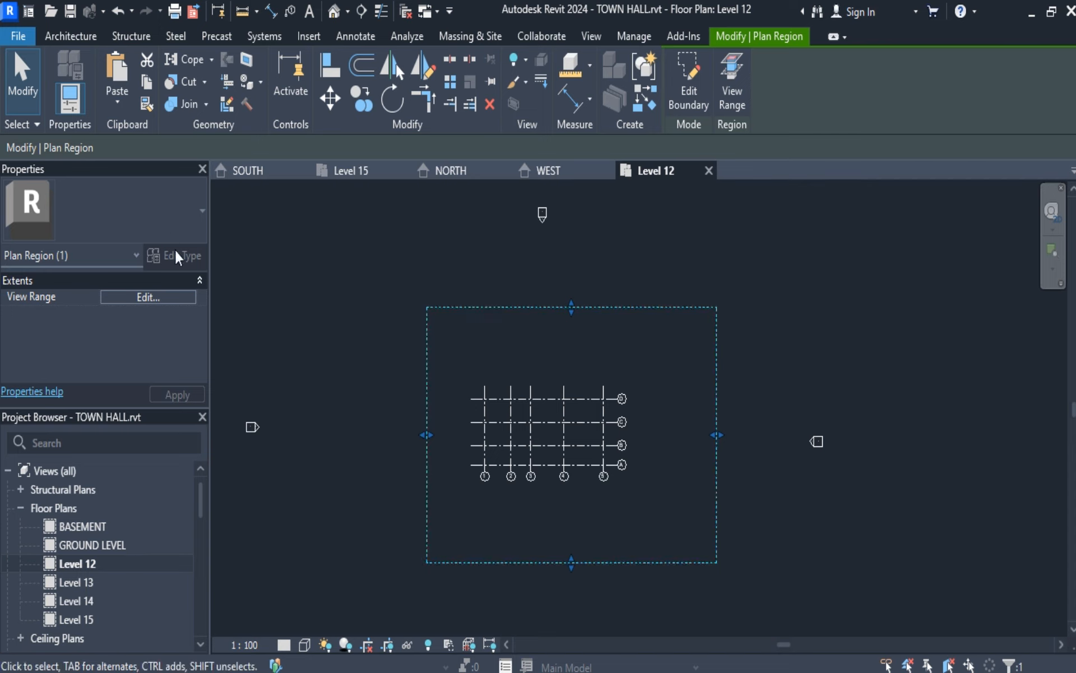
Review the plan region's view range alongside the sample view range diagram, and apply and accept its settings.
click(163, 295)
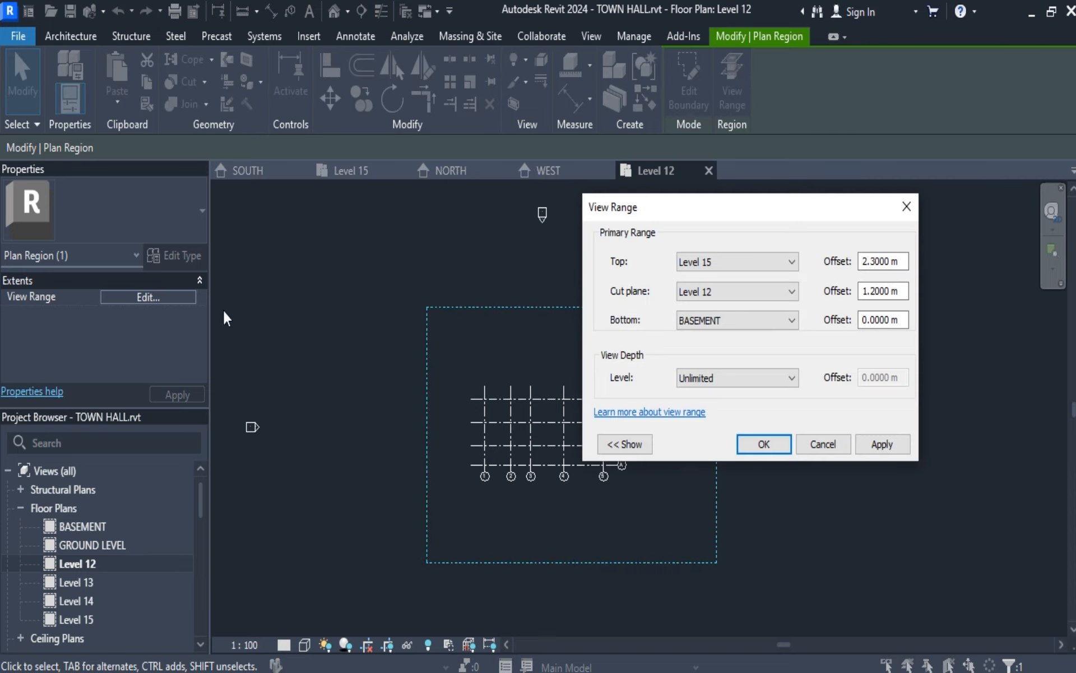
drag(809, 219, 813, 180)
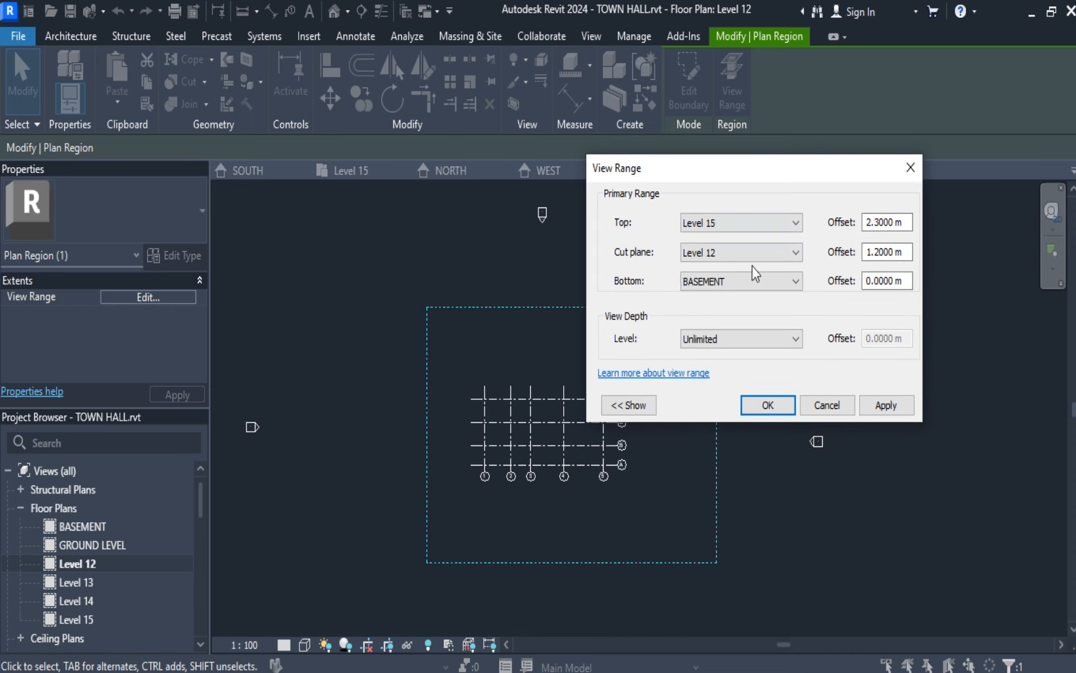
click(639, 405)
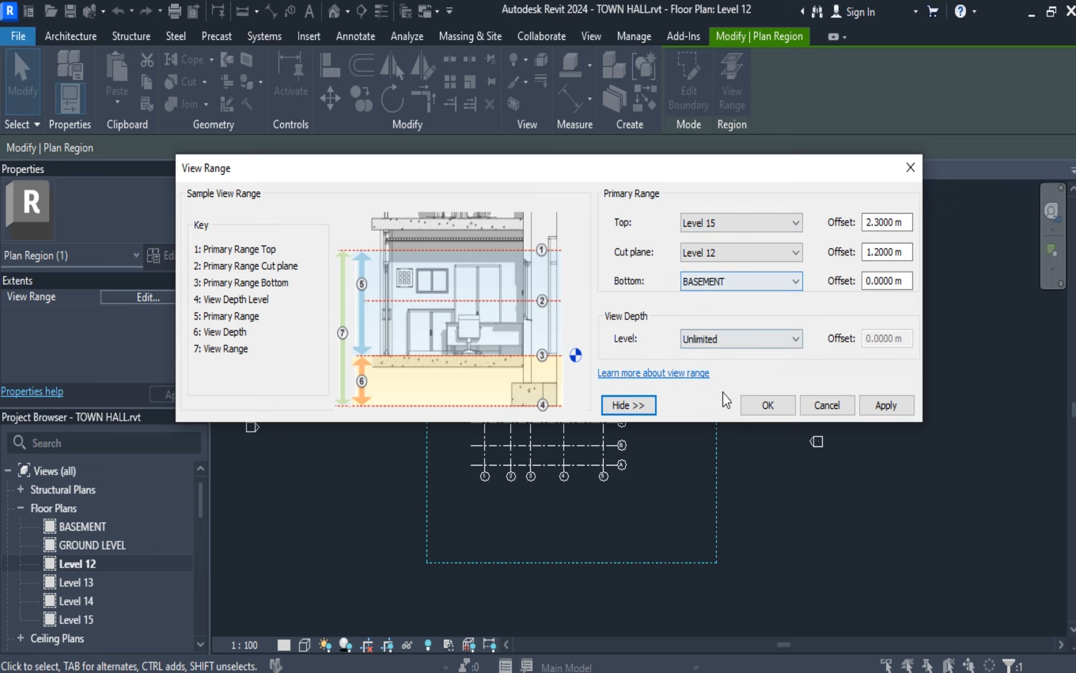
click(887, 404)
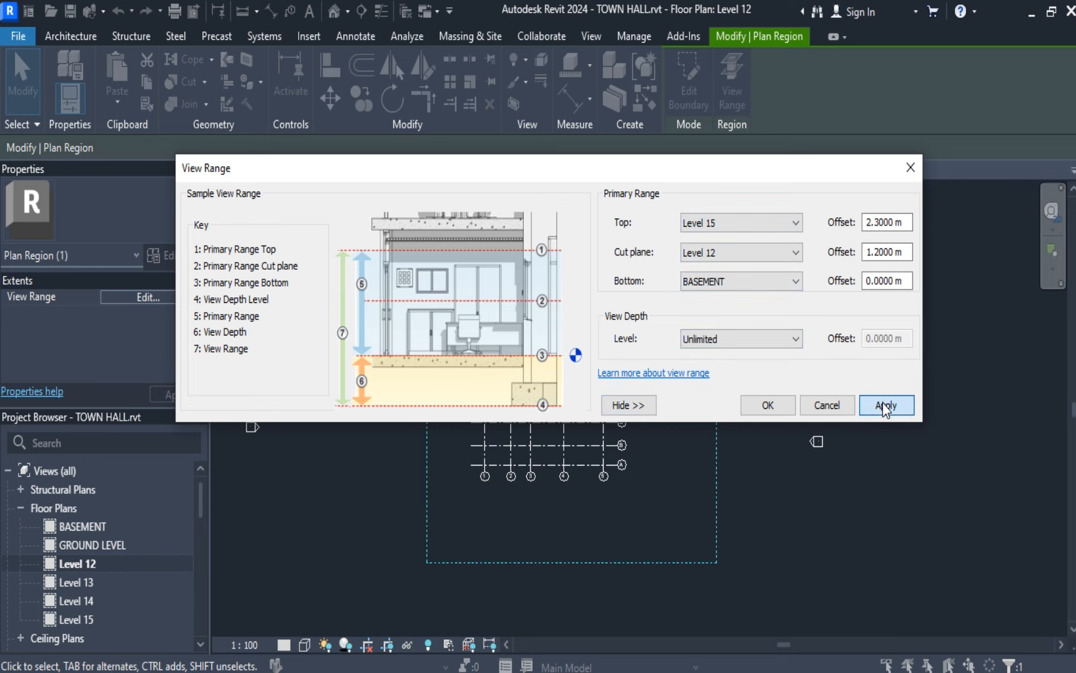
click(769, 407)
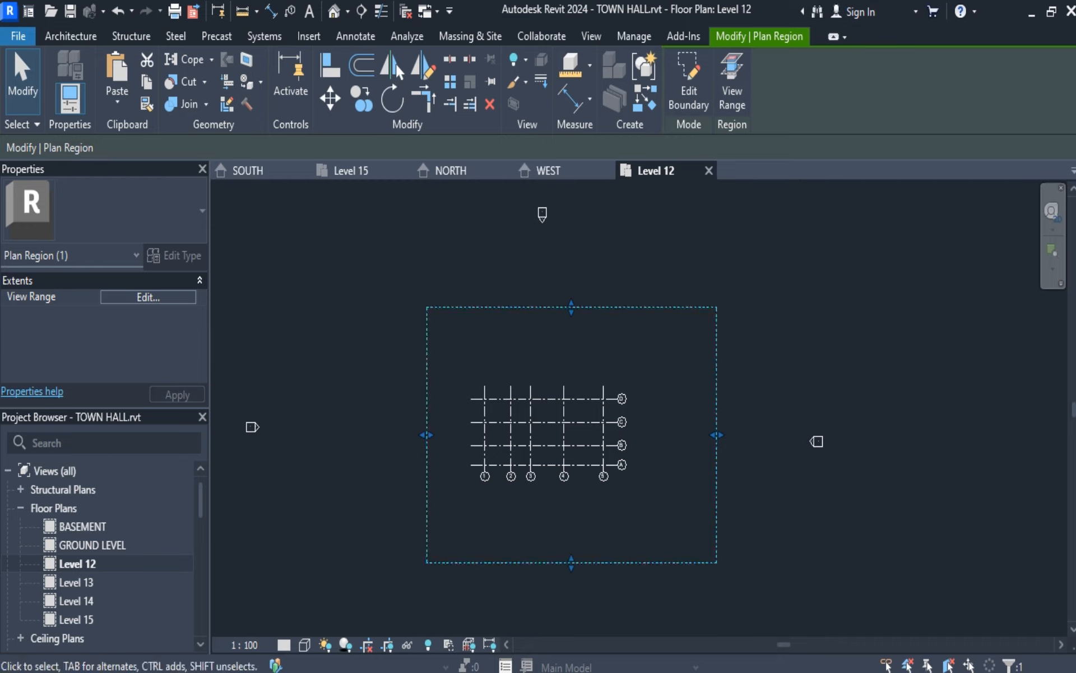
Temporarily hide the plan region element, check it with Reveal Hidden Elements, and exit the reveal mode.
click(407, 651)
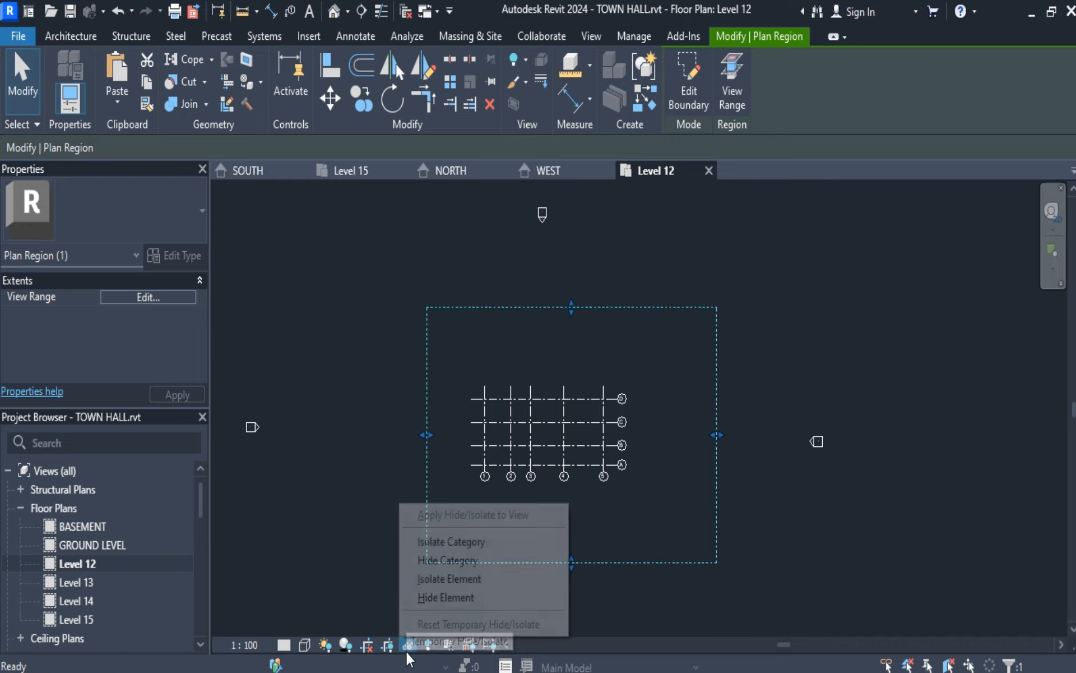
click(425, 599)
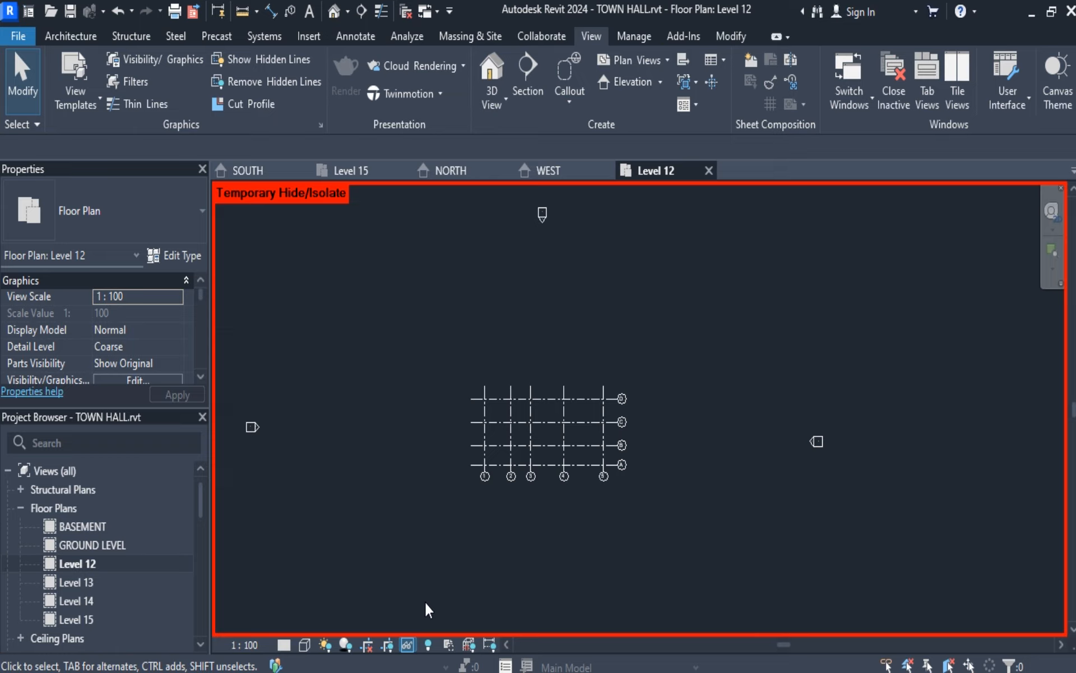
click(428, 643)
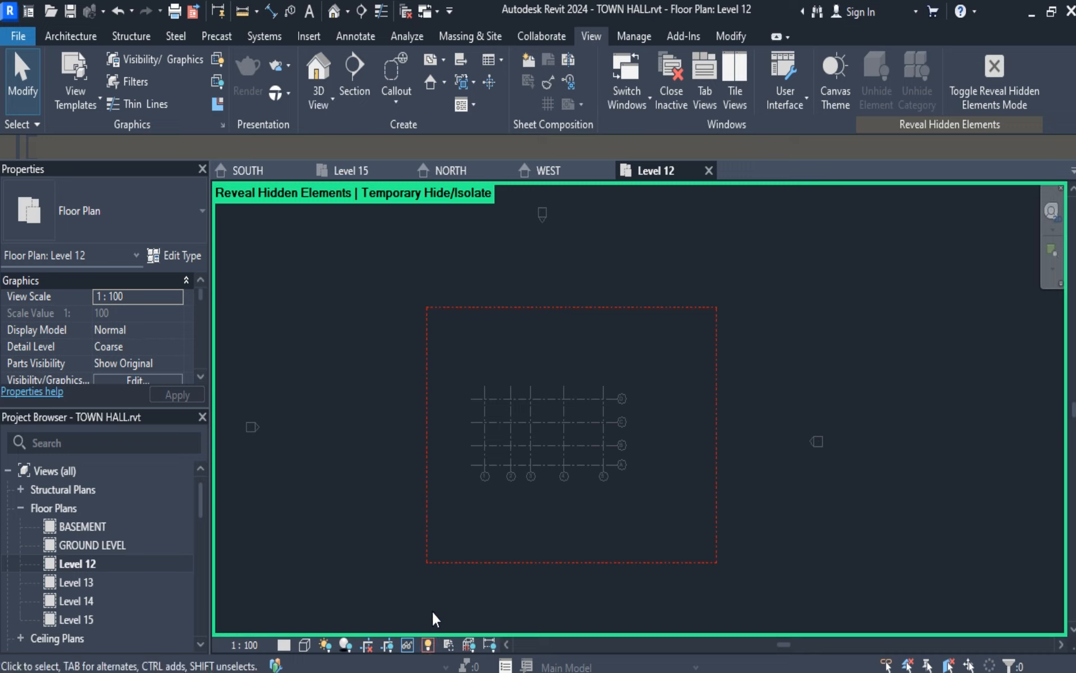
click(16, 89)
click(1007, 60)
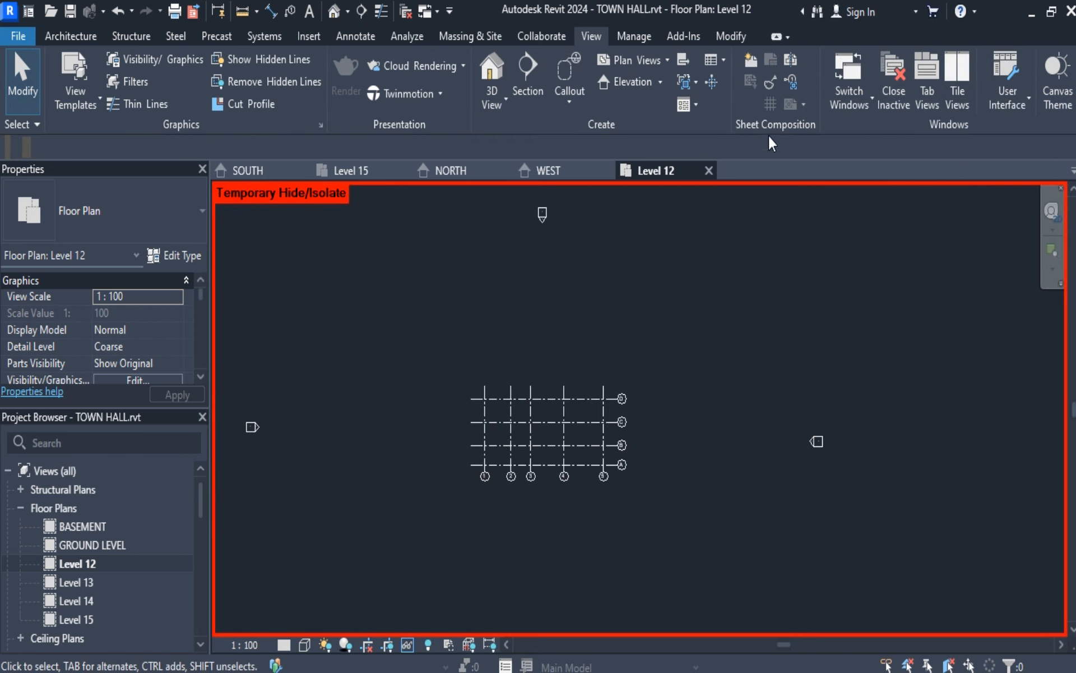
Check the WEST elevation for levels and switch to the Level 15 floor plan.
click(565, 172)
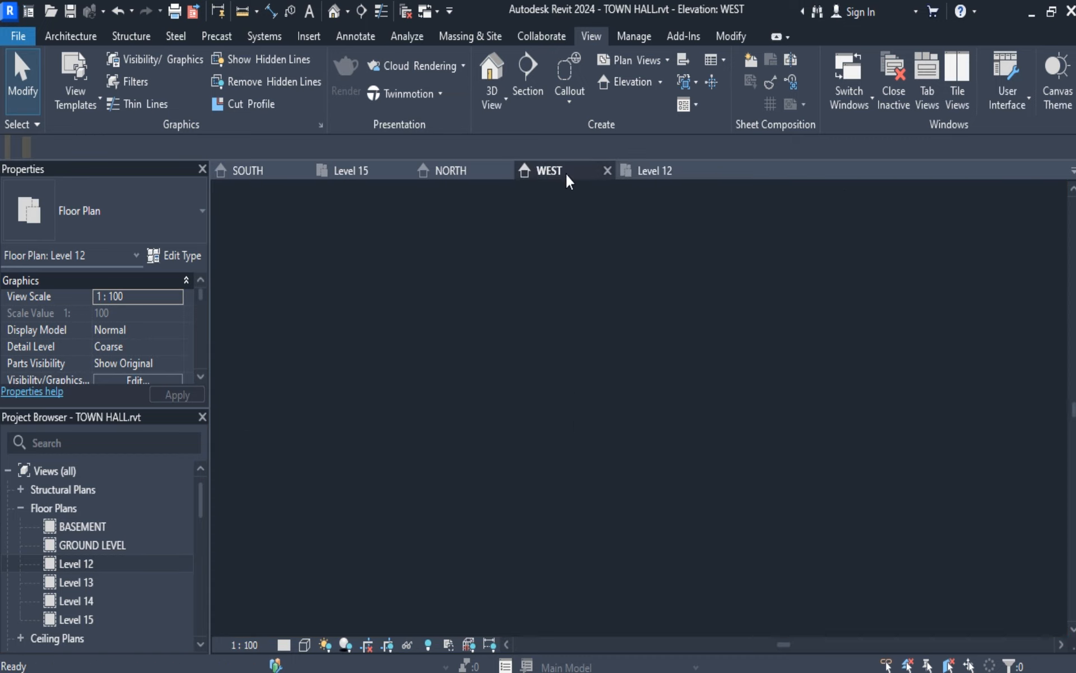
click(351, 171)
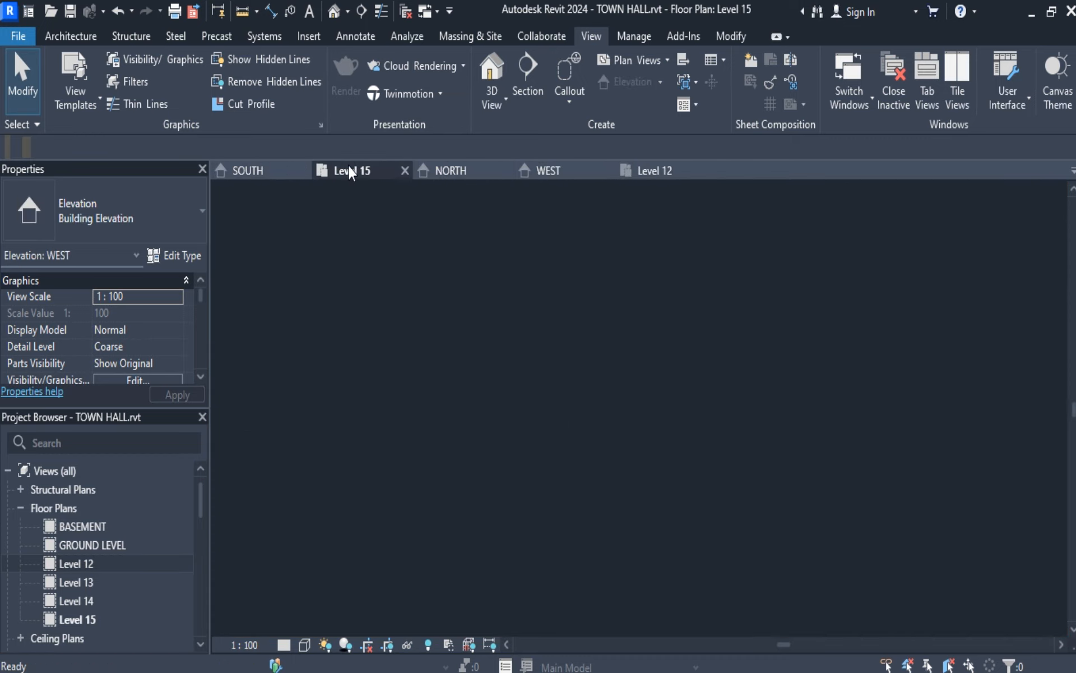